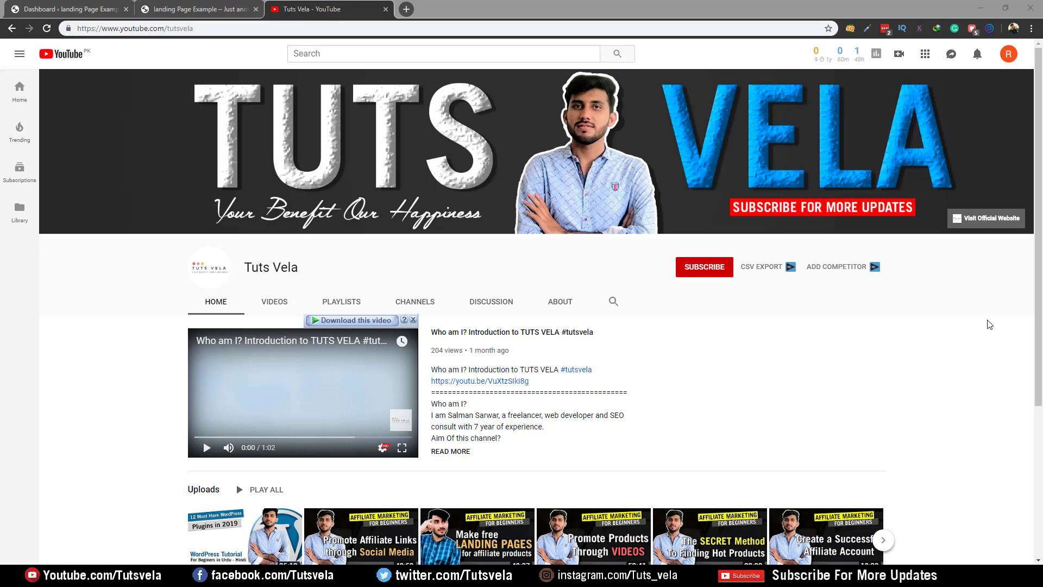
# Step: Look over the Tuts Vela channel's home page and its row of uploaded videos
pyautogui.scroll(-3, 904, 307)
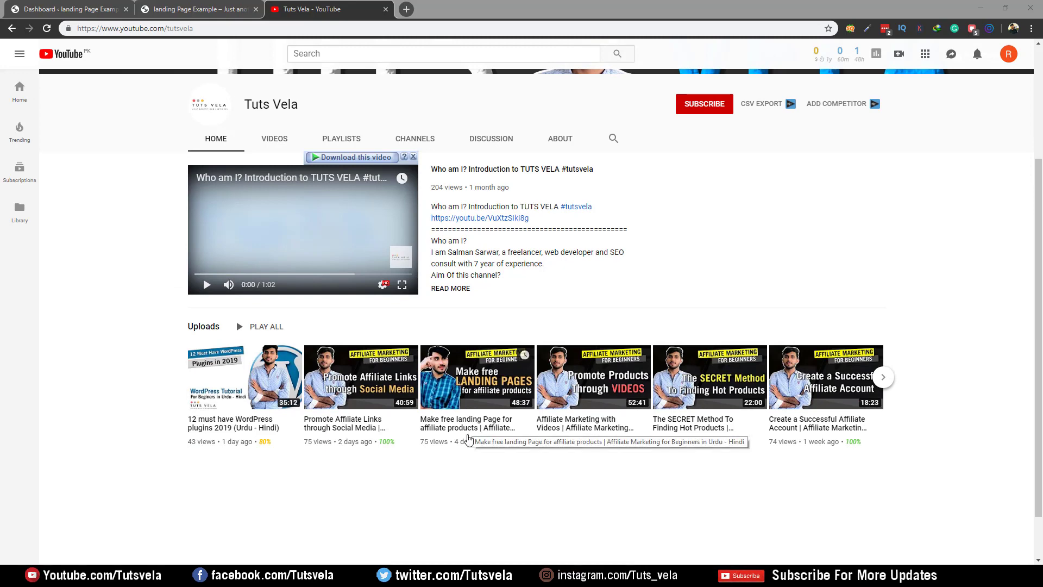
pyautogui.scroll(3, 798, 389)
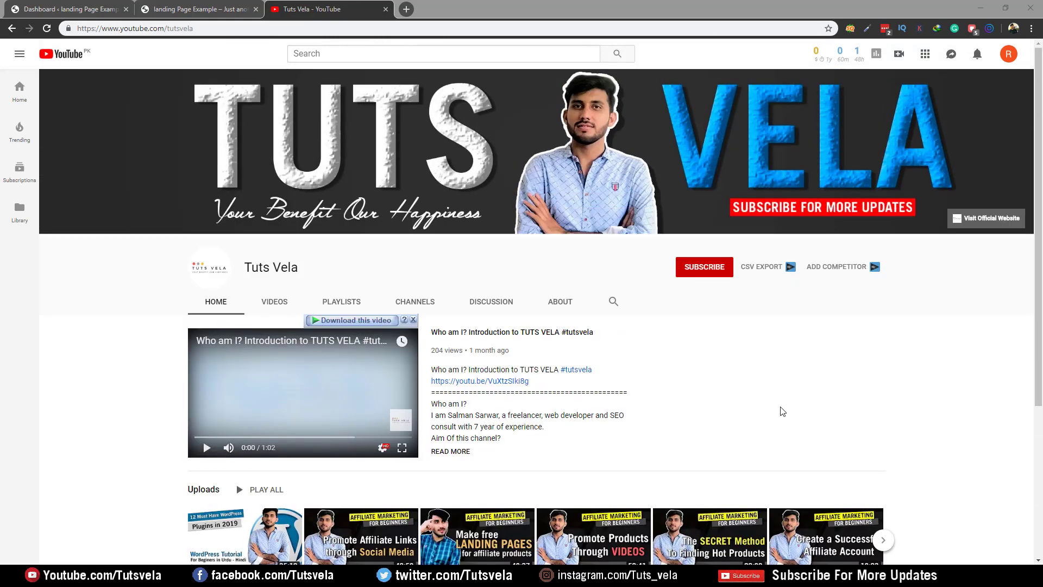
pyautogui.scroll(-3, 223, 483)
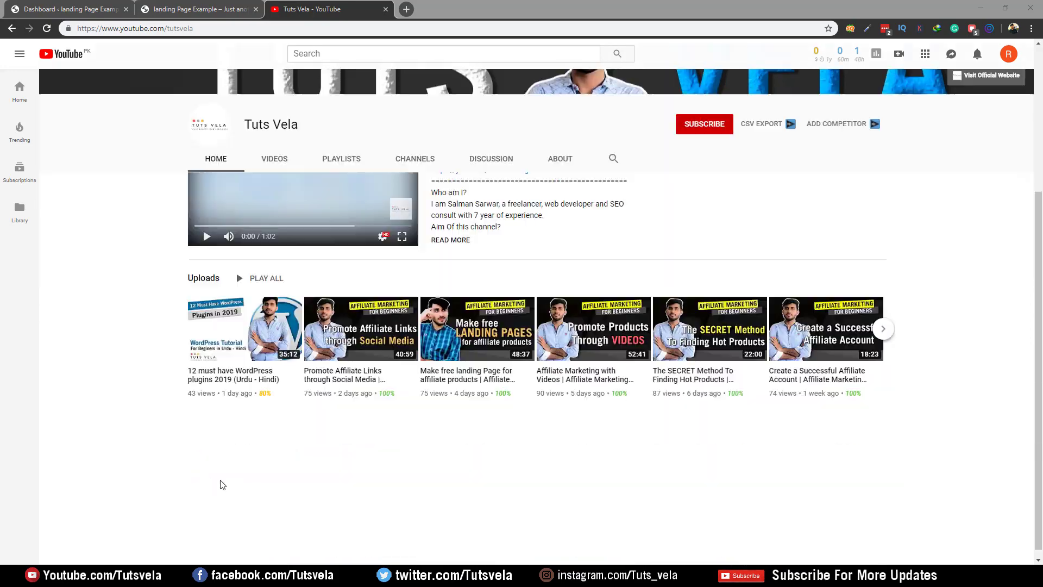
pyautogui.scroll(3, 803, 352)
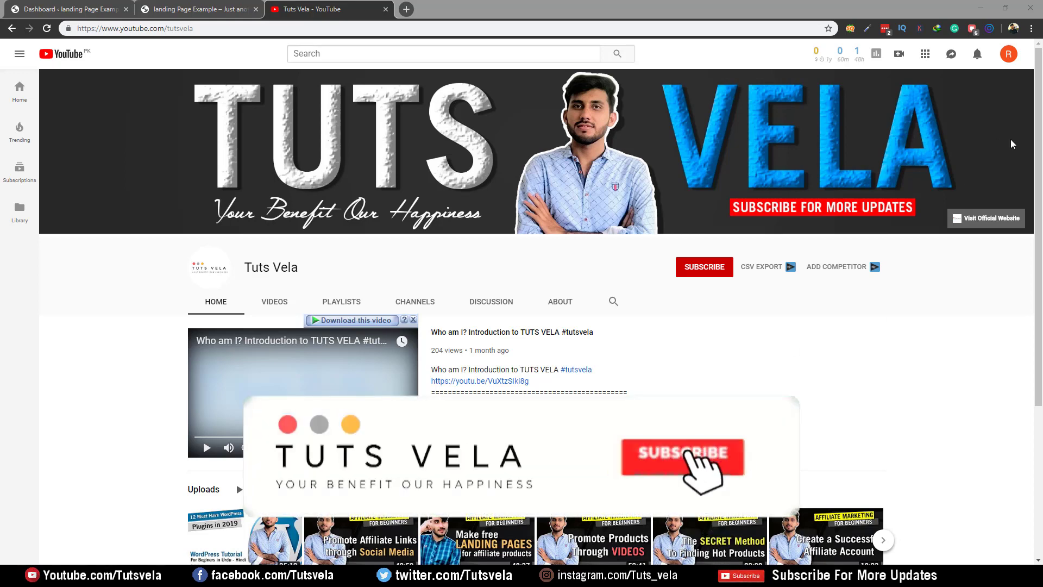
pyautogui.click(705, 267)
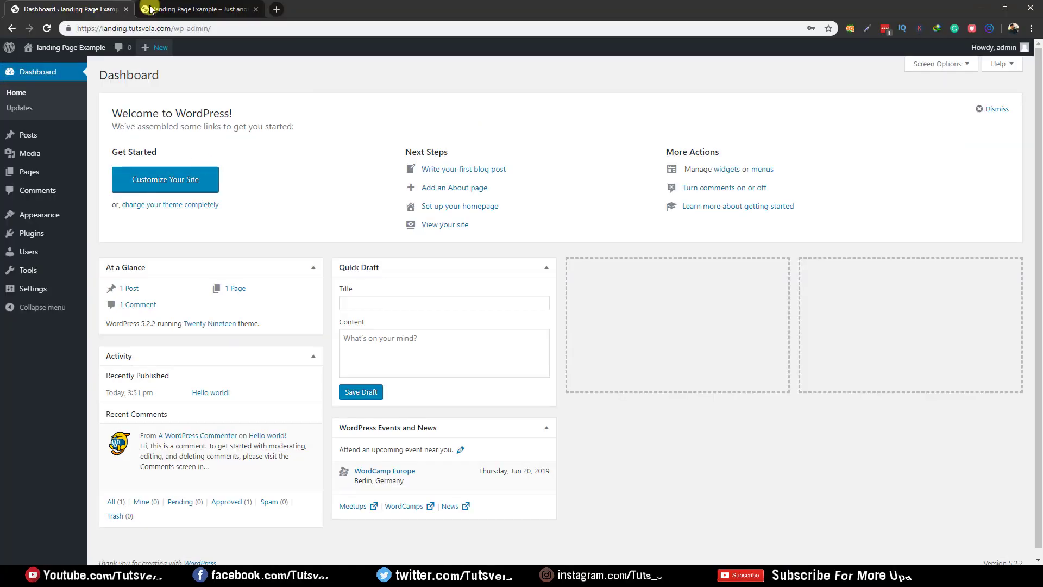
# Step: Review the landing Page Example site's front page down to its footer widgets, and return to the WordPress dashboard
pyautogui.click(174, 9)
pyautogui.scroll(-6, 109, 174)
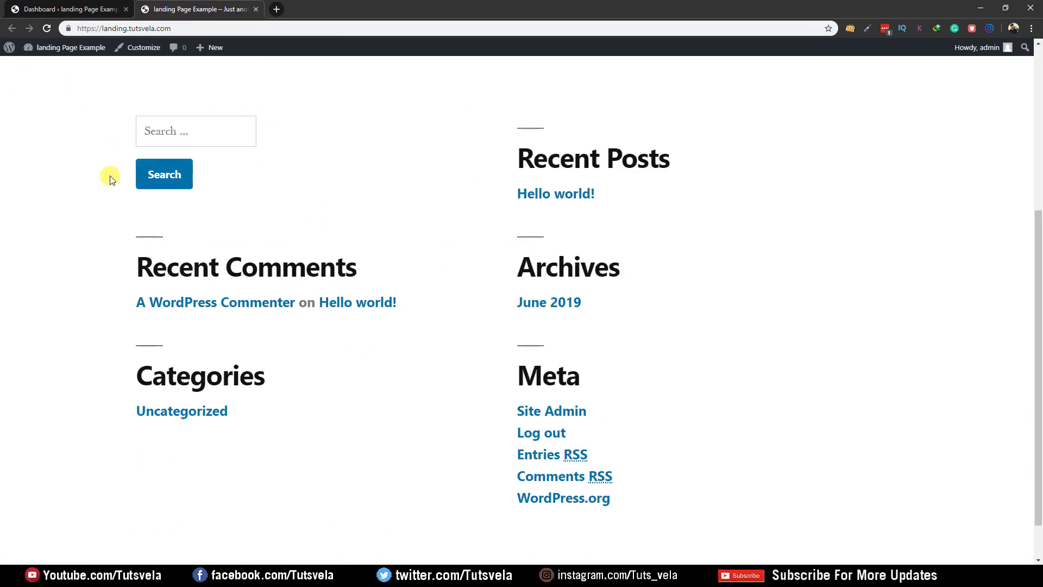
pyautogui.scroll(6, 324, 282)
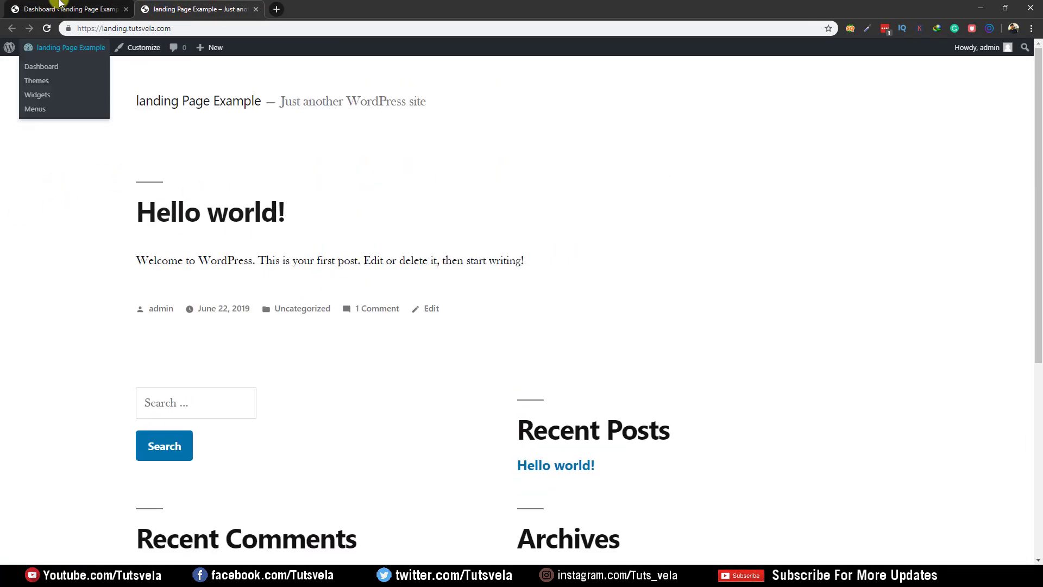
pyautogui.click(67, 9)
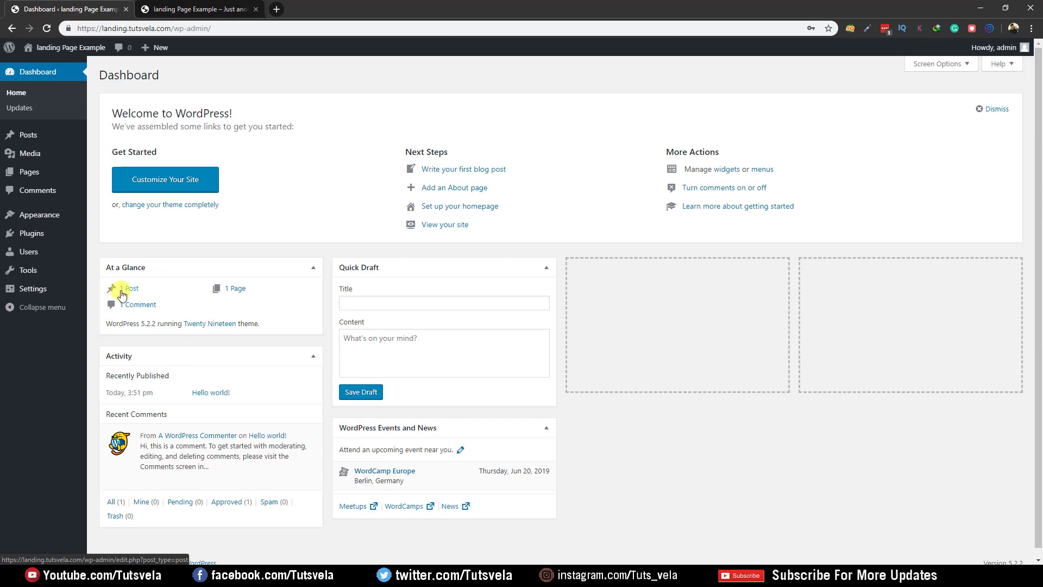
# Step: Check the web addresses of the WordPress dashboard and of the site's front page
pyautogui.click(109, 28)
pyautogui.moveTo(108, 28); pyautogui.dragTo(155, 28)
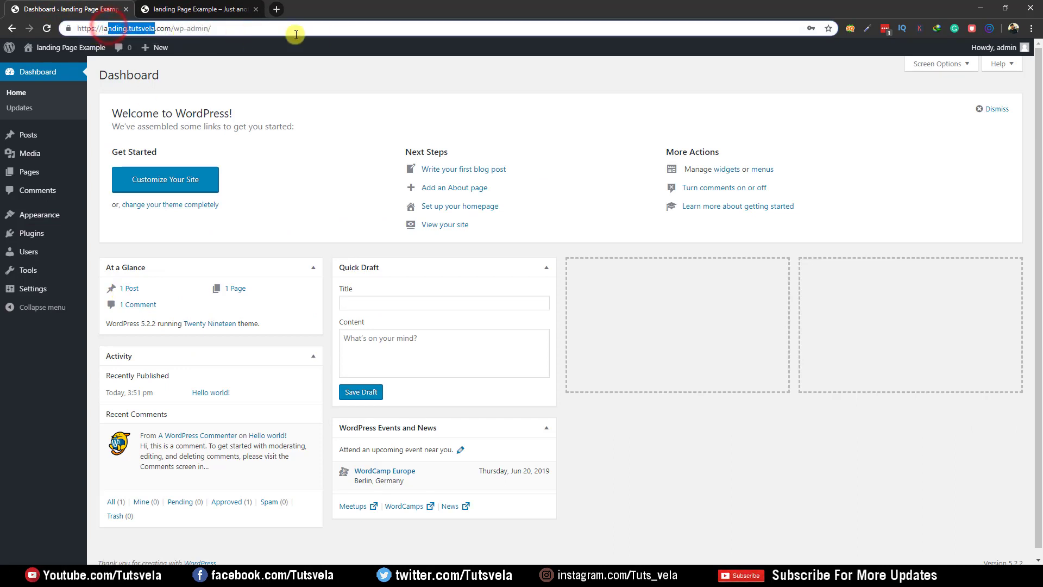
pyautogui.moveTo(296, 35); pyautogui.dragTo(345, 38)
pyautogui.click(364, 76)
pyautogui.click(222, 4)
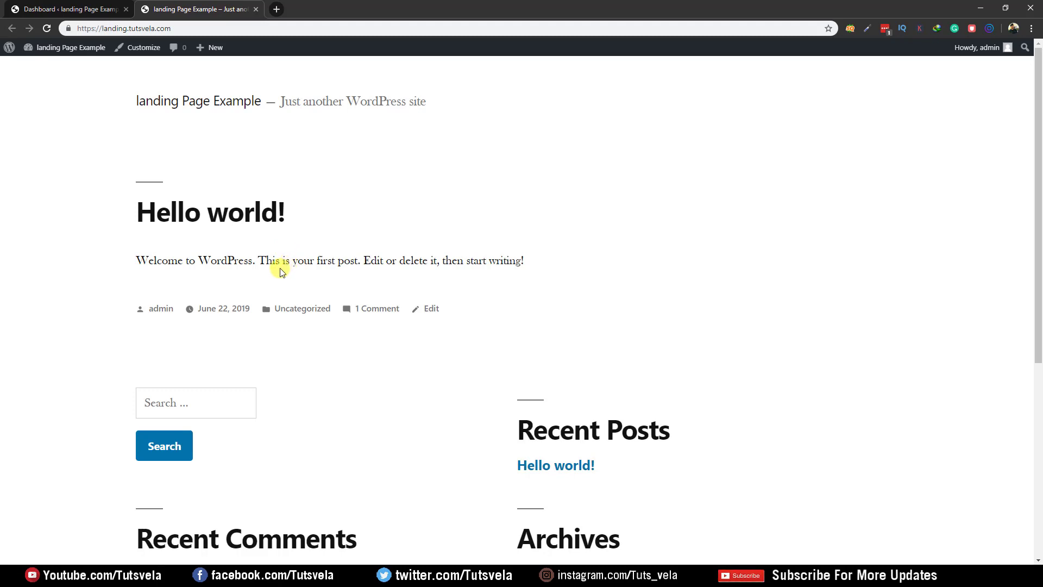
pyautogui.click(182, 23)
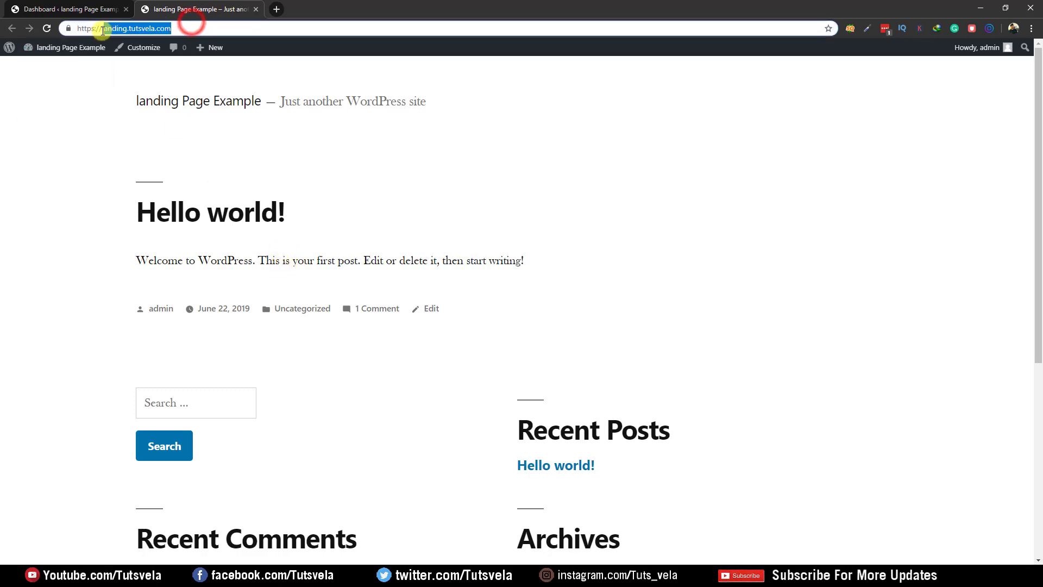
pyautogui.click(103, 215)
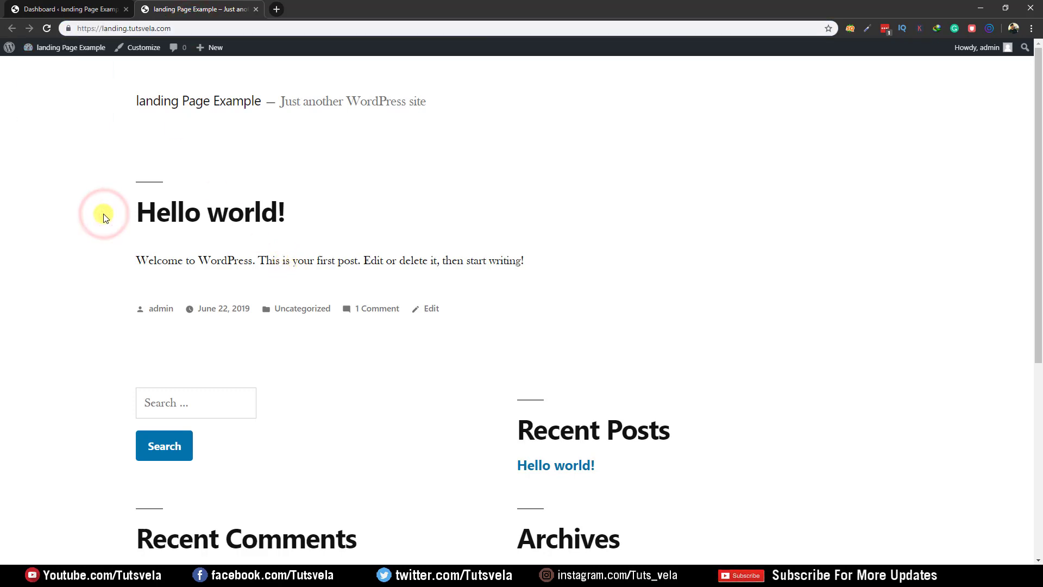
# Step: View storevela.com in a new browser tab, close it and return to the WordPress dashboard
pyautogui.click(276, 9)
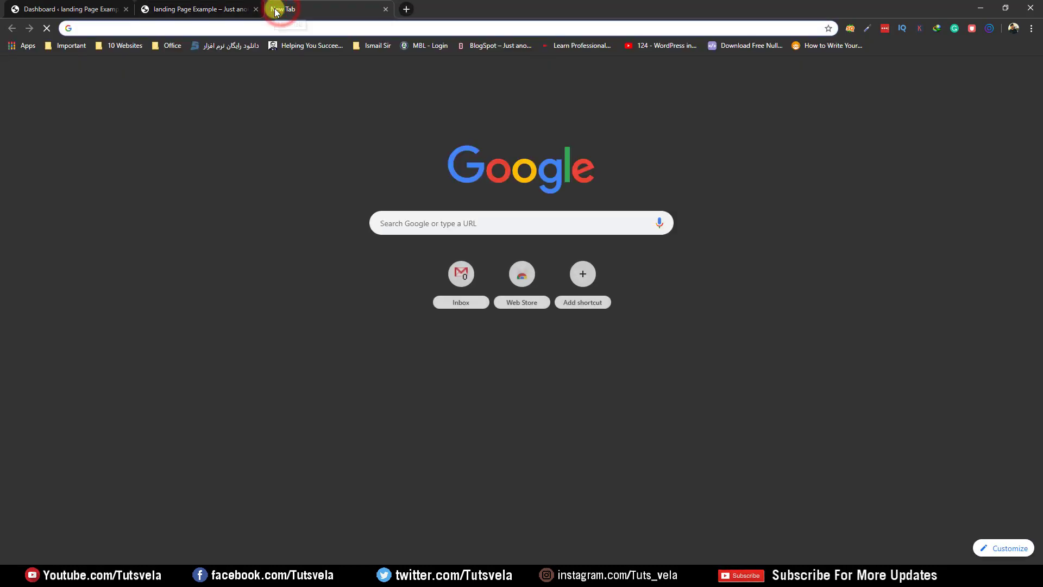
pyautogui.write('storev')
pyautogui.press('Return')
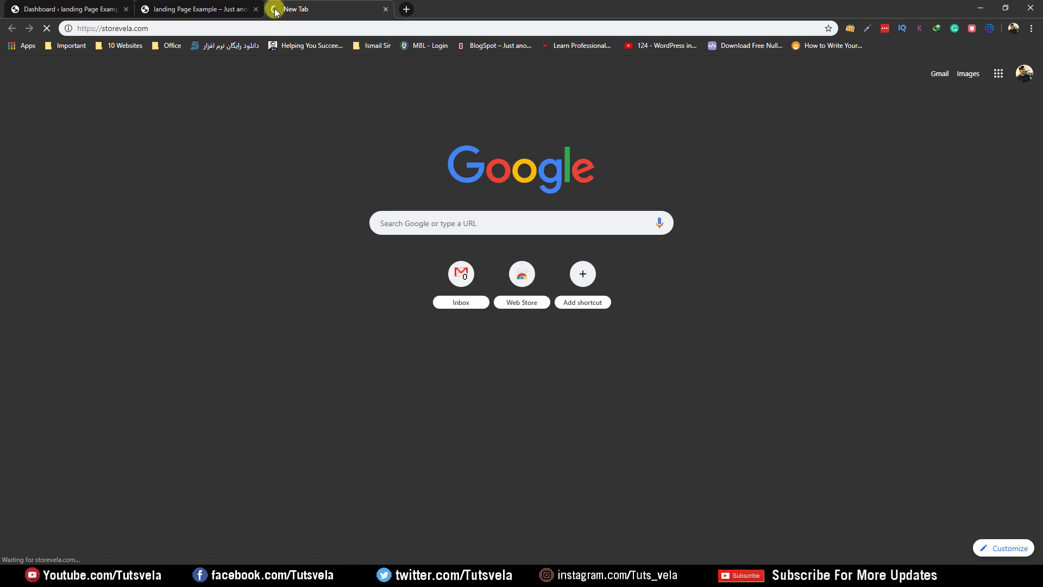
pyautogui.click(173, 28)
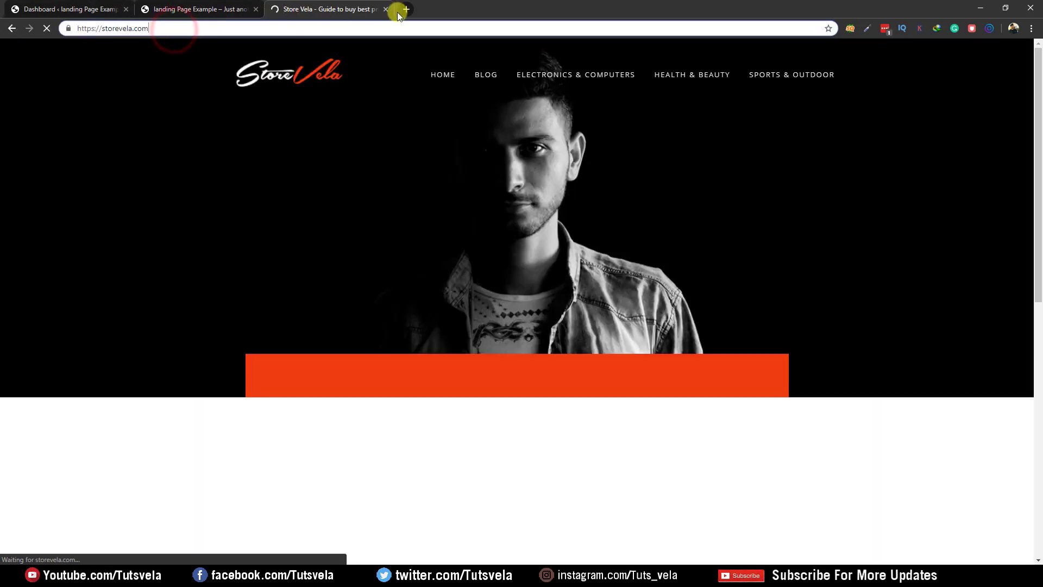
pyautogui.click(386, 10)
pyautogui.click(76, 9)
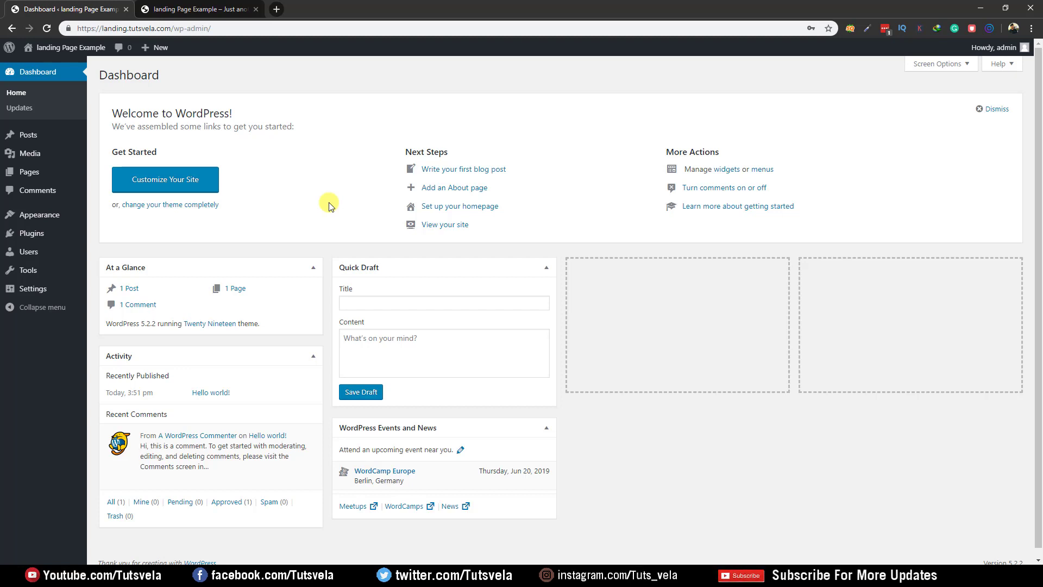
# Step: Search the WordPress plugin directory for "elementor" to add a new plugin
pyautogui.moveTo(54, 172)
pyautogui.moveTo(32, 233)
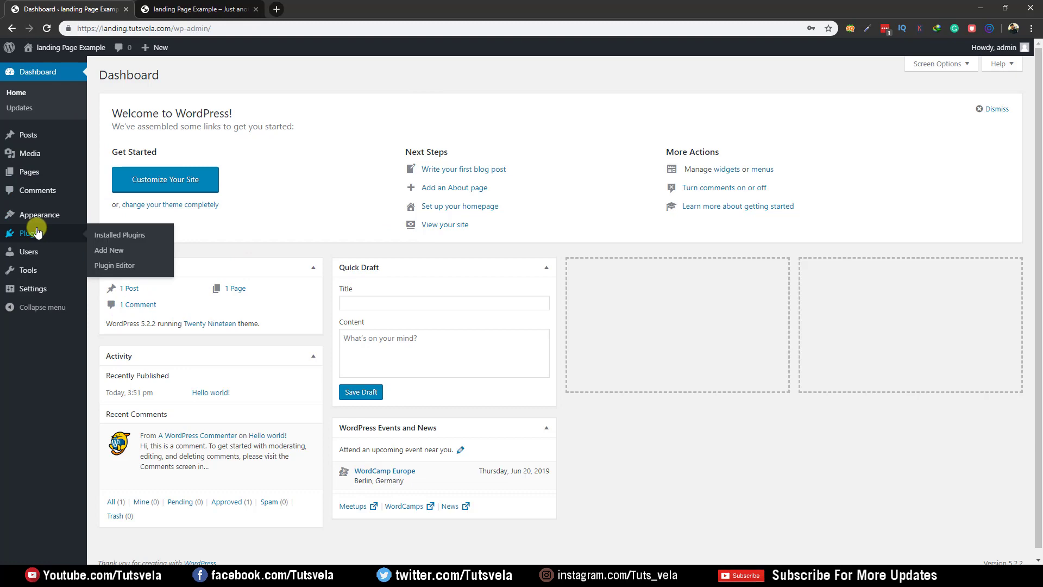
pyautogui.click(119, 251)
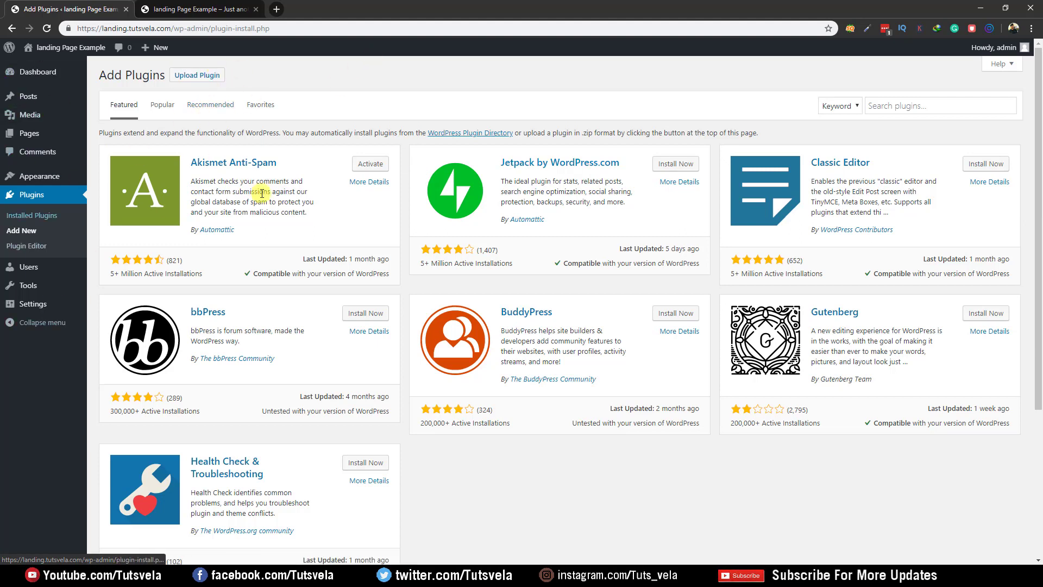
pyautogui.click(897, 105)
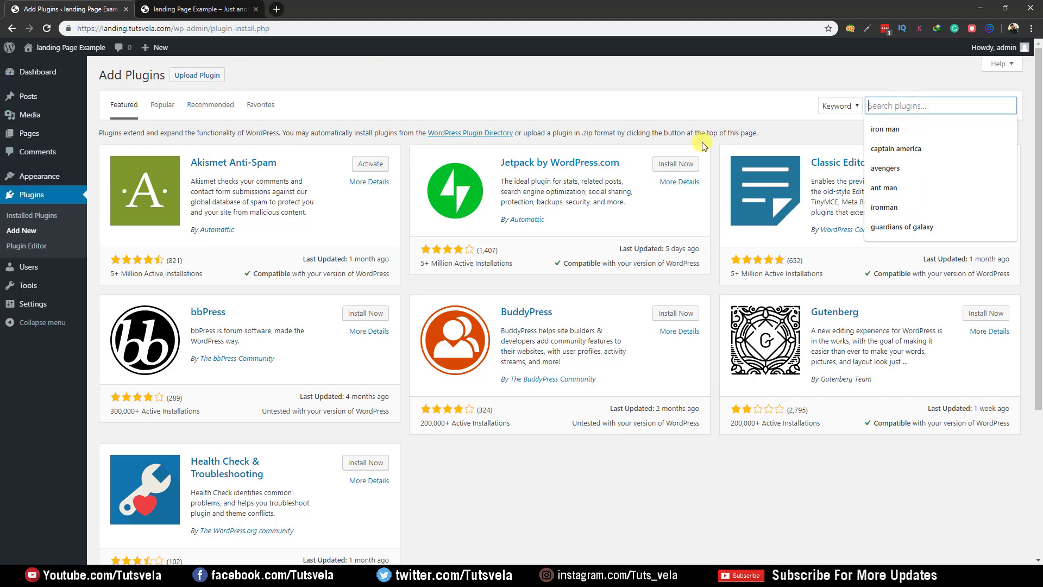
pyautogui.write('elementor')
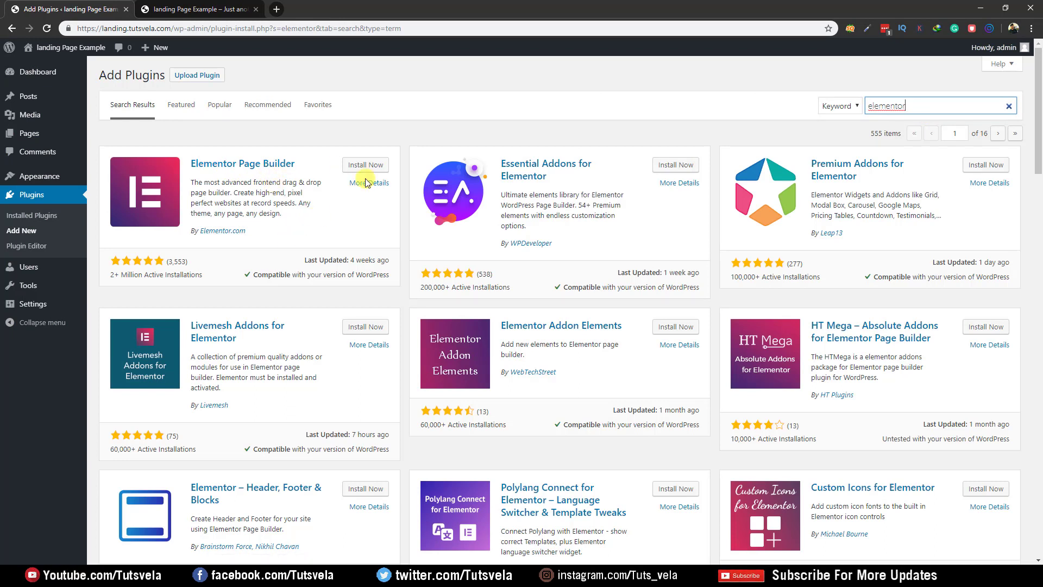
# Step: Install and activate the Elementor Page Builder plugin and dismiss its getting-started screen
pyautogui.click(357, 165)
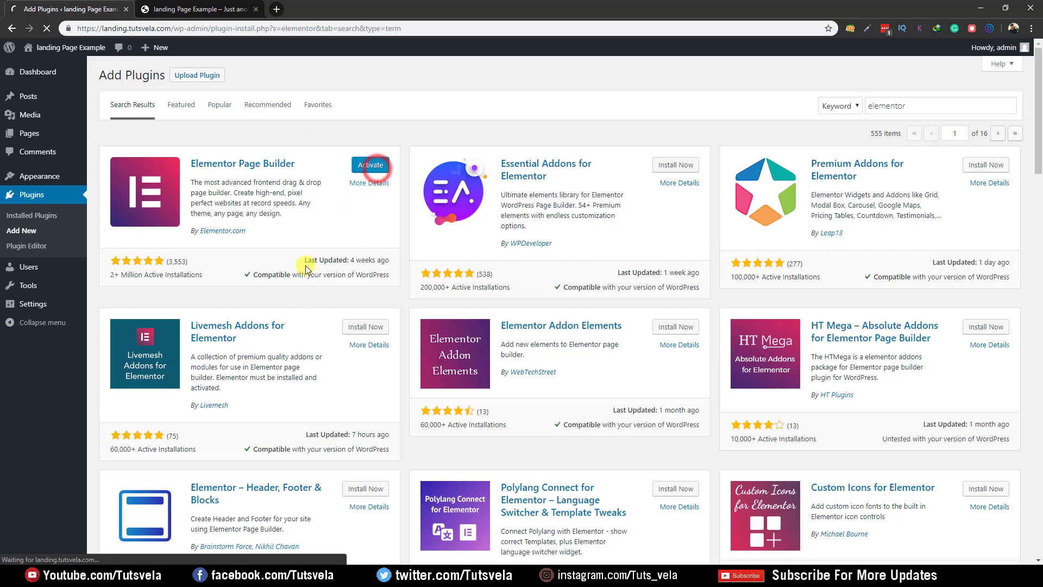
pyautogui.click(374, 166)
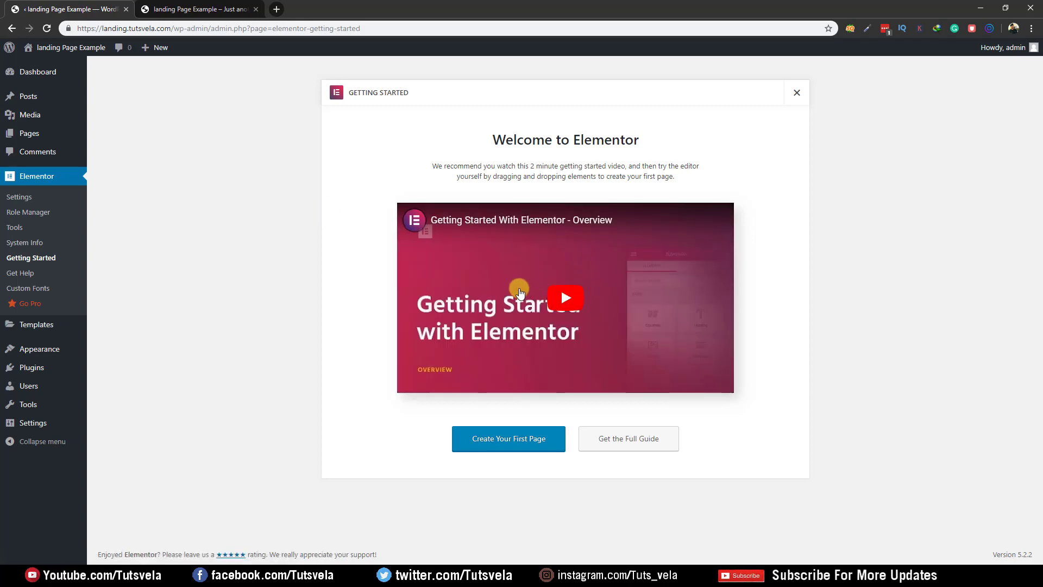
pyautogui.click(796, 93)
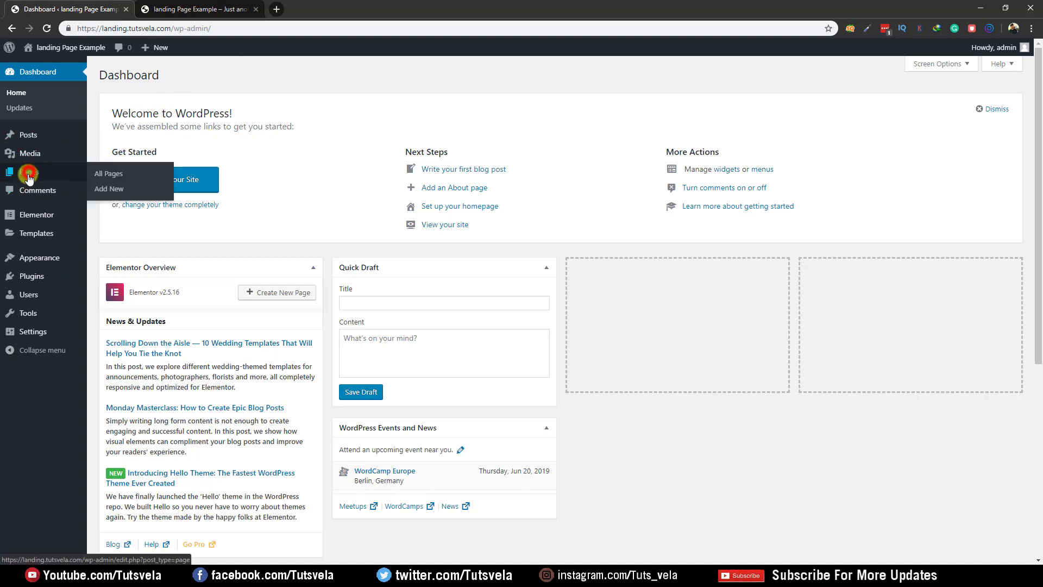
# Step: Add a new WordPress page titled "Video Maker Fx"
pyautogui.click(120, 179)
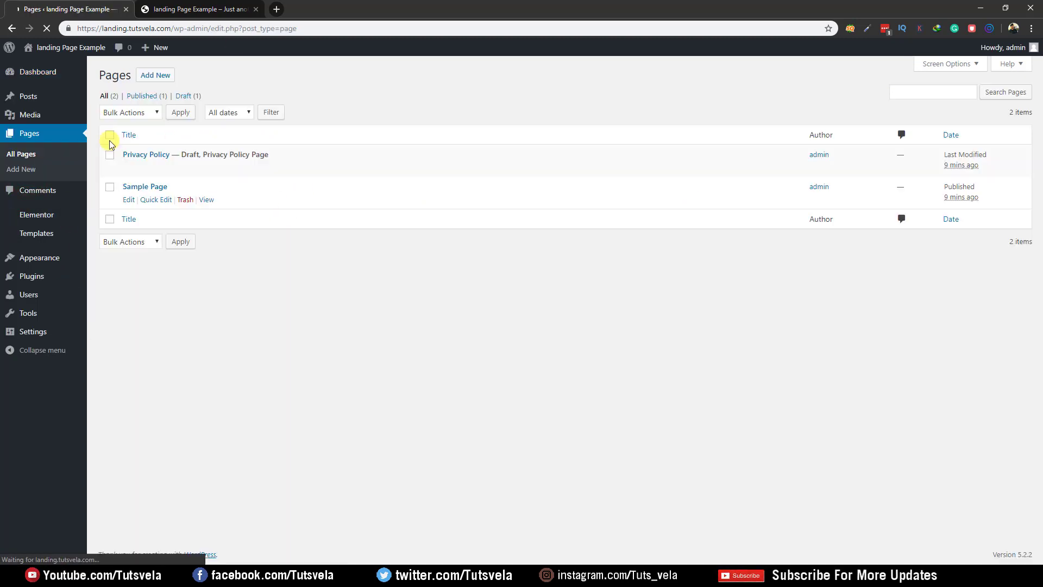
pyautogui.click(148, 77)
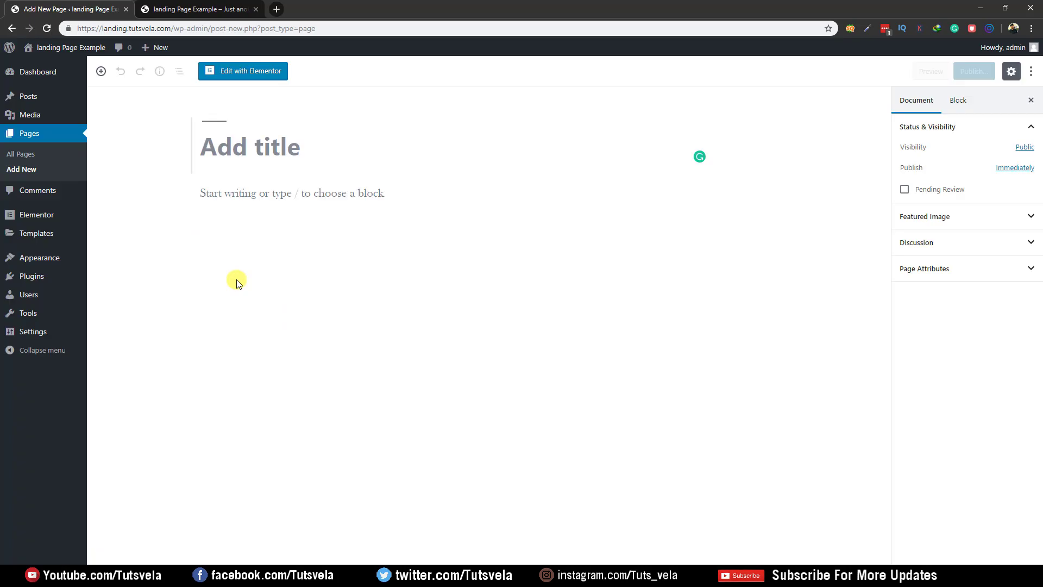
pyautogui.click(248, 144)
pyautogui.write('Video Maker Fx')
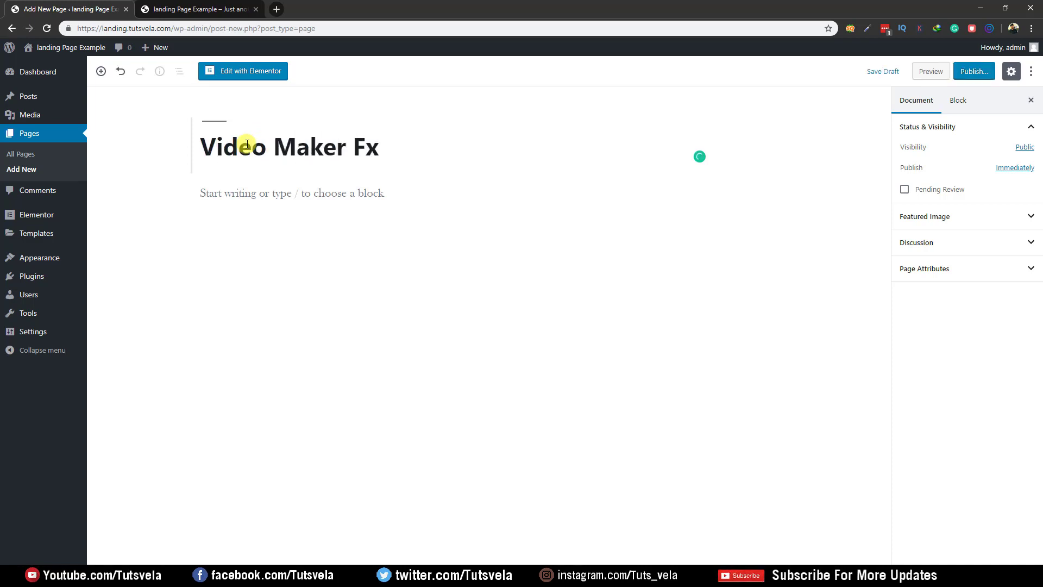
# Step: Visit the account's wixsite.com address in a new browser tab and continue from there to the Wix site list
pyautogui.hotkey('ctrl', 't')
pyautogui.write('pri')
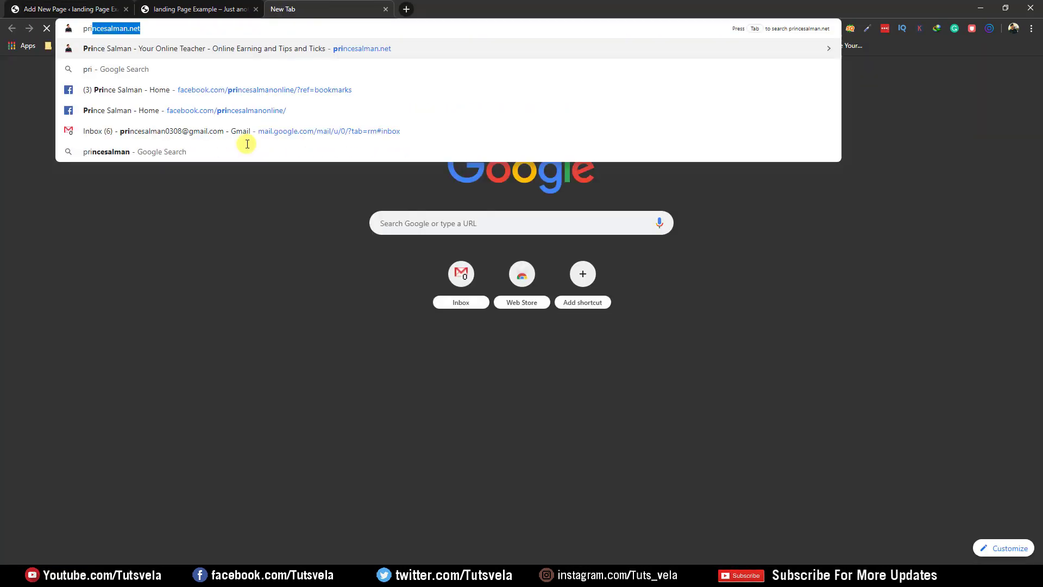
pyautogui.write('ncesalman')
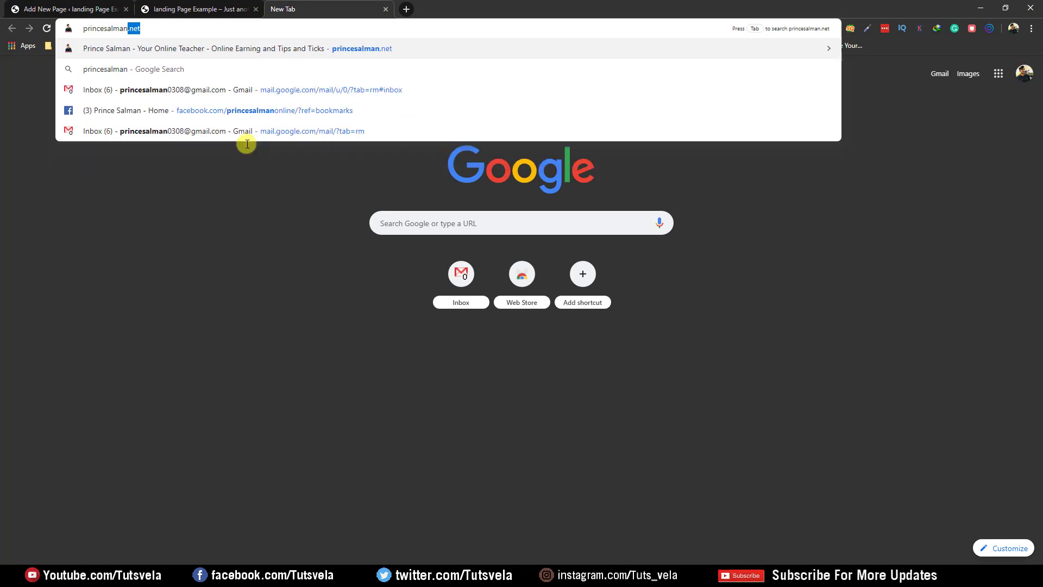
pyautogui.write('0308')
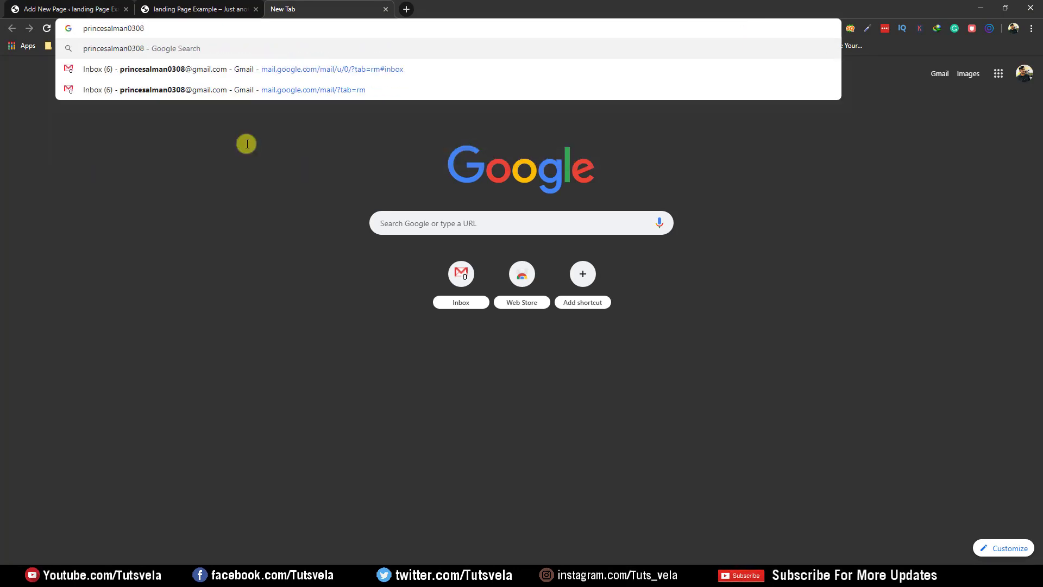
pyautogui.write('.wi')
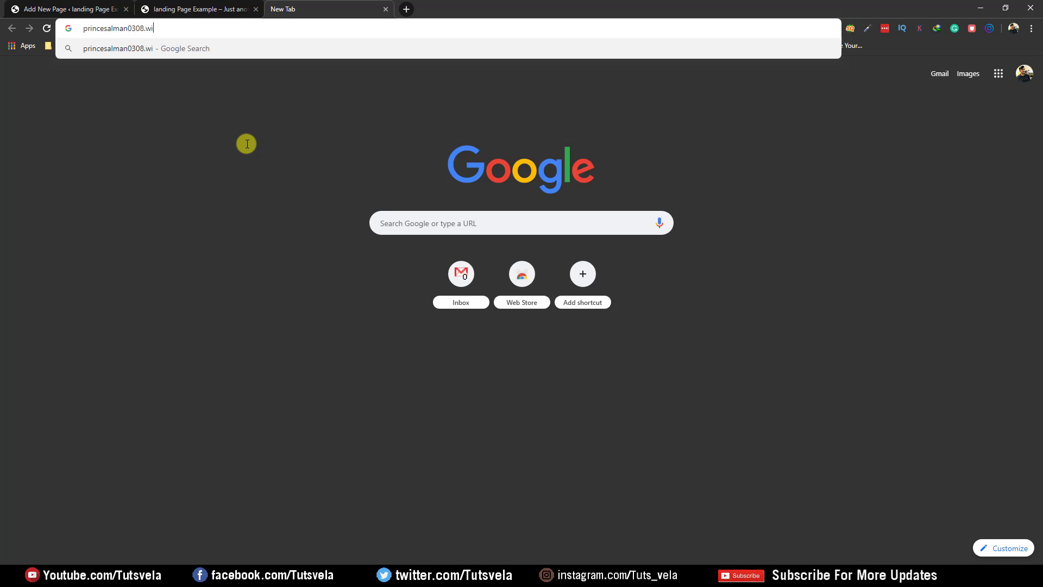
pyautogui.write('xsite.com')
pyautogui.press('Return')
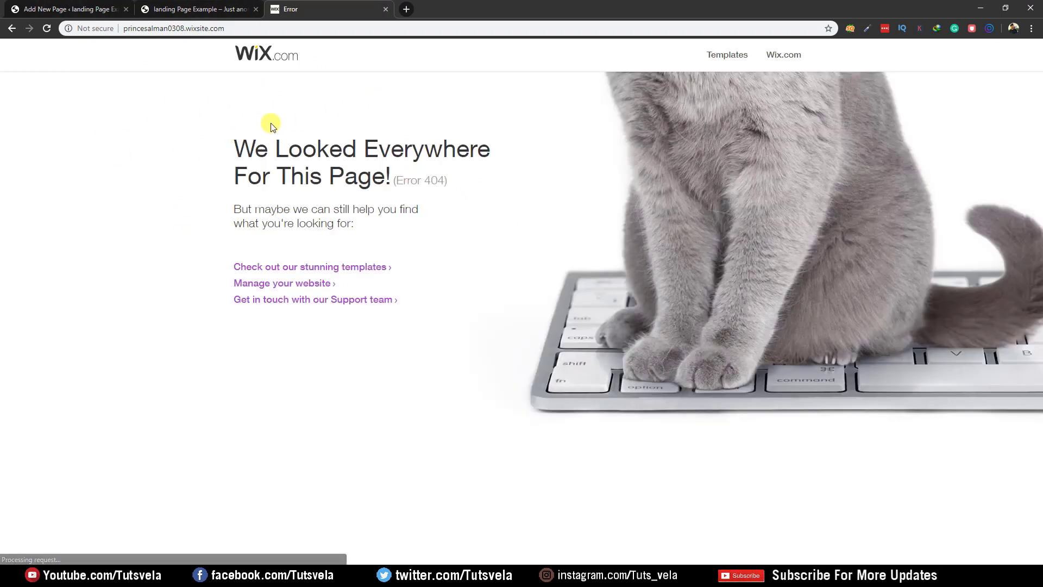
pyautogui.click(770, 57)
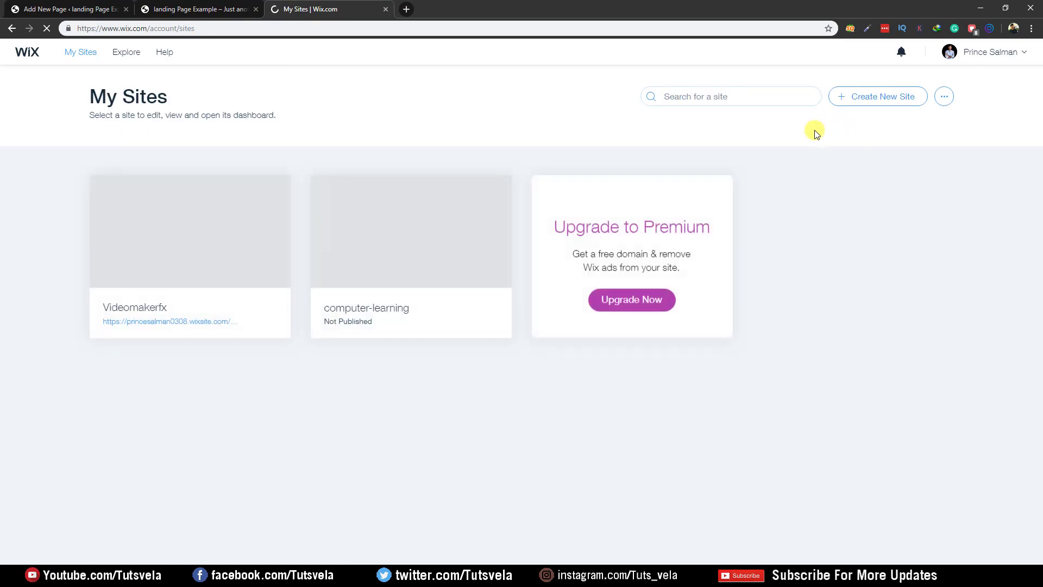
# Step: Open the published Videomakerfx site from the Wix site list and close the list
pyautogui.moveTo(175, 281)
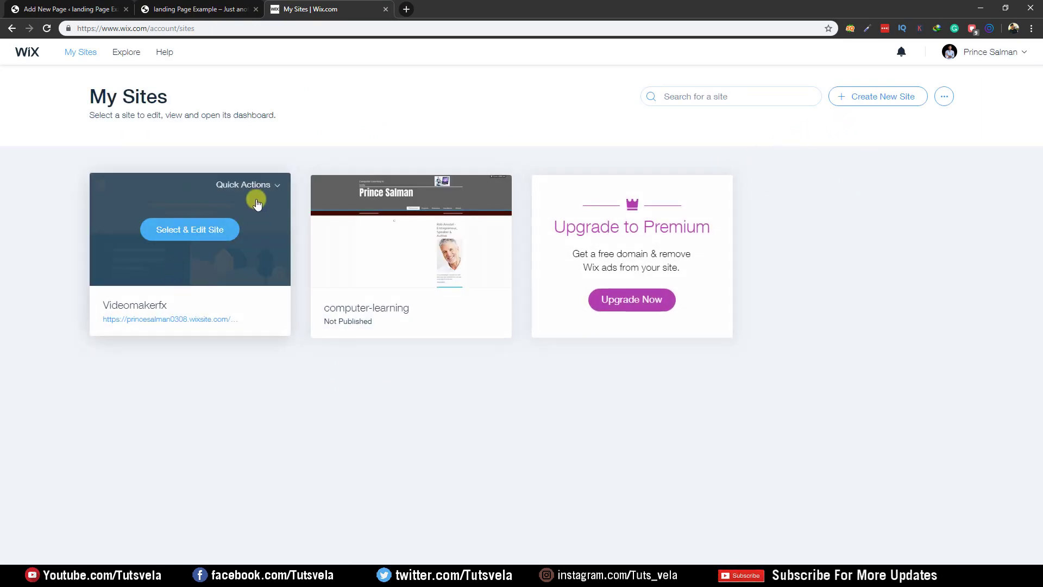
pyautogui.click(163, 319)
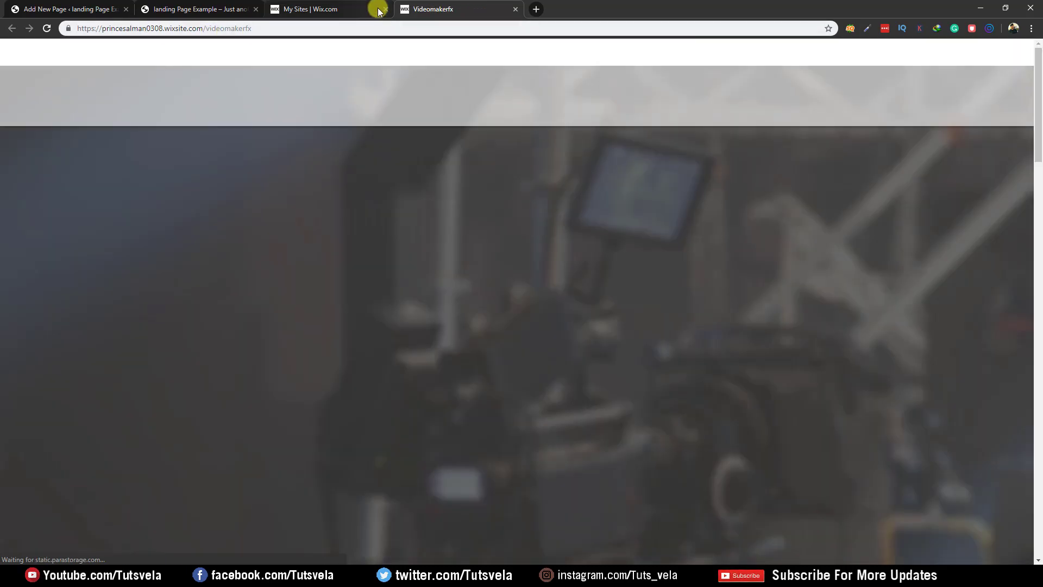
pyautogui.click(386, 9)
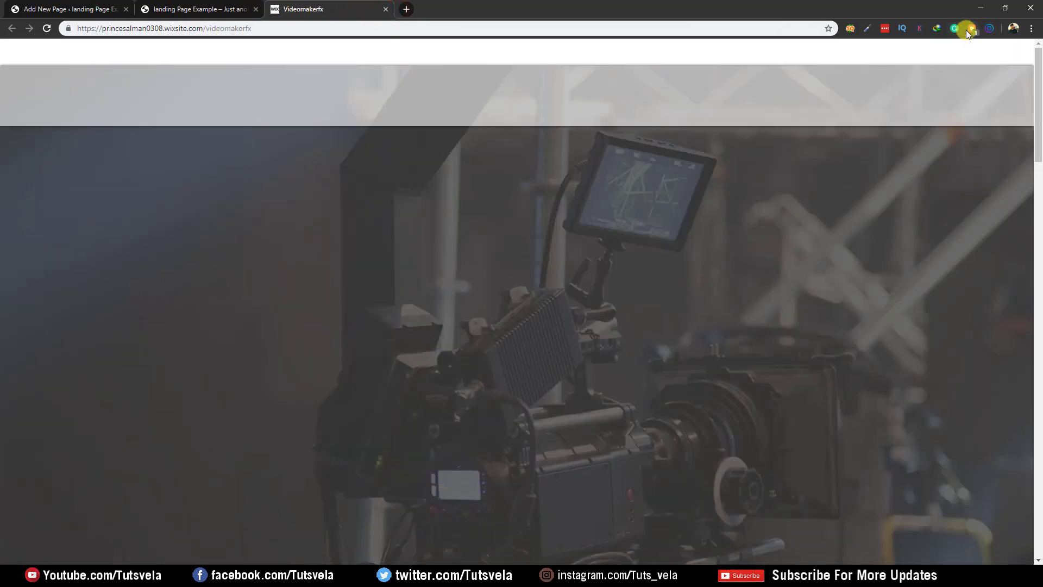
# Step: Pause the NOADS ad blocker on all sites and look through the reloaded Videomakerfx page down to its bonus sections
pyautogui.click(967, 31)
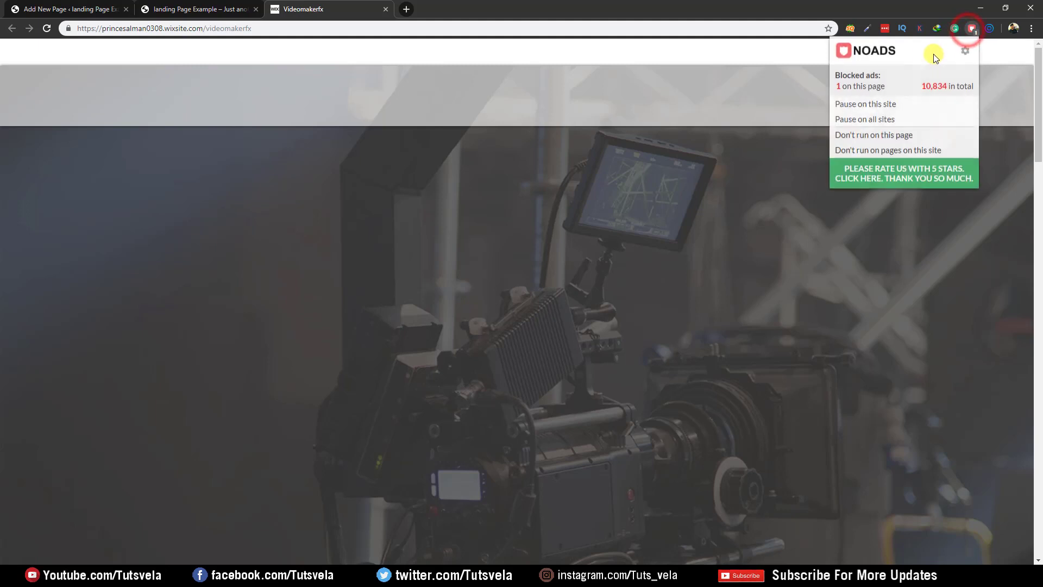
pyautogui.click(866, 120)
pyautogui.click(47, 28)
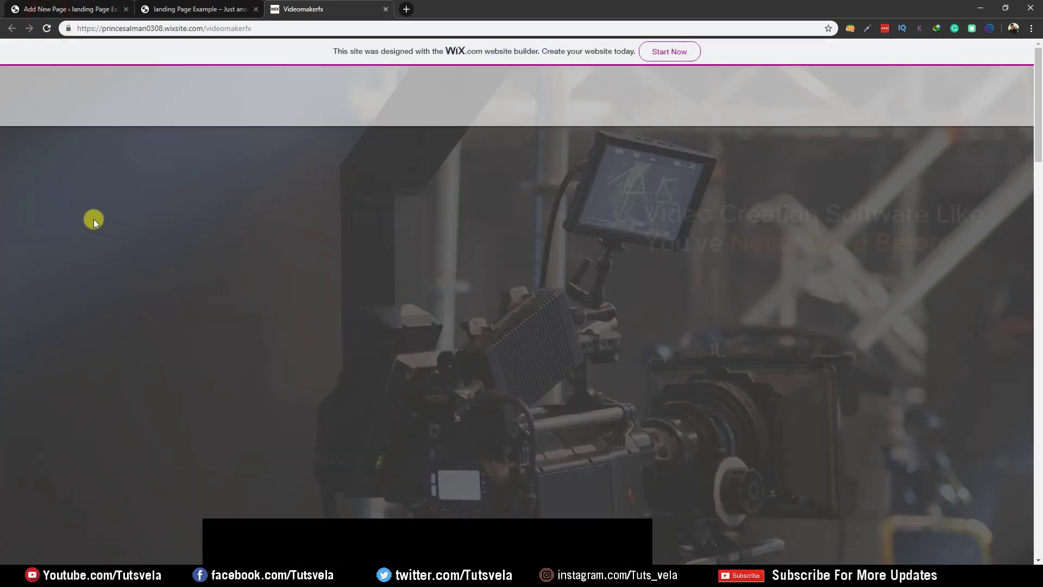
pyautogui.scroll(-8, 142, 179)
pyautogui.scroll(-7, 185, 201)
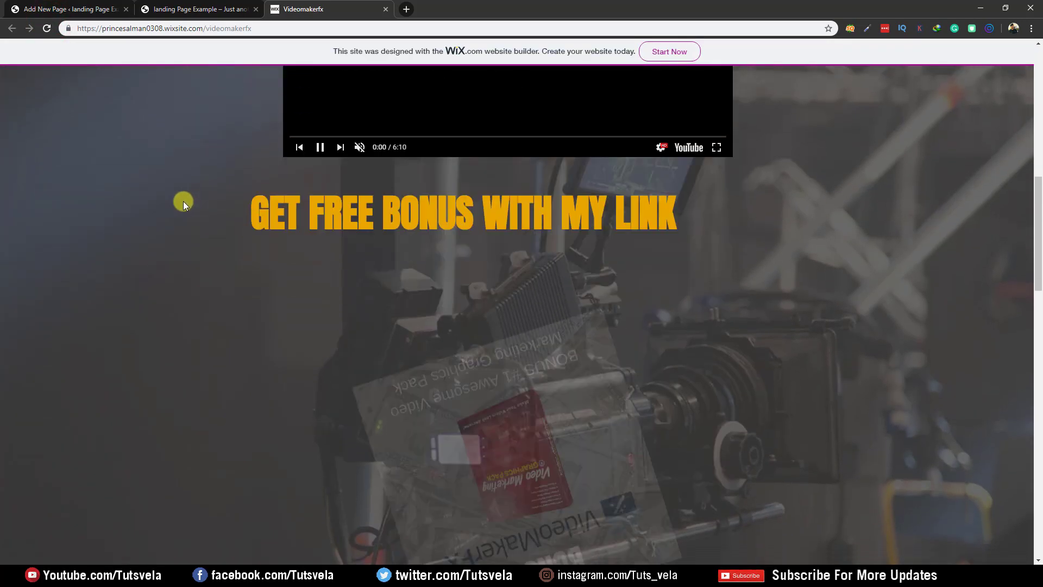
pyautogui.scroll(-14, 252, 201)
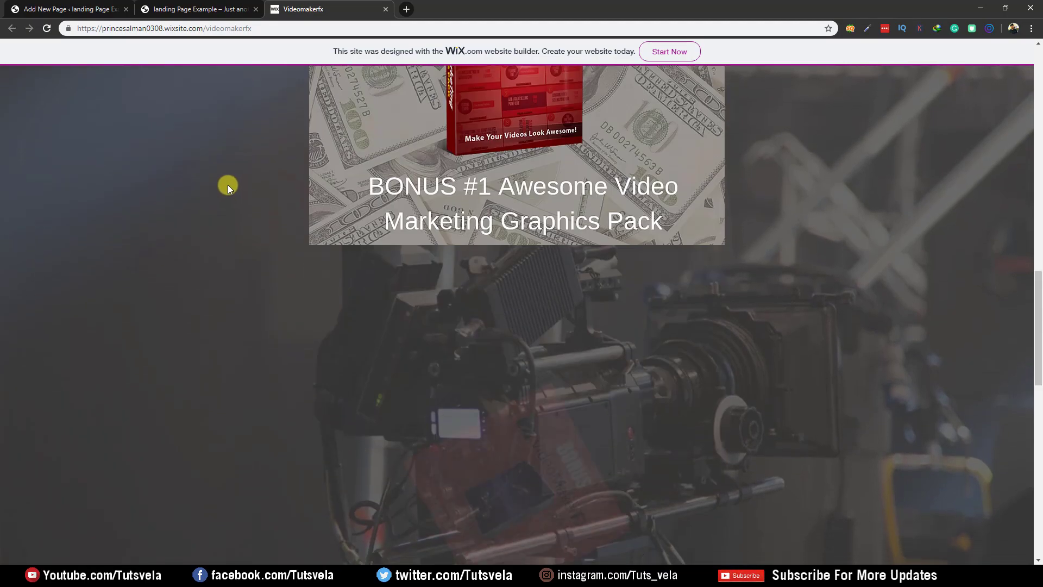
pyautogui.scroll(12, 119, 181)
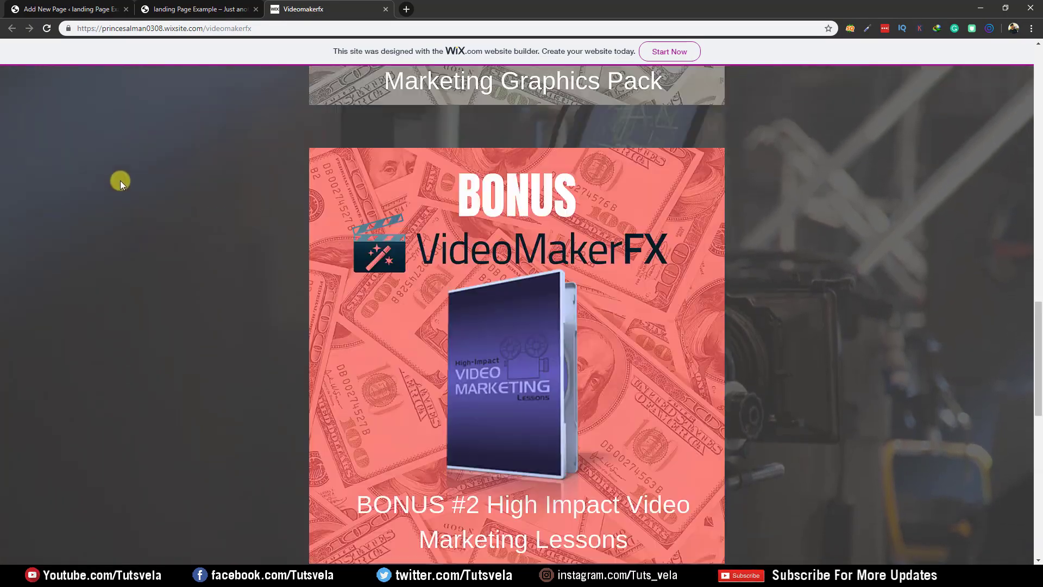
# Step: Publish the Video Maker Fx page from the WordPress editor and view the live page
pyautogui.click(55, 10)
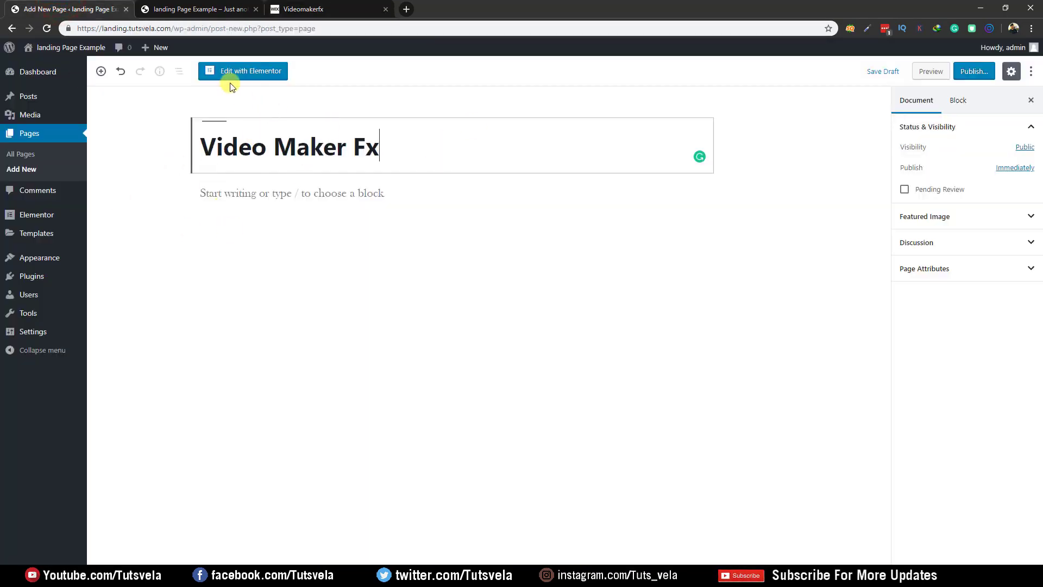
pyautogui.moveTo(394, 146); pyautogui.dragTo(170, 163)
pyautogui.click(563, 171)
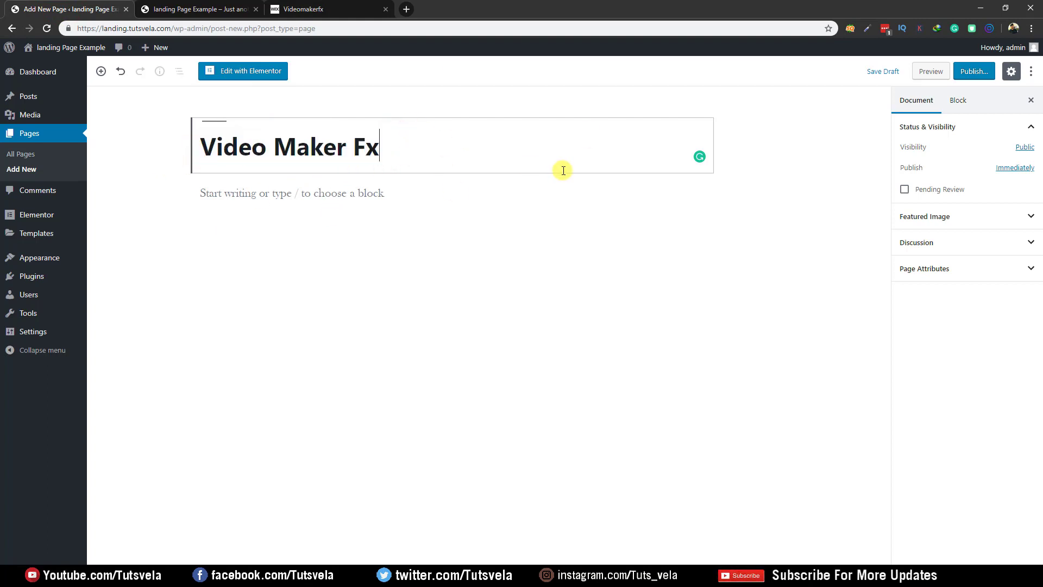
pyautogui.click(973, 76)
pyautogui.click(973, 76)
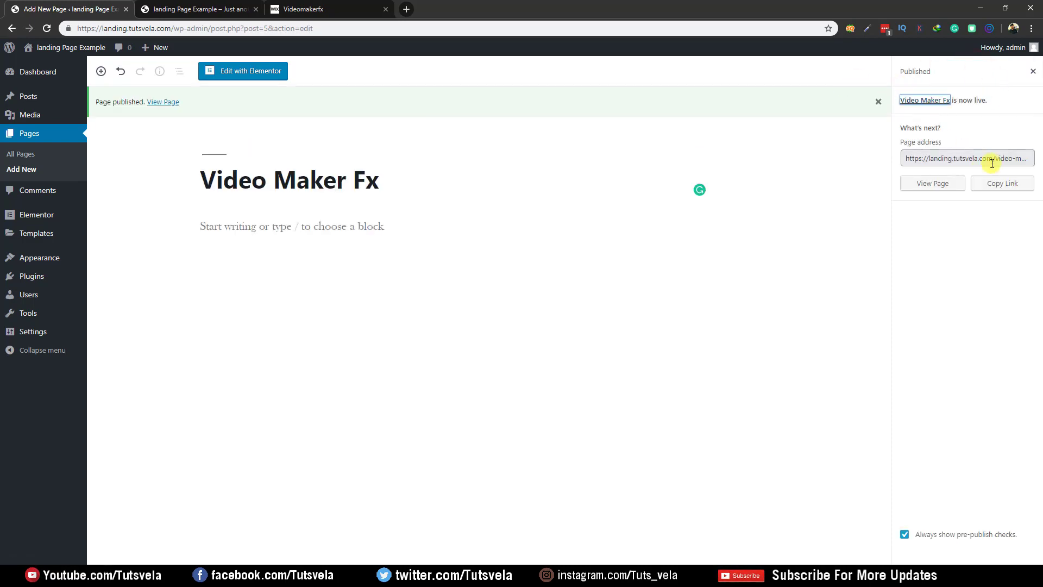
pyautogui.click(161, 103)
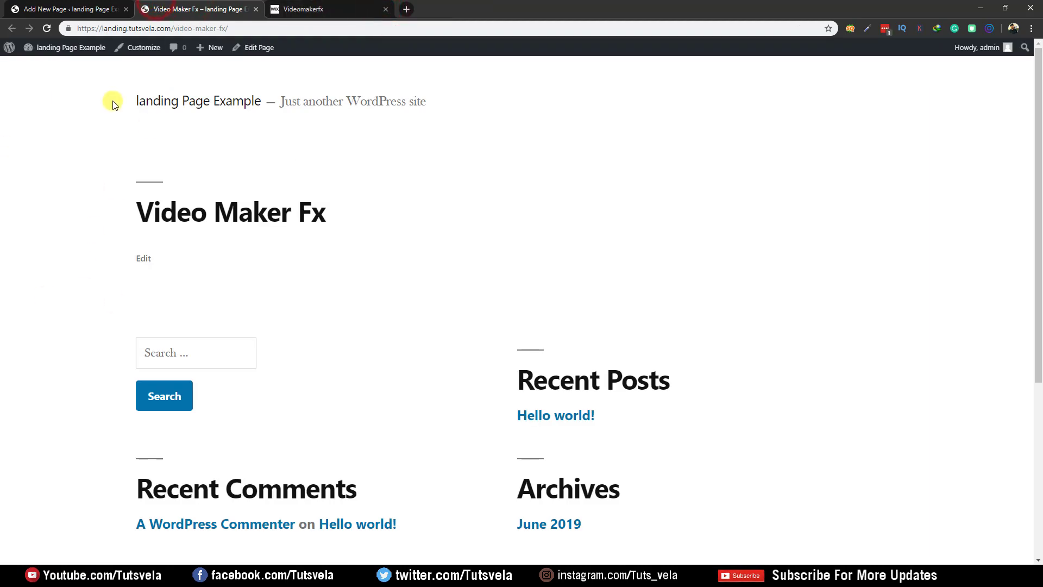
pyautogui.scroll(-4, 103, 159)
# Step: Return to the page editor and set the page's template to Elementor Full Width, keeping no parent page
pyautogui.click(57, 10)
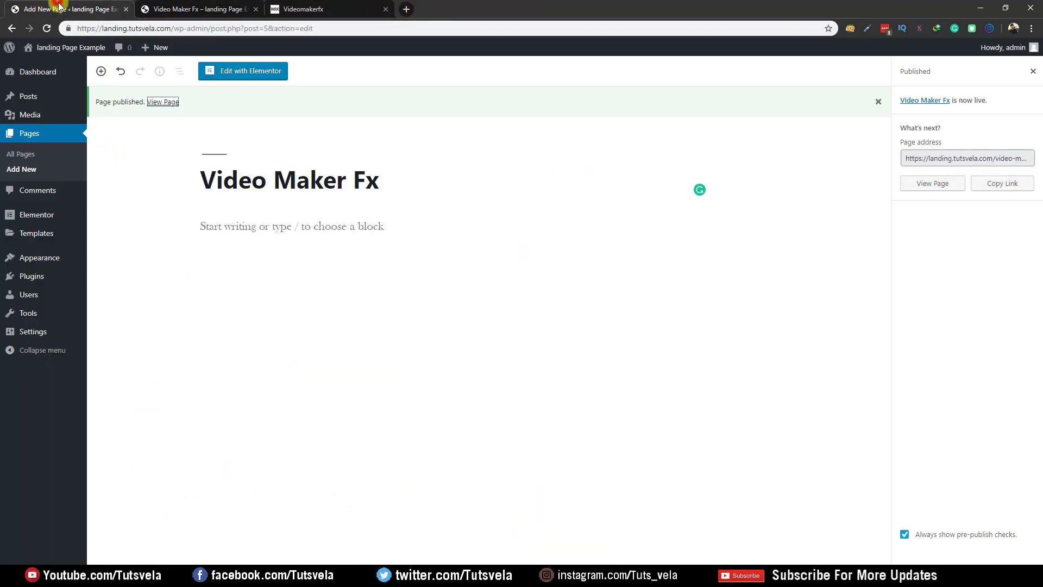
pyautogui.click(1032, 71)
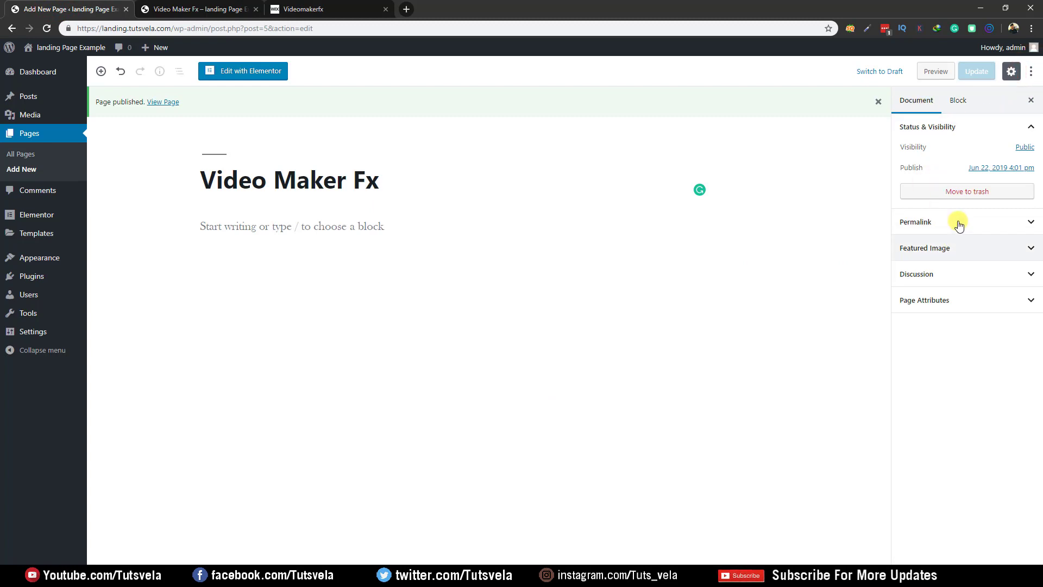
pyautogui.click(958, 281)
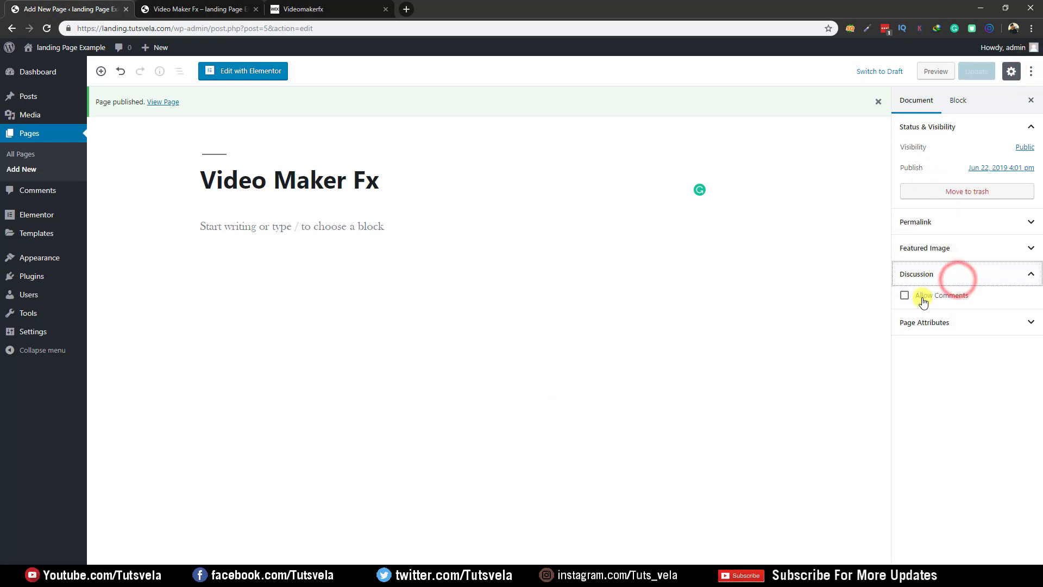
pyautogui.click(944, 321)
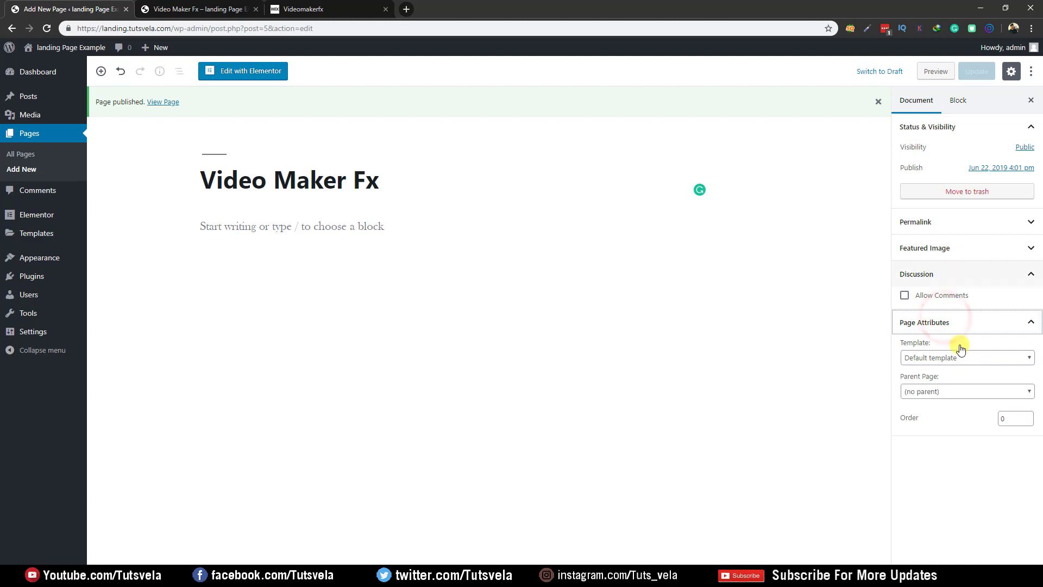
pyautogui.click(971, 357)
pyautogui.click(970, 357)
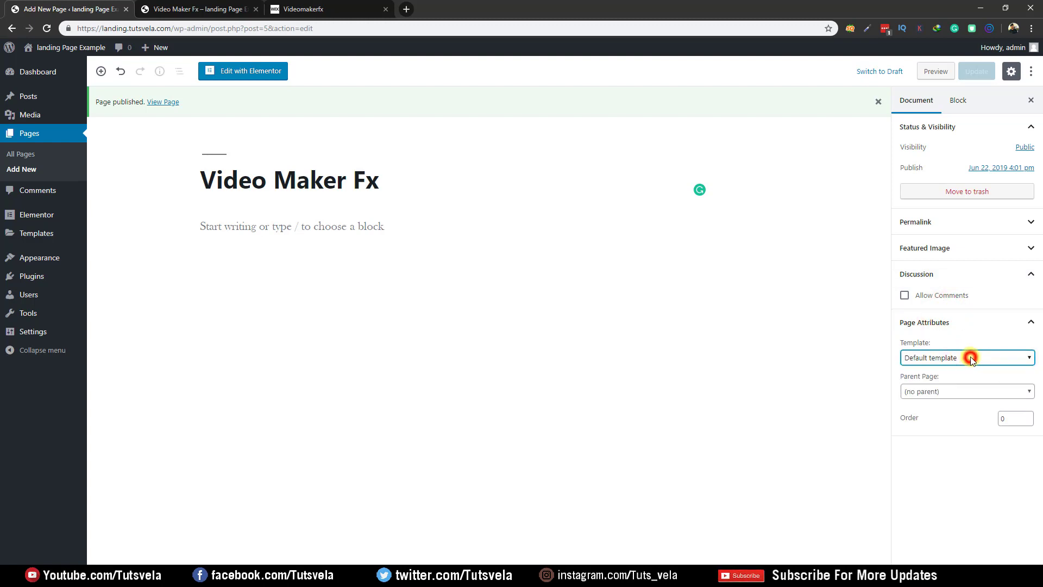
pyautogui.click(956, 356)
pyautogui.click(956, 355)
pyautogui.click(957, 354)
pyautogui.click(953, 390)
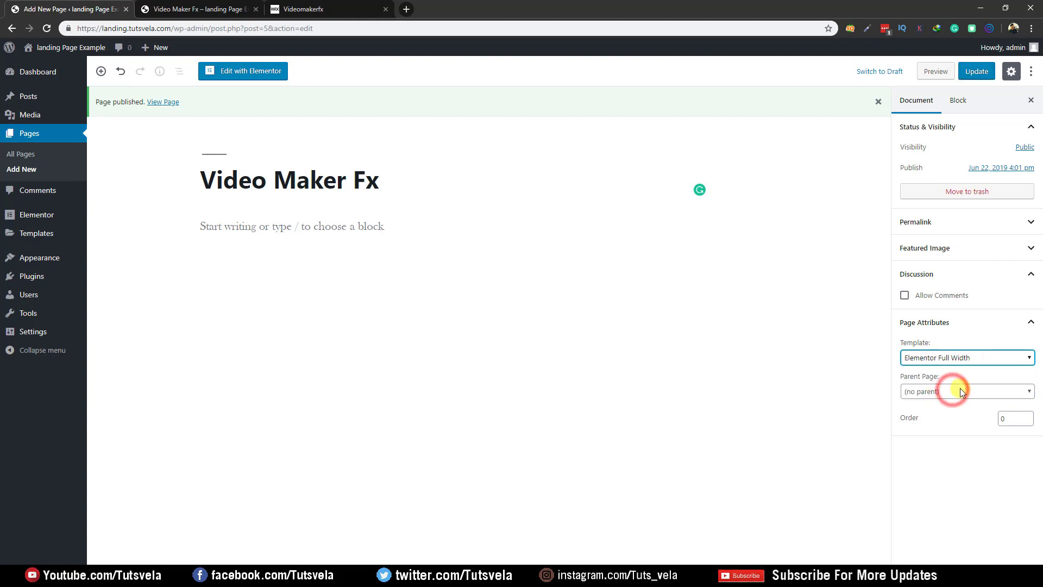
pyautogui.click(960, 389)
pyautogui.click(963, 391)
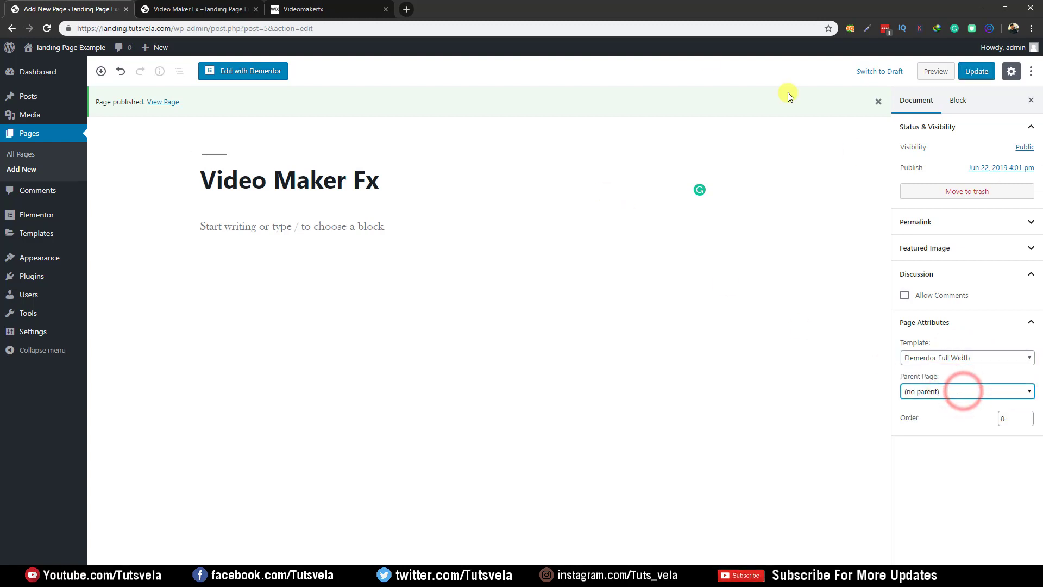
# Step: Update the Video Maker Fx page and check the reloaded live page before returning to the editor
pyautogui.click(201, 9)
pyautogui.click(64, 9)
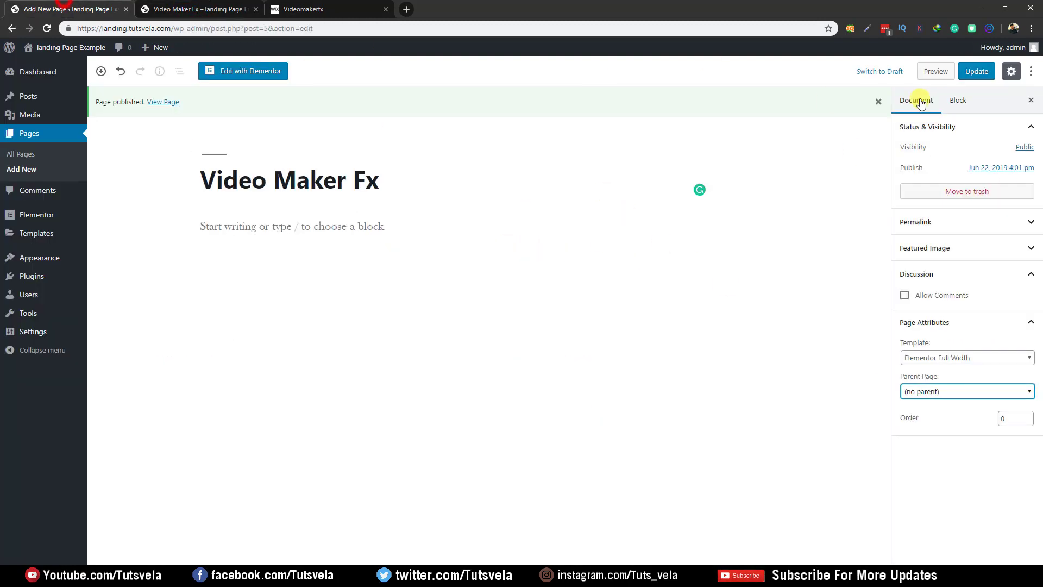
pyautogui.click(976, 73)
pyautogui.click(194, 8)
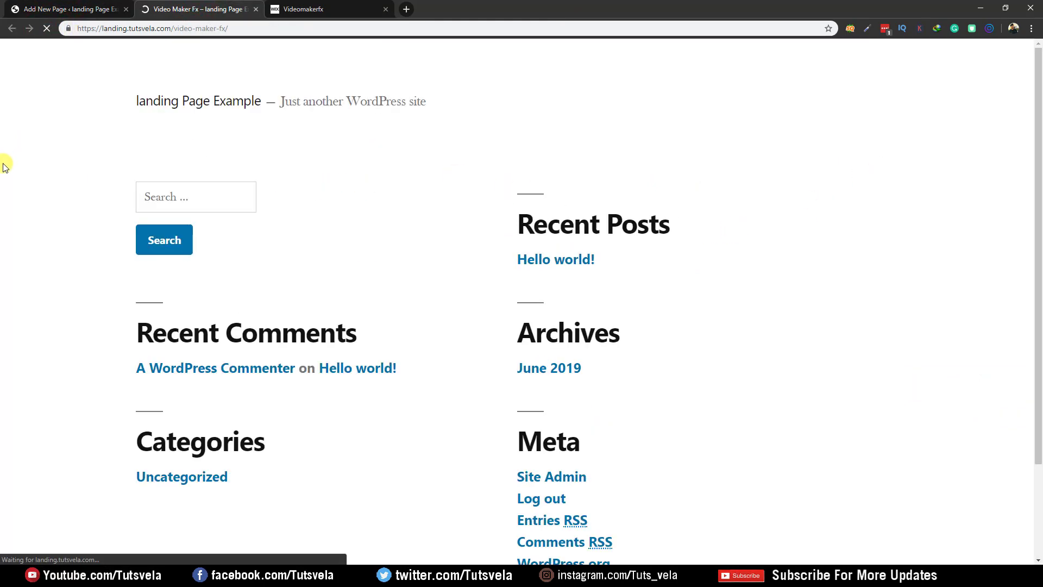
pyautogui.scroll(2, 266, 122)
pyautogui.click(72, 8)
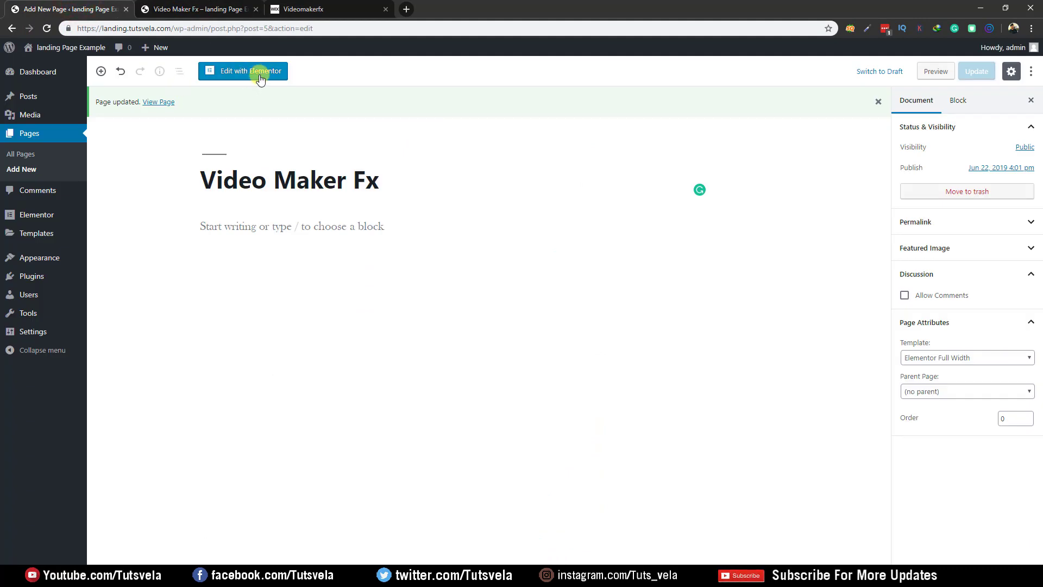
# Step: Open the Video Maker Fx page in the Elementor editor and compare its layout with the live page
pyautogui.click(261, 79)
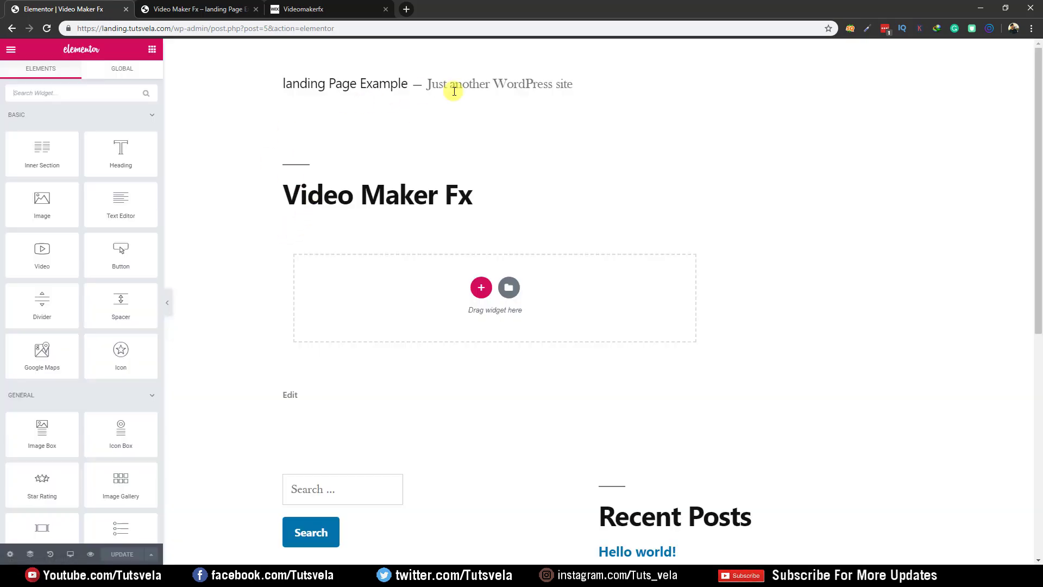
pyautogui.scroll(-7, 456, 255)
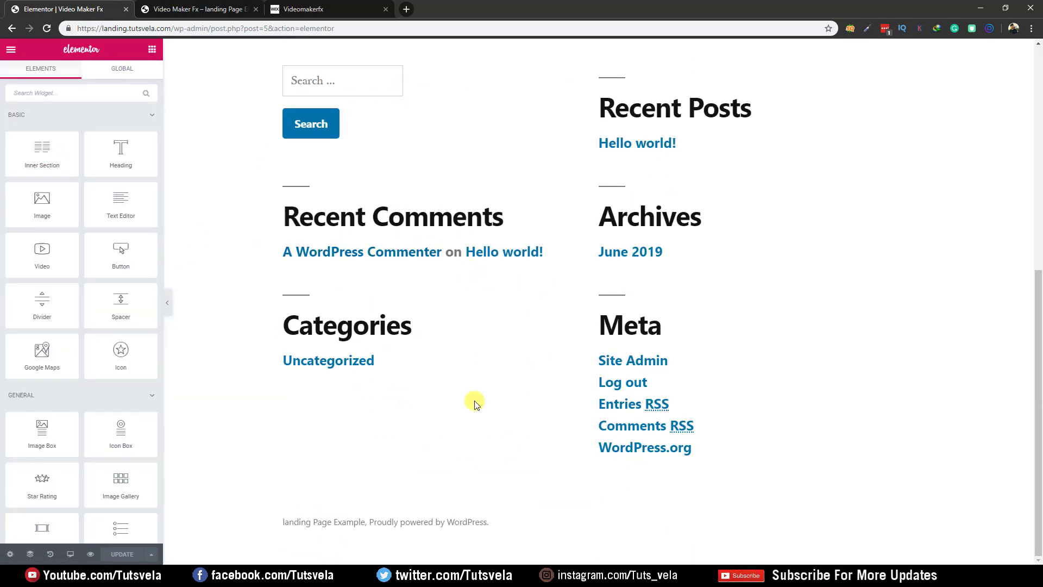
pyautogui.scroll(2, 744, 358)
pyautogui.scroll(6, 535, 240)
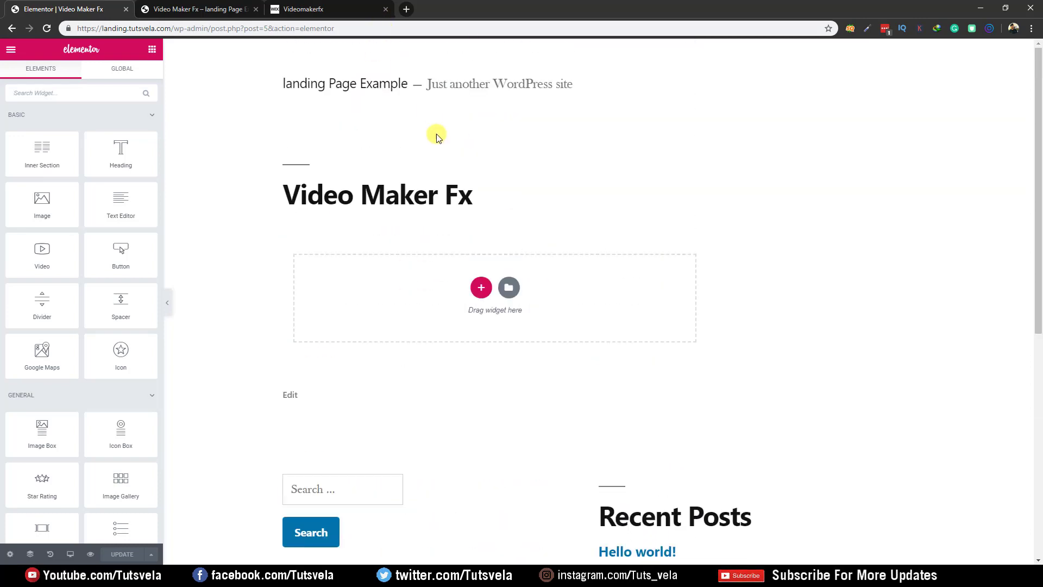
pyautogui.click(173, 8)
pyautogui.scroll(-2, 4, 175)
pyautogui.scroll(2, 3, 175)
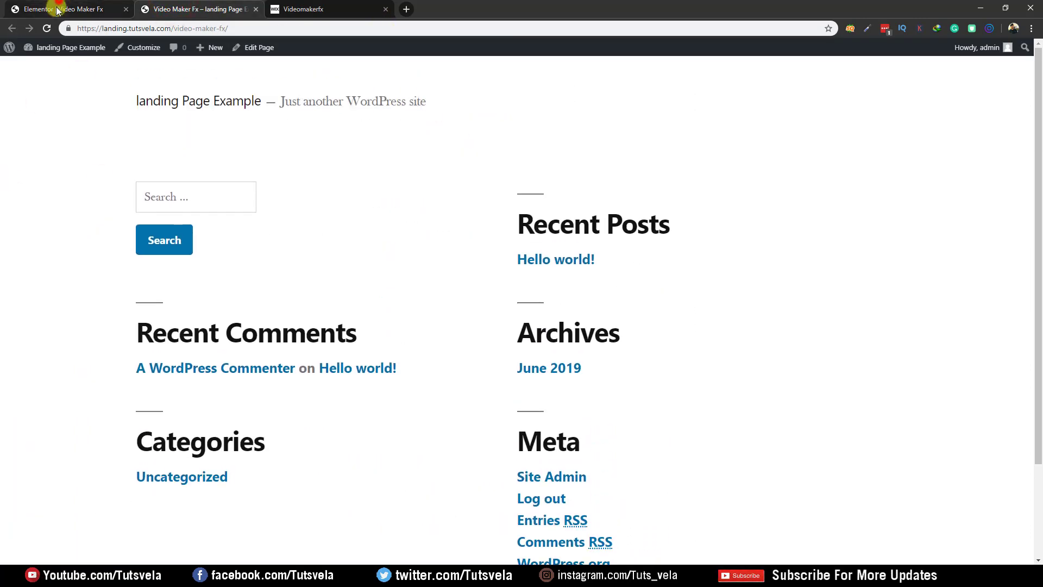
pyautogui.click(54, 9)
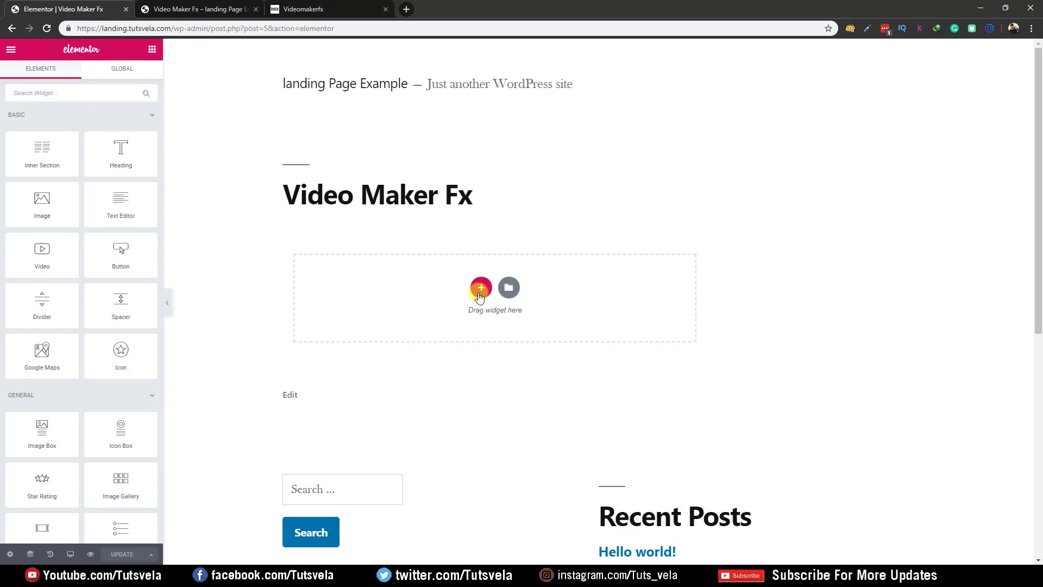
# Step: Open Elementor's template library from the empty page area and search the page templates for "landing"
pyautogui.click(511, 290)
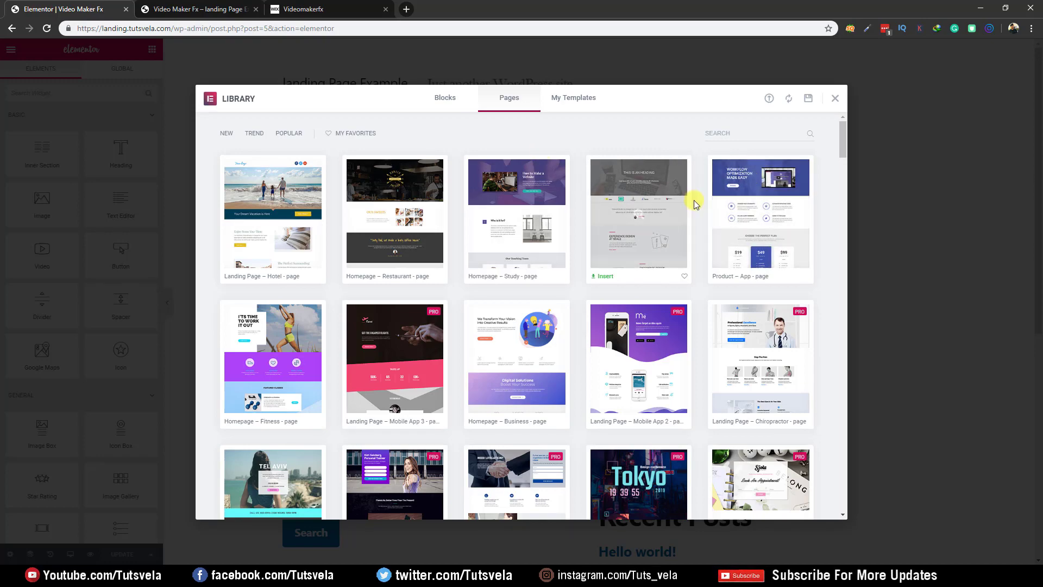
pyautogui.scroll(-2, 692, 206)
pyautogui.scroll(-5, 692, 209)
pyautogui.scroll(8, 687, 210)
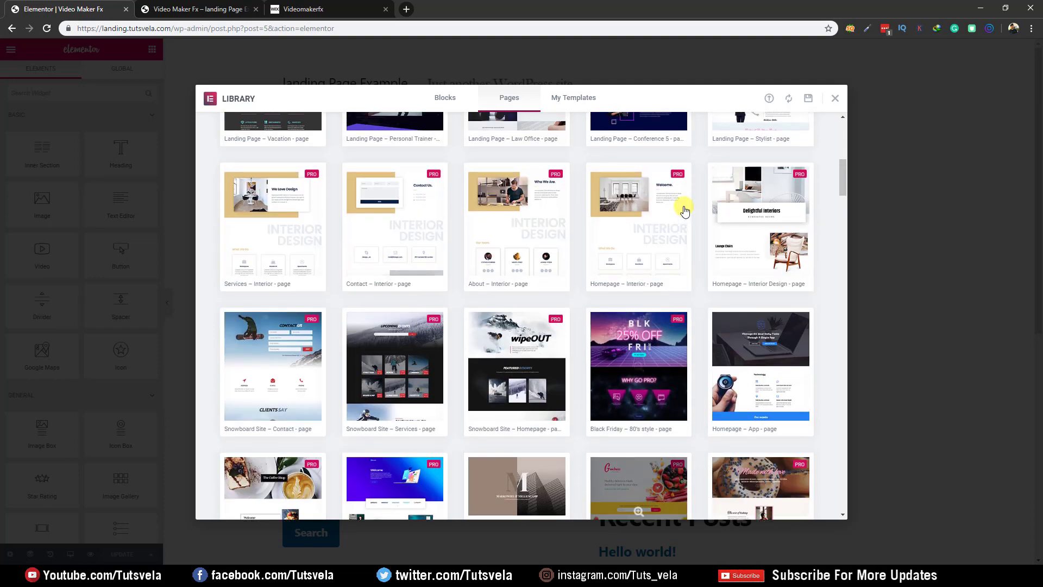
pyautogui.click(716, 134)
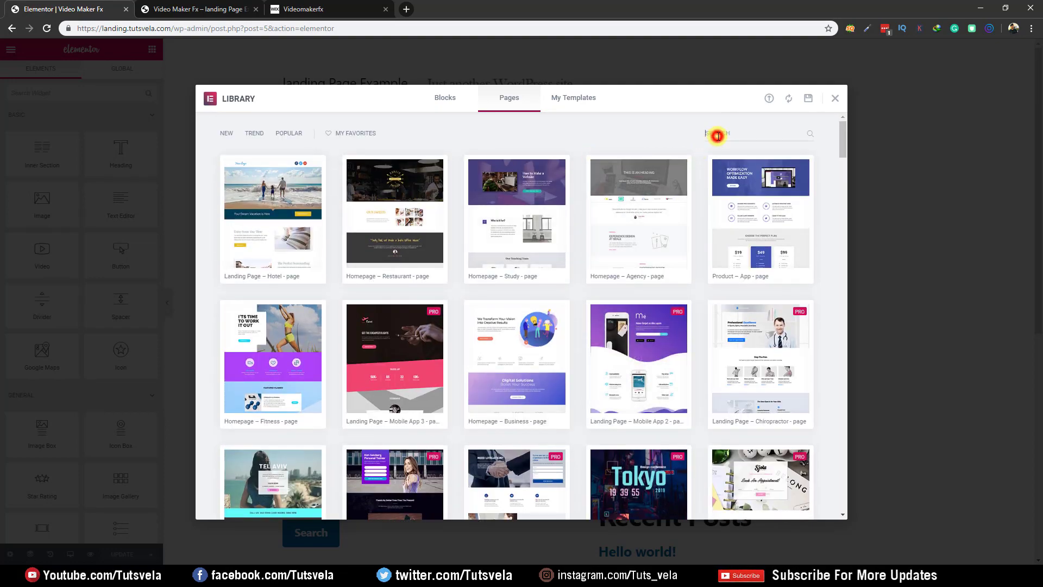
pyautogui.write('landing')
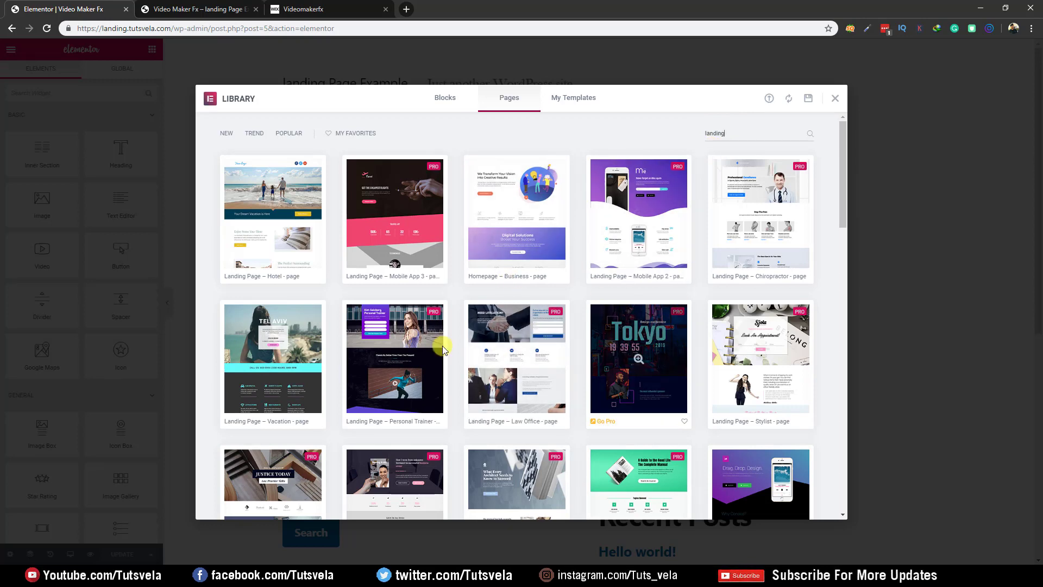
# Step: Examine the landing page templates in the search results to see which can be inserted and which require Pro
pyautogui.moveTo(310, 350)
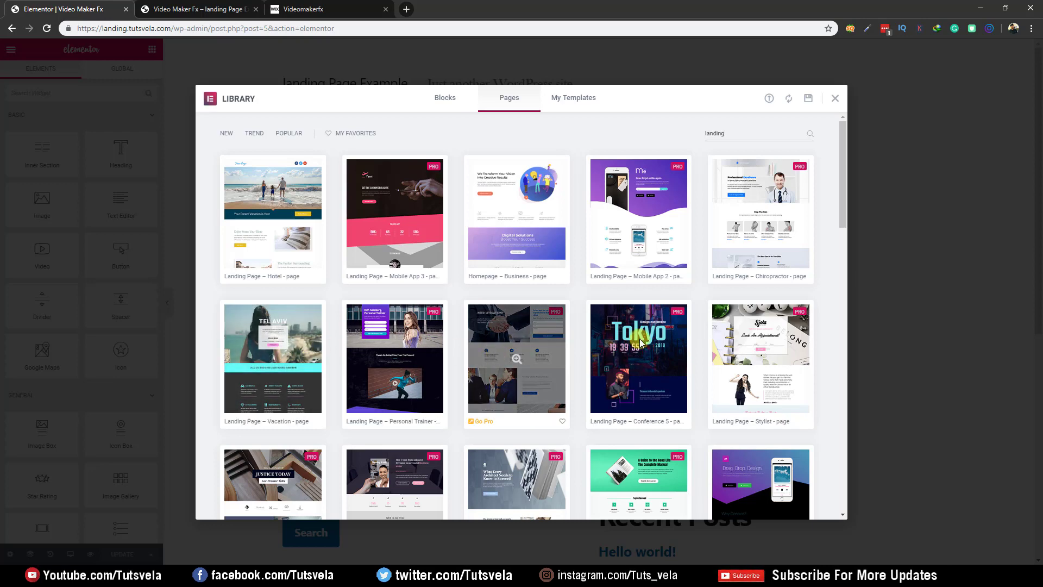
pyautogui.moveTo(777, 252)
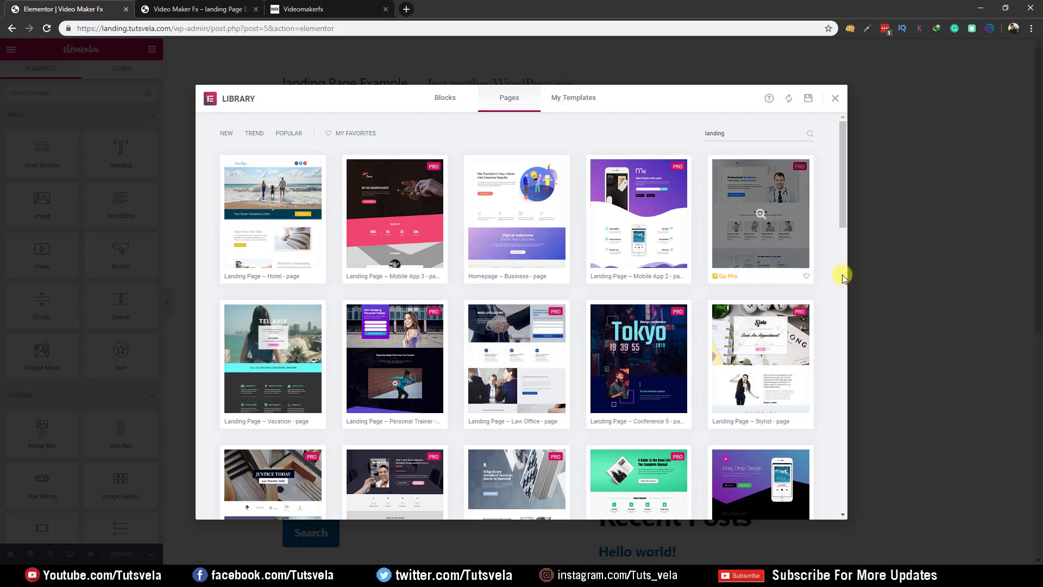
pyautogui.moveTo(652, 220)
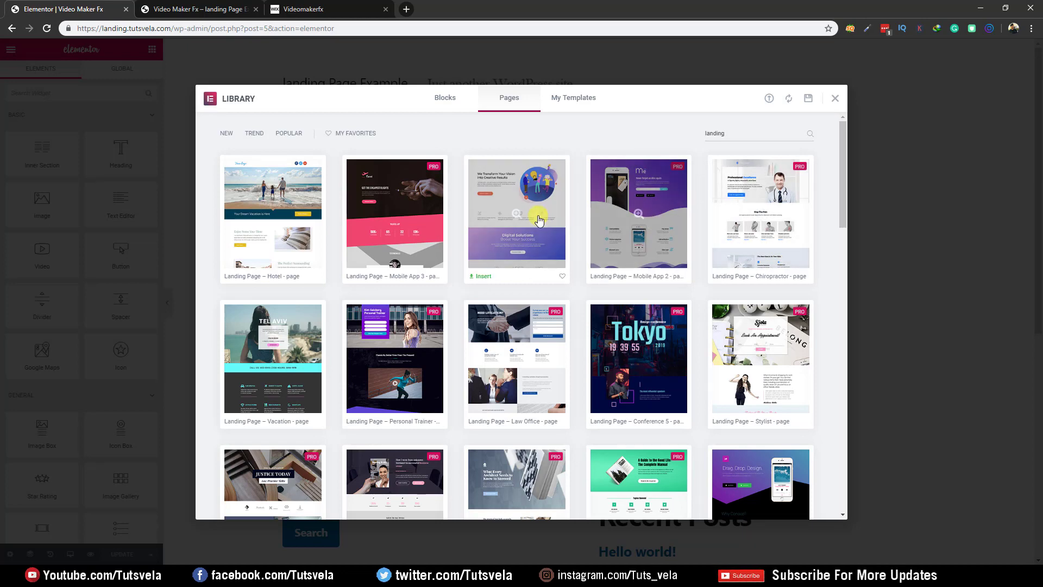
pyautogui.scroll(-4, 701, 261)
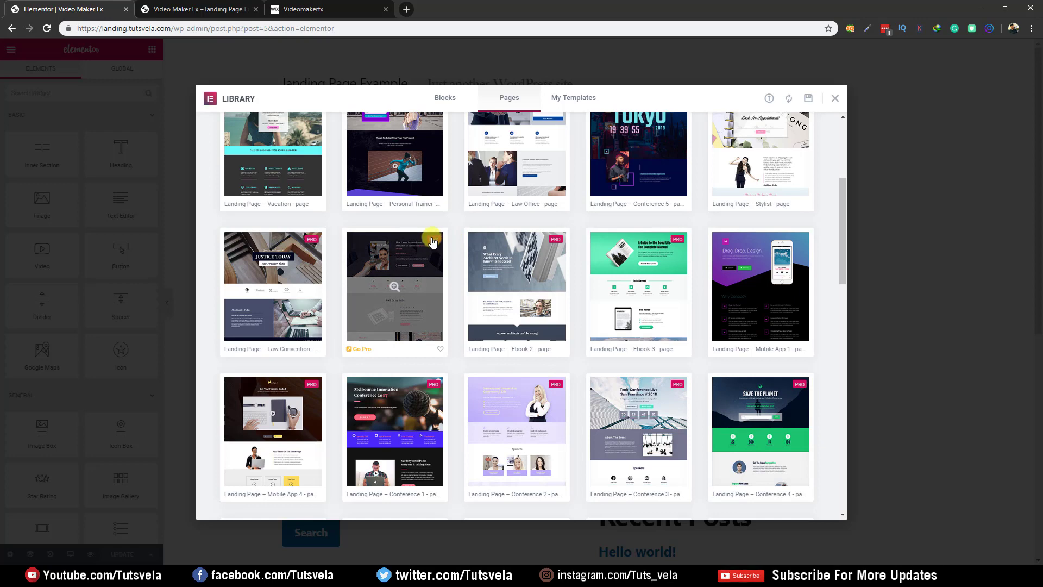
pyautogui.scroll(4, 430, 241)
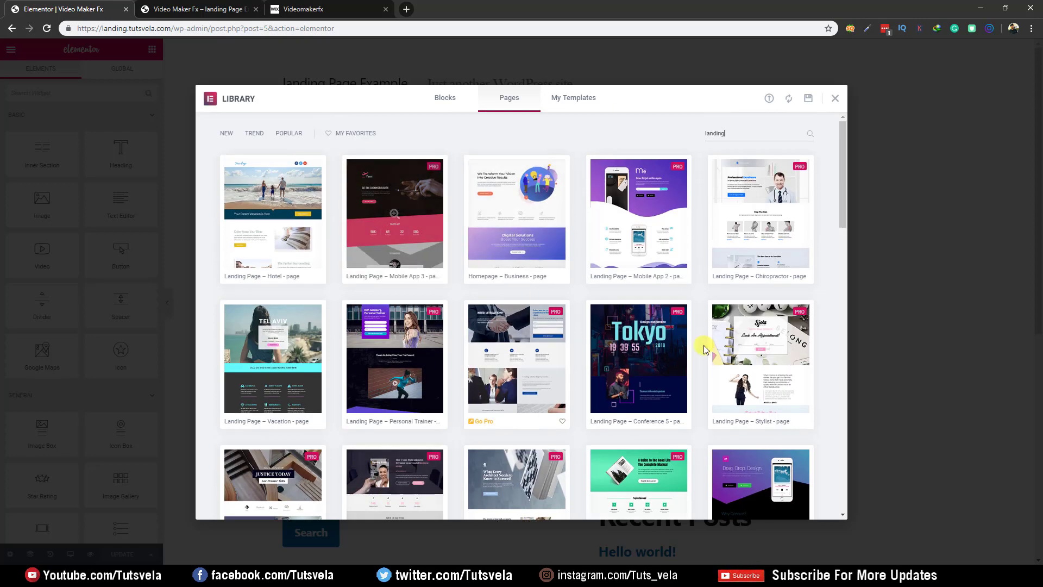
pyautogui.scroll(-2, 722, 356)
pyautogui.moveTo(771, 380)
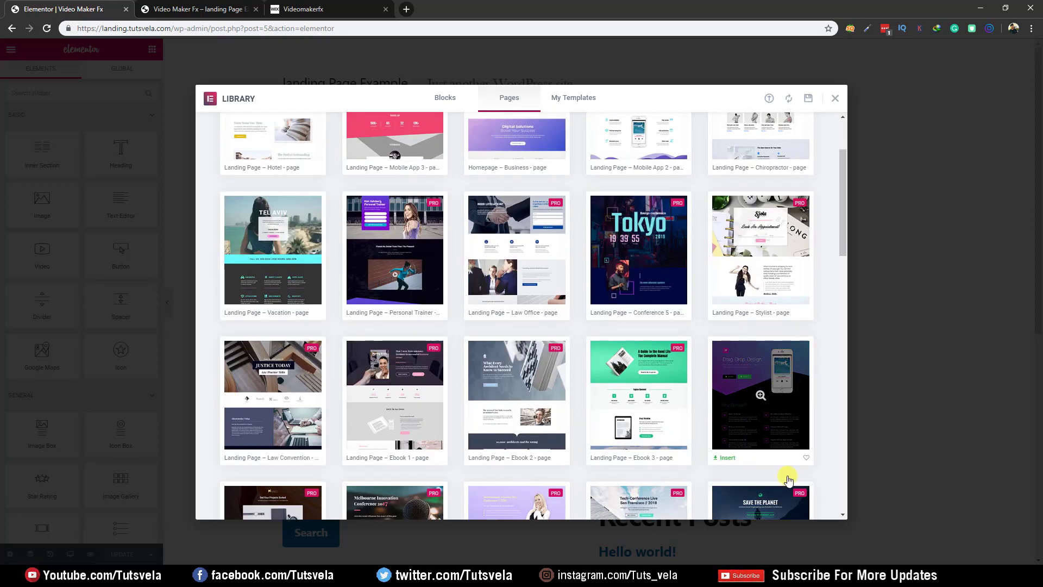
pyautogui.scroll(2, 820, 429)
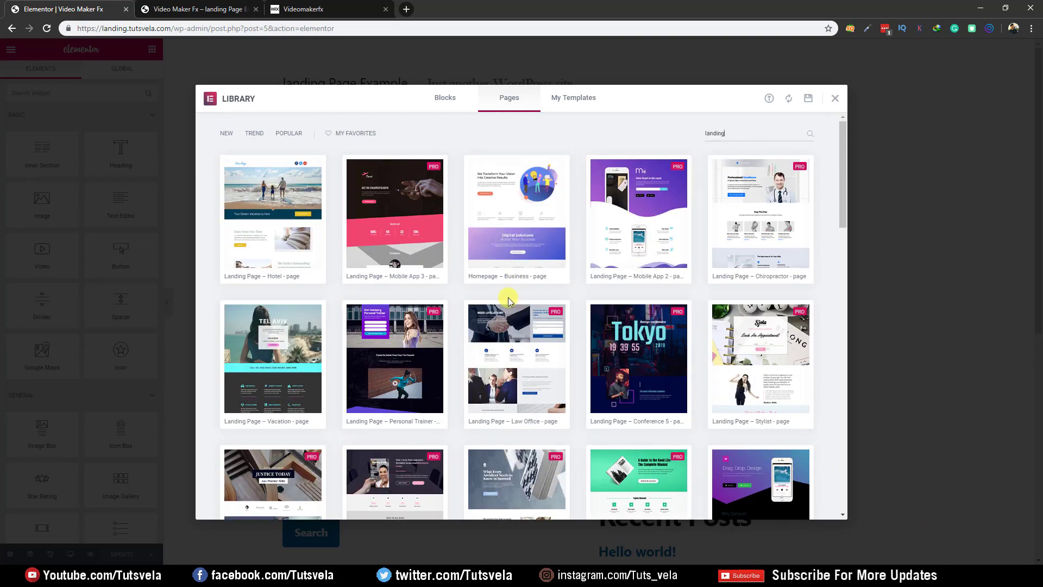
# Step: Browse the landing page templates and insert the free "Landing Page – Webinar" template into the Video Maker Fx page
pyautogui.scroll(-5, 483, 240)
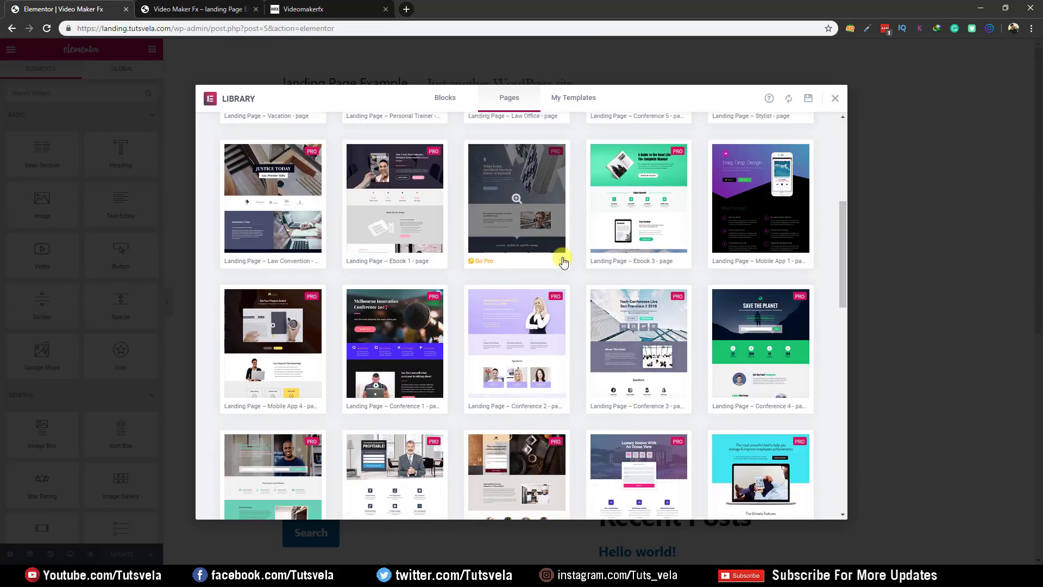
pyautogui.scroll(-2, 560, 258)
pyautogui.scroll(8, 549, 250)
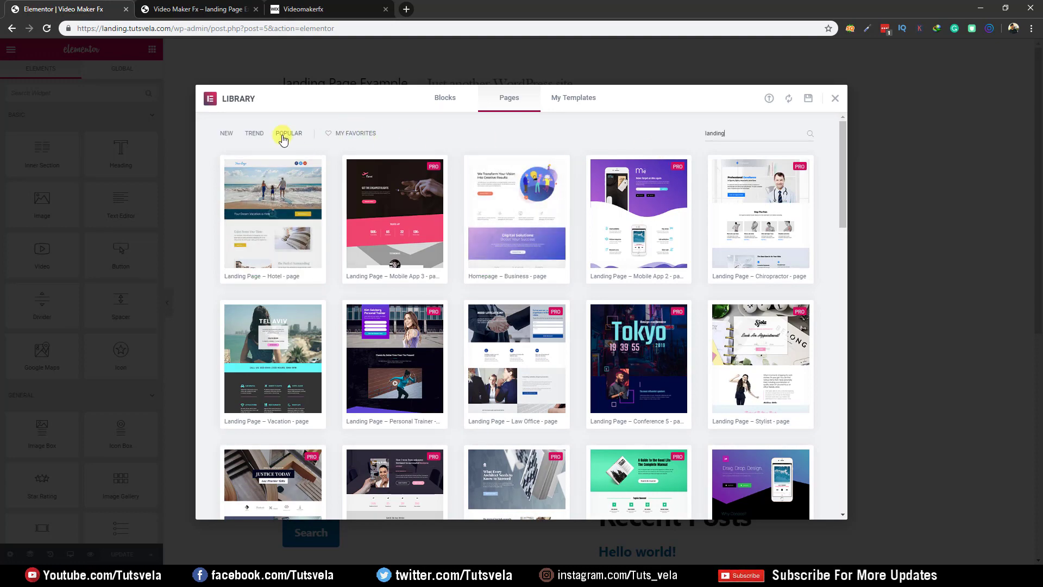
pyautogui.scroll(-1, 757, 230)
pyautogui.scroll(-20, 750, 232)
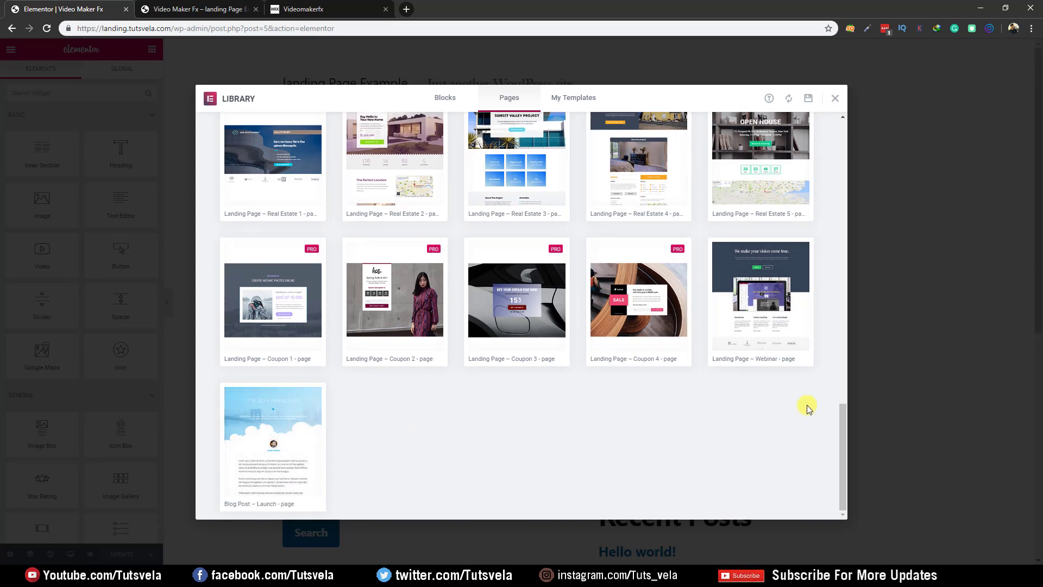
pyautogui.moveTo(790, 300)
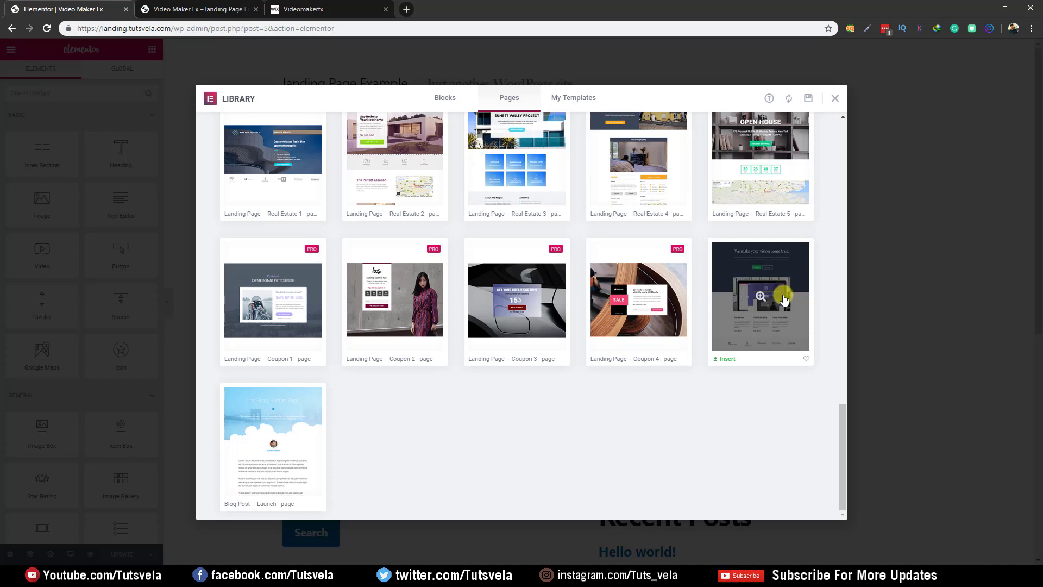
pyautogui.click(726, 360)
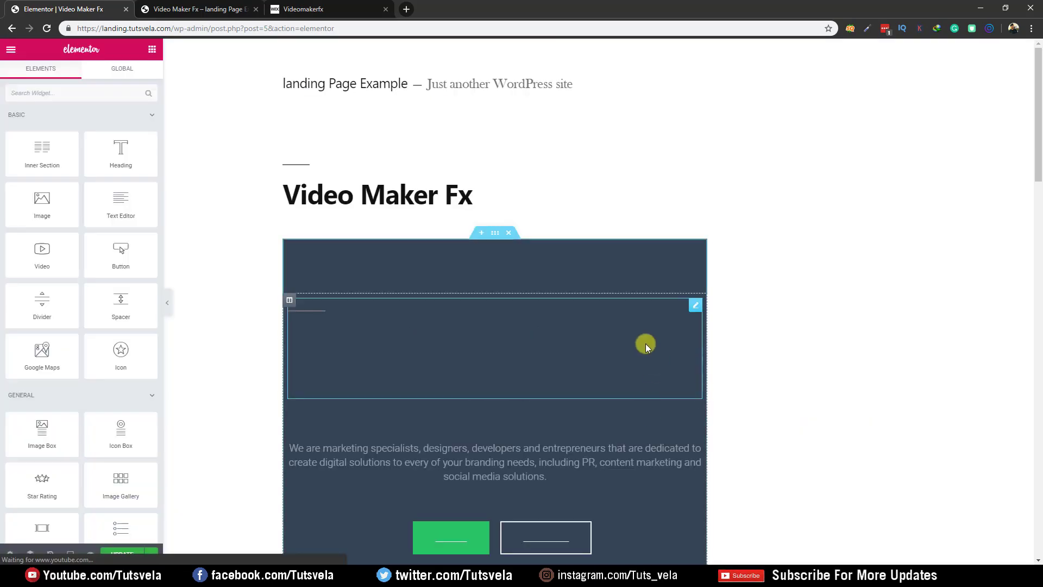
# Step: Look over the inserted webinar template, update the page, and reload the live Video Maker Fx page
pyautogui.scroll(-10, 694, 223)
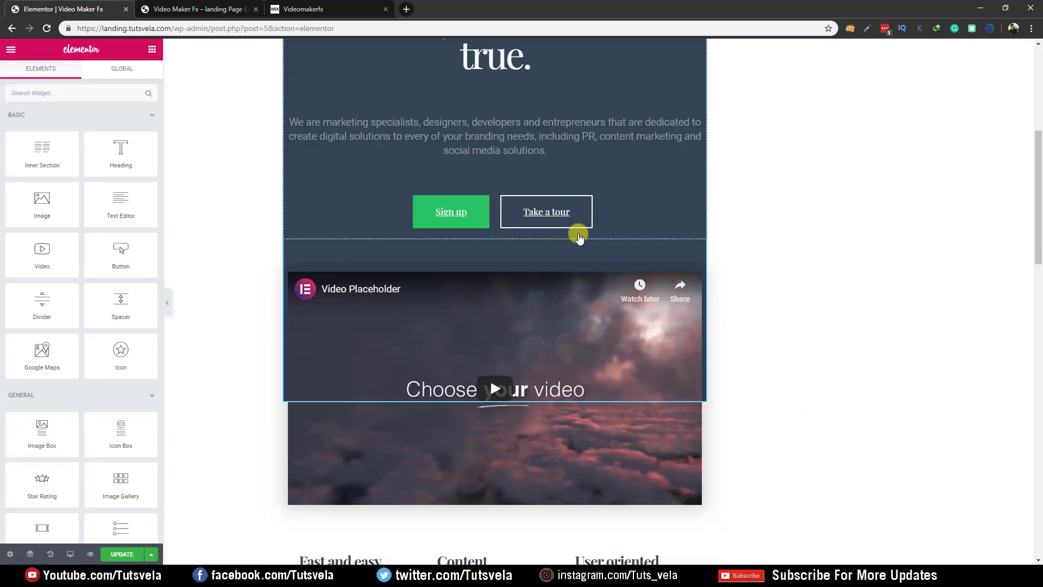
pyautogui.scroll(-2, 576, 237)
pyautogui.scroll(-2, 565, 234)
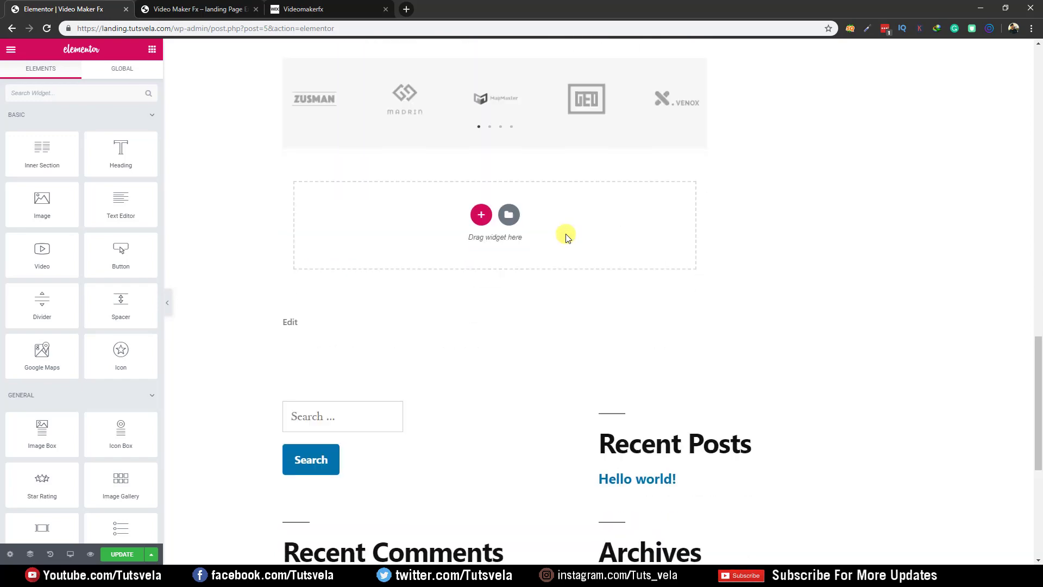
pyautogui.scroll(20, 565, 233)
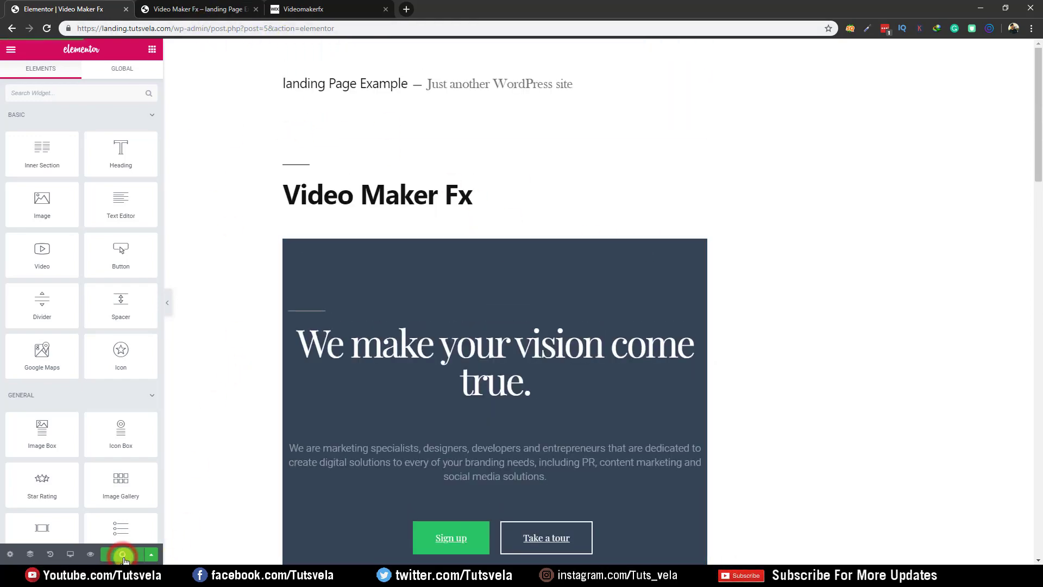
pyautogui.click(174, 8)
pyautogui.click(37, 7)
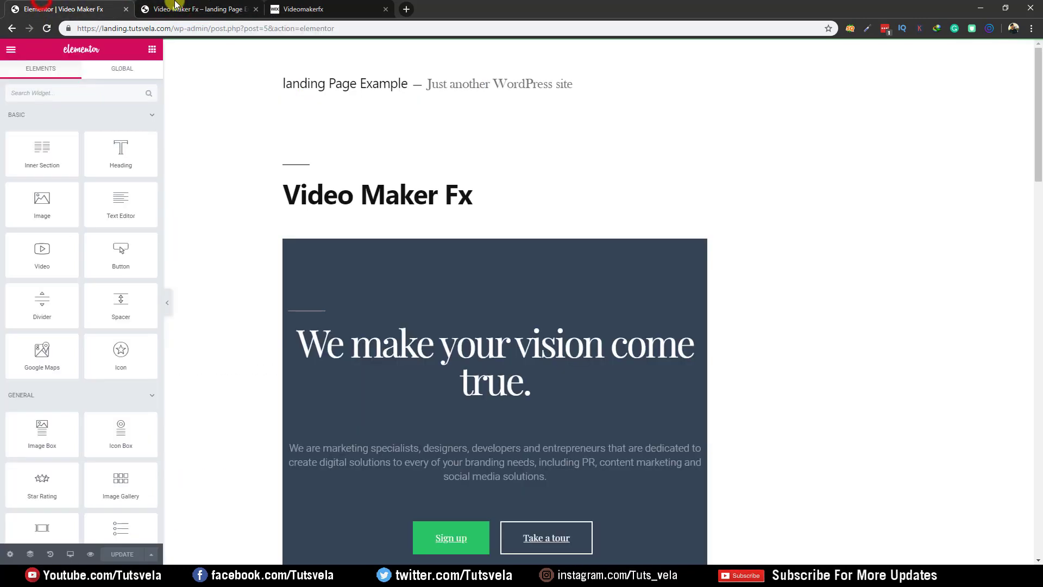
pyautogui.click(174, 3)
pyautogui.click(49, 29)
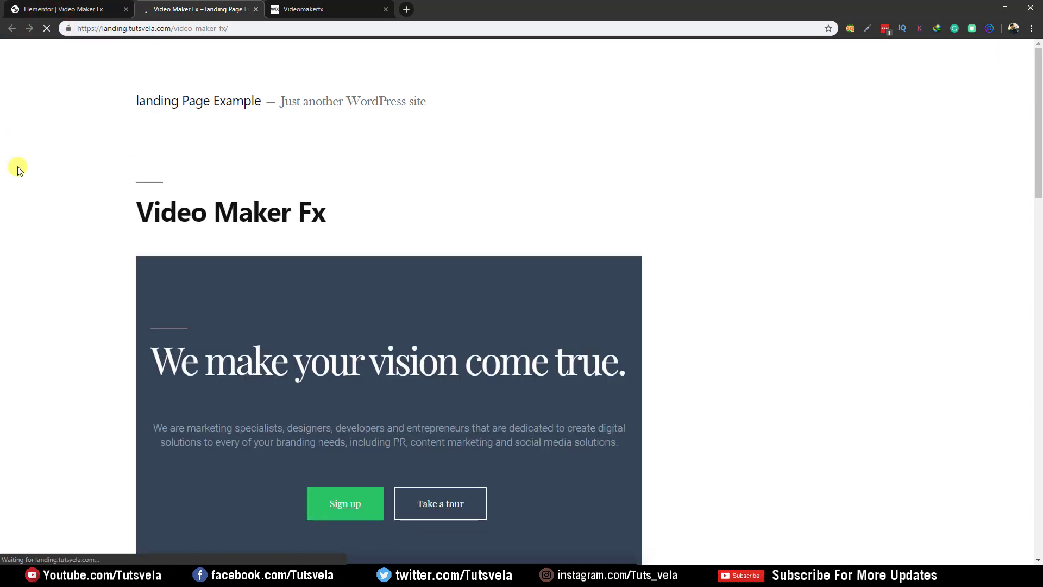
# Step: Examine the live Video Maker Fx page from the title and hero heading through the video and text columns to the footer widgets
pyautogui.scroll(-2, 169, 218)
pyautogui.moveTo(128, 204); pyautogui.dragTo(366, 221)
pyautogui.click(373, 226)
pyautogui.scroll(-3, 343, 228)
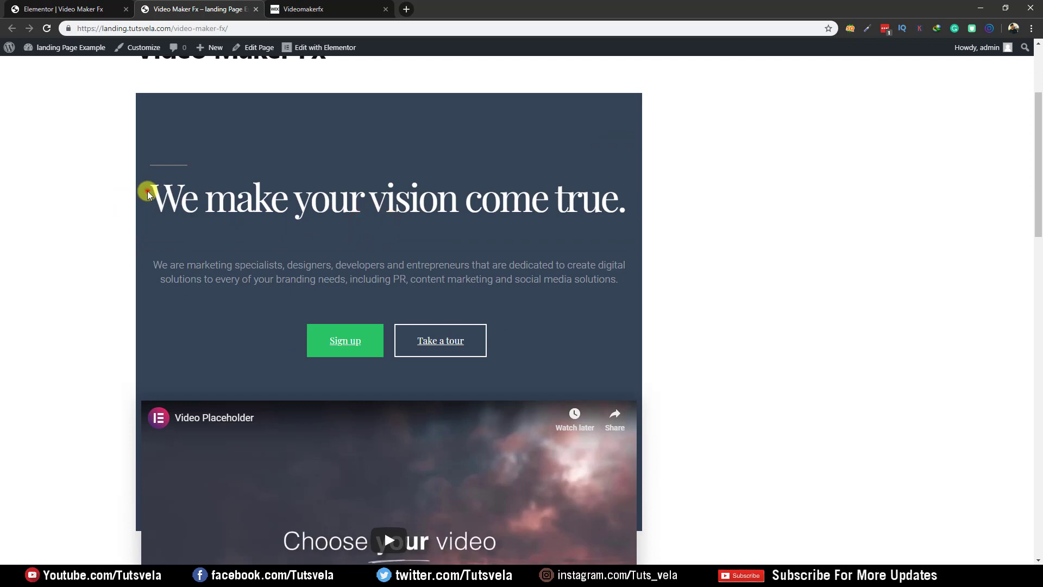
pyautogui.moveTo(146, 191); pyautogui.dragTo(653, 227)
pyautogui.click(653, 227)
pyautogui.scroll(-8, 256, 228)
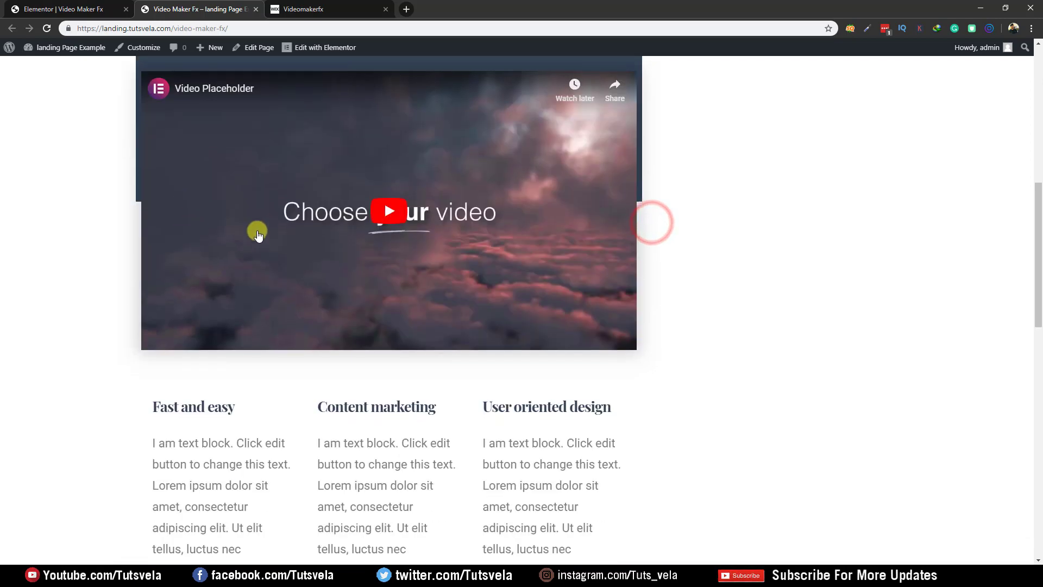
pyautogui.scroll(4, 380, 206)
pyautogui.scroll(-17, 332, 198)
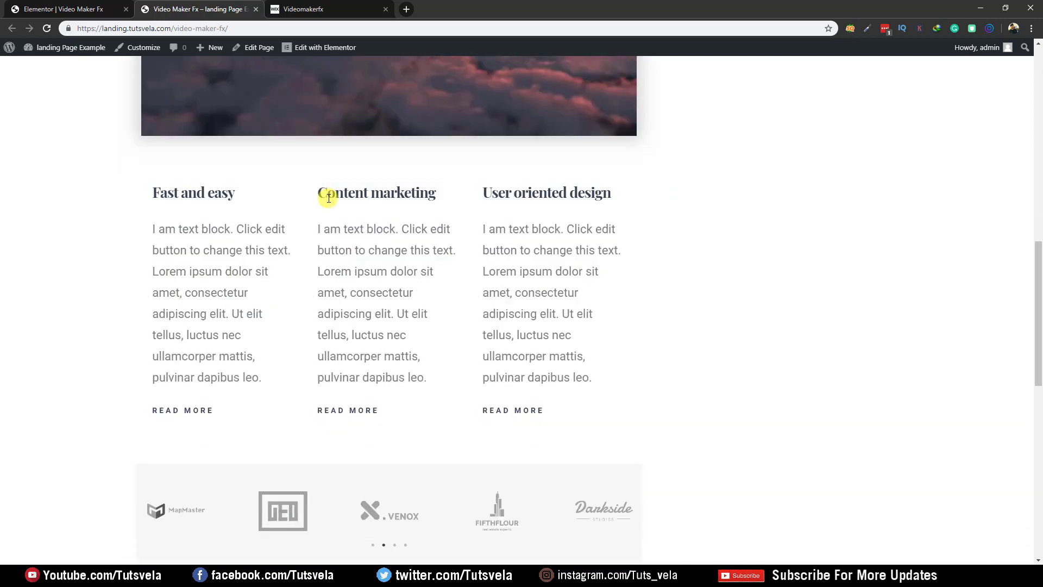
pyautogui.scroll(1, 275, 201)
pyautogui.scroll(-1, 577, 333)
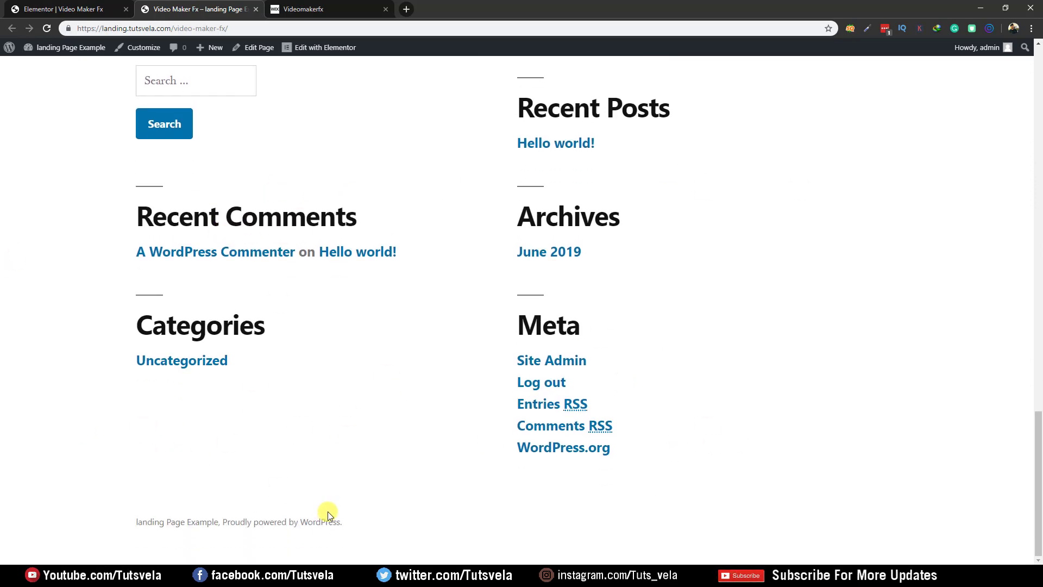
pyautogui.scroll(20, 294, 461)
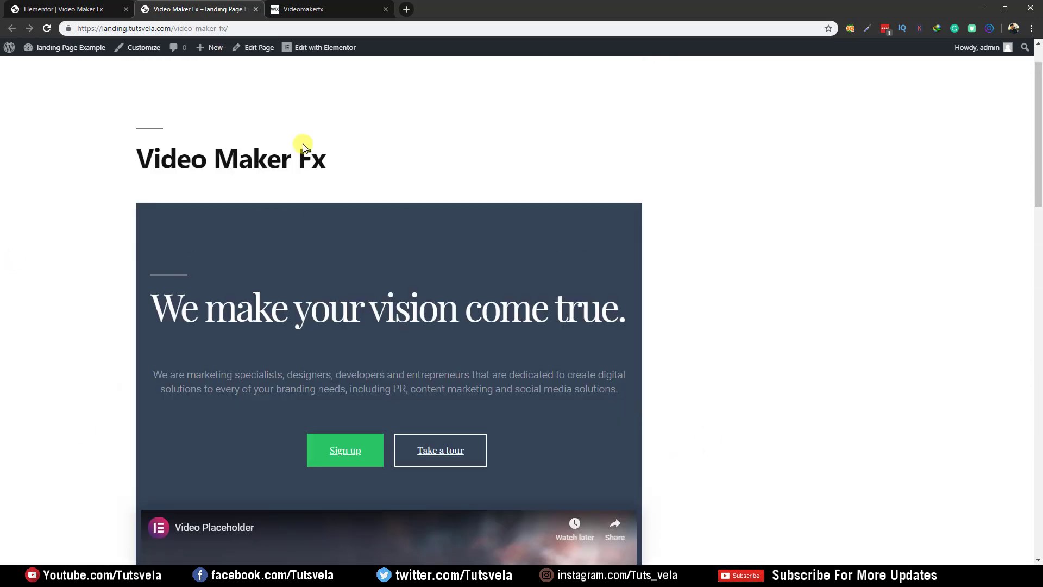
# Step: Look through Elementor's general widgets and main menu, comparing the page in the editor with the live version
pyautogui.click(22, 9)
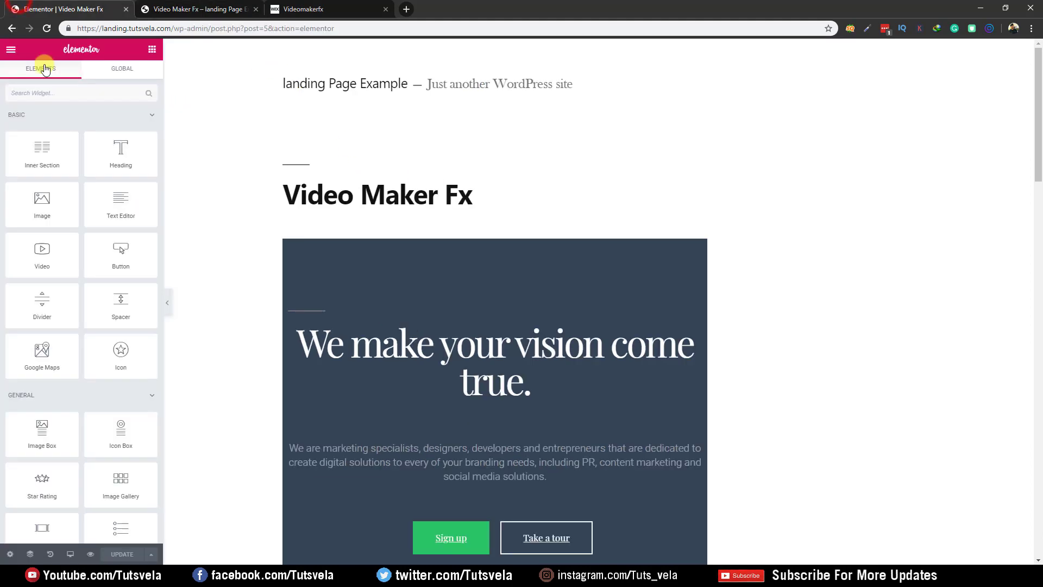
pyautogui.scroll(-6, 55, 252)
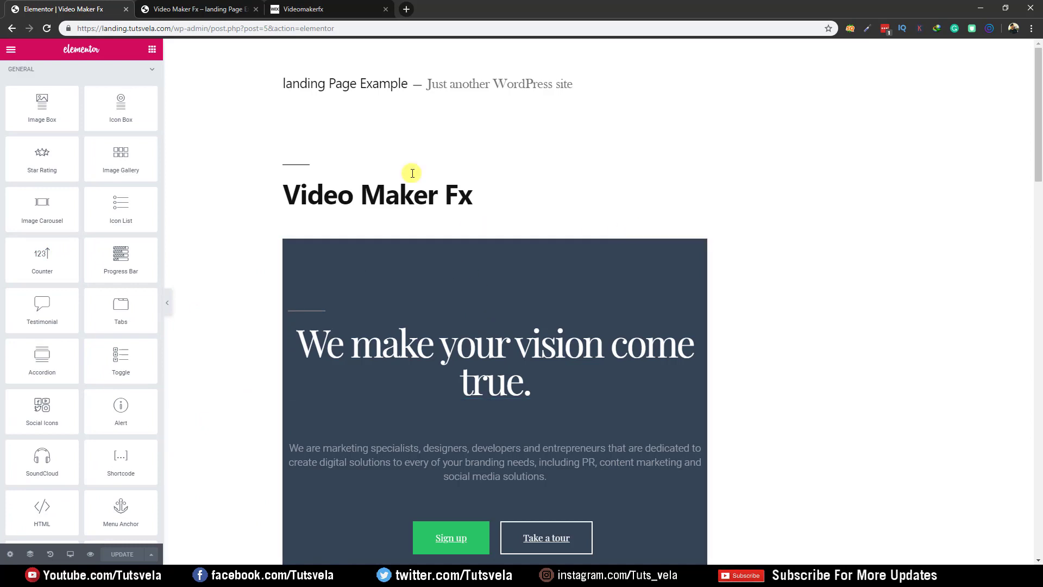
pyautogui.click(210, 8)
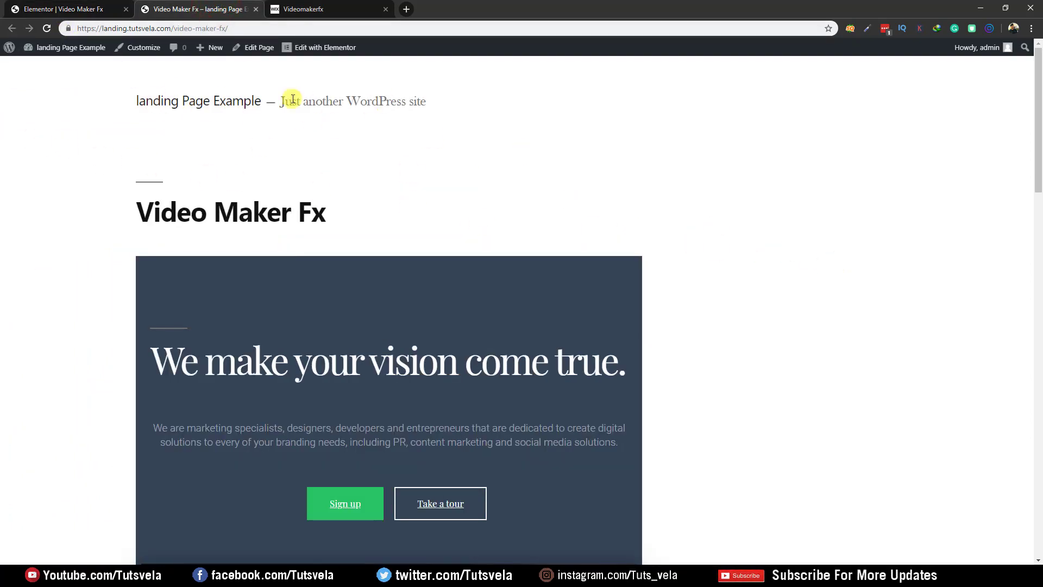
pyautogui.click(64, 9)
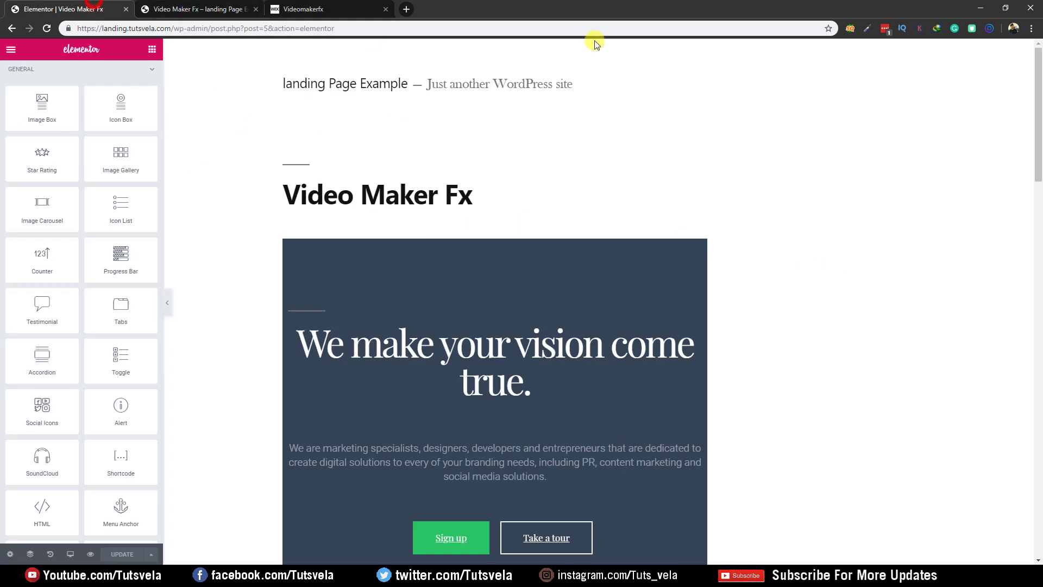
pyautogui.click(9, 50)
pyautogui.click(11, 50)
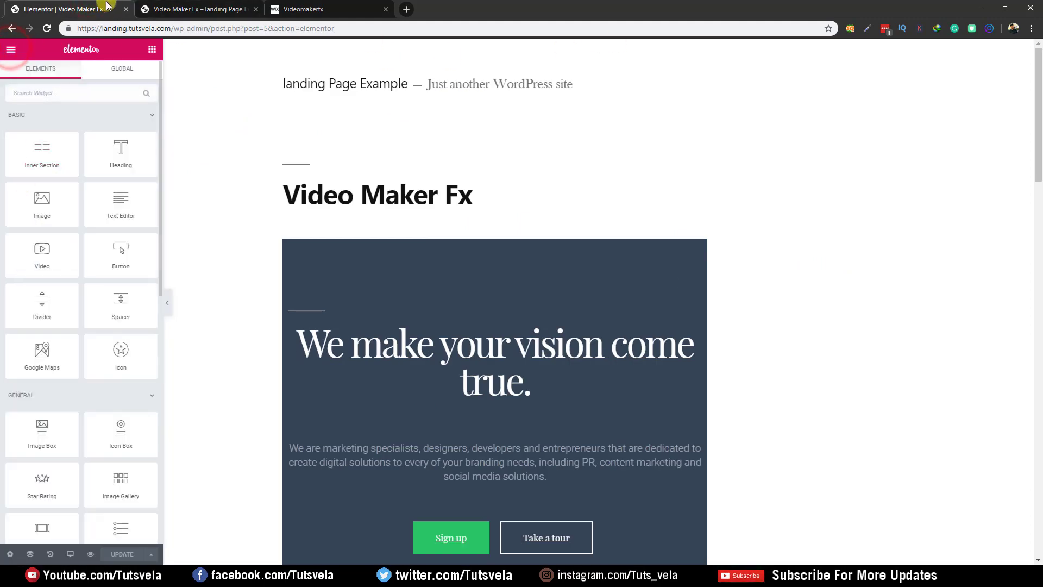
# Step: Examine the full-width landing page on the live site, including its hero heading, video, text columns, logo strip and footer credit
pyautogui.click(191, 6)
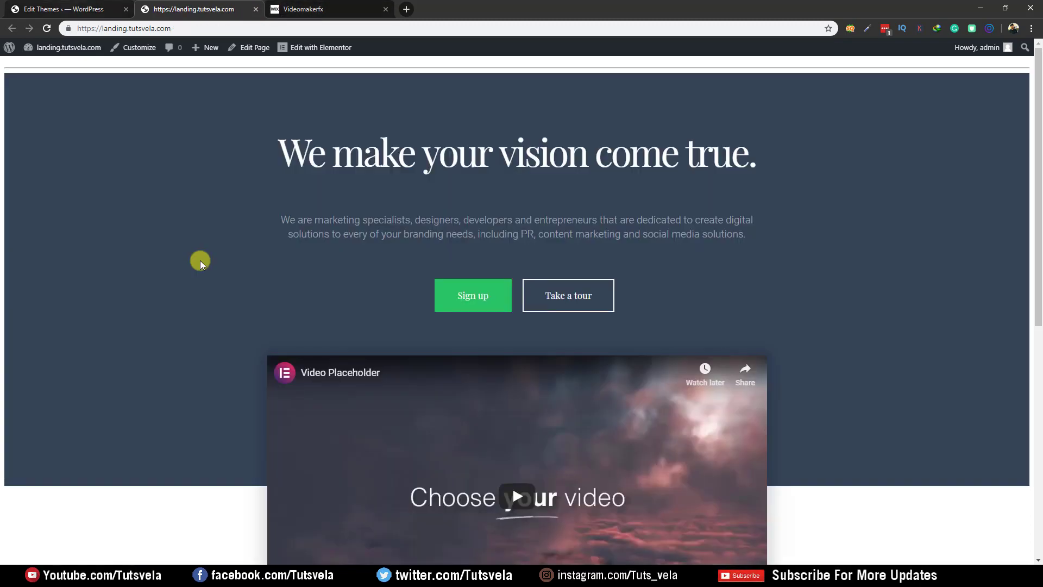
pyautogui.scroll(-7, 200, 261)
pyautogui.scroll(-2, 468, 321)
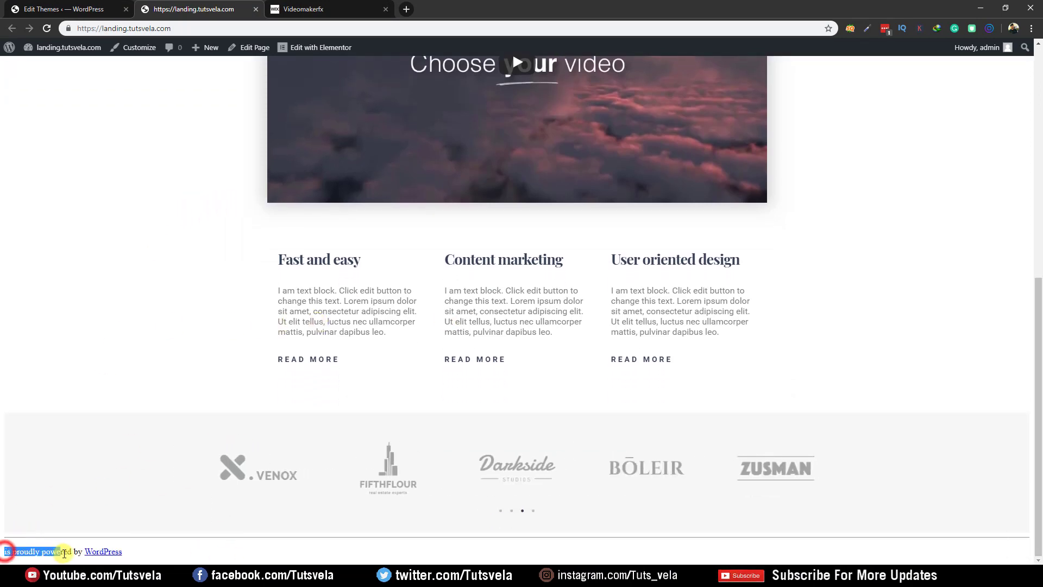
pyautogui.click(275, 524)
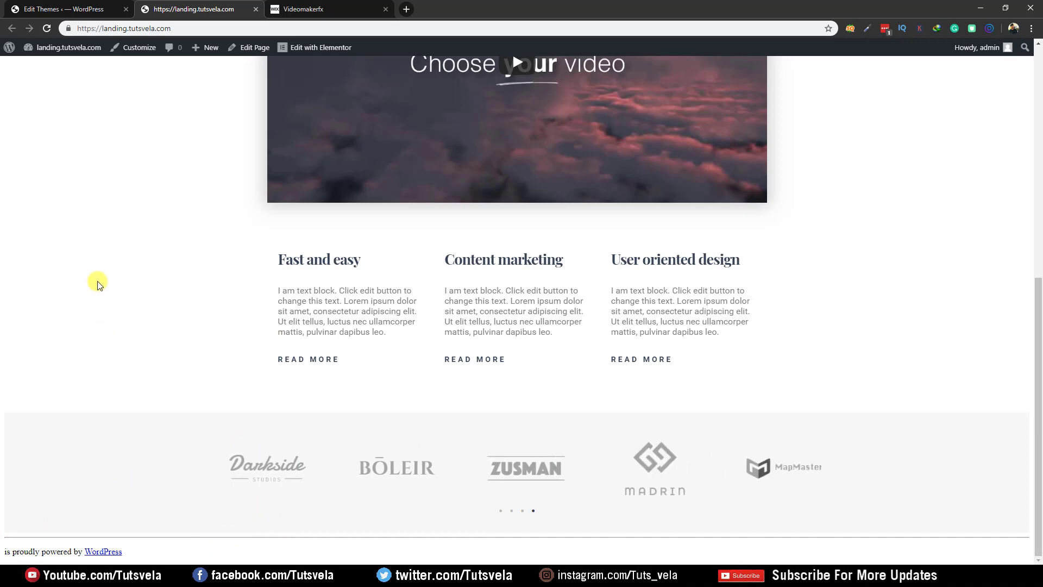
pyautogui.scroll(8, 98, 282)
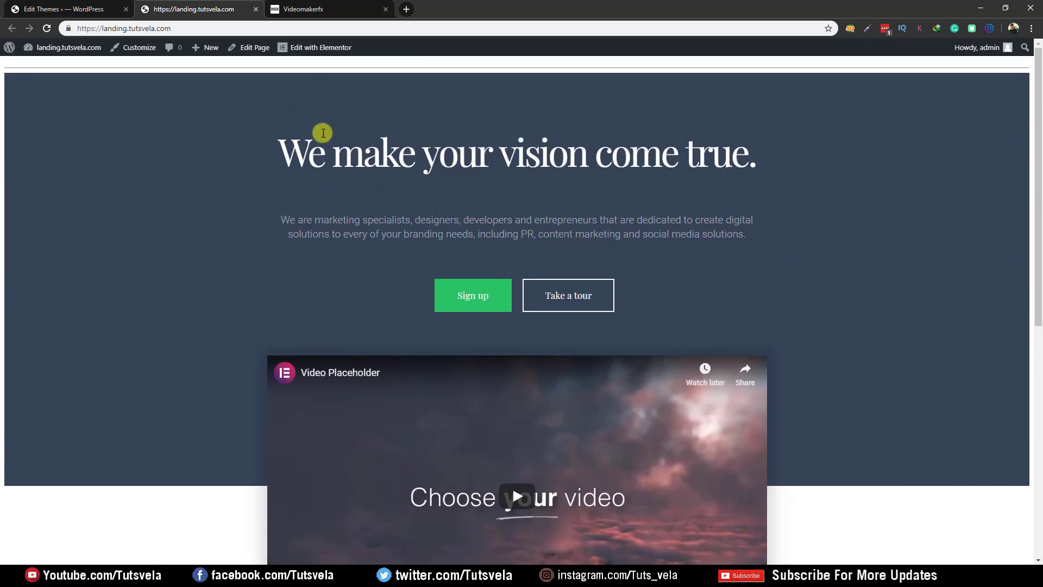
pyautogui.moveTo(278, 134); pyautogui.dragTo(889, 171)
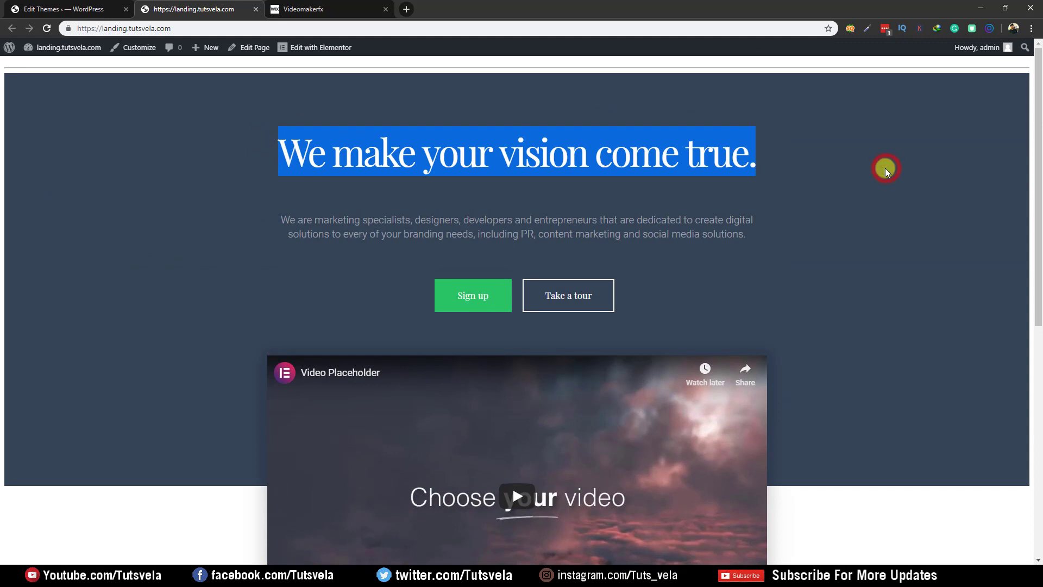
pyautogui.moveTo(775, 170); pyautogui.dragTo(296, 148)
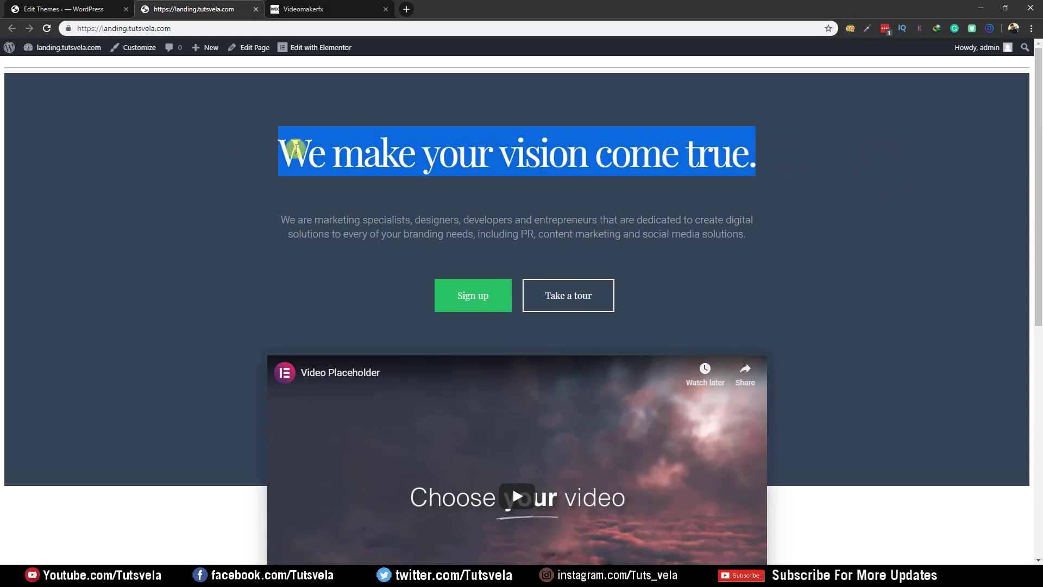
pyautogui.click(259, 141)
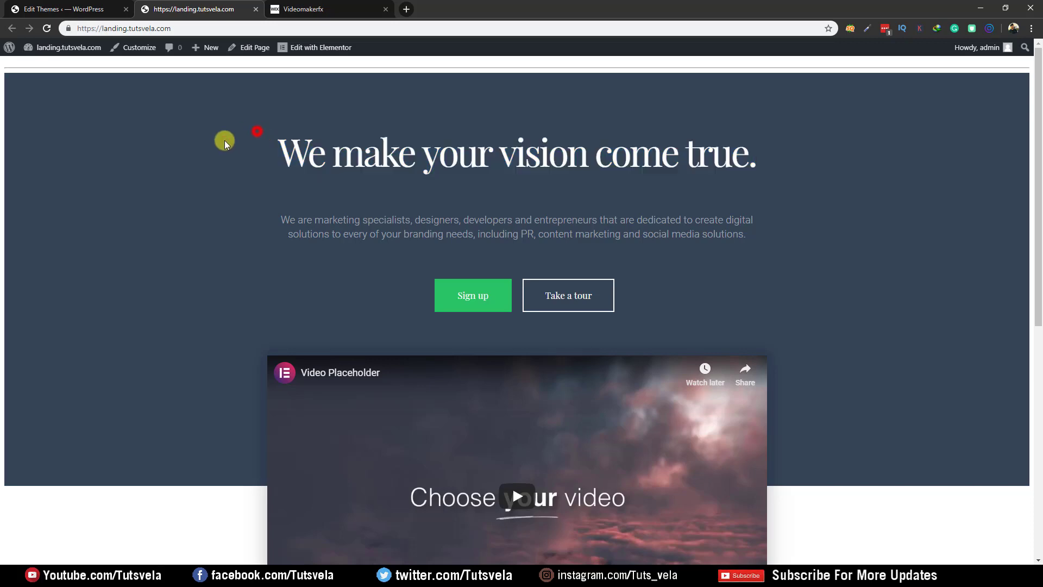
pyautogui.click(184, 157)
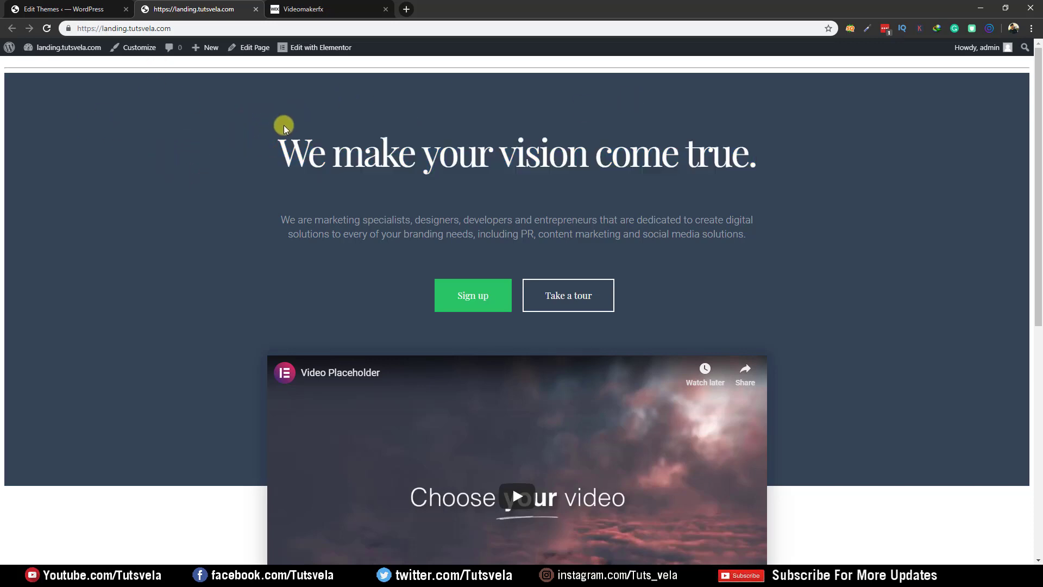
pyautogui.moveTo(267, 141); pyautogui.dragTo(789, 156)
pyautogui.click(791, 157)
pyautogui.scroll(-5, 430, 187)
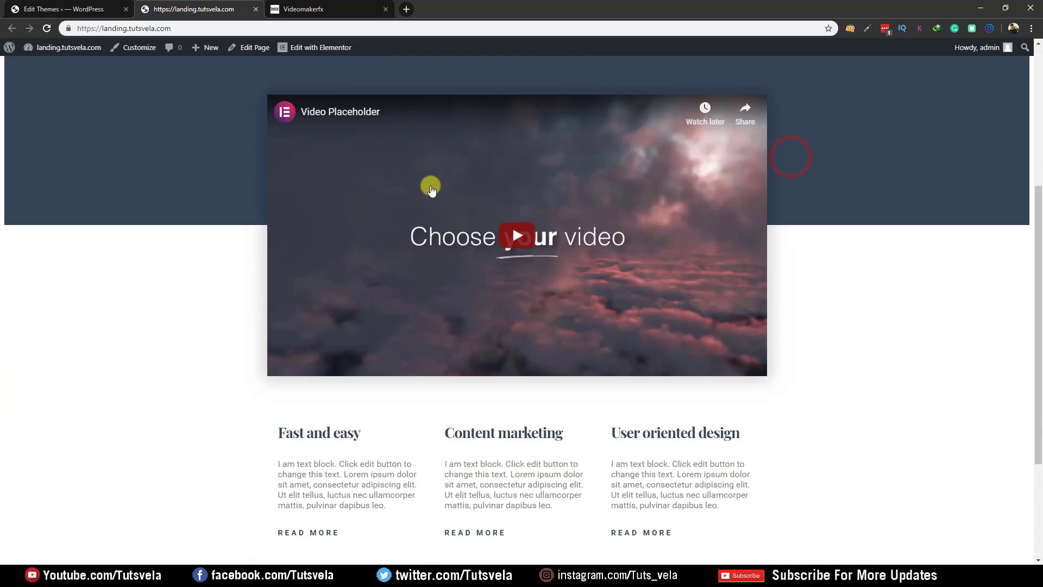
pyautogui.scroll(5, 431, 196)
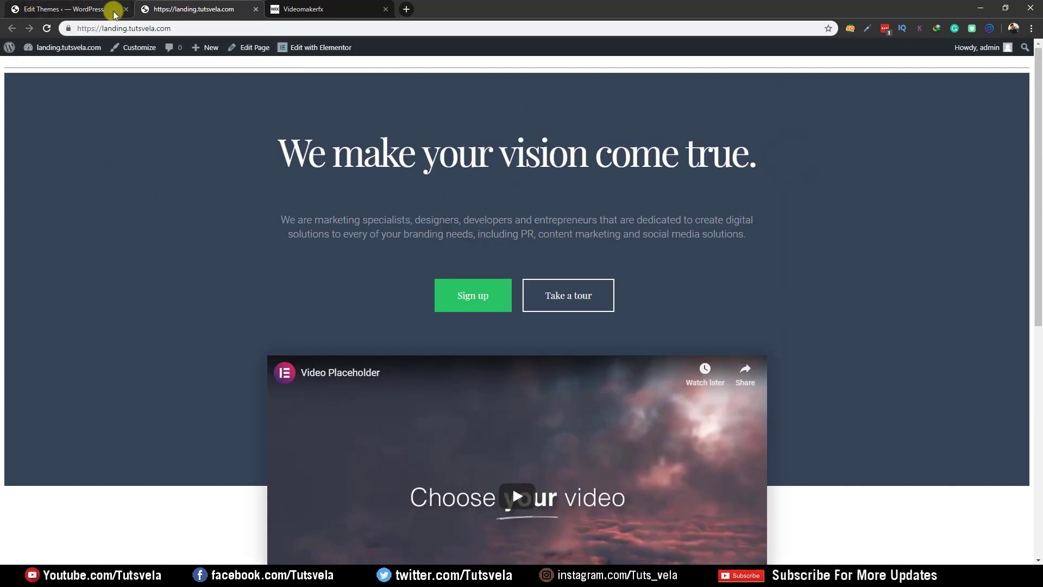
# Step: Check the live site's address and open its landing page in the Elementor editor
pyautogui.click(169, 28)
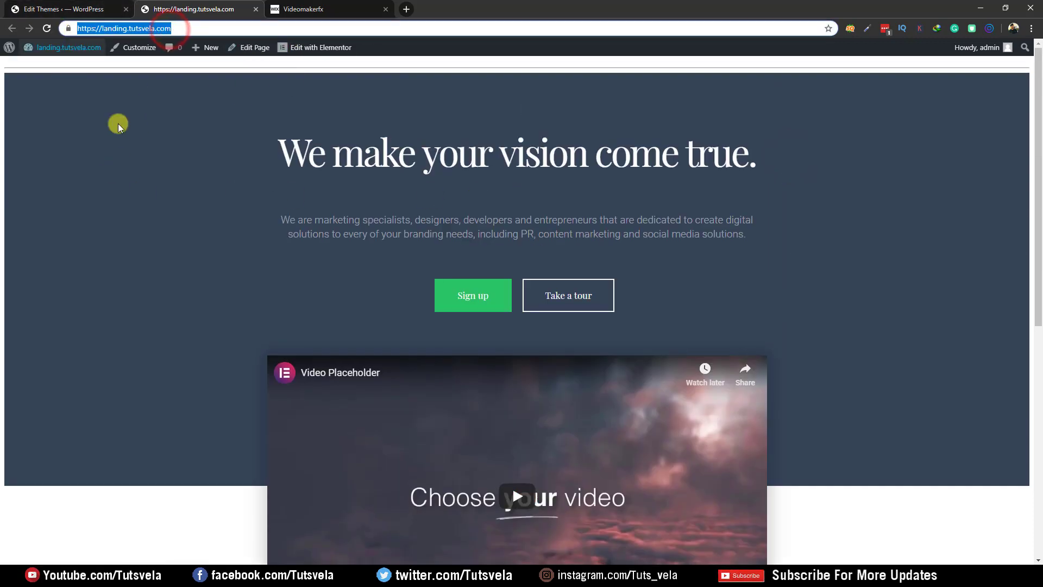
pyautogui.click(172, 154)
pyautogui.click(318, 47)
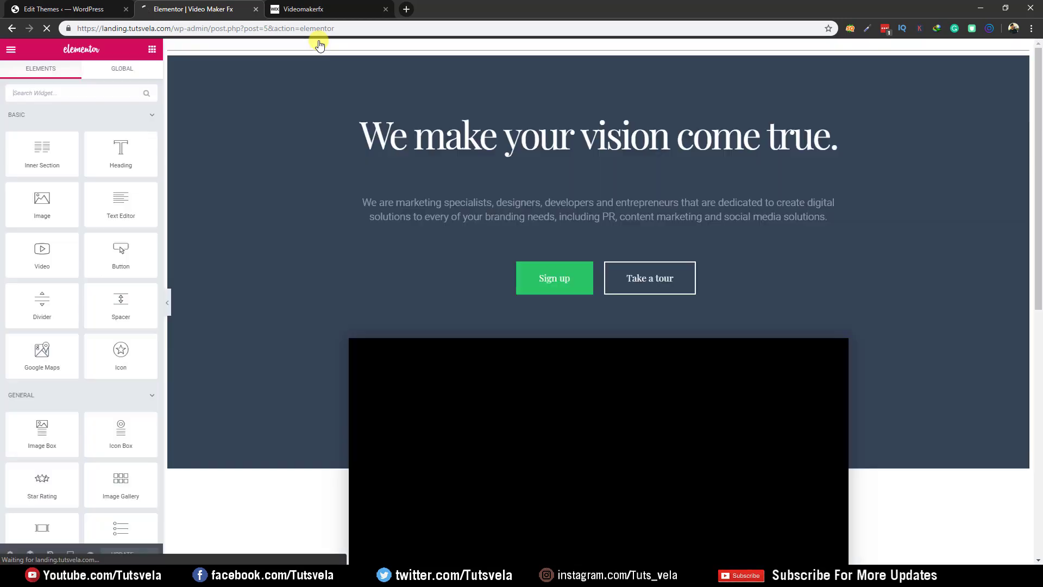
# Step: Set the page's body padding to 0 on all sides and update the page
pyautogui.click(439, 137)
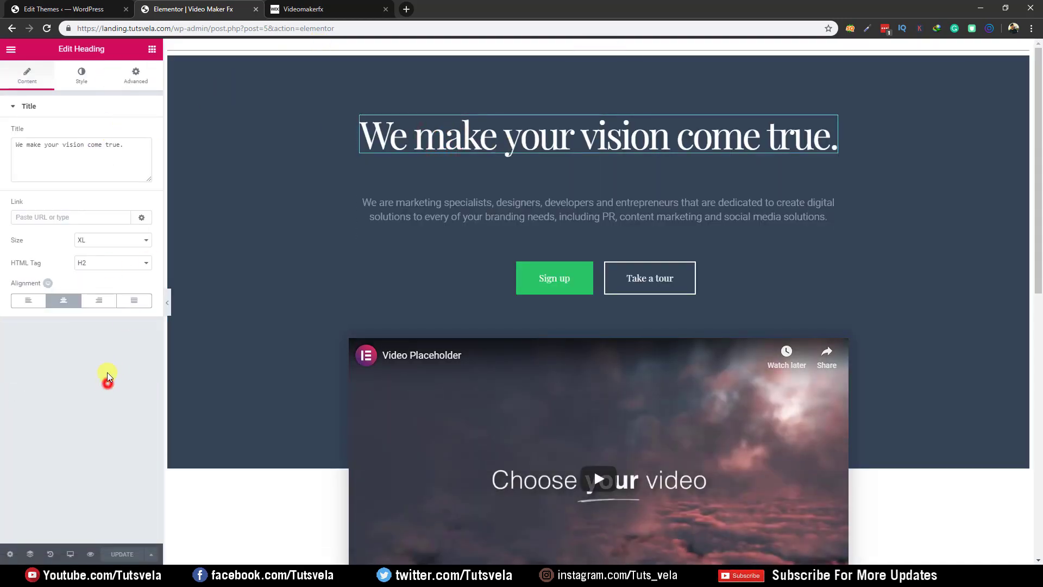
pyautogui.click(203, 50)
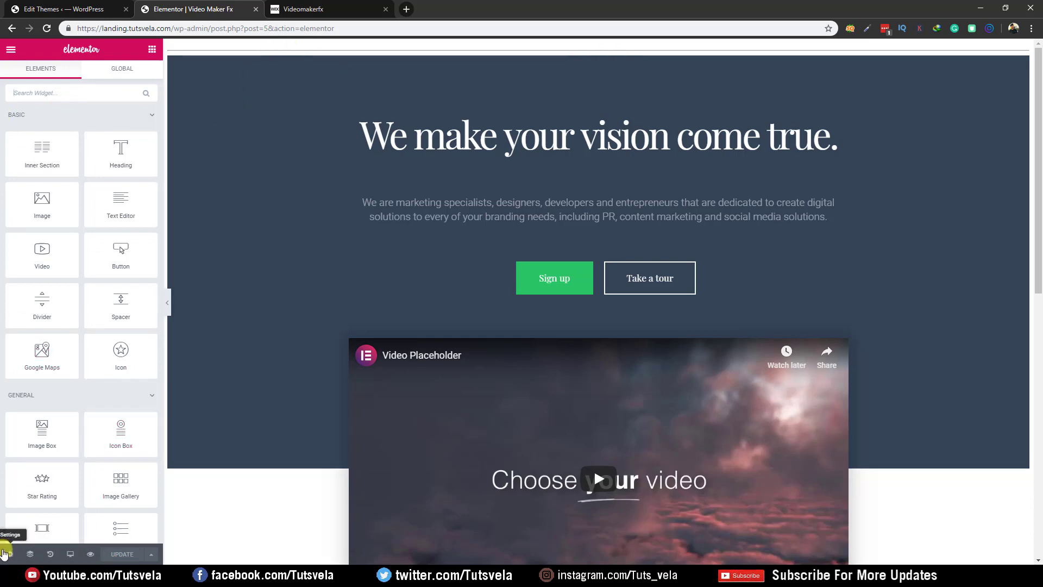
pyautogui.click(5, 554)
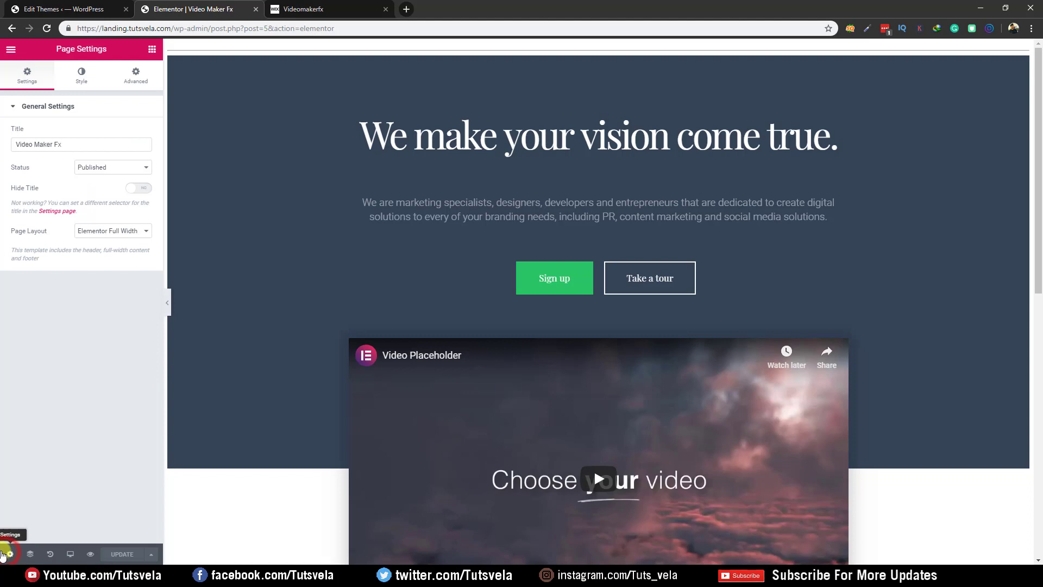
pyautogui.click(76, 77)
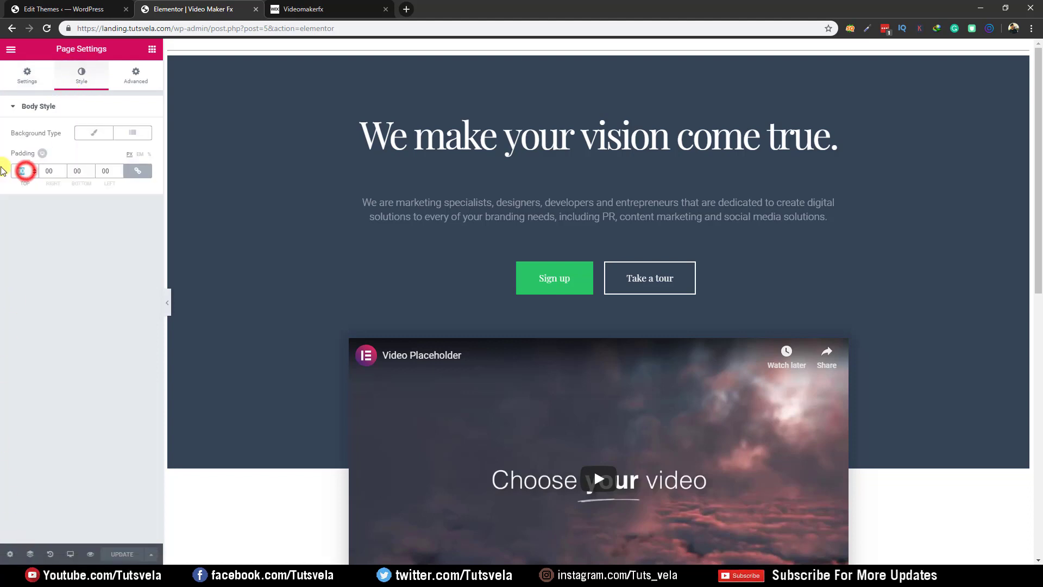
pyautogui.click(23, 171)
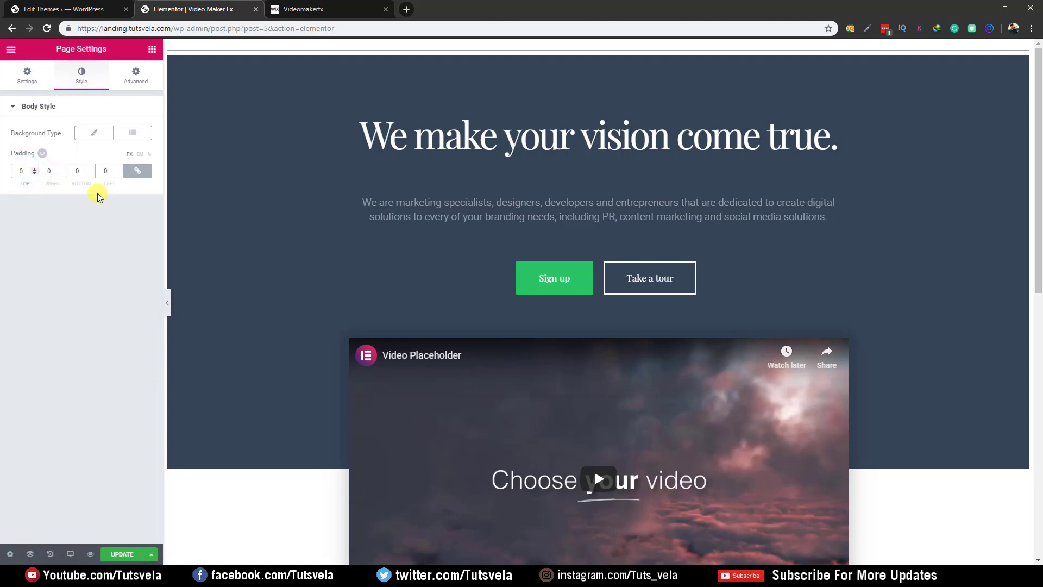
pyautogui.click(116, 555)
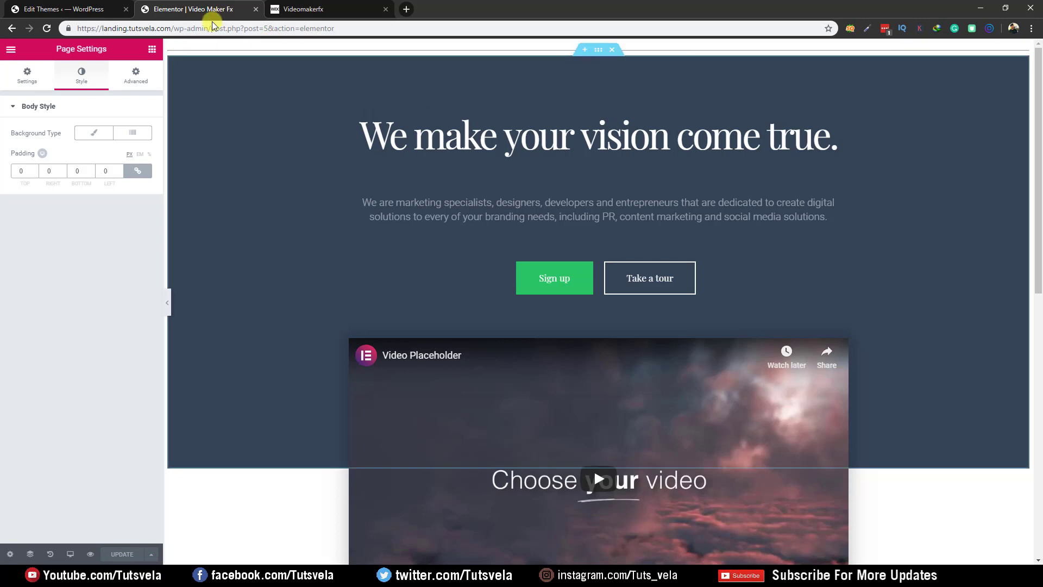
pyautogui.click(148, 52)
pyautogui.click(140, 78)
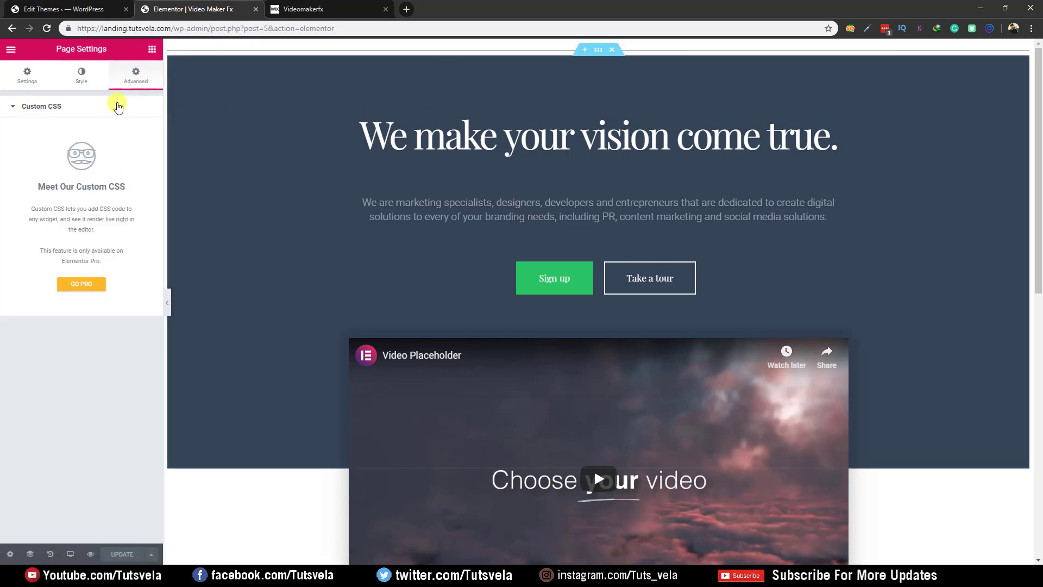
pyautogui.click(12, 51)
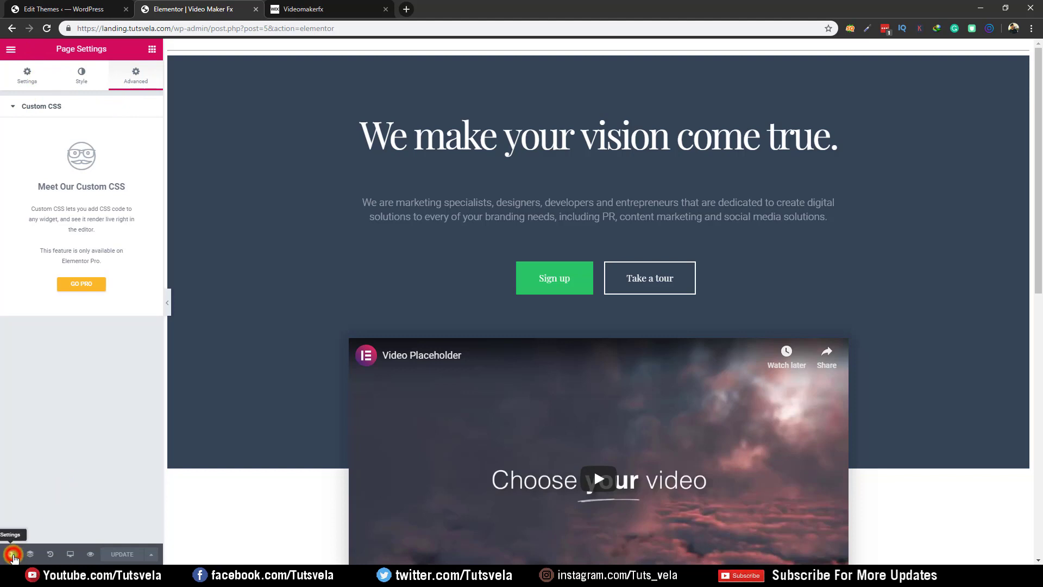
pyautogui.click(29, 87)
pyautogui.click(11, 49)
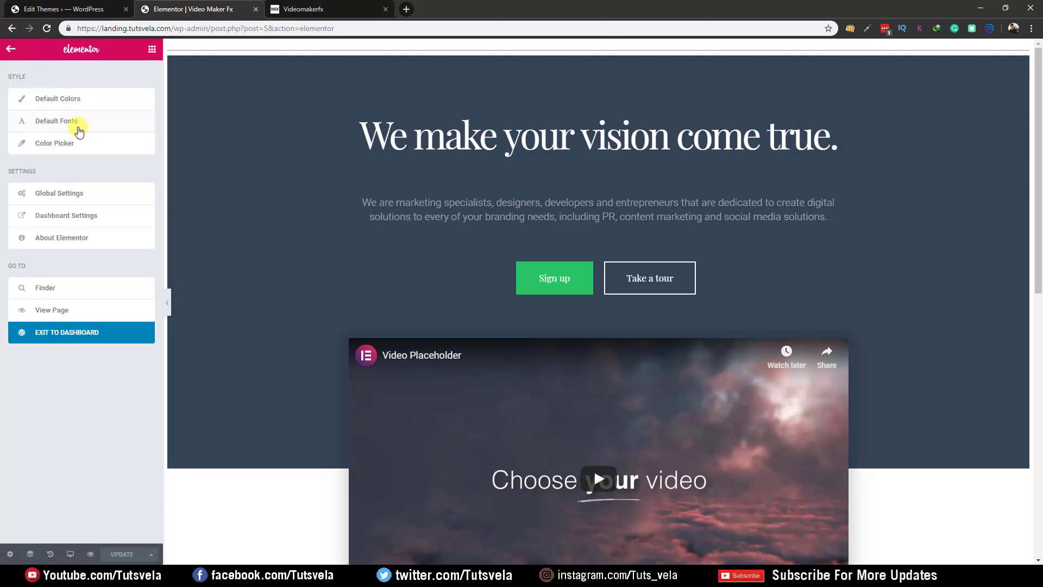
pyautogui.click(263, 377)
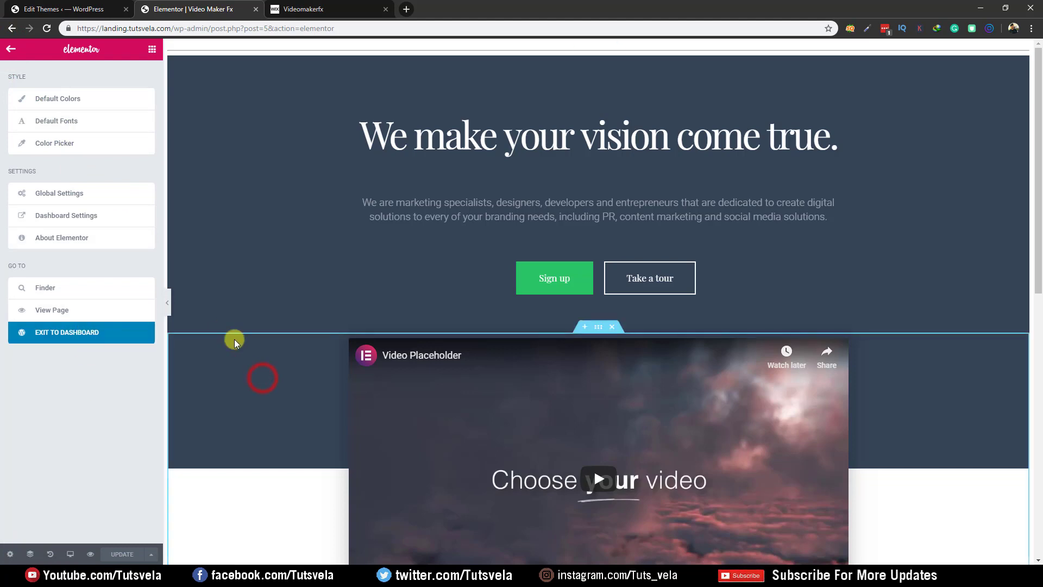
# Step: Replace the hero heading's text with "What is Video Maker Fx?", using the Videomakerfx reference site for the wording
pyautogui.click(457, 198)
pyautogui.click(428, 136)
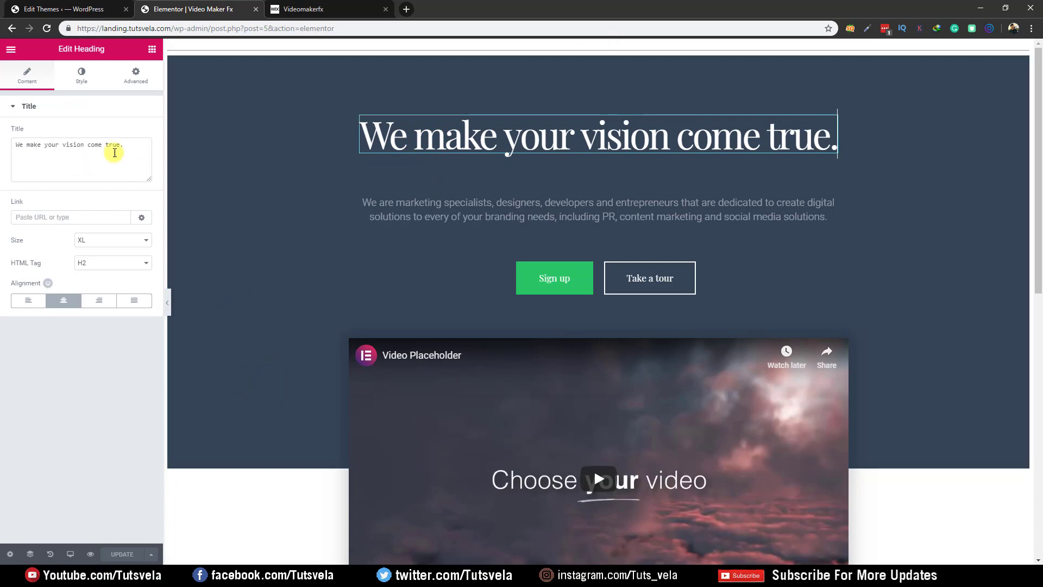
pyautogui.moveTo(130, 147); pyautogui.dragTo(16, 144)
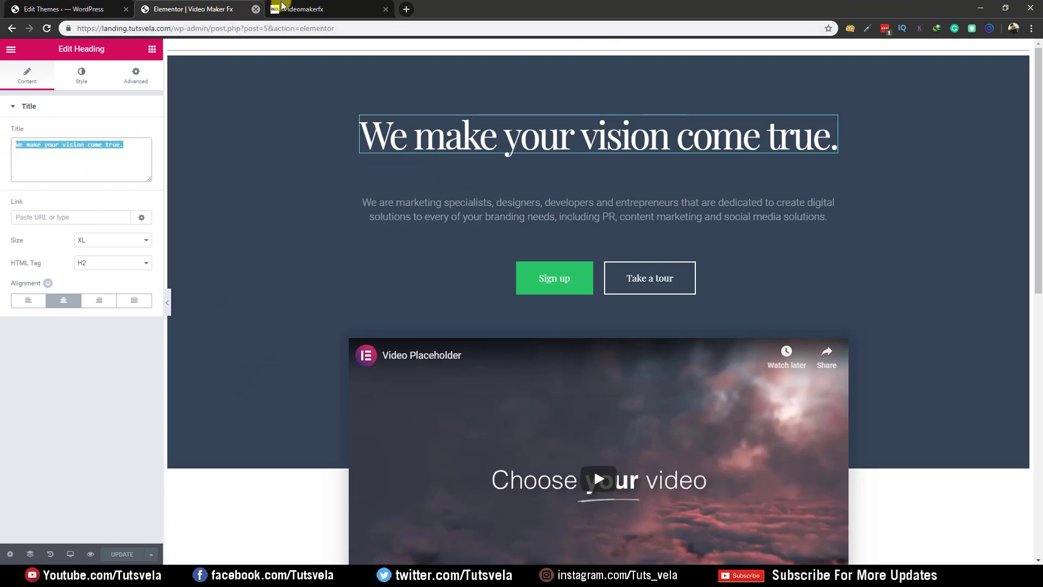
pyautogui.click(305, 9)
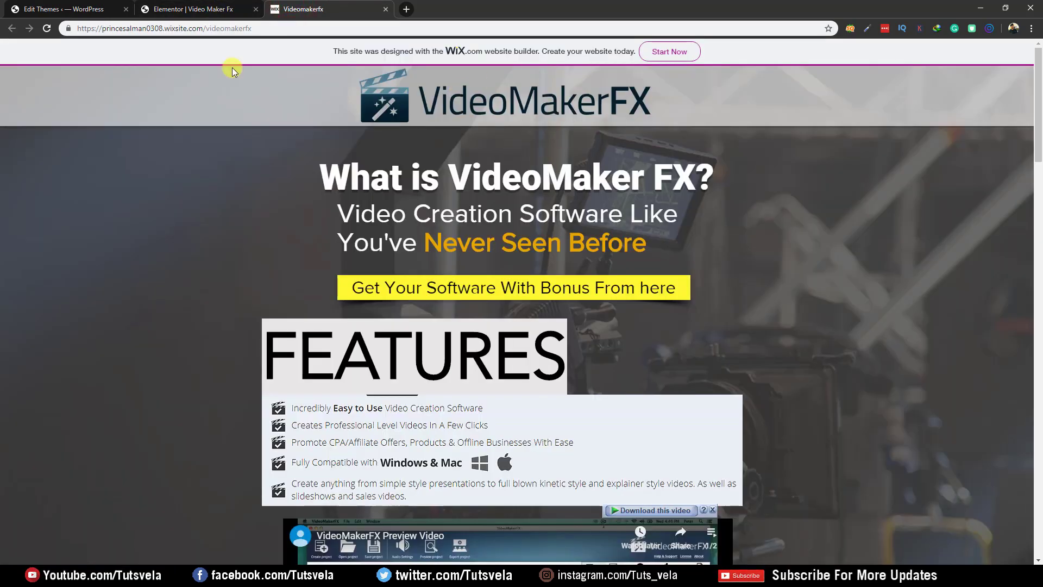
pyautogui.click(193, 8)
pyautogui.write('W')
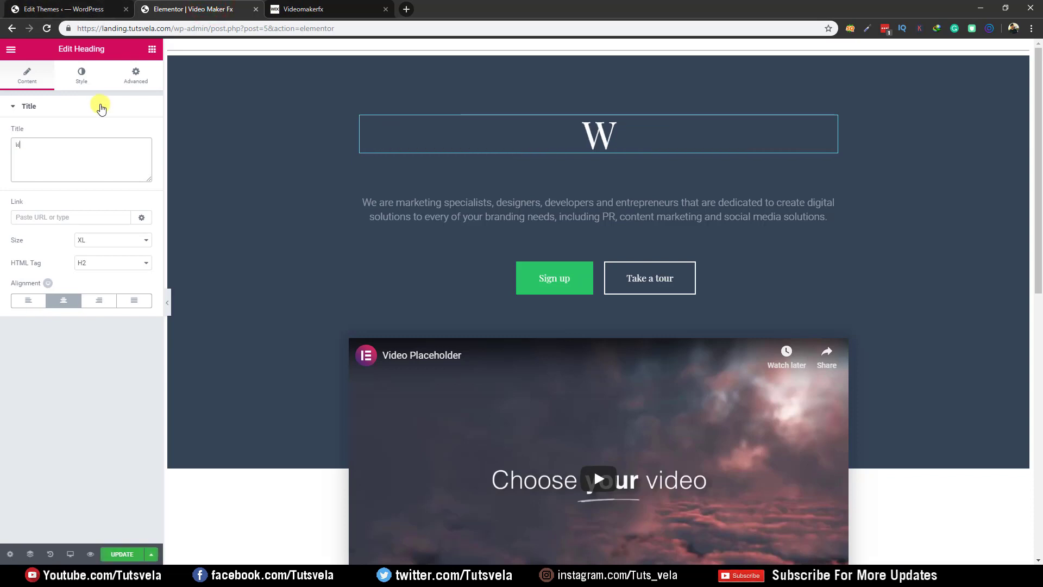
pyautogui.write('hat is Video')
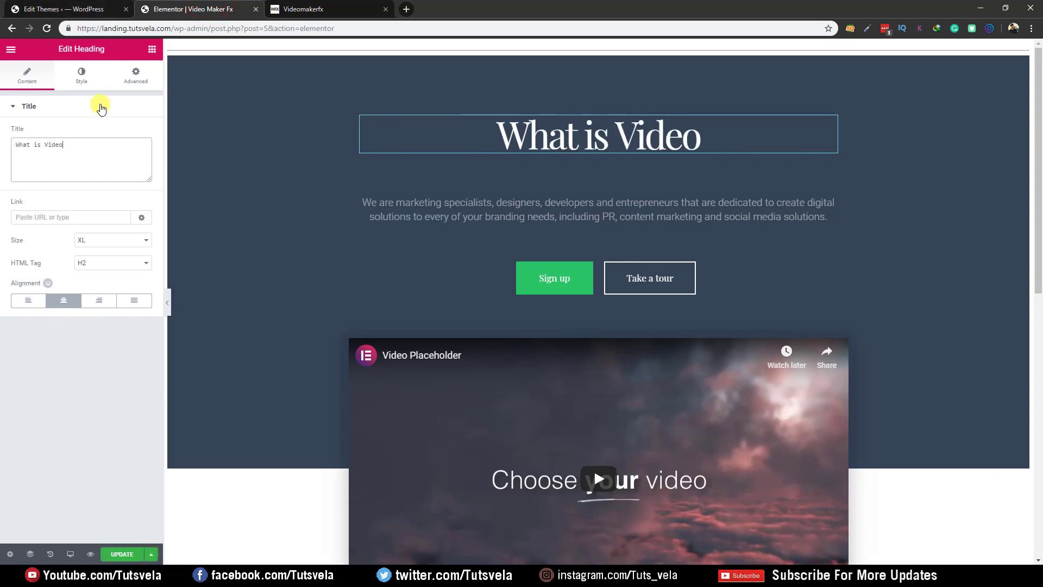
pyautogui.write(' Maker Fx?')
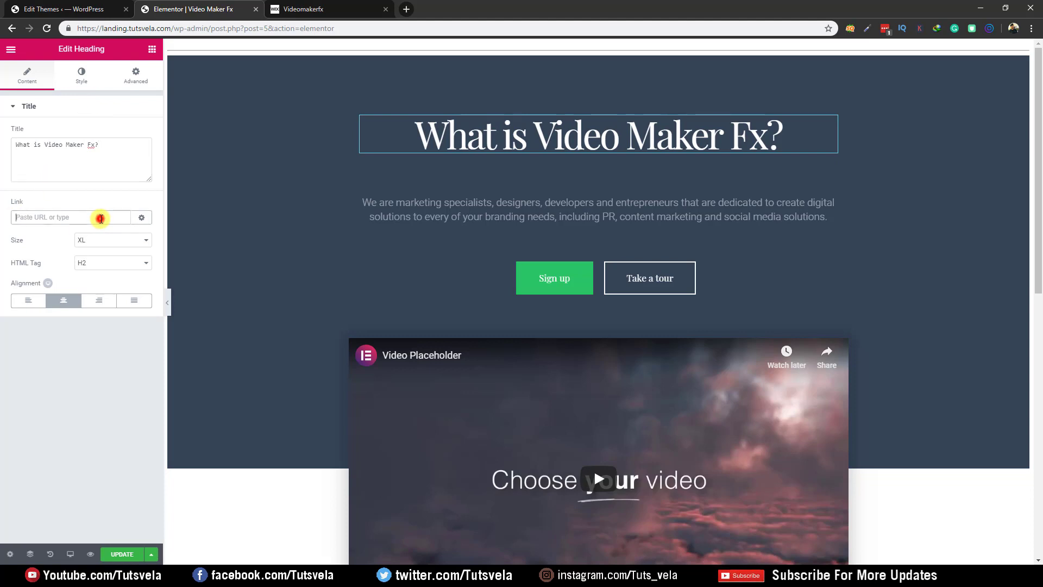
# Step: Review the hero heading's typography options and enable its default text shadow
pyautogui.click(100, 218)
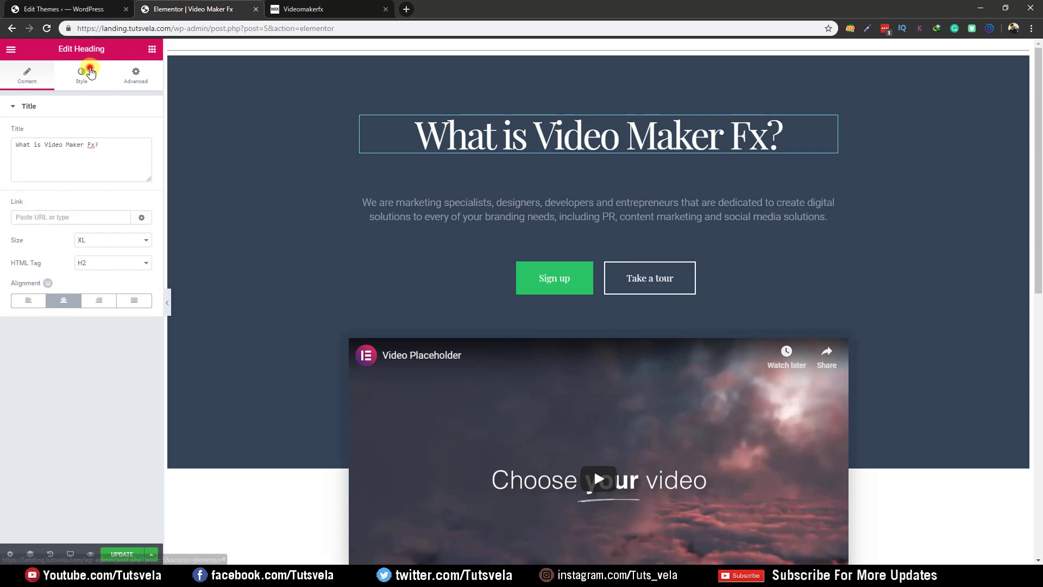
pyautogui.click(81, 75)
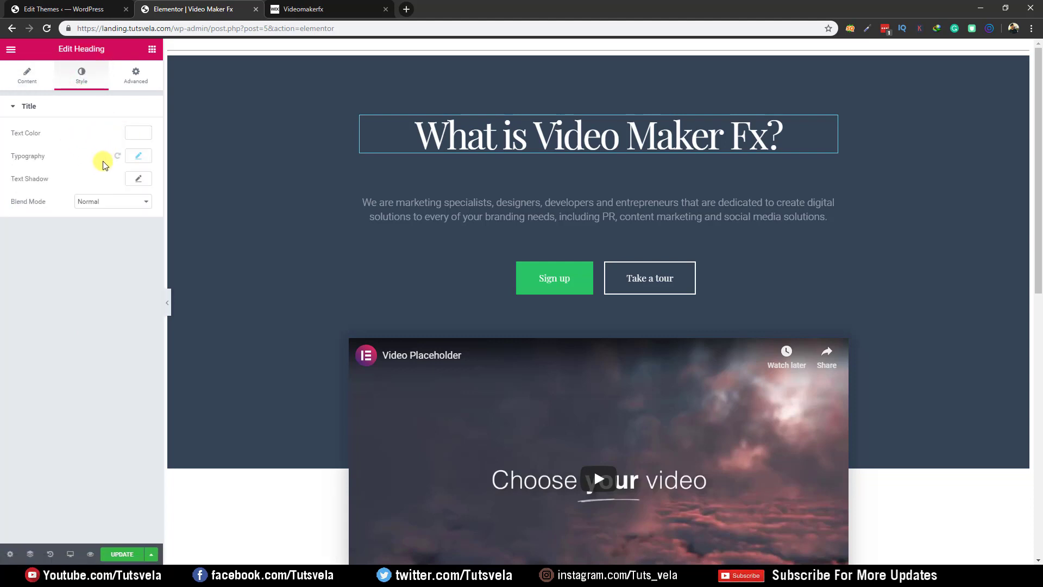
pyautogui.click(139, 158)
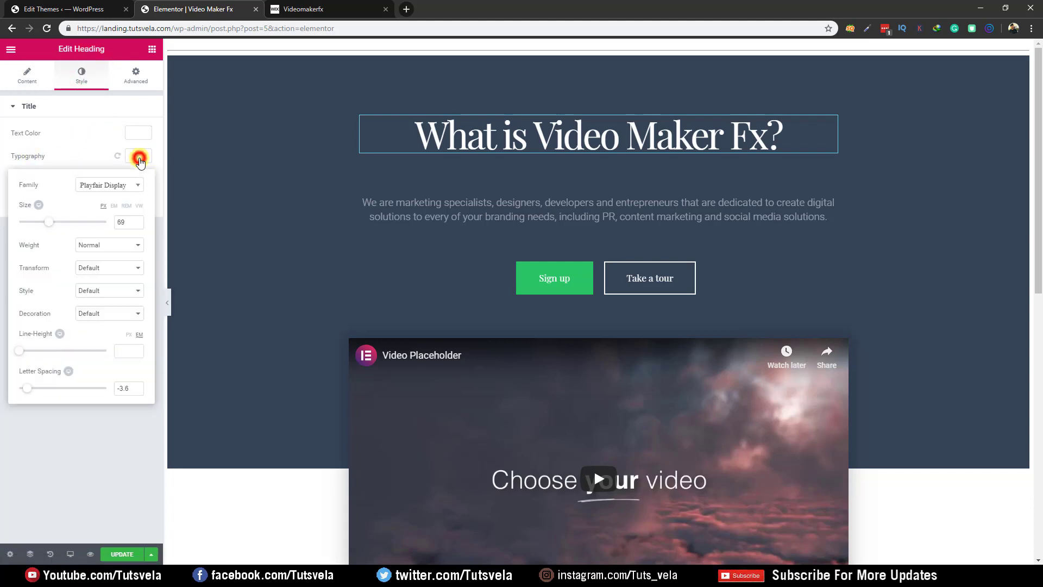
pyautogui.click(139, 158)
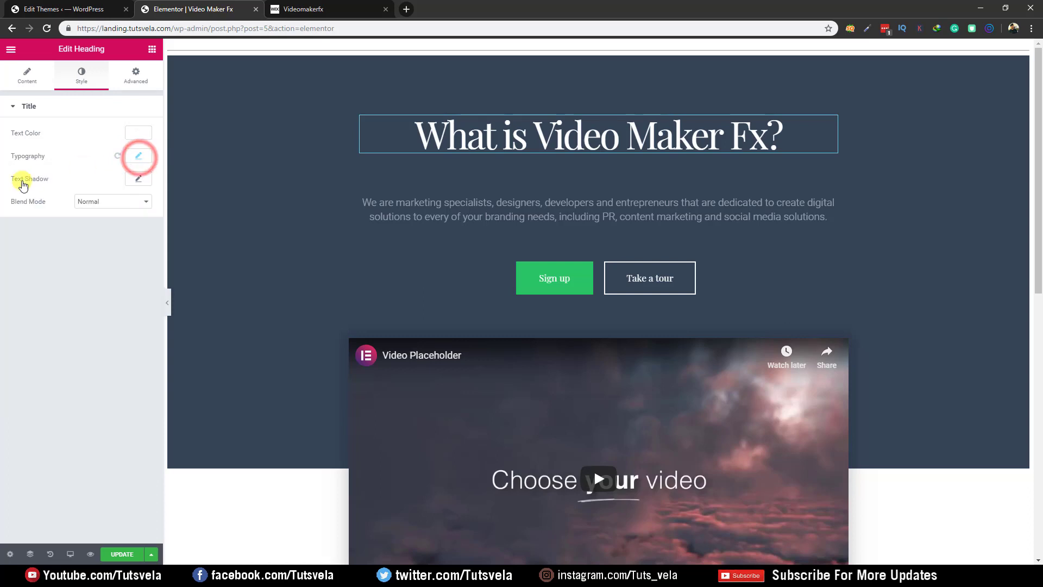
pyautogui.click(138, 178)
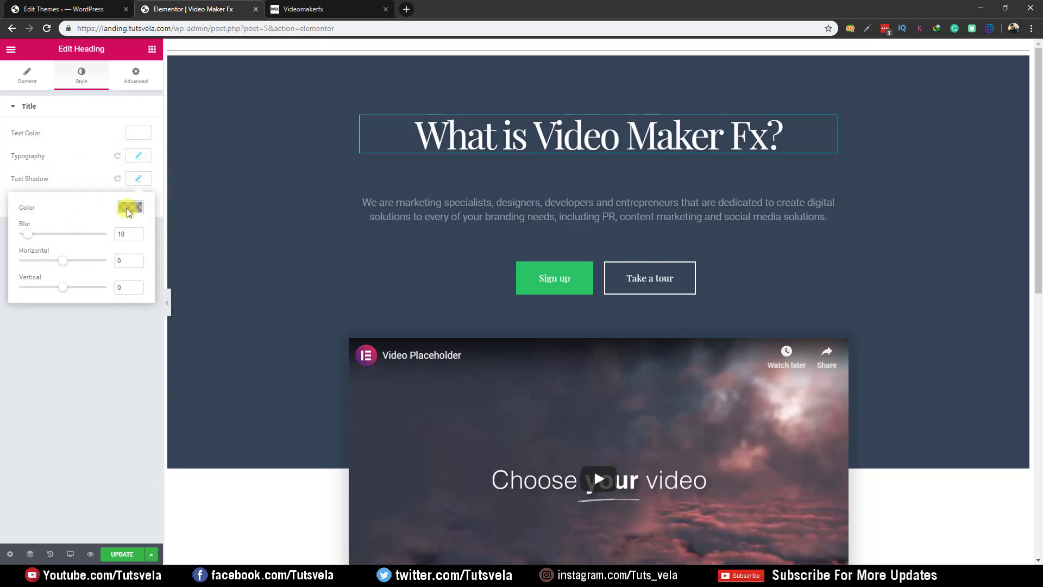
pyautogui.click(66, 146)
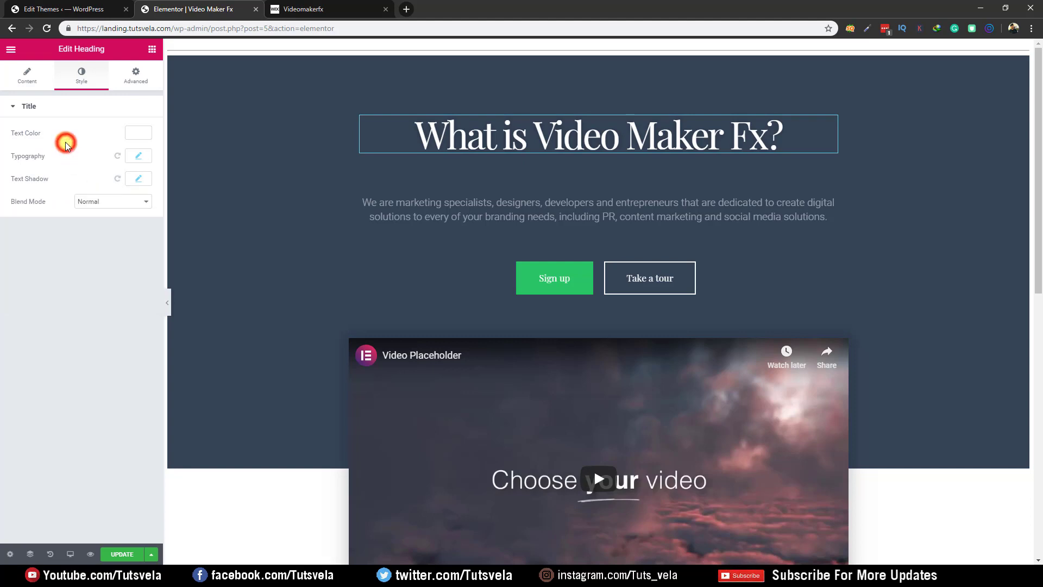
# Step: Try the Overlay blend mode on the hero heading and return it to Normal
pyautogui.click(116, 202)
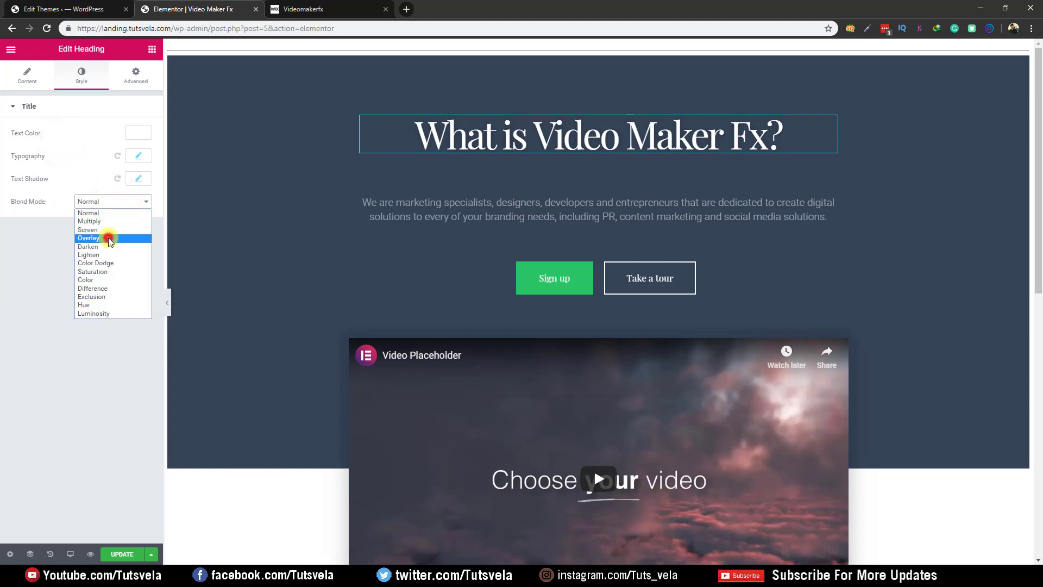
pyautogui.click(89, 238)
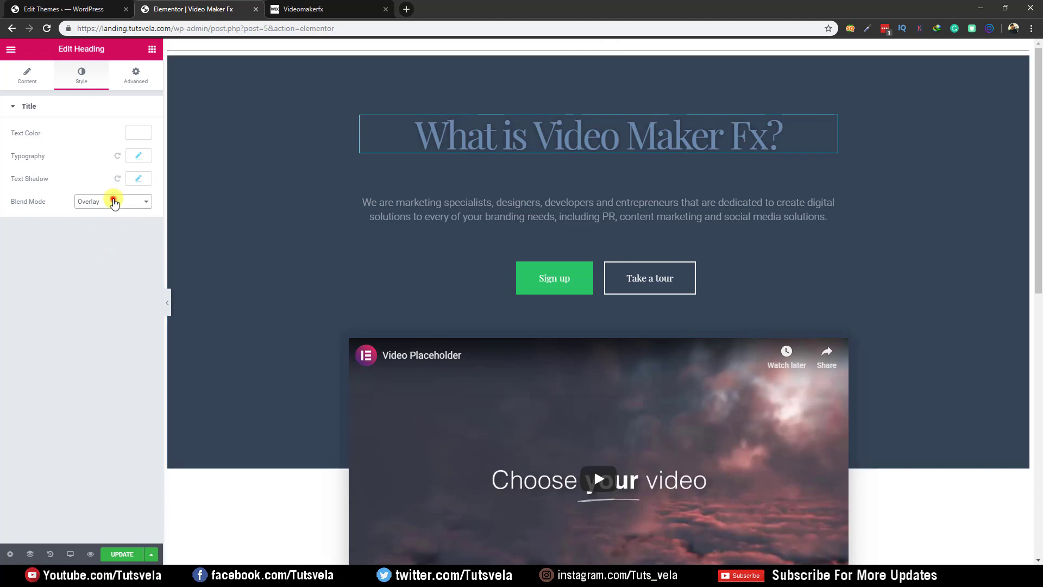
pyautogui.click(113, 202)
pyautogui.click(117, 213)
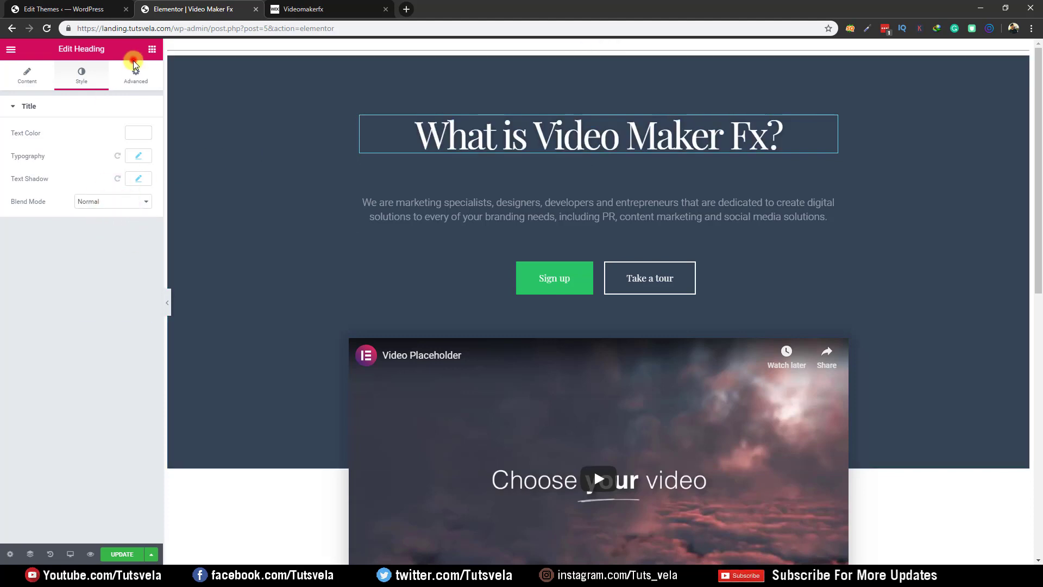
# Step: Give the hero heading a Fade In entrance animation
pyautogui.click(27, 77)
pyautogui.click(98, 78)
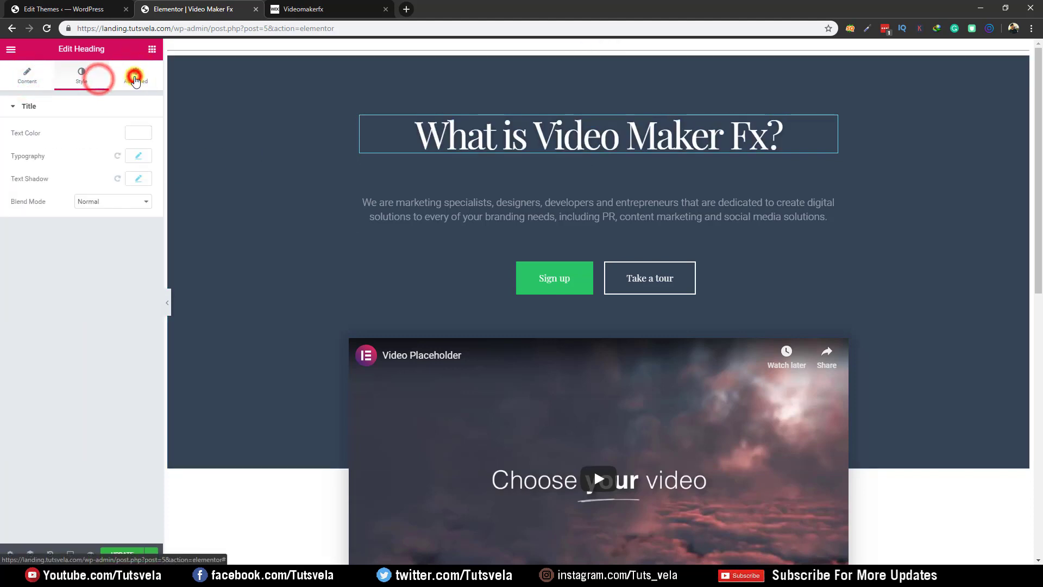
pyautogui.click(133, 76)
pyautogui.click(11, 312)
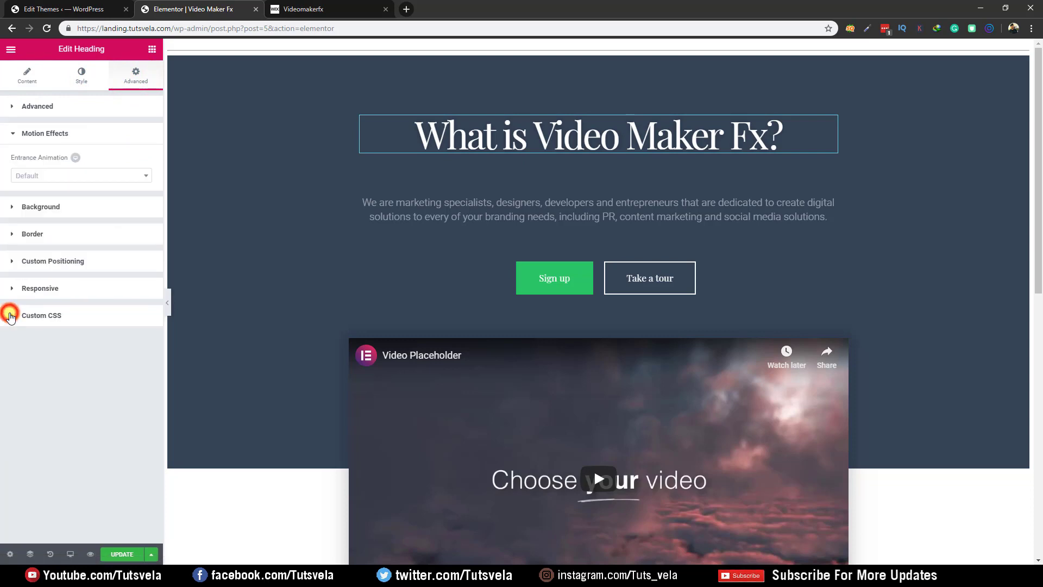
pyautogui.click(83, 178)
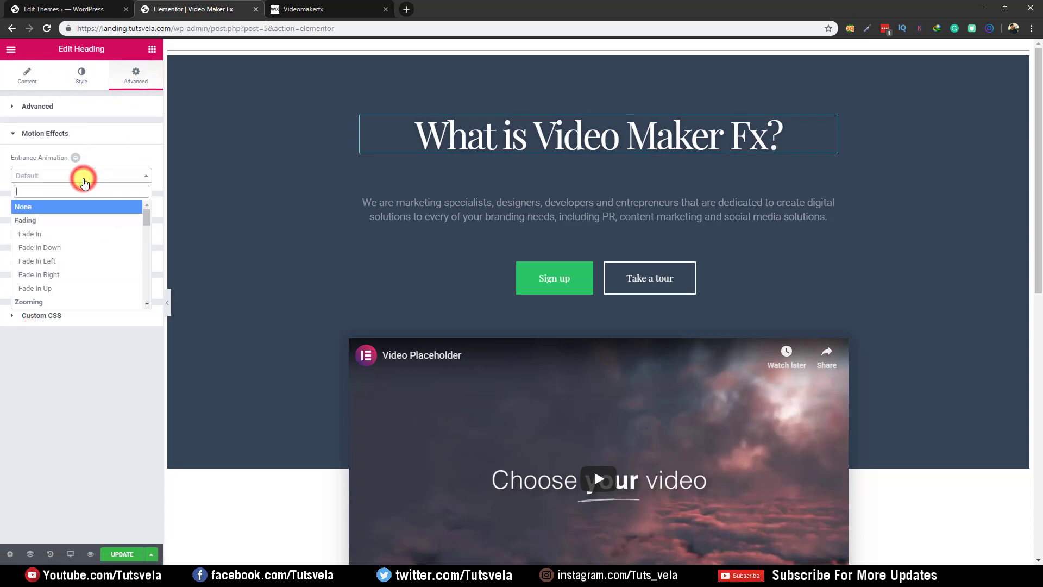
pyautogui.click(80, 232)
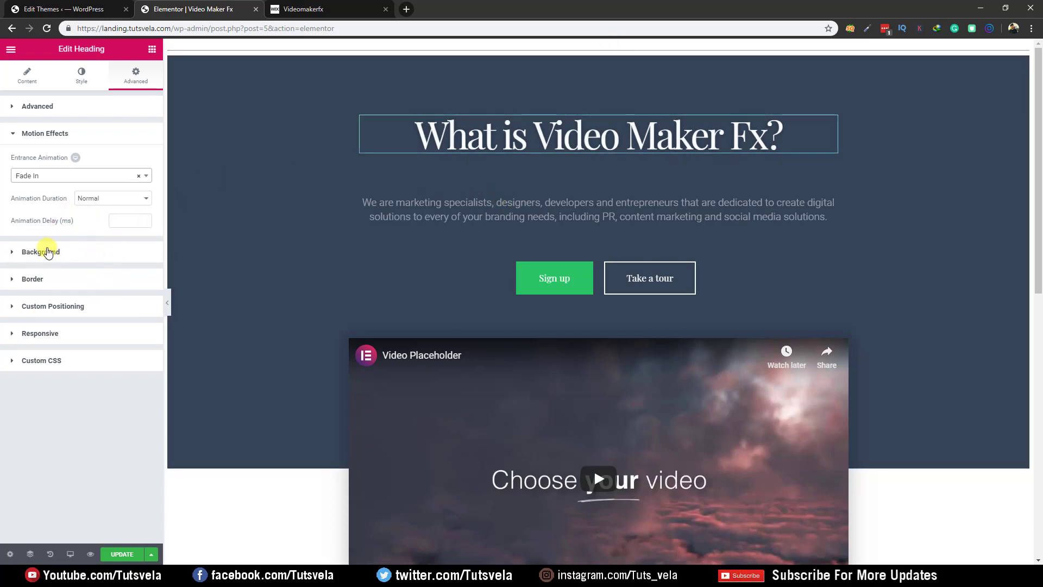
# Step: Give the hero heading a classic hover background in blue #4054b2 with a transition duration of 0.1
pyautogui.click(20, 253)
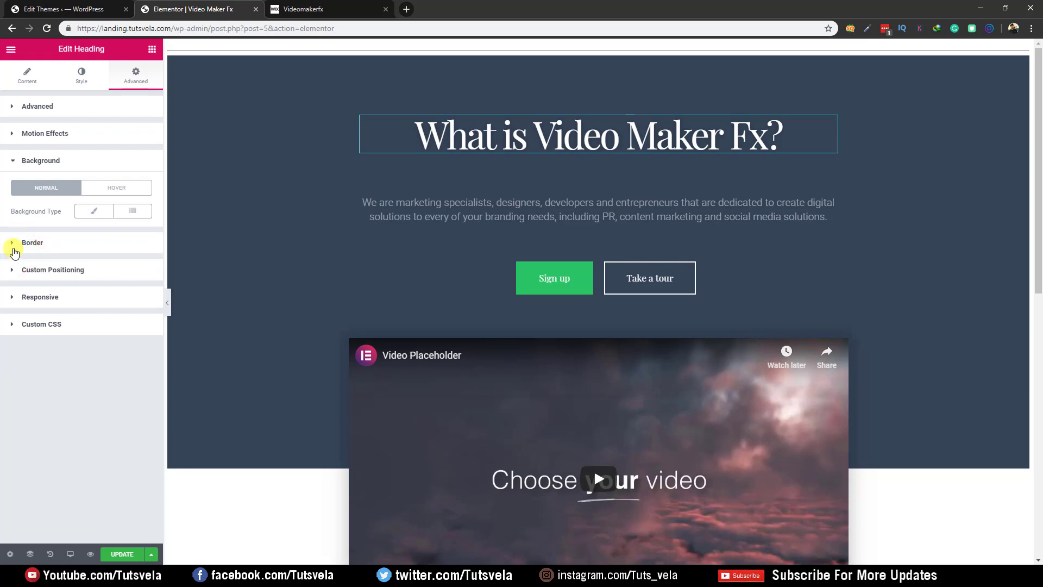
pyautogui.click(107, 188)
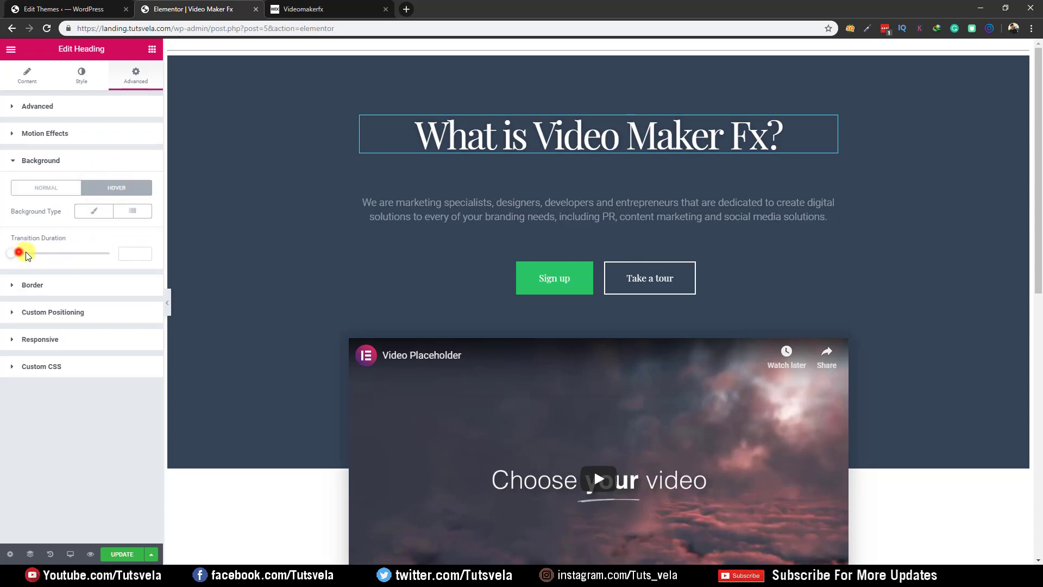
pyautogui.click(133, 254)
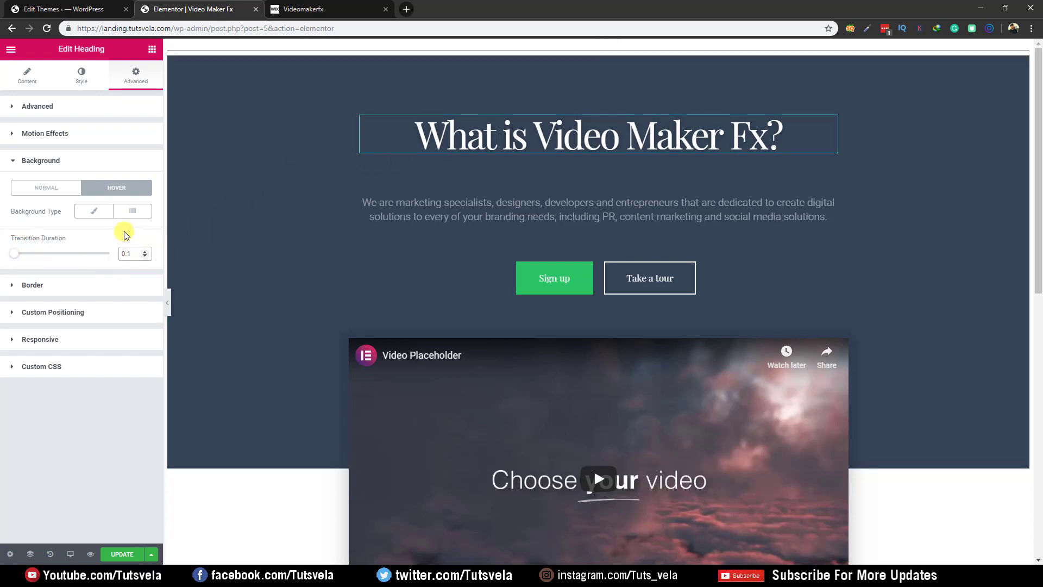
pyautogui.click(96, 220)
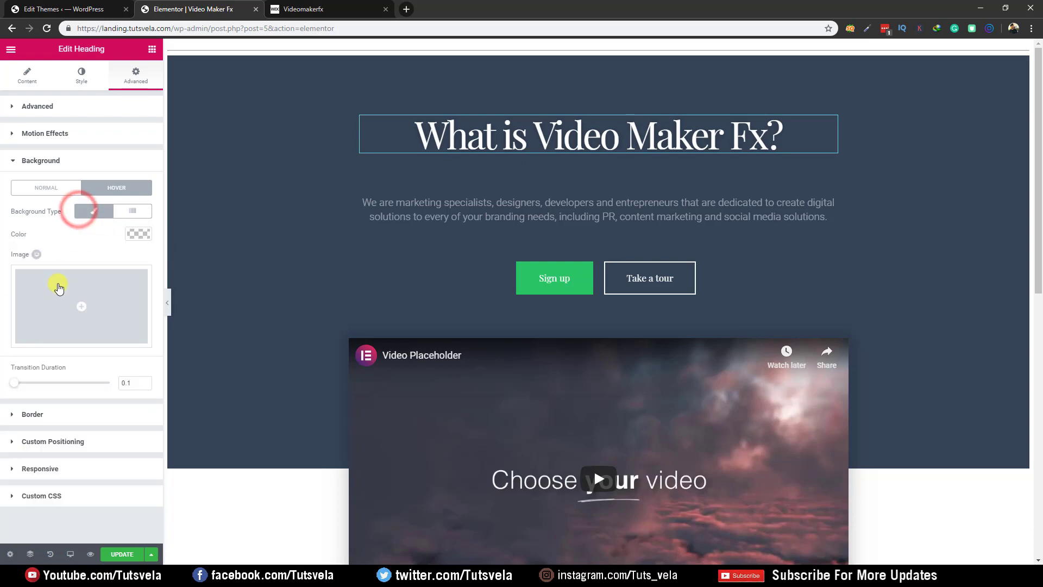
pyautogui.click(136, 233)
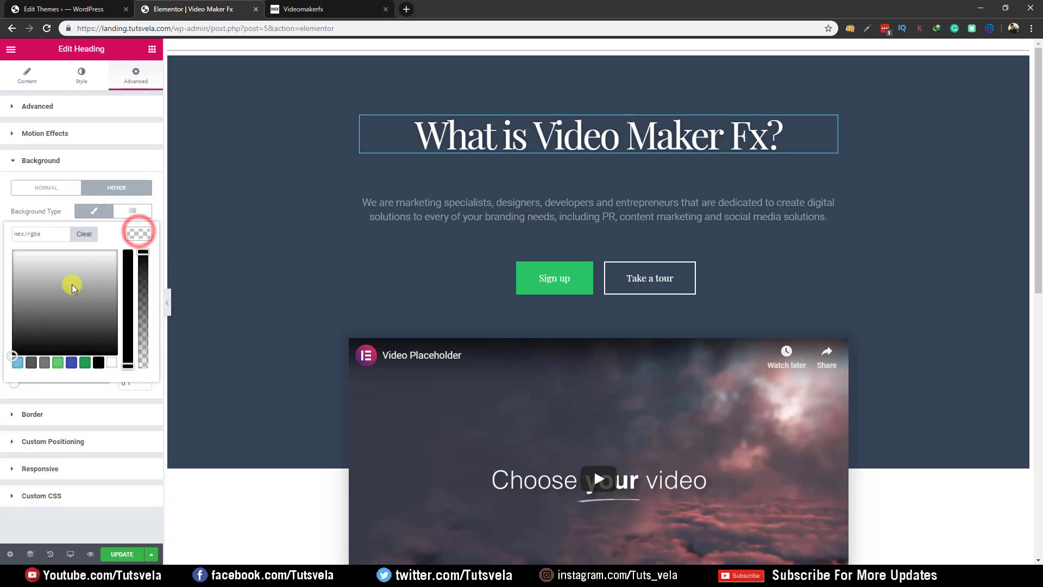
pyautogui.click(71, 362)
pyautogui.click(217, 310)
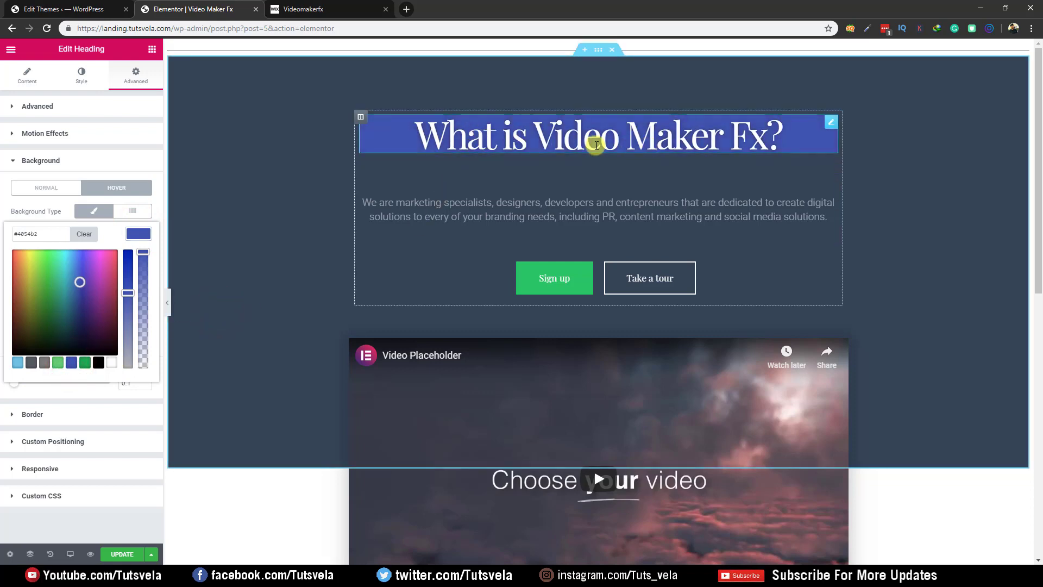
# Step: Clear the hero heading's hover background colour, deselect its Classic background type and set the transition duration to 0
pyautogui.click(51, 201)
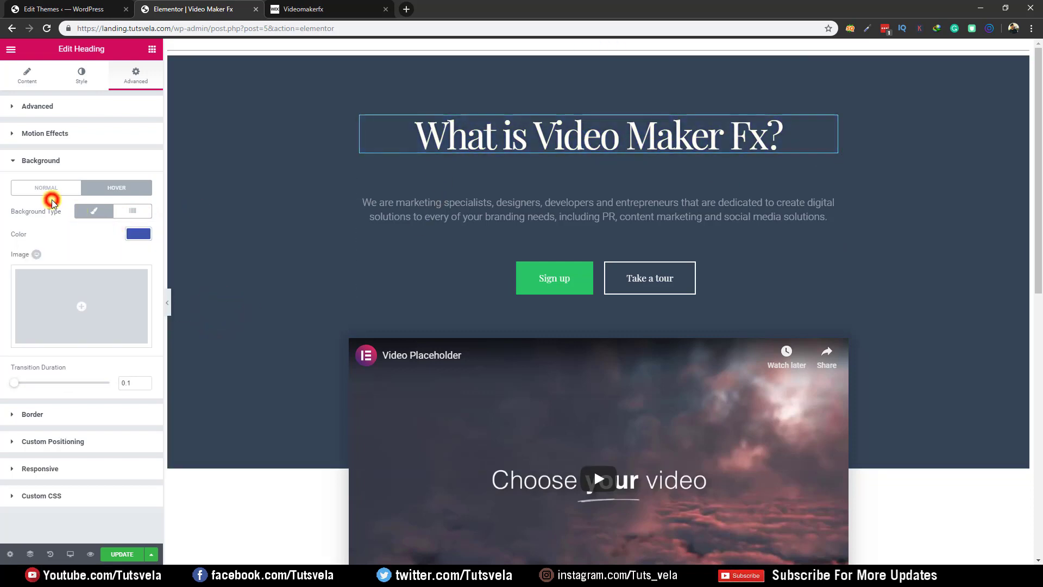
pyautogui.click(54, 188)
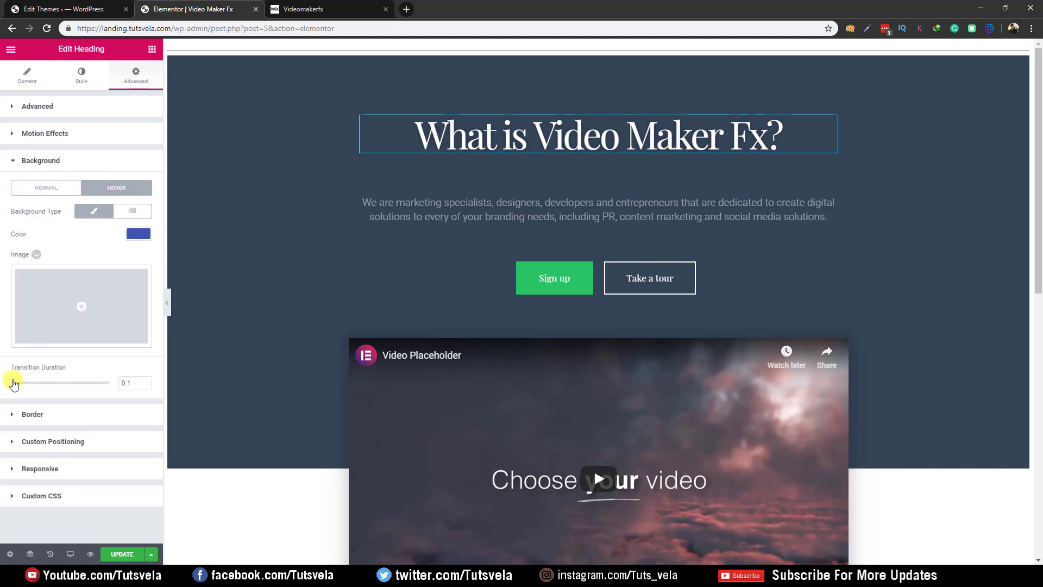
pyautogui.moveTo(2, 387); pyautogui.dragTo(3, 383)
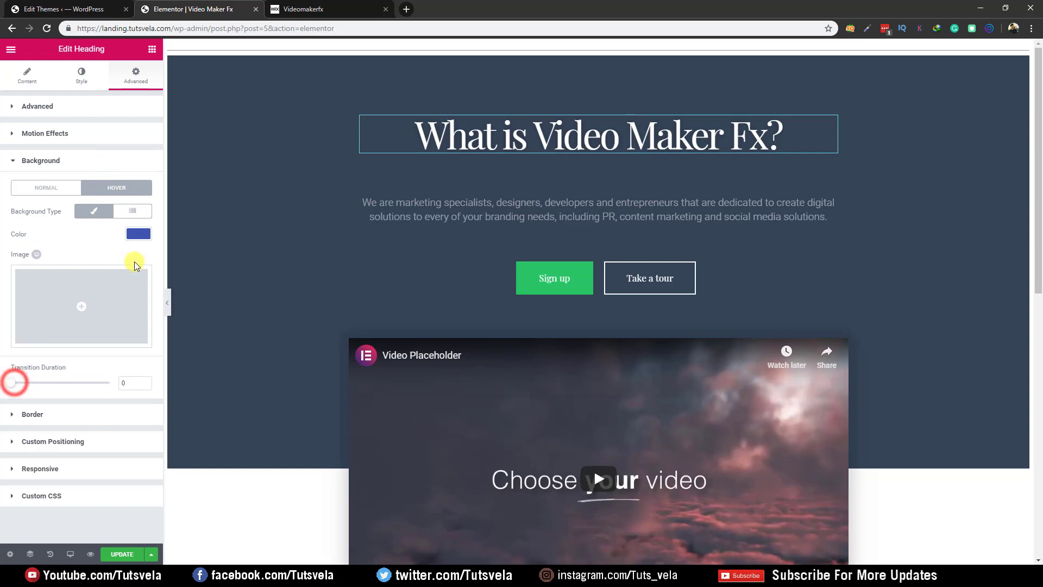
pyautogui.click(139, 234)
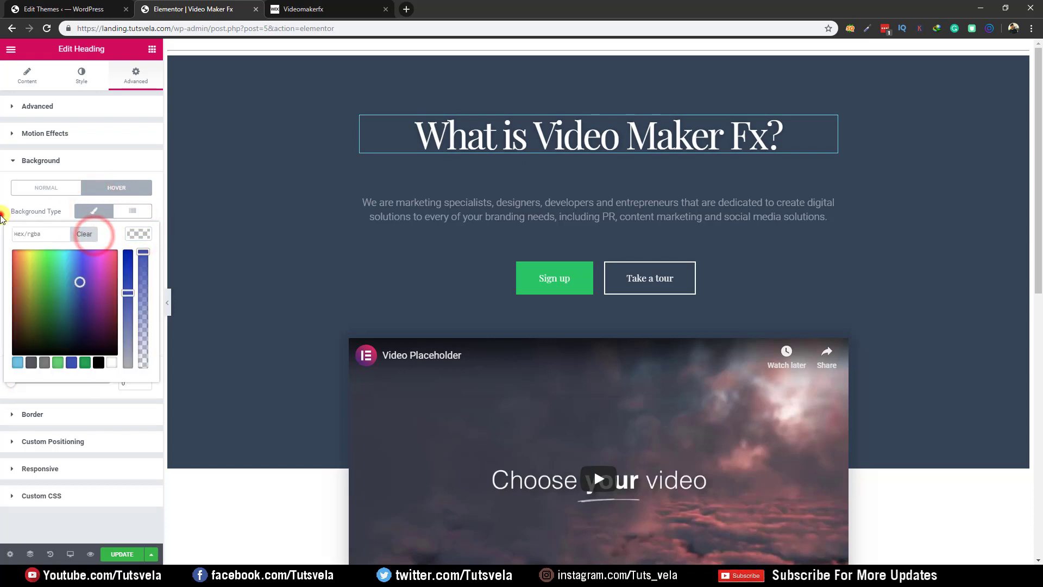
pyautogui.click(2, 214)
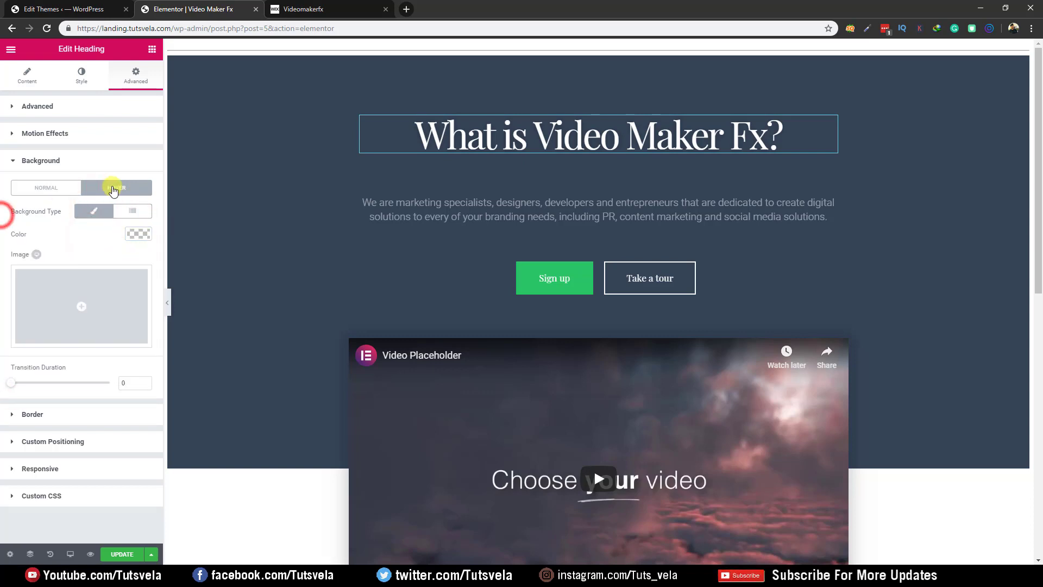
pyautogui.click(90, 211)
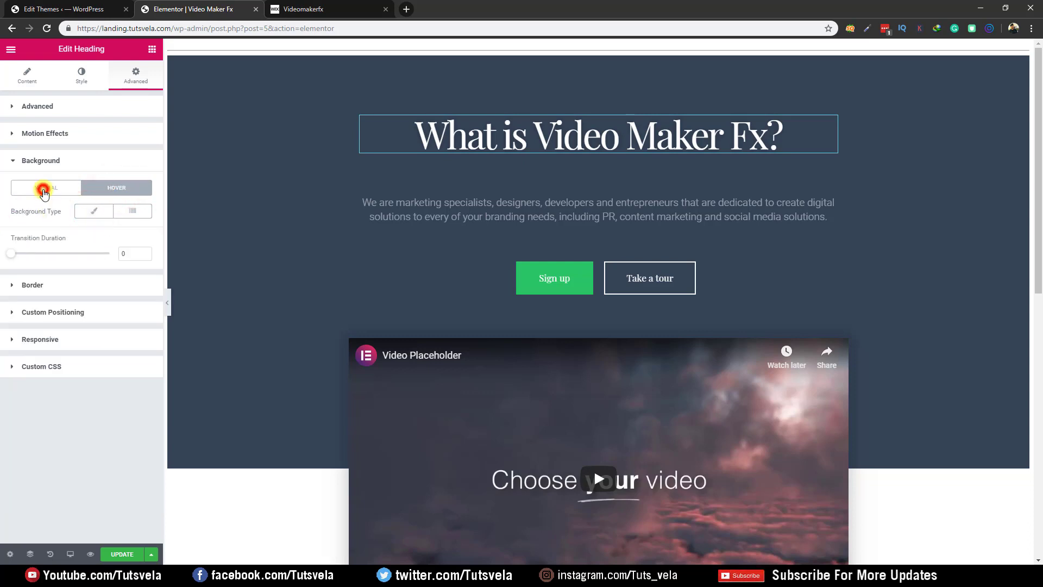
pyautogui.click(44, 193)
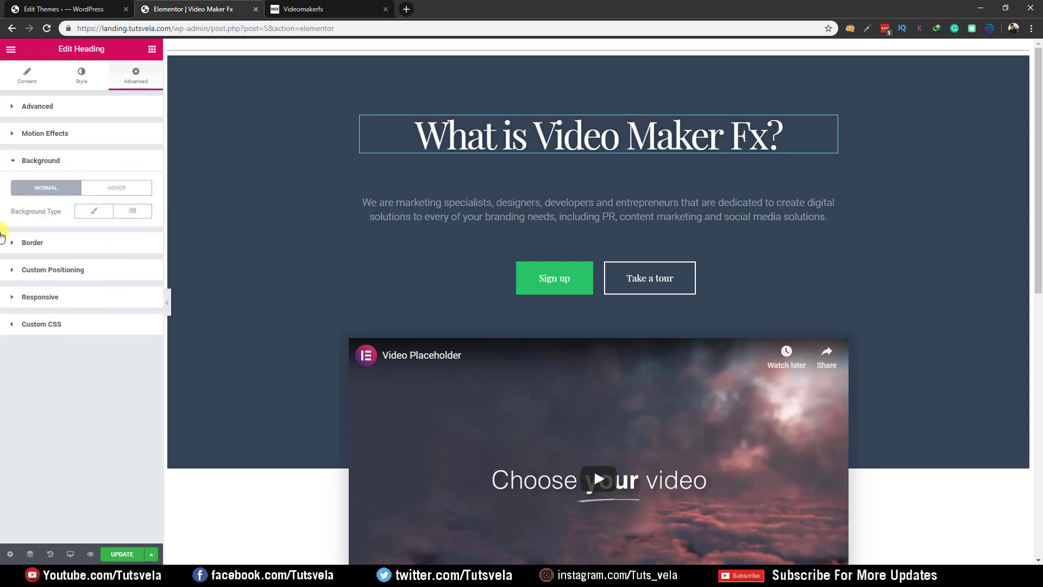
pyautogui.click(12, 264)
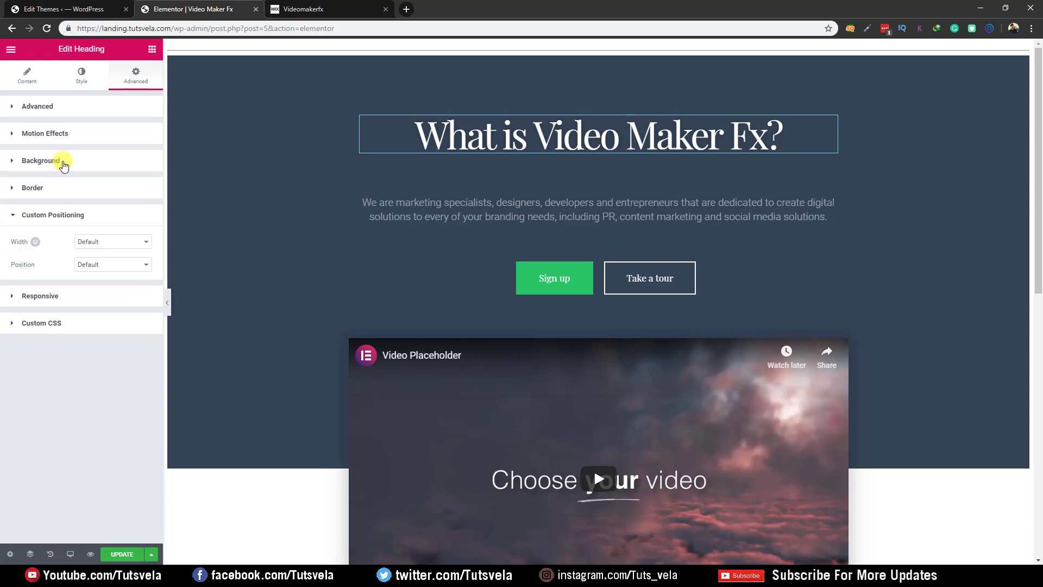
# Step: Stretch the hero section across the page and set its content width to Full Width
pyautogui.click(385, 71)
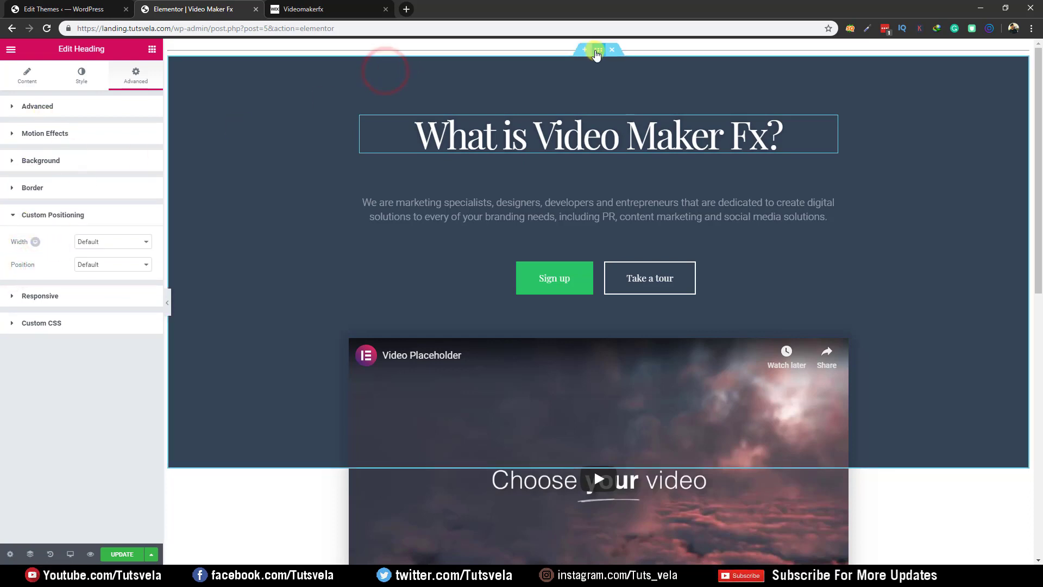
pyautogui.click(597, 51)
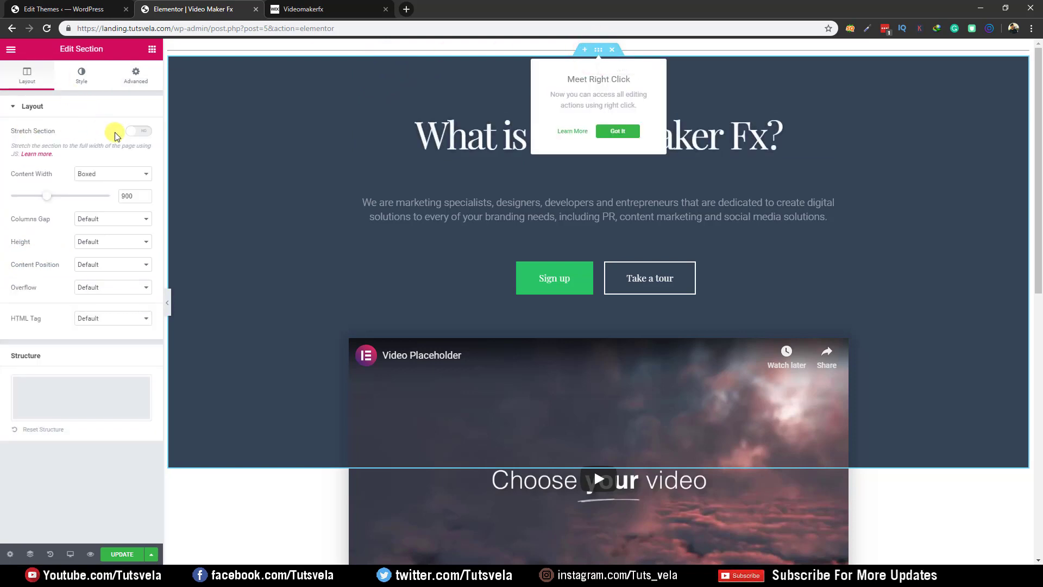
pyautogui.click(144, 131)
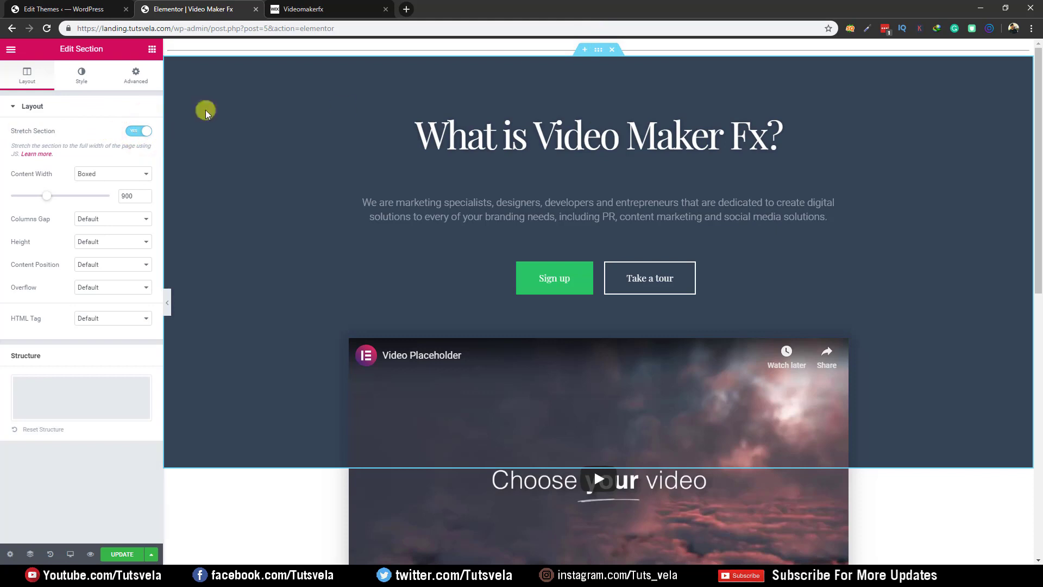
pyautogui.click(122, 176)
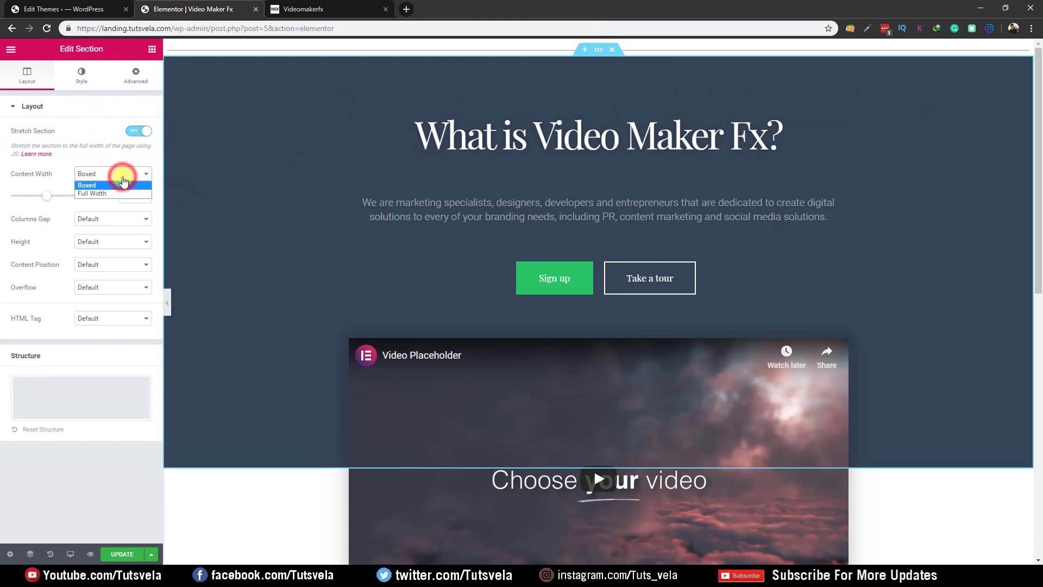
pyautogui.click(106, 194)
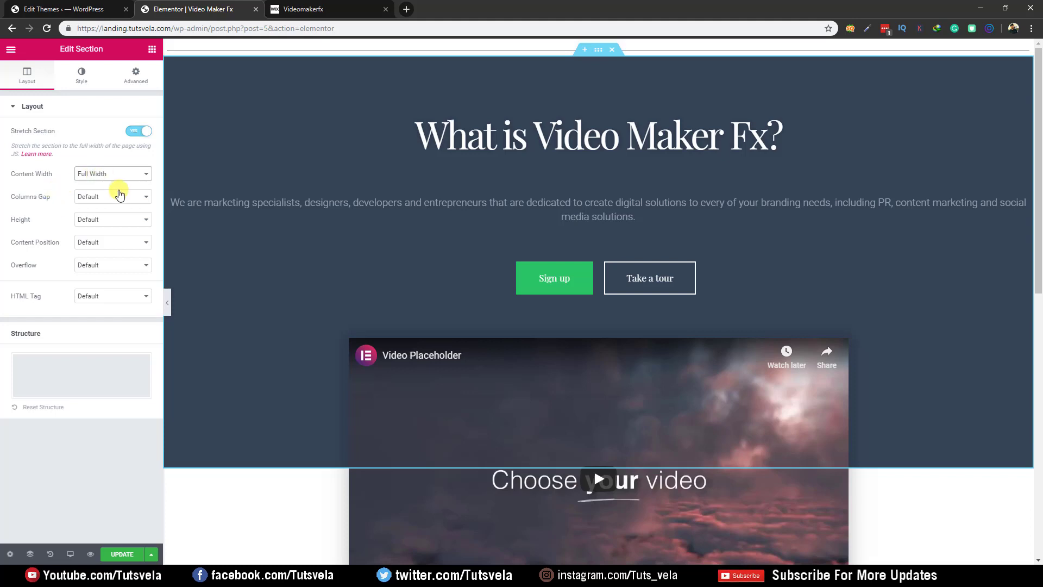
# Step: Review the hero section's columns gap options and set its height to Fit To Screen
pyautogui.click(120, 196)
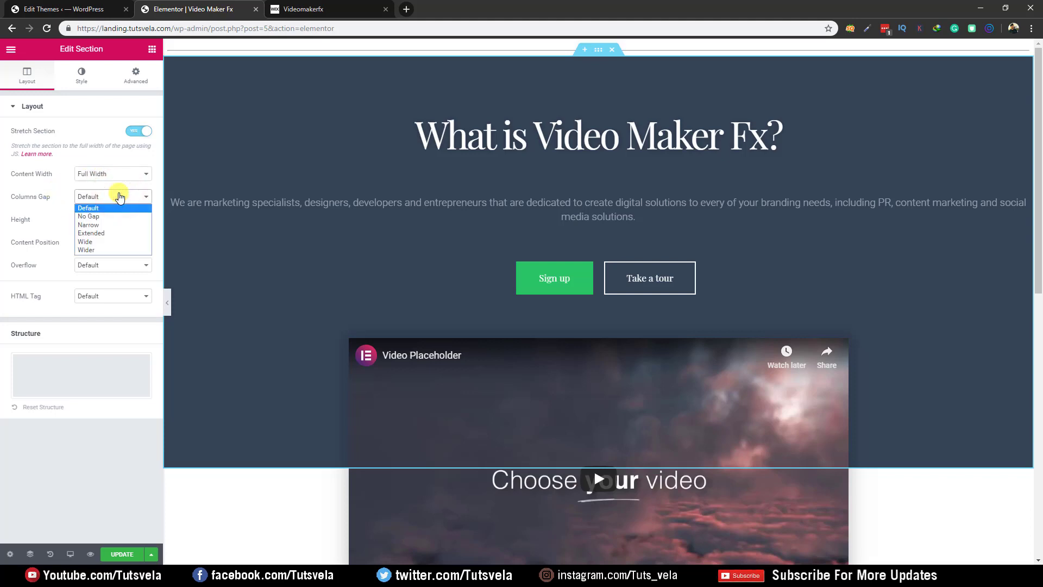
pyautogui.click(120, 196)
pyautogui.click(110, 220)
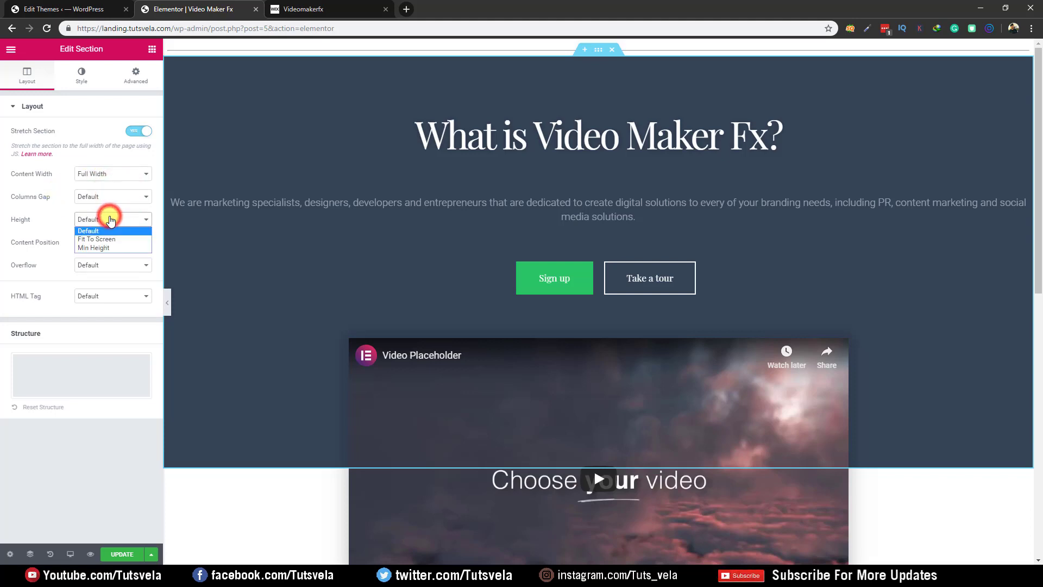
pyautogui.click(103, 240)
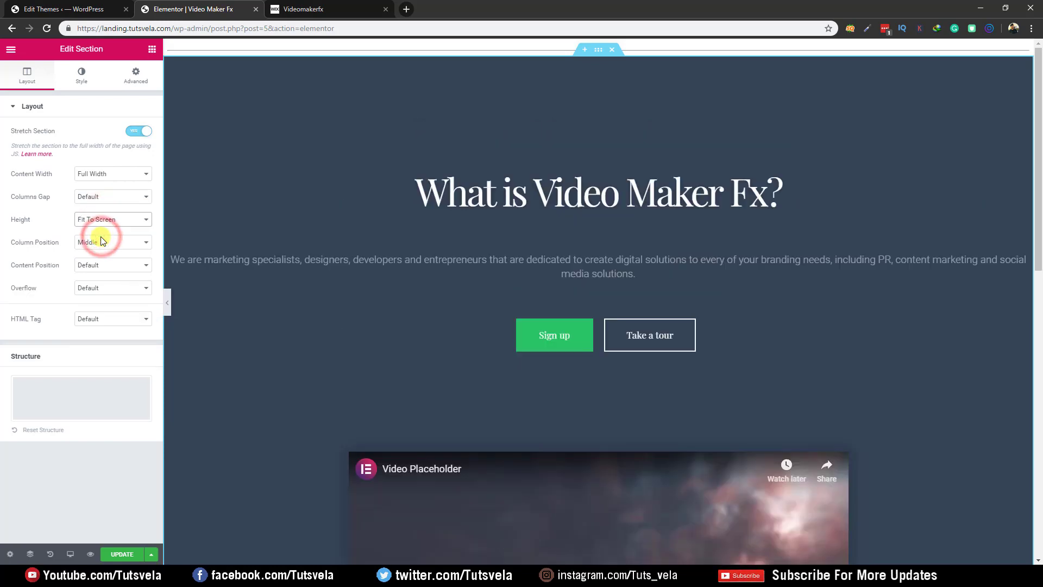
pyautogui.scroll(-5, 336, 179)
pyautogui.scroll(-5, 335, 179)
pyautogui.scroll(10, 344, 209)
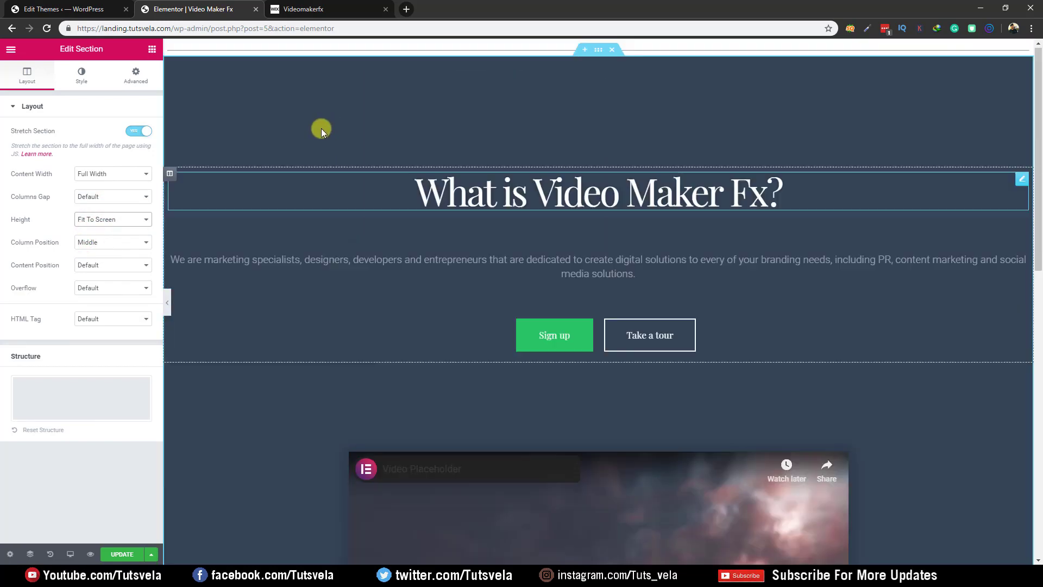
# Step: Check the hero section's column and content position options and set its overflow to Hidden
pyautogui.click(109, 245)
pyautogui.click(108, 242)
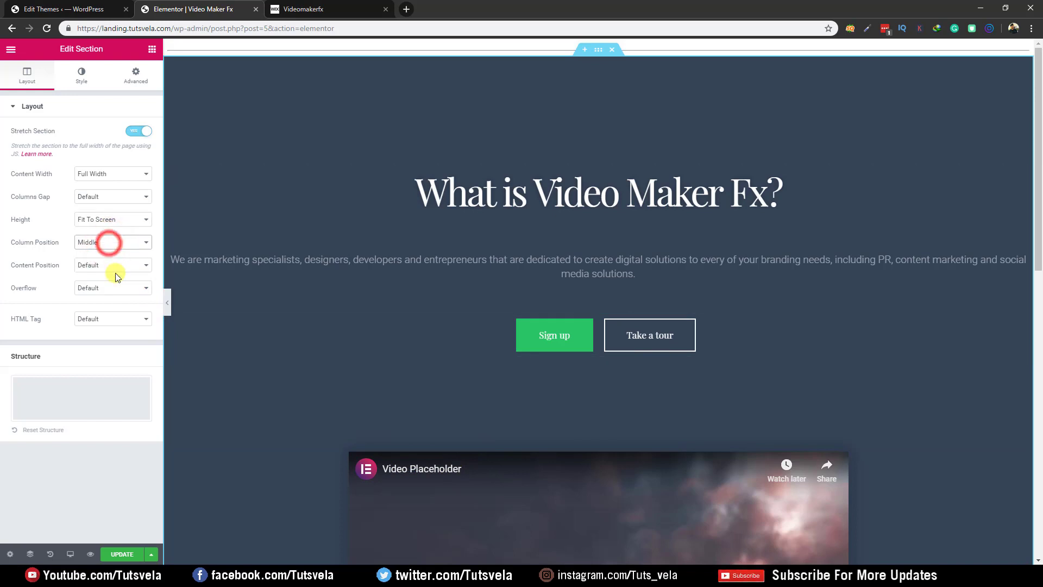
pyautogui.click(116, 266)
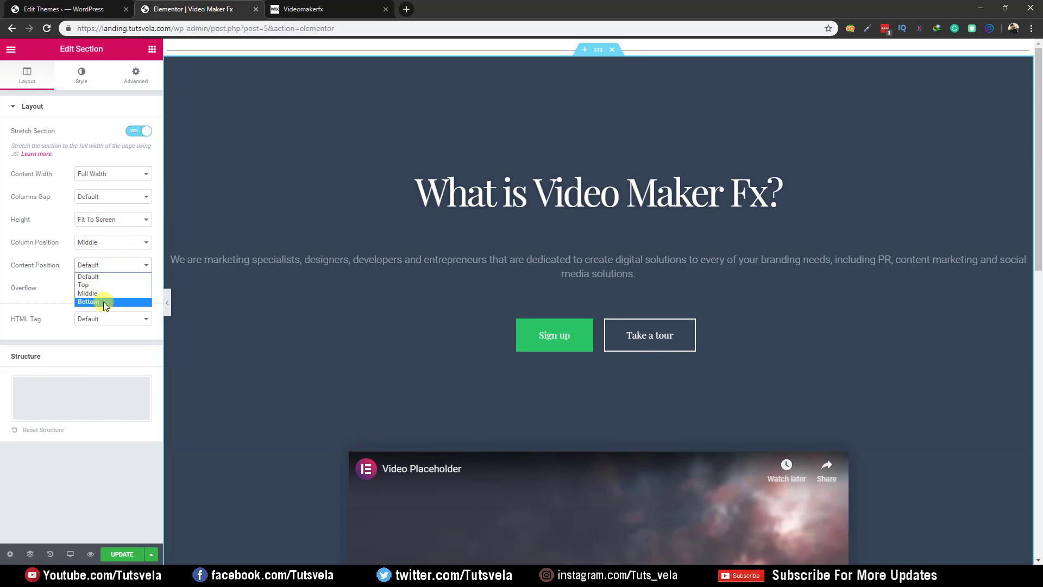
pyautogui.moveTo(103, 295); pyautogui.dragTo(107, 278)
pyautogui.click(122, 284)
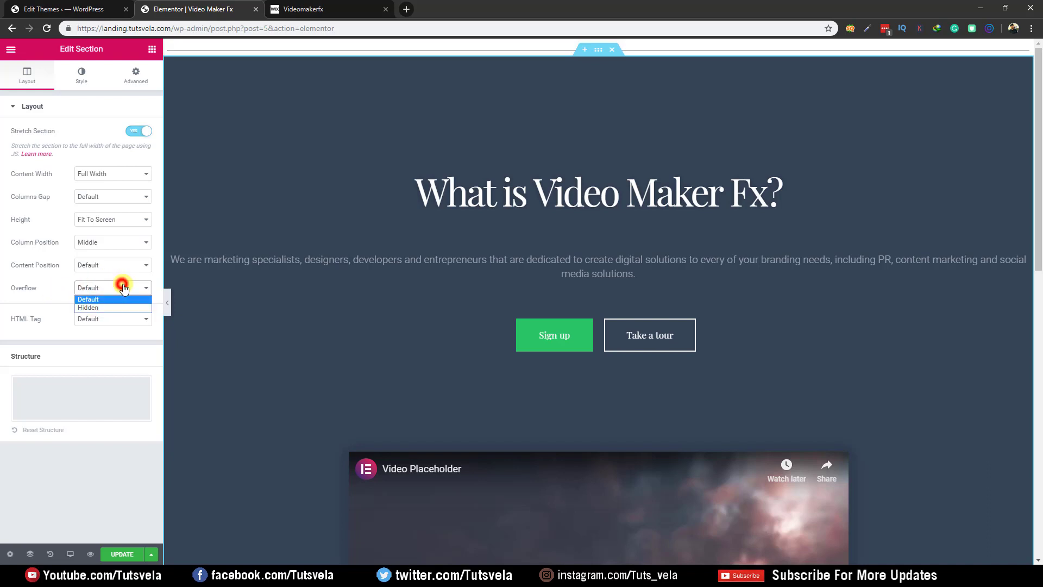
pyautogui.click(123, 284)
pyautogui.click(93, 285)
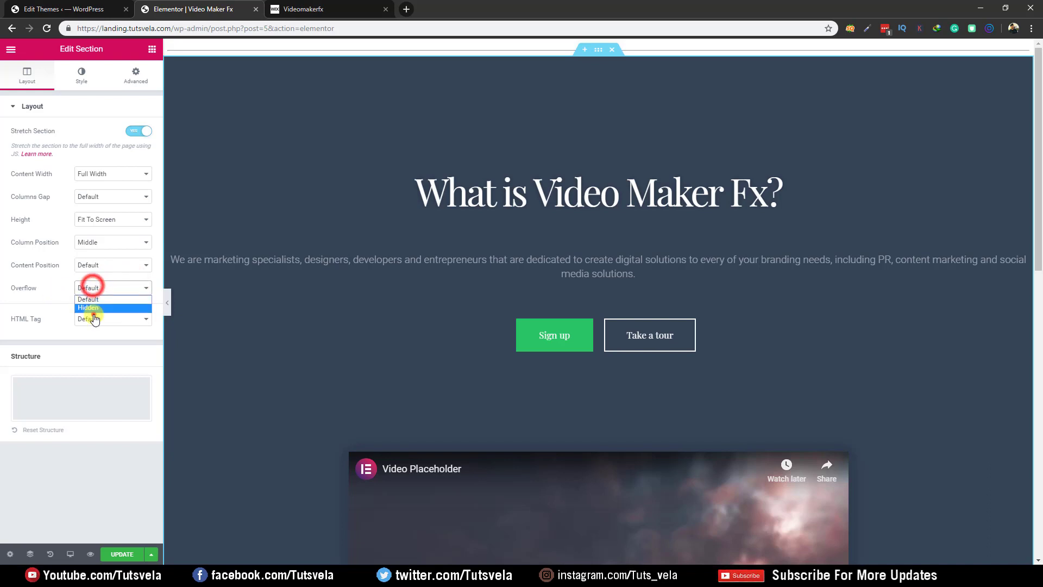
pyautogui.click(95, 315)
pyautogui.click(94, 288)
pyautogui.click(91, 303)
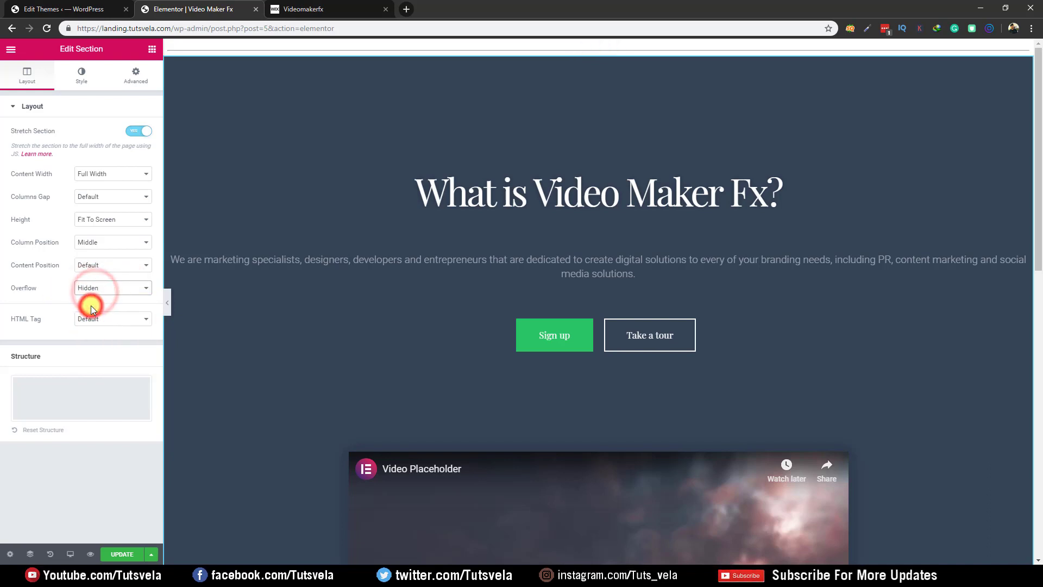
pyautogui.click(114, 322)
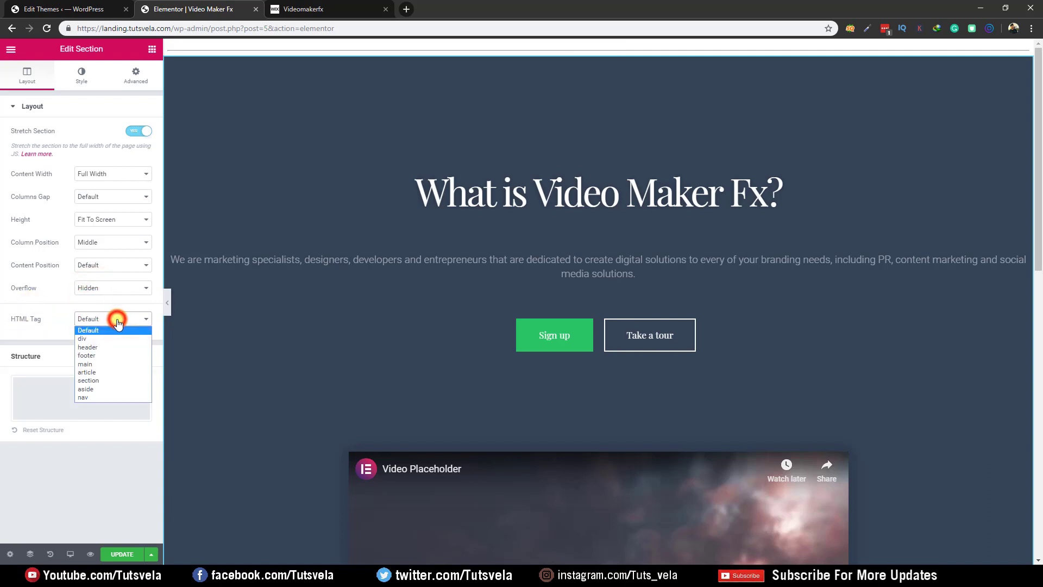
pyautogui.click(117, 321)
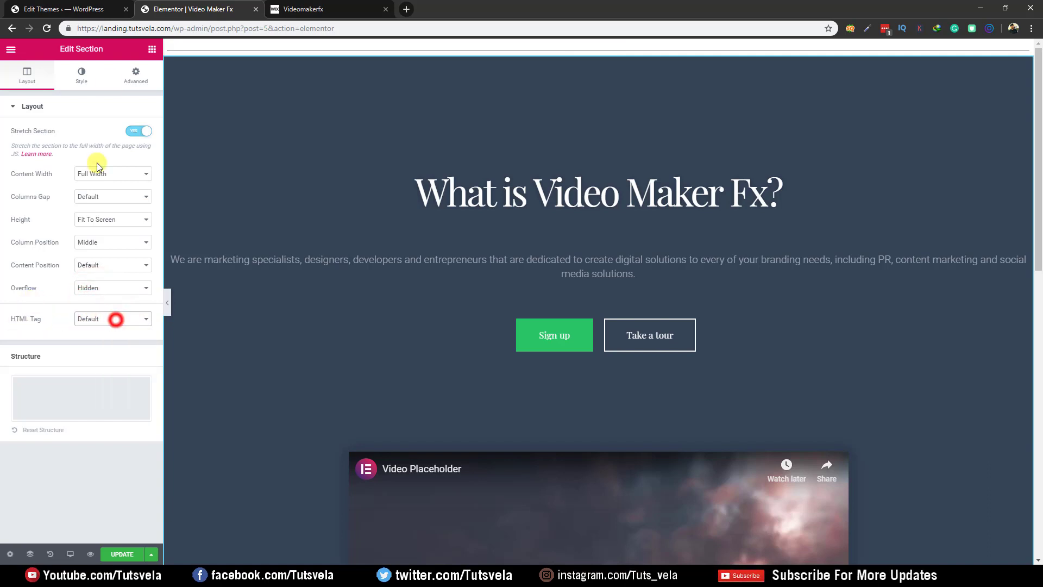
# Step: Try the gradient and video background types on the hero section, and return it to the Classic background
pyautogui.click(82, 74)
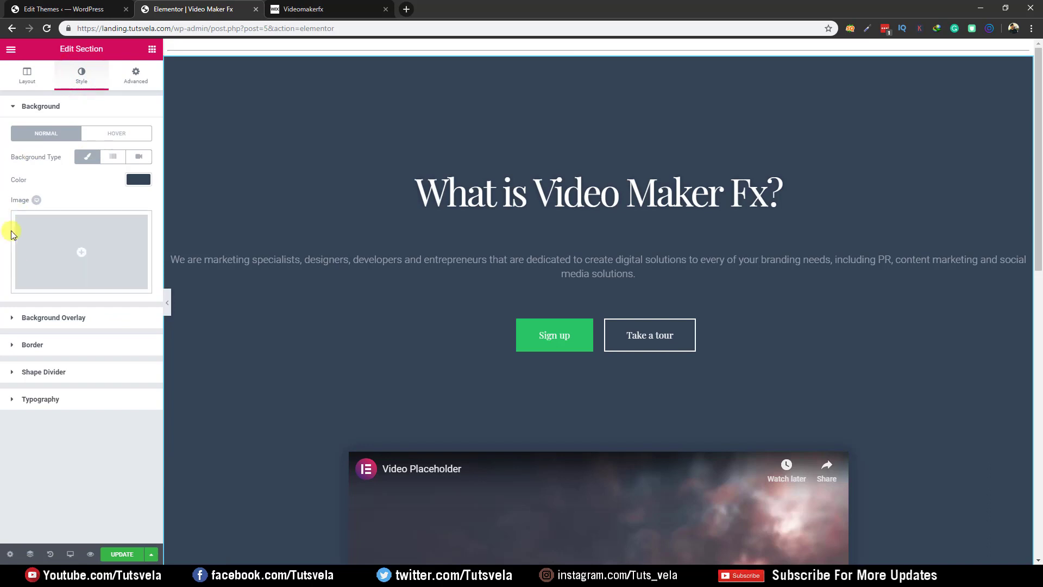
pyautogui.click(105, 162)
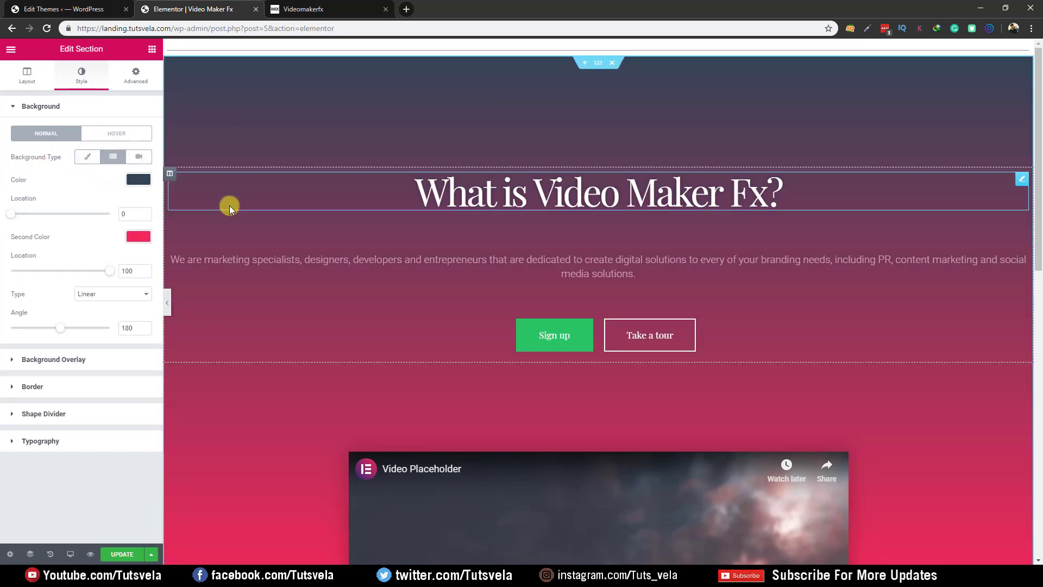
pyautogui.click(139, 157)
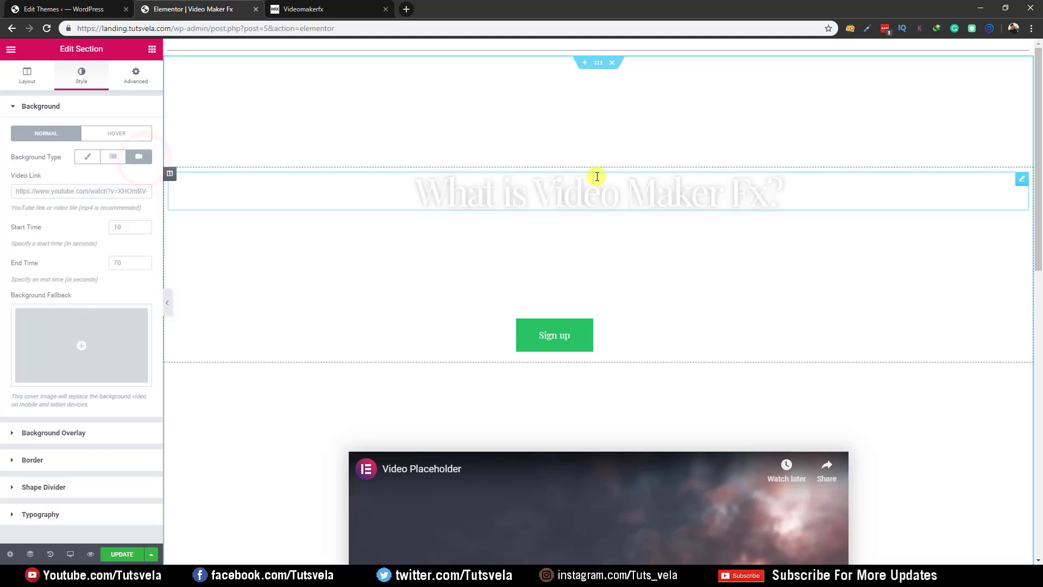
pyautogui.click(89, 161)
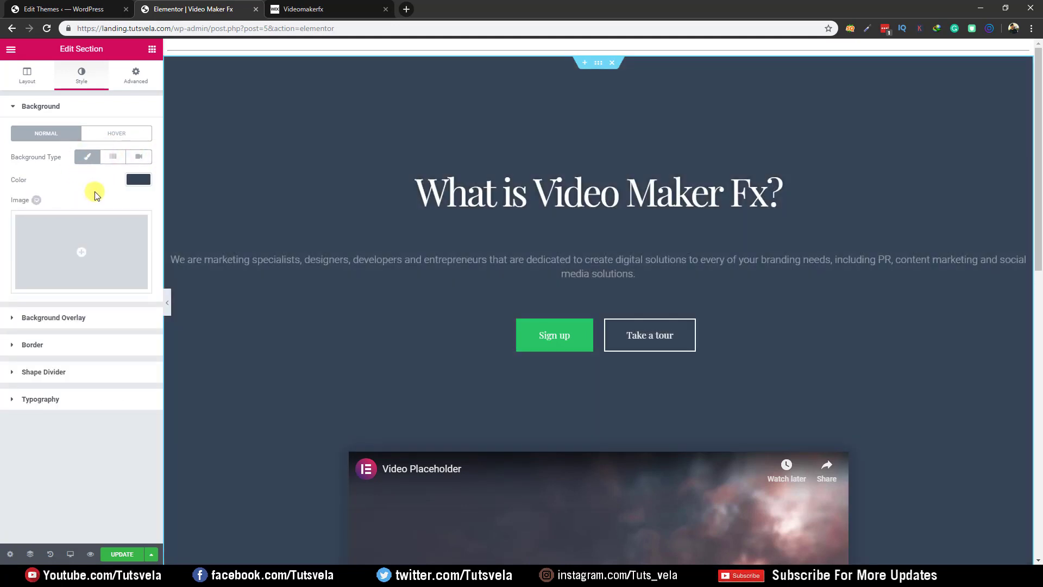
# Step: Open the hero section's background image picker and browse the Thumbnail for YouTube folder for an image
pyautogui.click(81, 266)
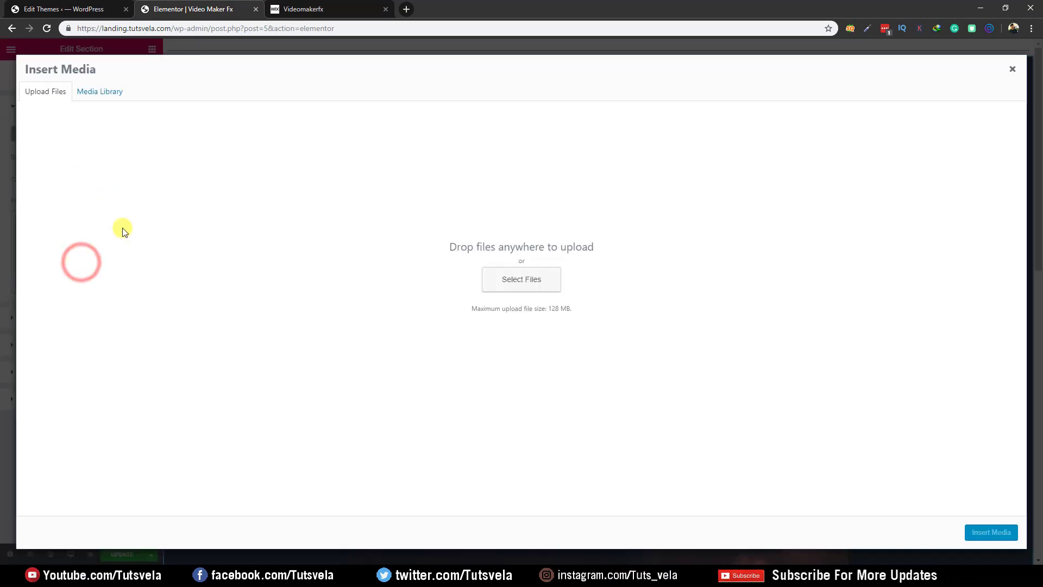
pyautogui.click(97, 95)
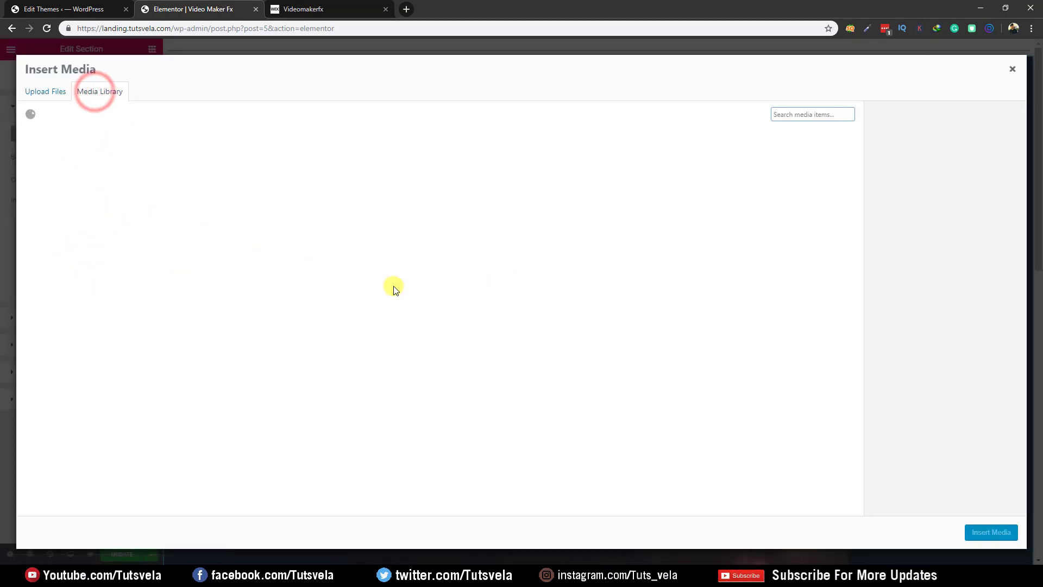
pyautogui.click(55, 91)
pyautogui.click(502, 275)
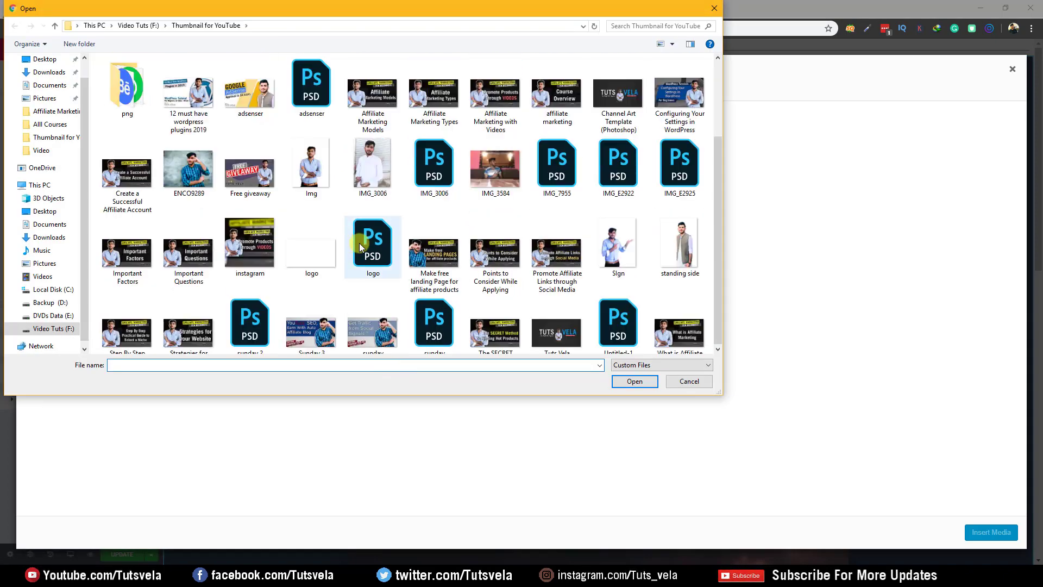
pyautogui.scroll(-2, 359, 245)
pyautogui.scroll(2, 347, 244)
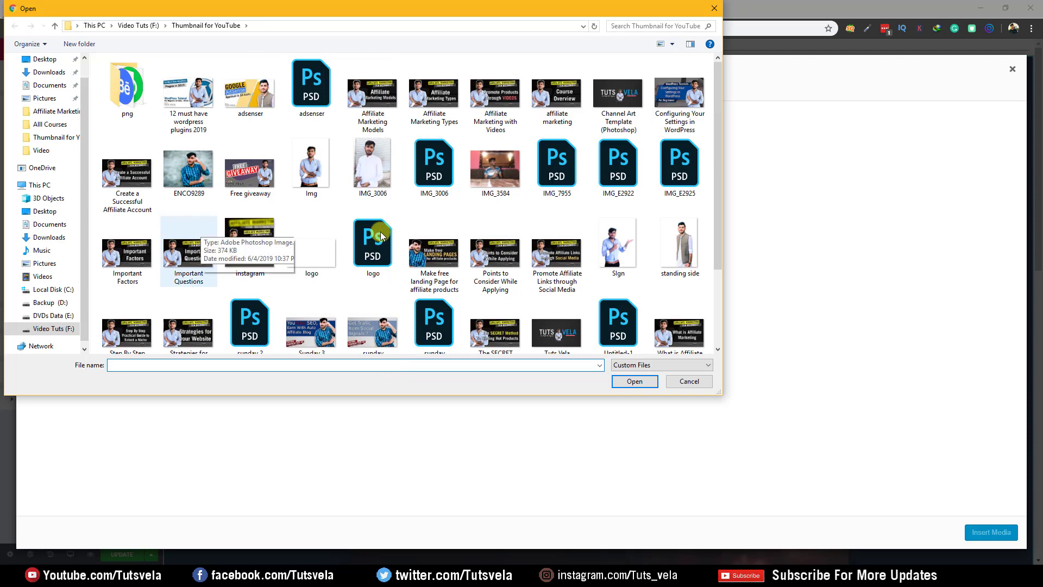
pyautogui.click(689, 383)
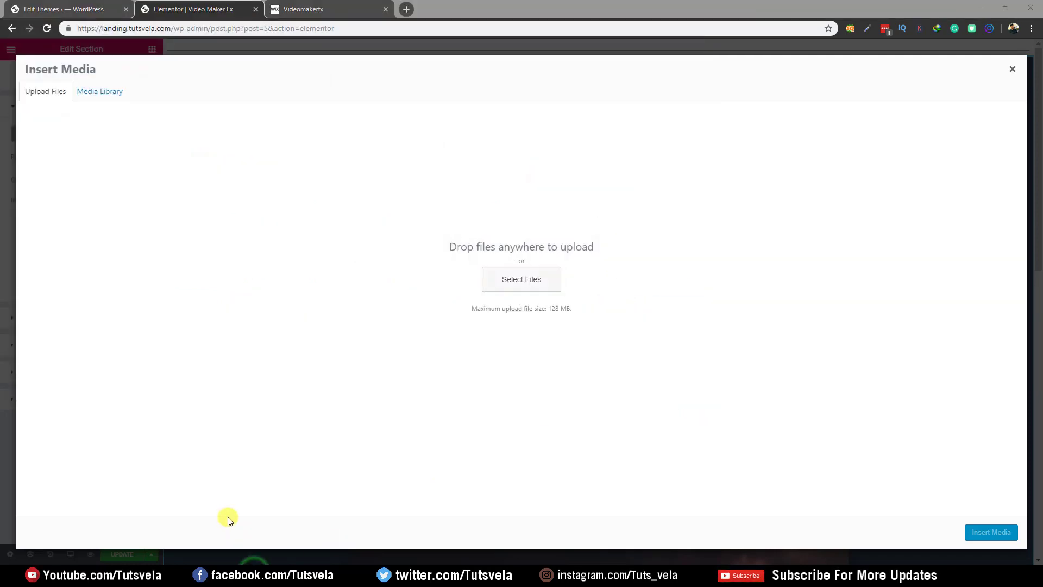
# Step: Upload digital-marketing-1433427_1920.jpg from the Downloads folder to the media library and insert it as the hero section's background image
pyautogui.rightClick(229, 576)
pyautogui.click(212, 515)
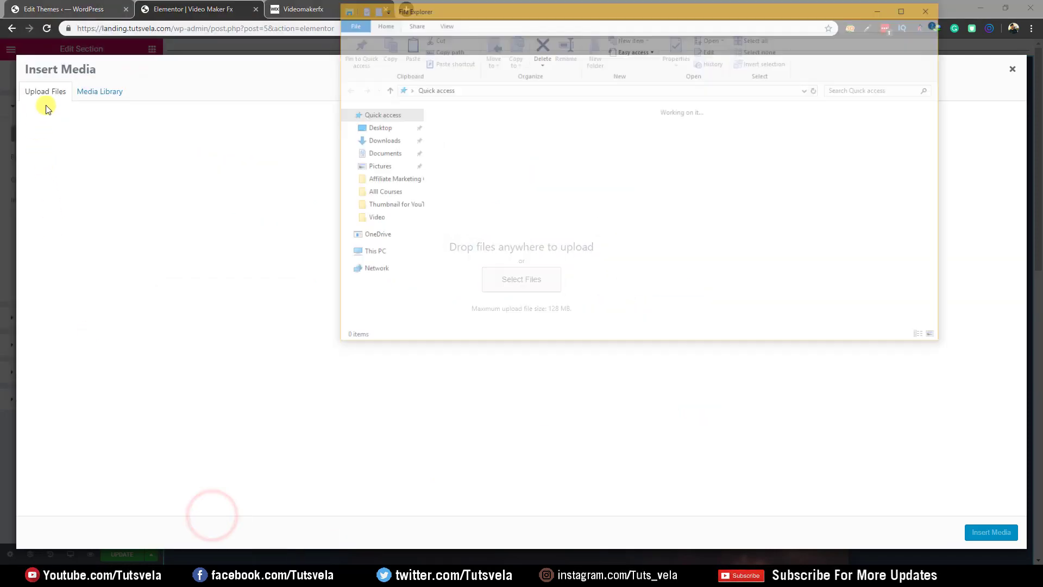
pyautogui.click(392, 154)
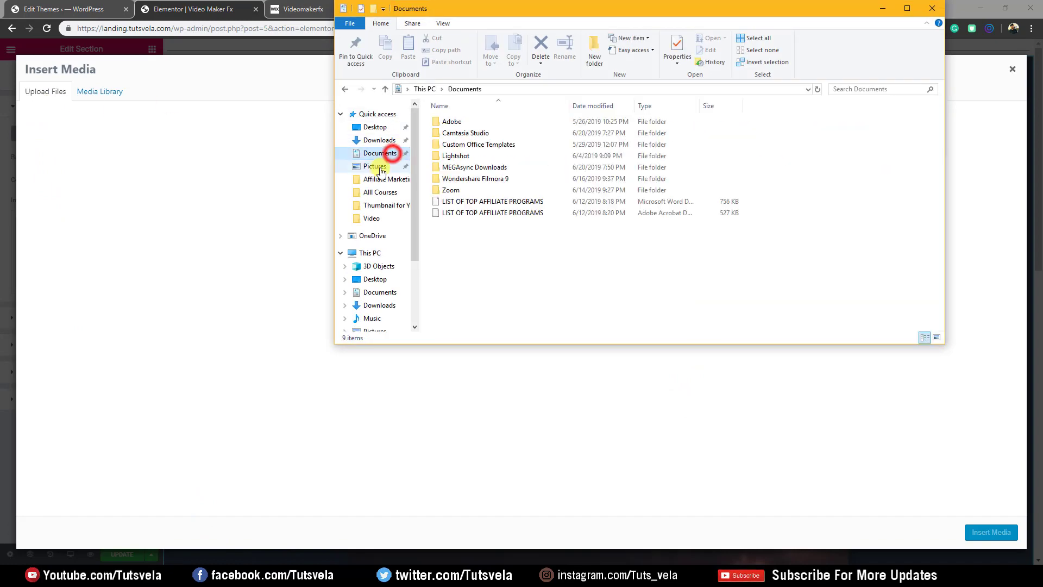
pyautogui.click(388, 141)
pyautogui.doubleClick(532, 13)
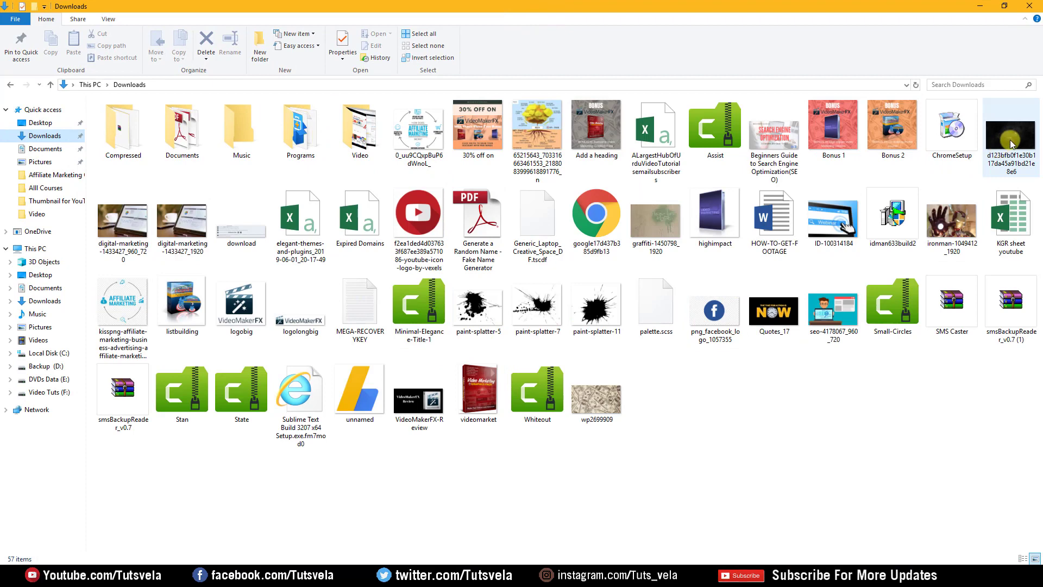
pyautogui.moveTo(177, 225); pyautogui.dragTo(334, 243)
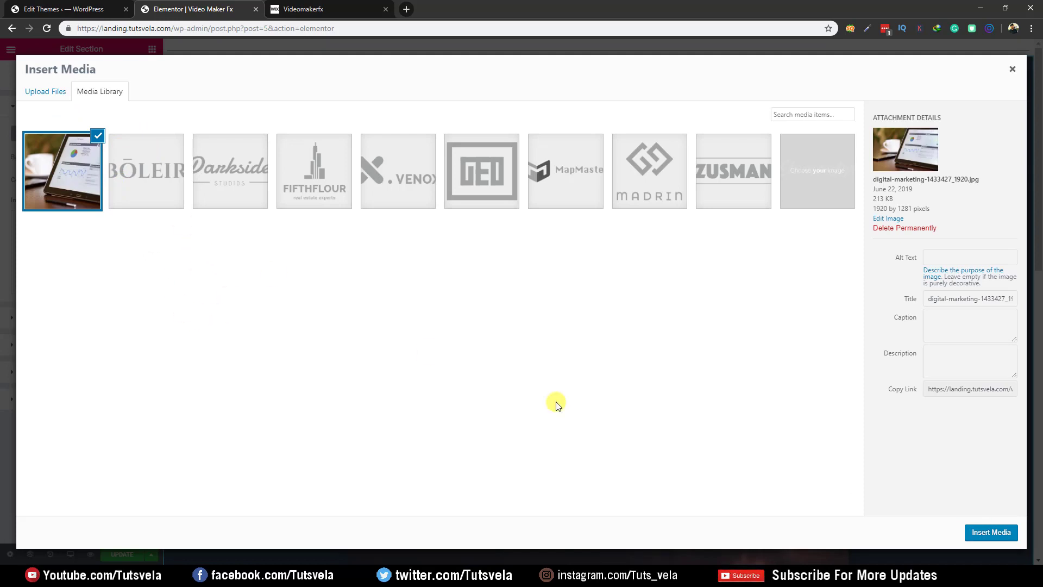
pyautogui.click(1012, 531)
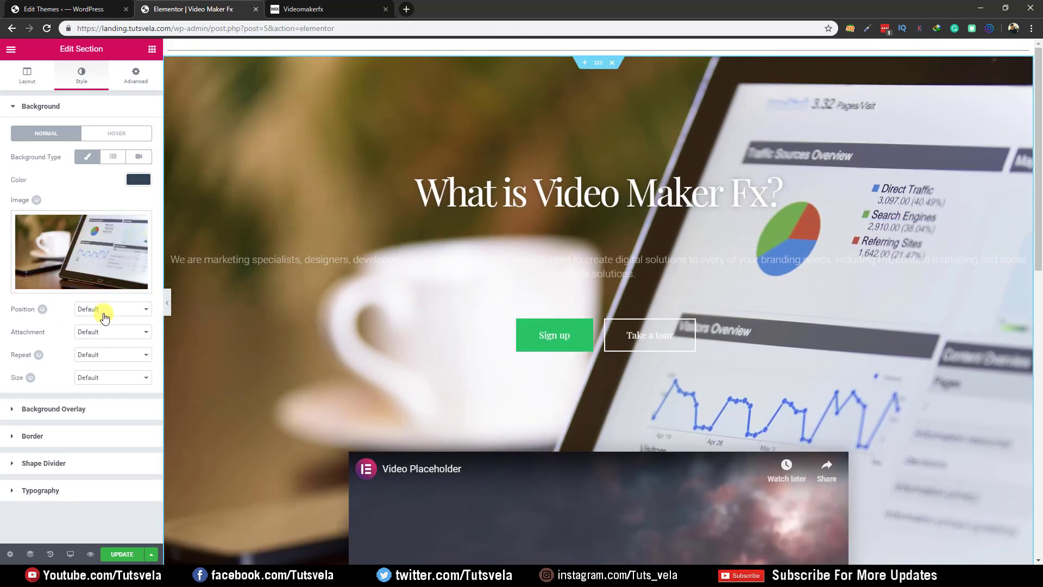
# Step: Try the Scroll and Fixed attachments on the hero section's background image, and return the attachment to Default
pyautogui.click(103, 314)
pyautogui.click(103, 309)
pyautogui.click(122, 335)
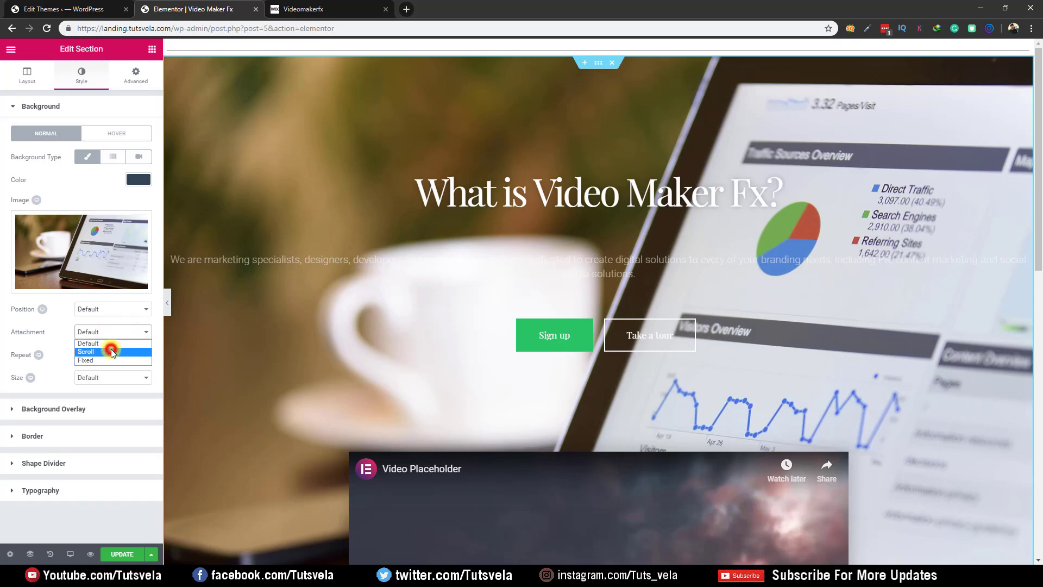
pyautogui.click(111, 351)
pyautogui.scroll(-8, 291, 226)
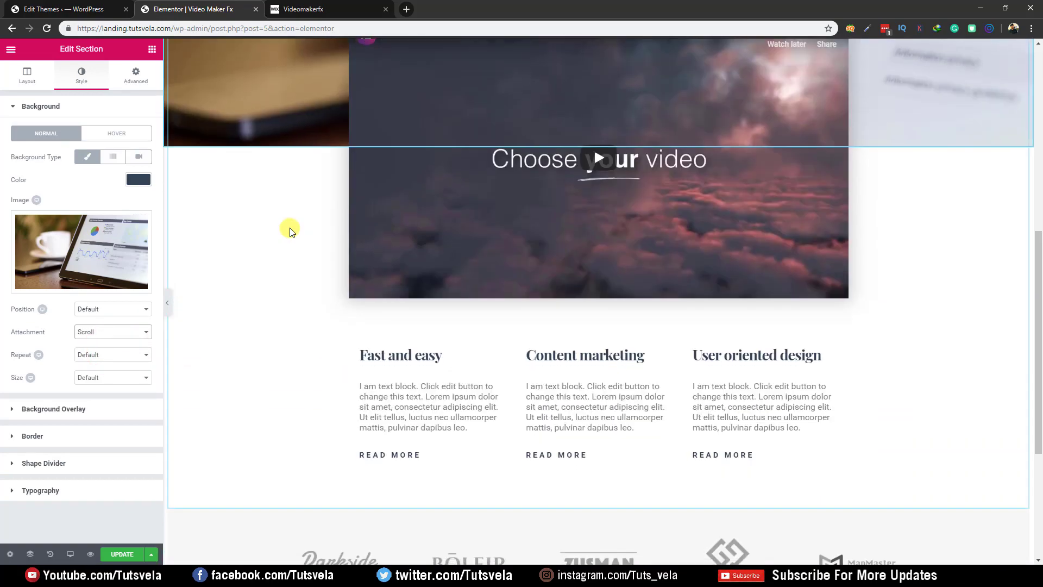
pyautogui.scroll(6, 289, 227)
pyautogui.click(87, 333)
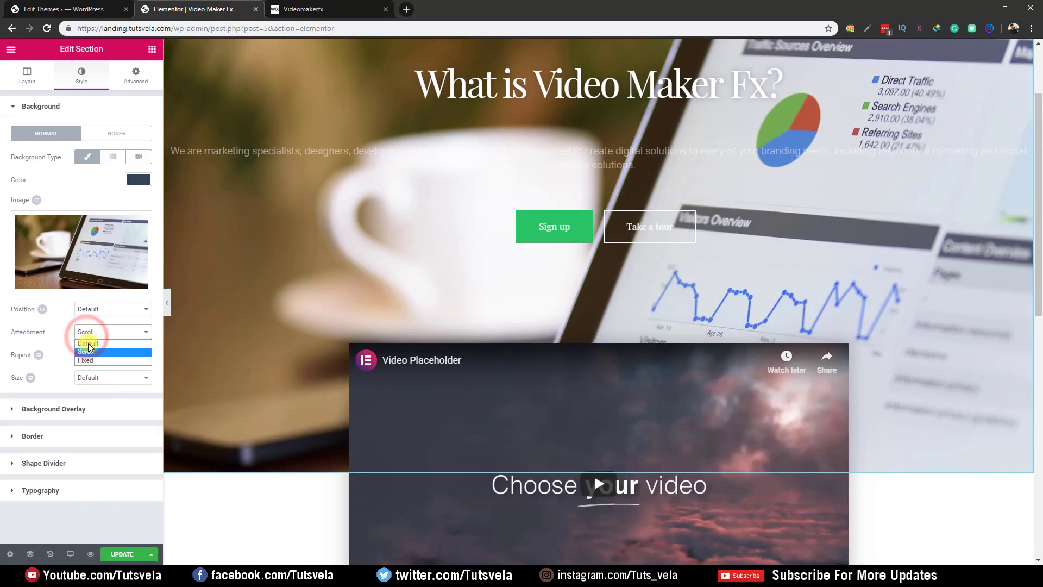
pyautogui.click(87, 343)
pyautogui.click(94, 329)
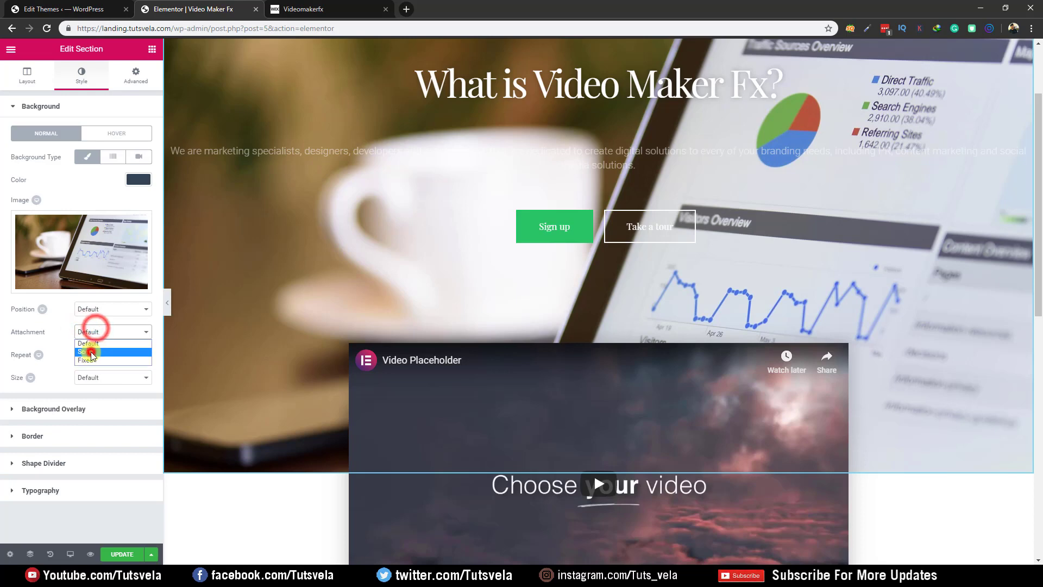
pyautogui.click(87, 352)
pyautogui.click(133, 332)
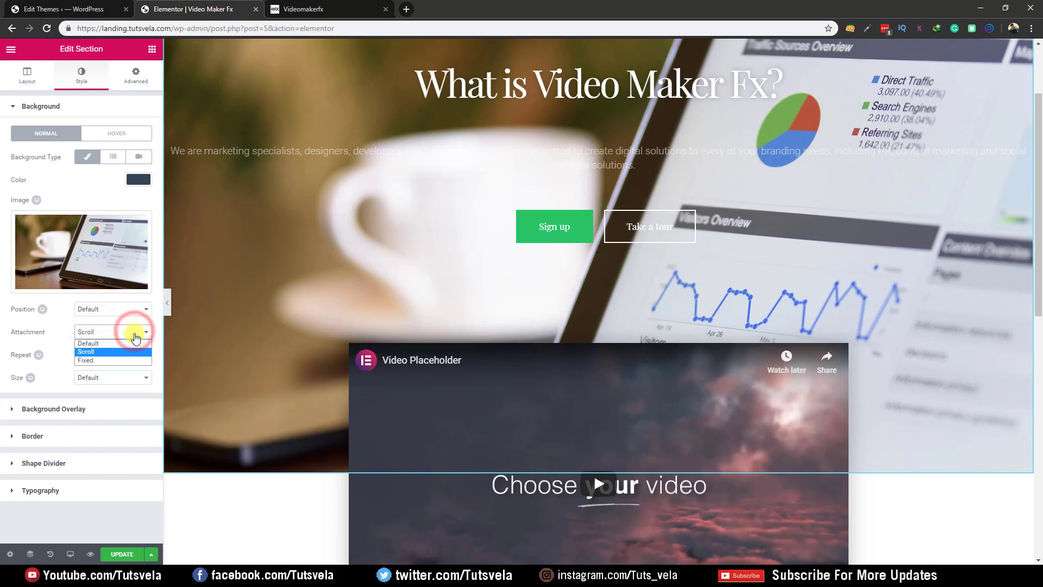
pyautogui.click(104, 360)
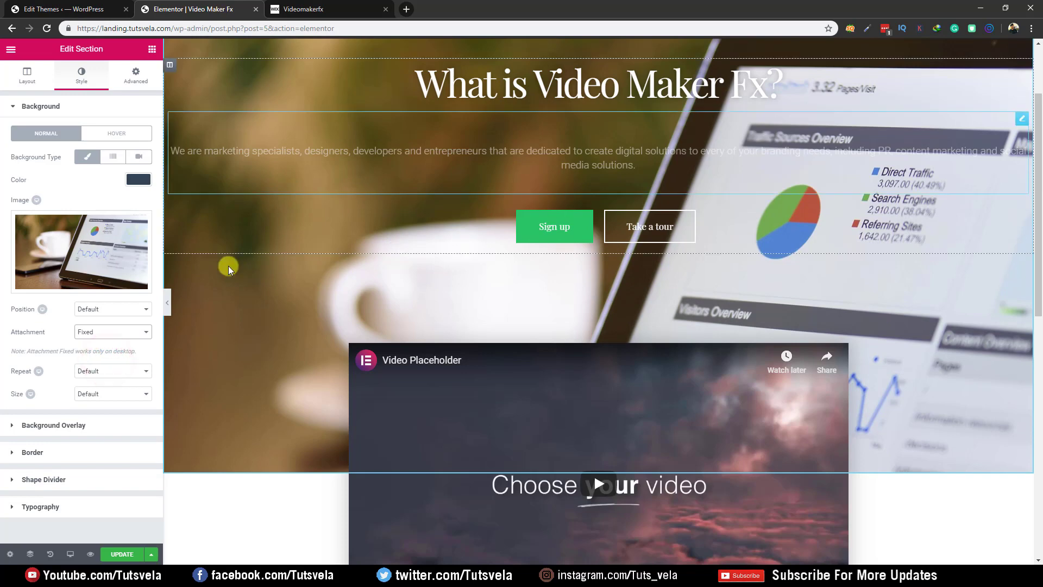
pyautogui.click(124, 332)
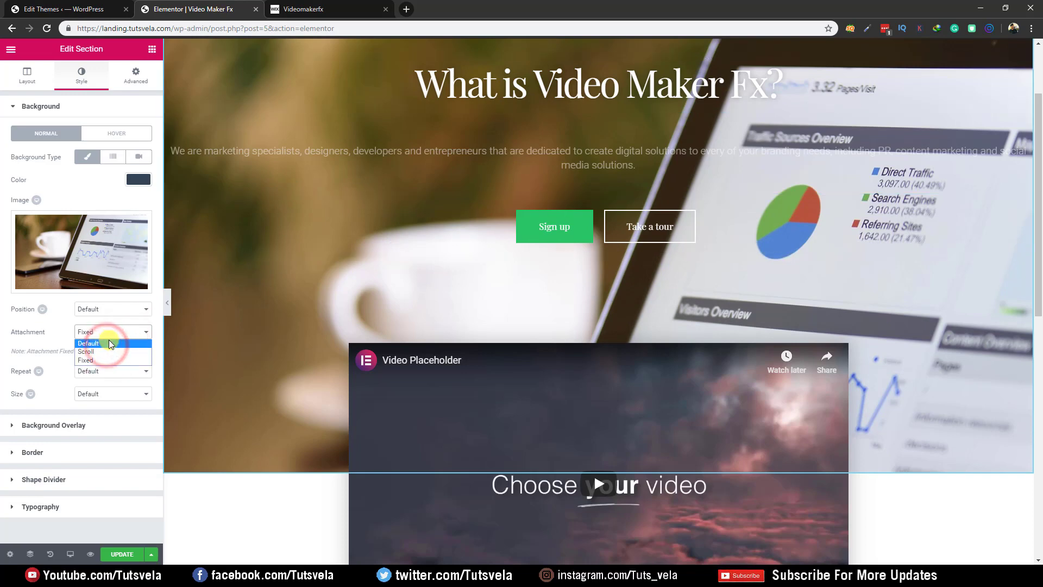
pyautogui.click(110, 343)
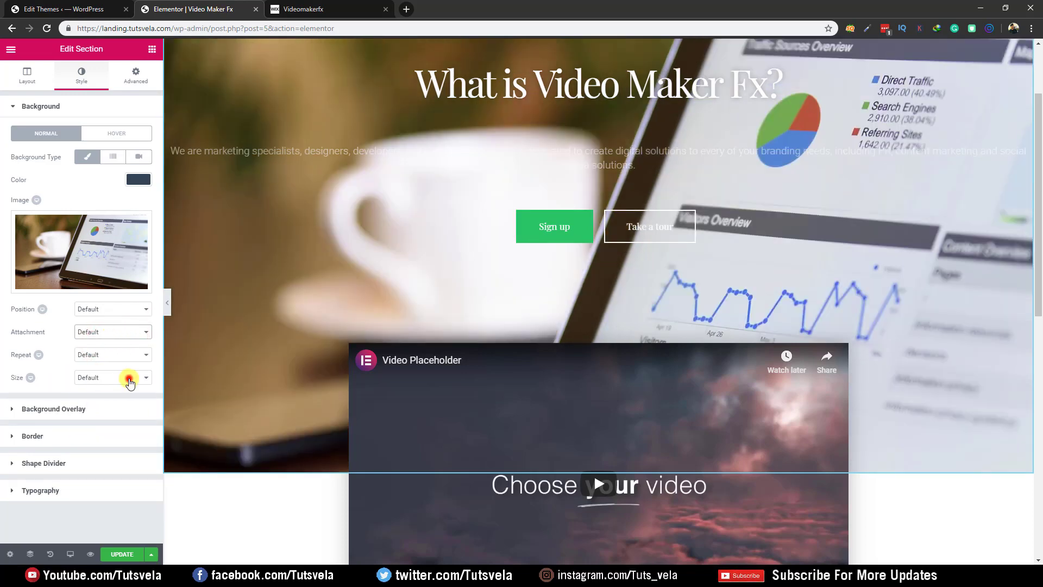
# Step: Set the hero section's background image size to Auto
pyautogui.click(130, 380)
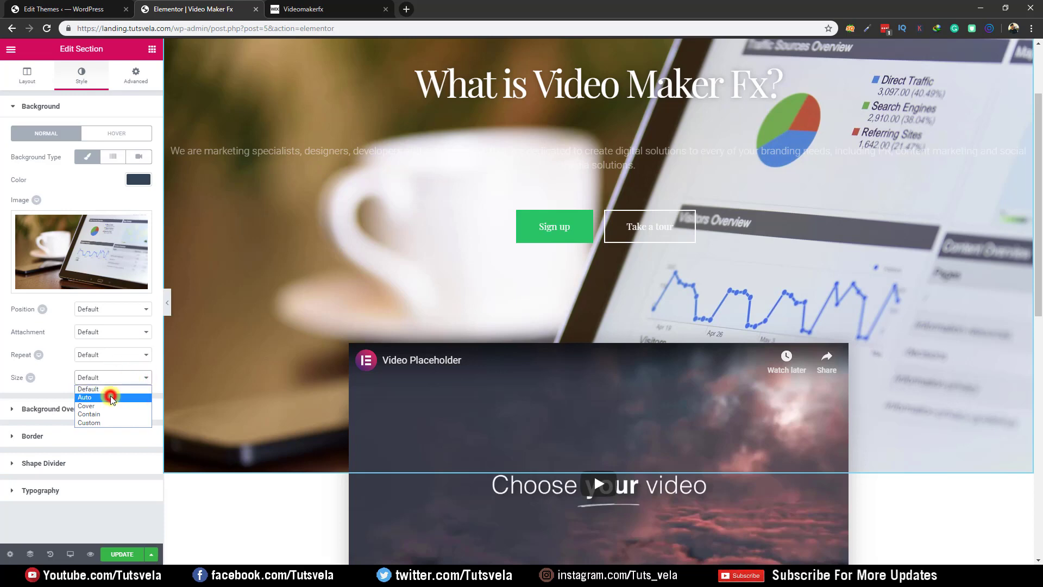
pyautogui.click(110, 398)
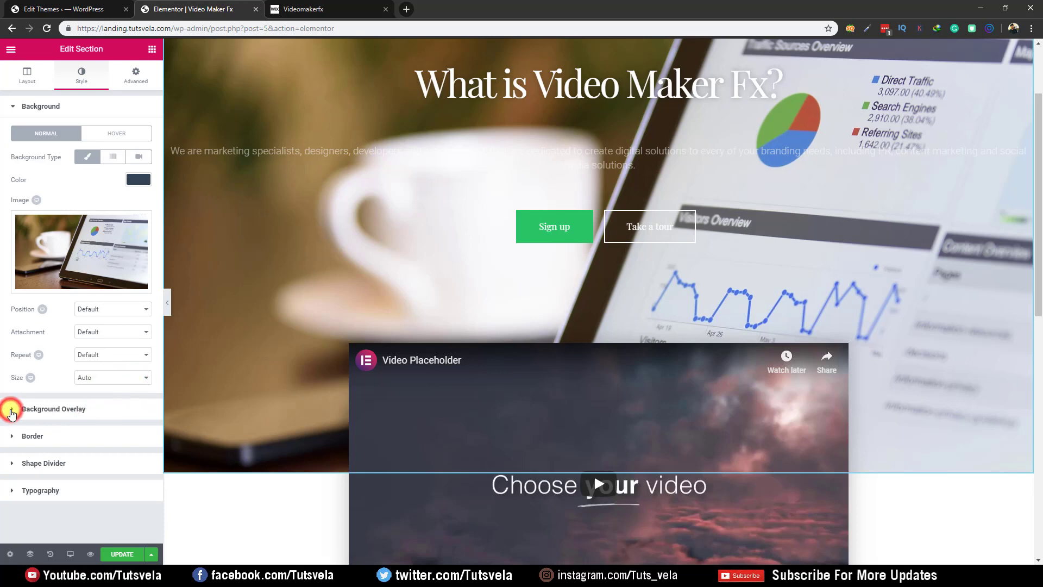
# Step: Give the hero section a Classic background overlay in black with the Screen blend mode
pyautogui.click(11, 411)
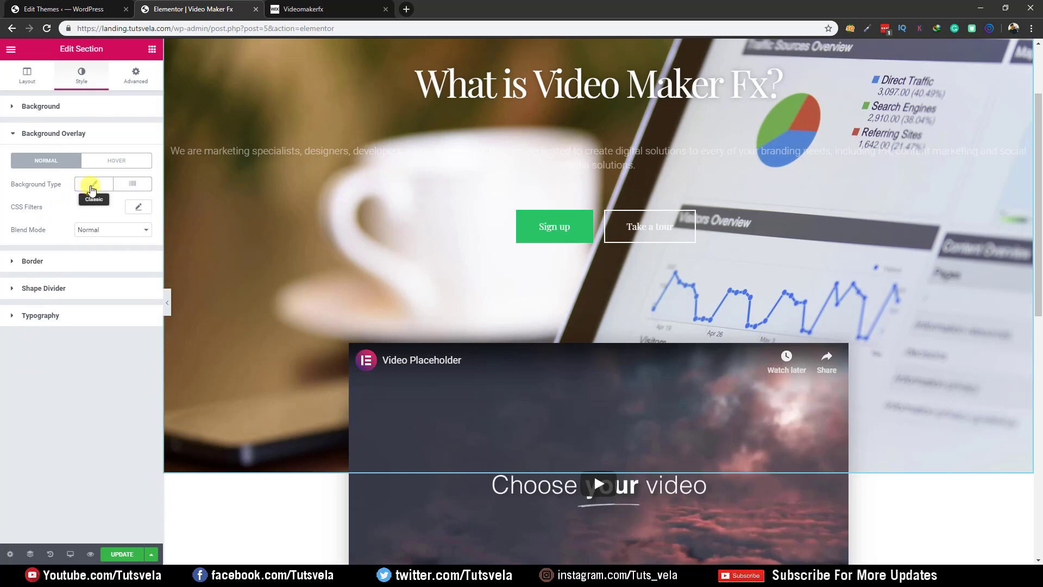
pyautogui.click(91, 230)
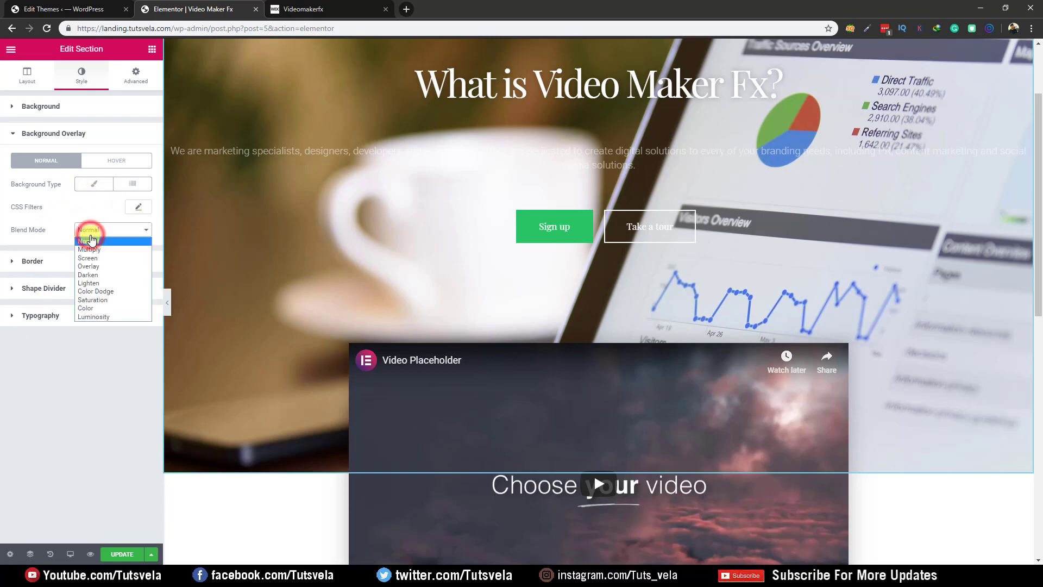
pyautogui.click(88, 258)
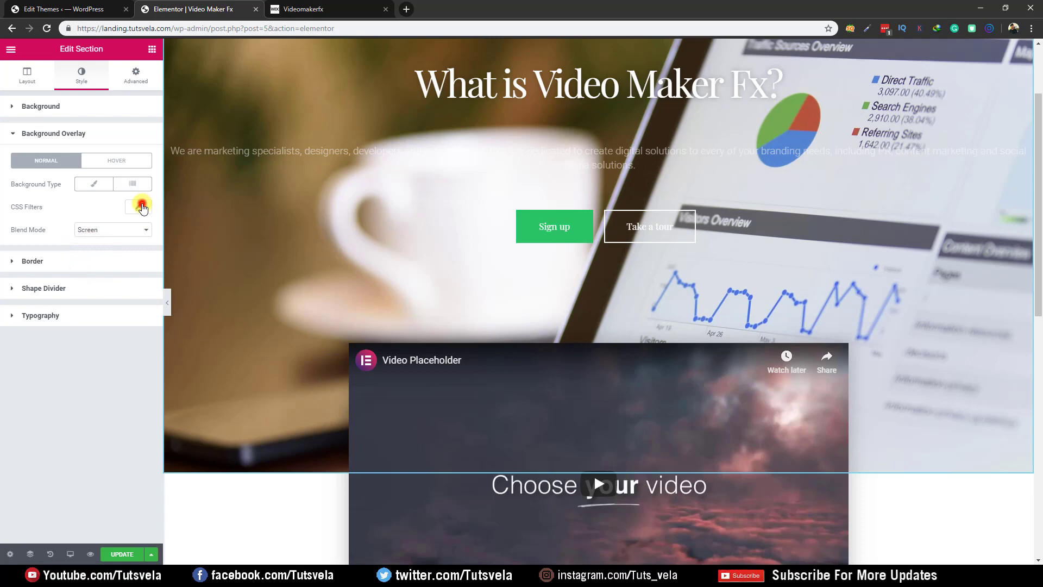
pyautogui.click(142, 206)
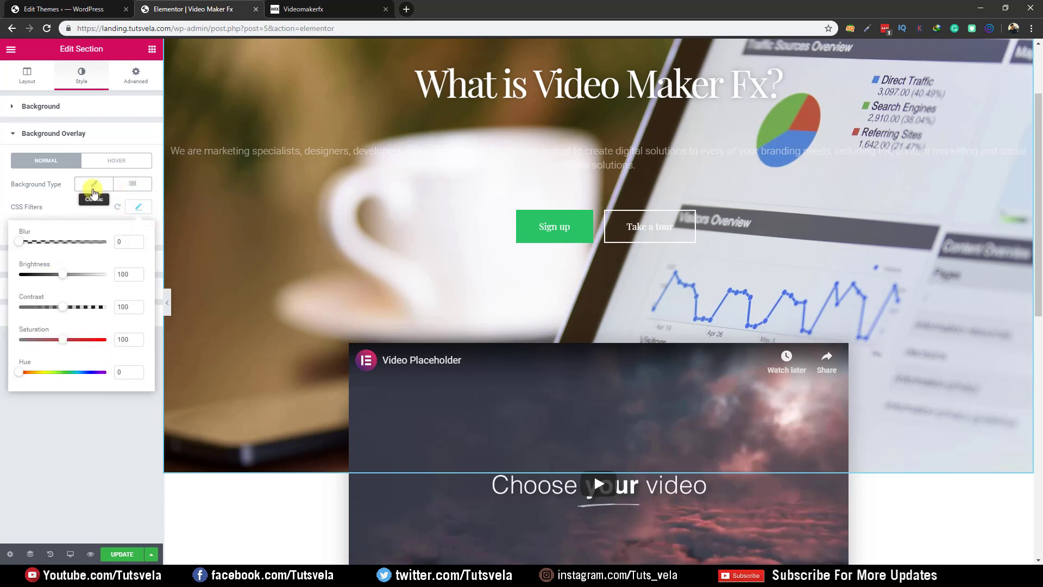
pyautogui.click(93, 190)
pyautogui.click(130, 206)
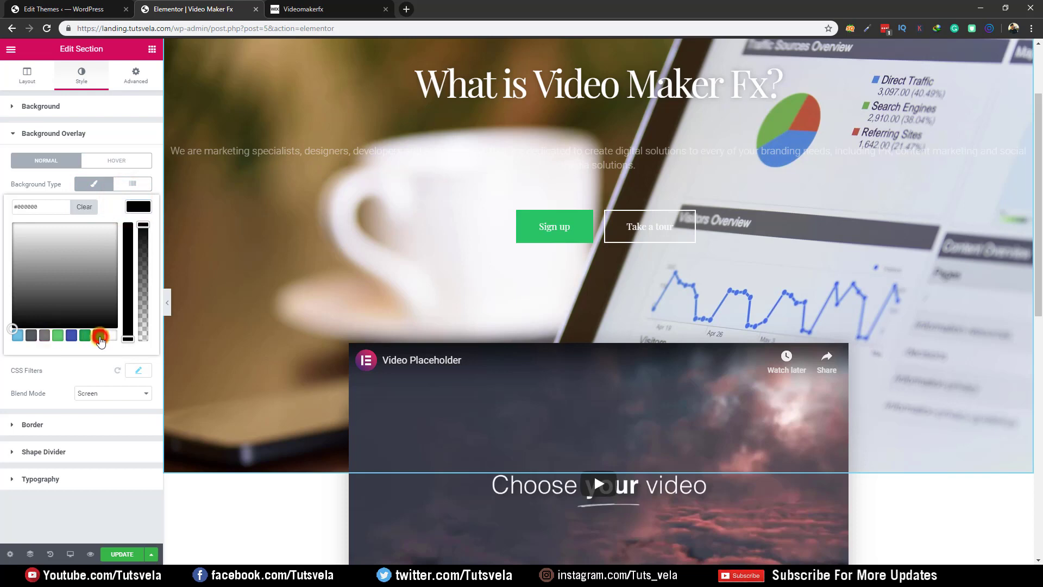
pyautogui.click(37, 175)
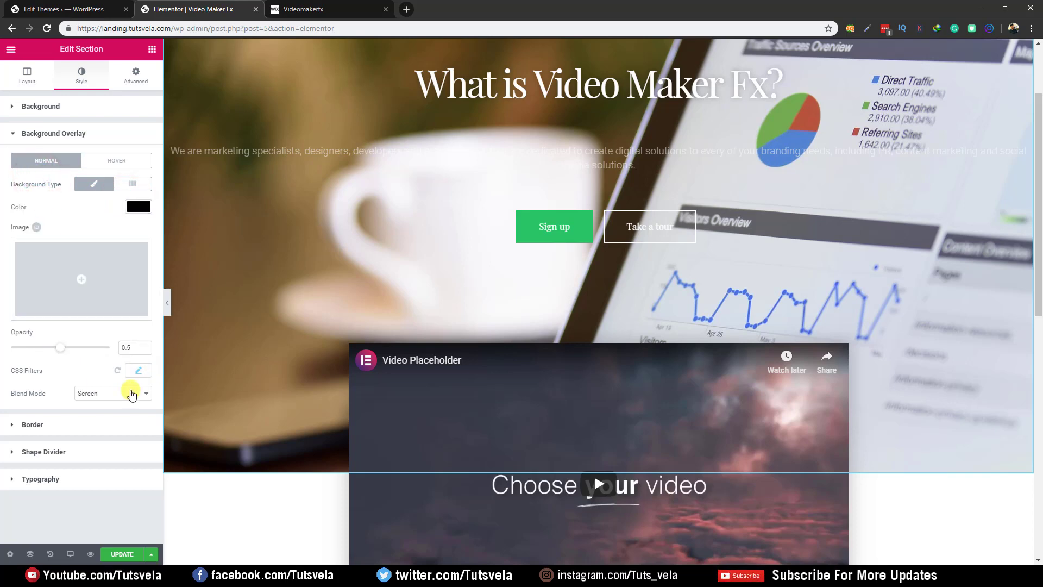
# Step: Try the Multiply blend mode on the hero section's background overlay, and set it to Normal
pyautogui.click(131, 394)
pyautogui.click(126, 408)
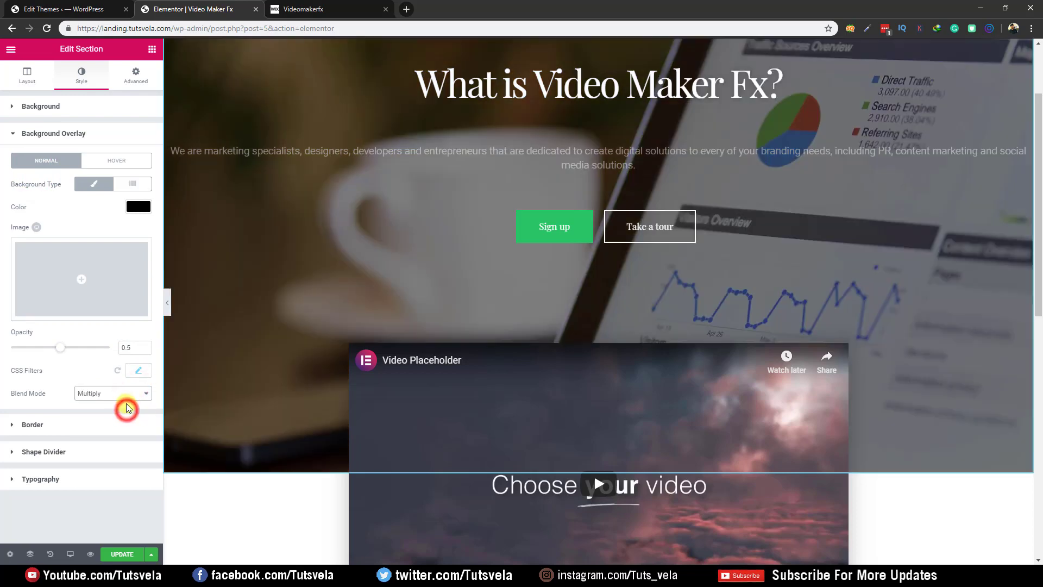
pyautogui.click(121, 396)
pyautogui.click(116, 406)
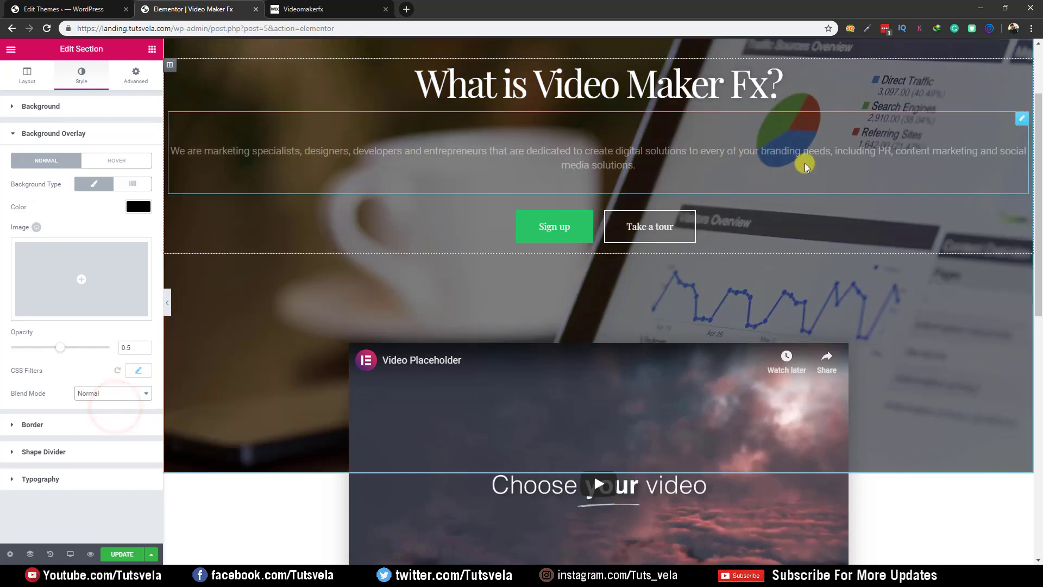
pyautogui.scroll(2, 636, 220)
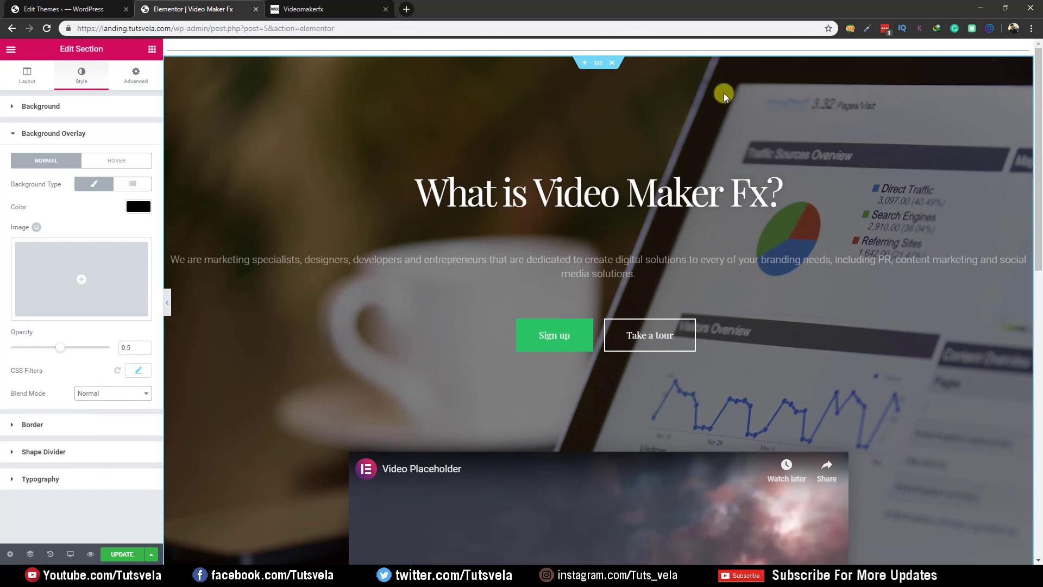
pyautogui.scroll(-4, 489, 228)
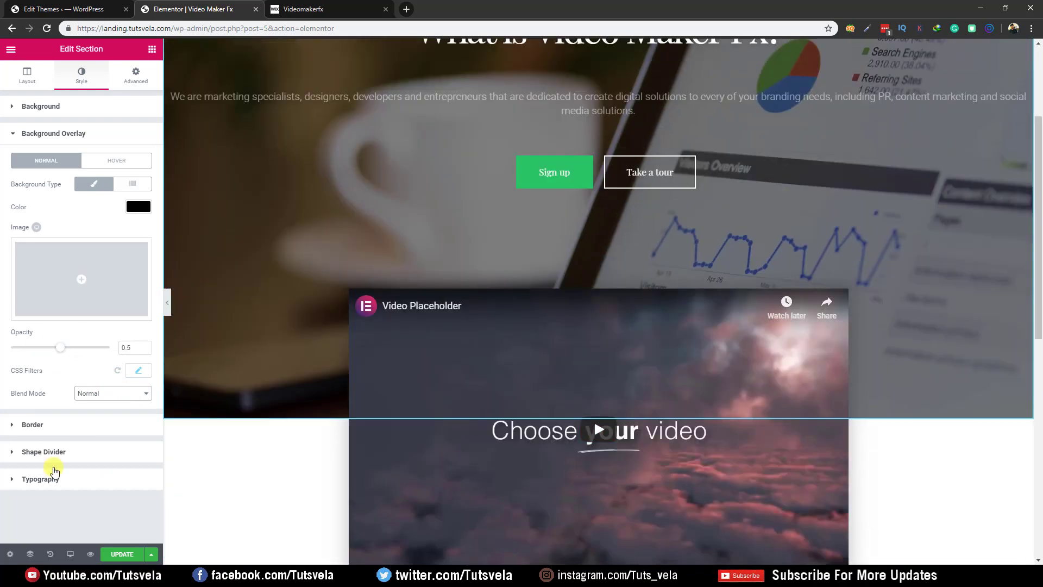
# Step: Review the hero section's shape divider, typography, margin and padding, and responsive visibility options
pyautogui.click(5, 454)
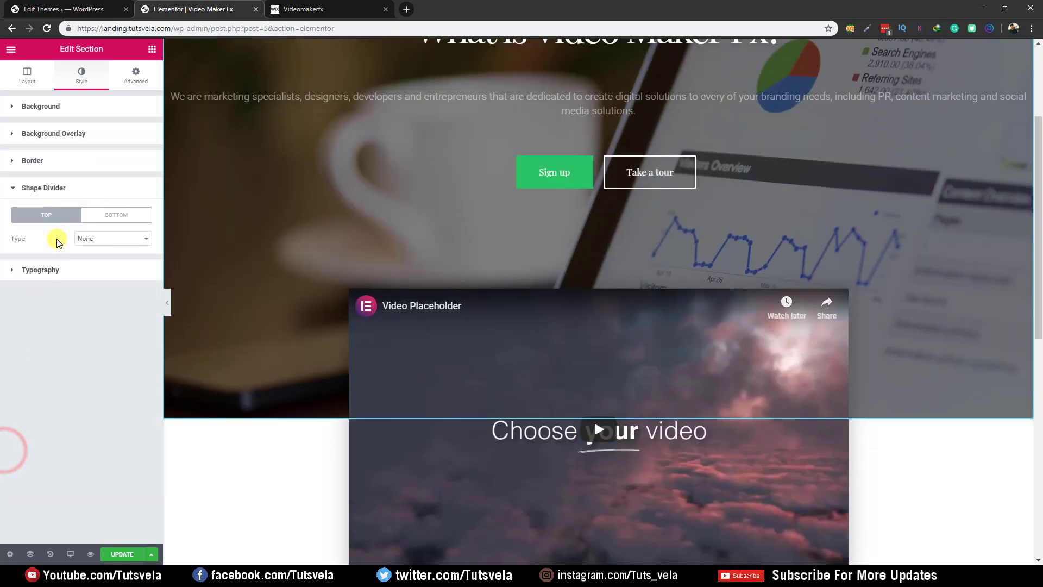
pyautogui.click(12, 271)
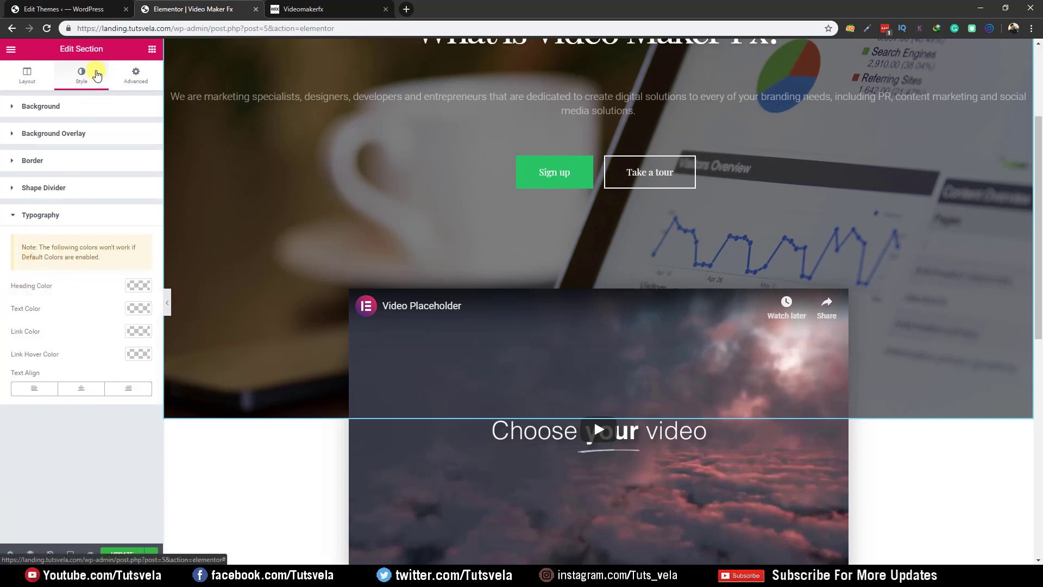
pyautogui.click(128, 78)
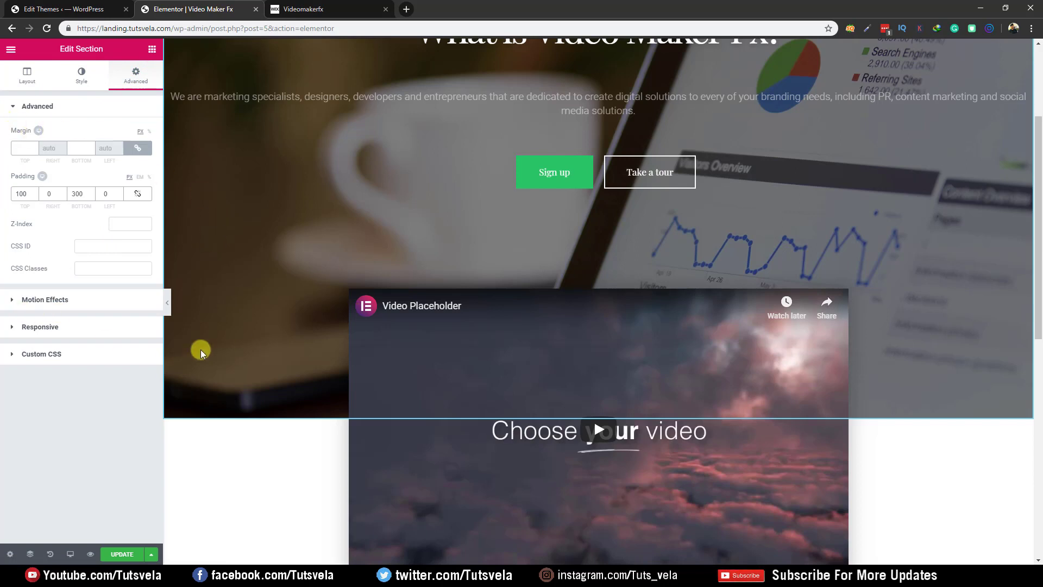
pyautogui.click(12, 326)
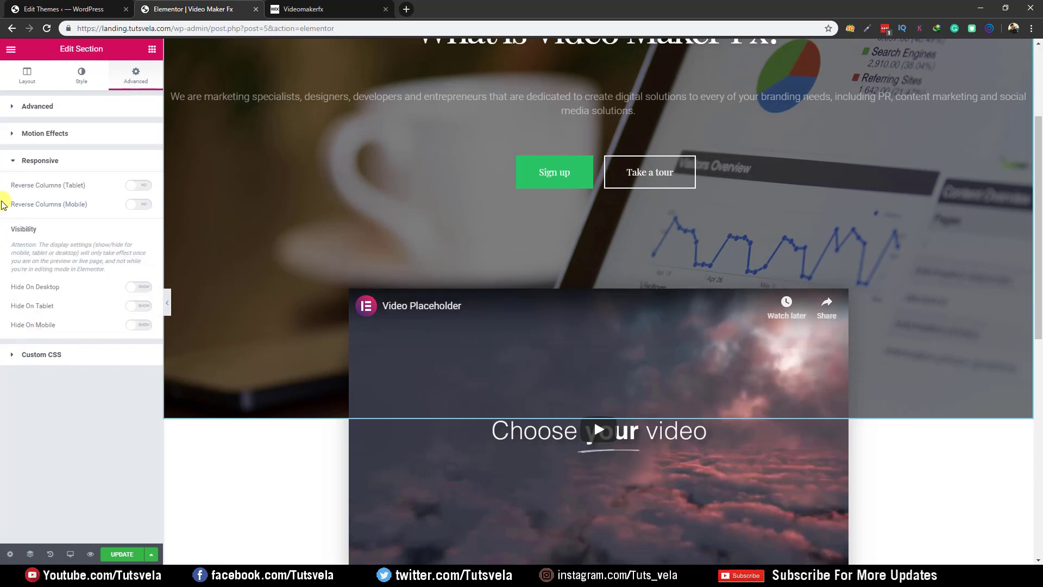
pyautogui.click(7, 159)
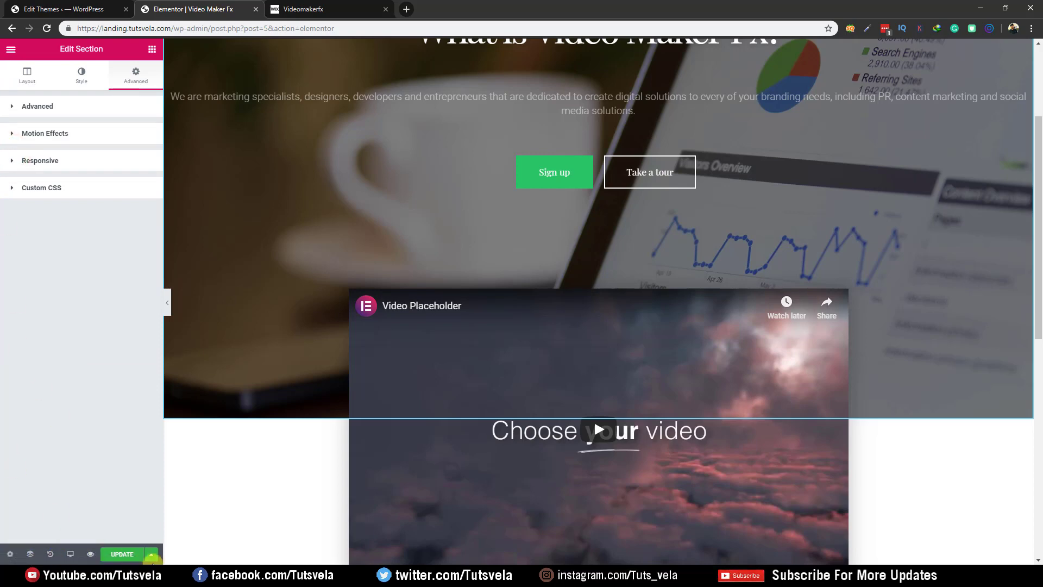
# Step: Close the Videomakerfx tab and open the live site from the WordPress dashboard in a new tab
pyautogui.click(318, 8)
pyautogui.click(386, 11)
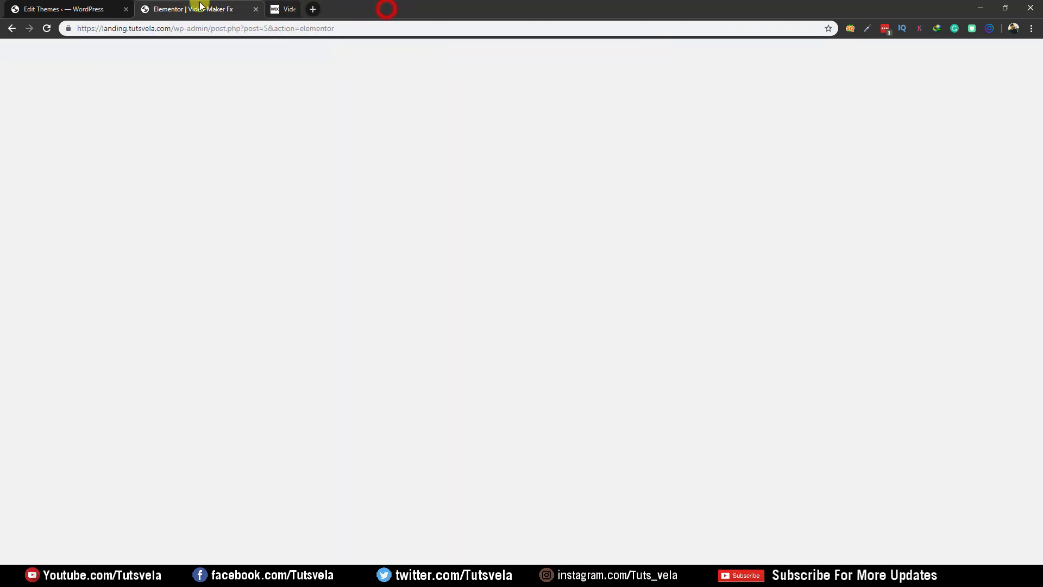
pyautogui.click(62, 13)
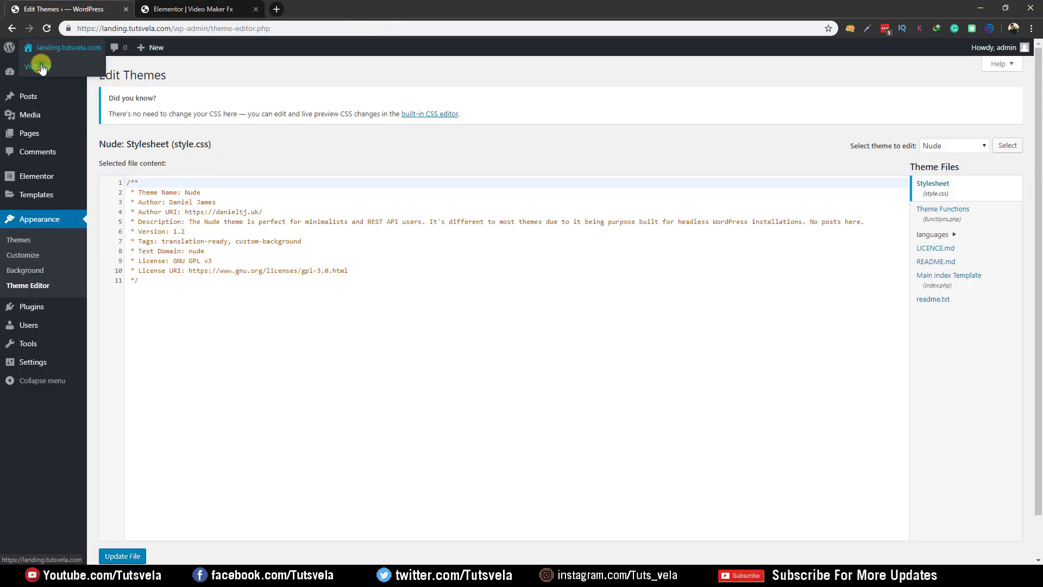
pyautogui.moveTo(65, 47)
pyautogui.click(49, 65)
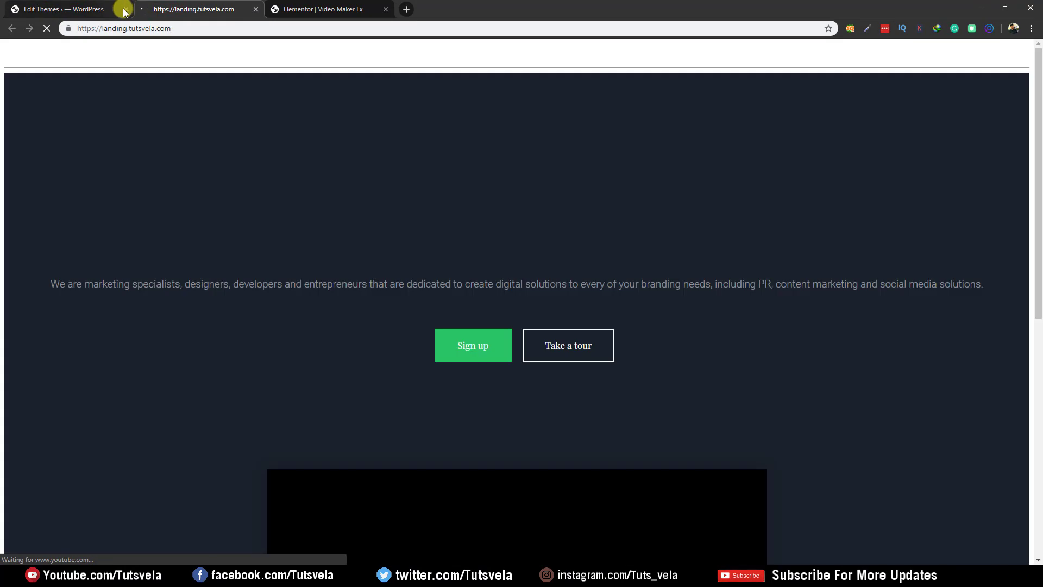
# Step: Close the Edit Themes tab and examine the hero section's heading and background on the live landing page
pyautogui.click(126, 9)
pyautogui.moveTo(124, 9); pyautogui.dragTo(266, 4)
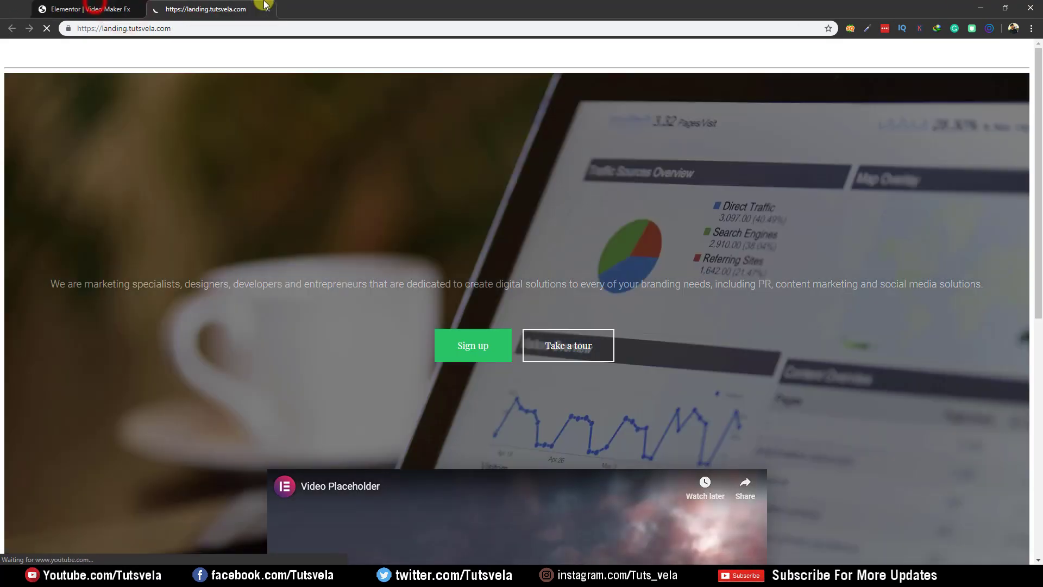
pyautogui.moveTo(300, 207); pyautogui.dragTo(755, 225)
pyautogui.click(752, 226)
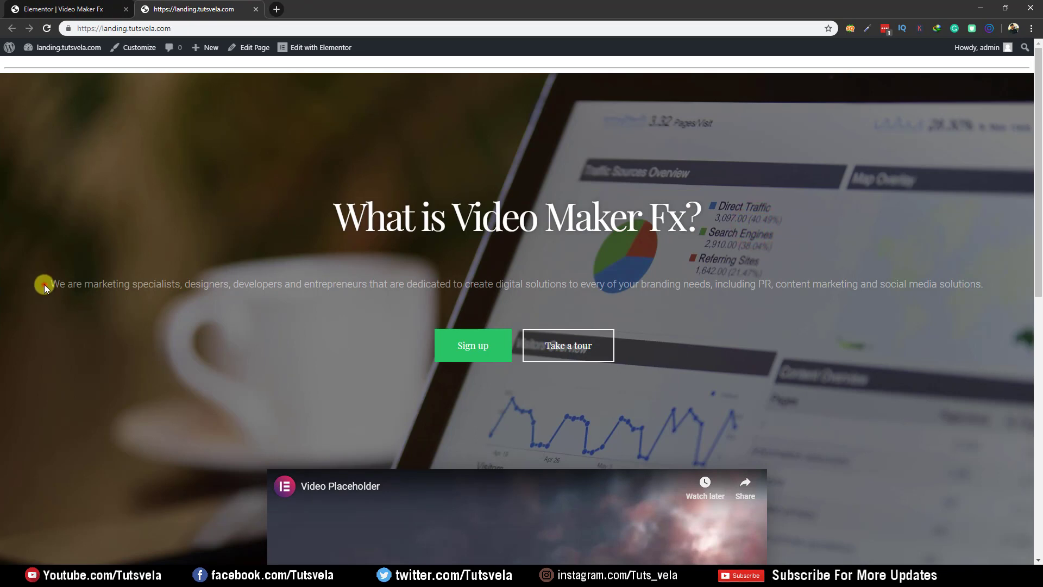
# Step: Examine the hero description on the live page, and open that paragraph's text for editing in the Elementor page
pyautogui.moveTo(45, 288); pyautogui.dragTo(1038, 258)
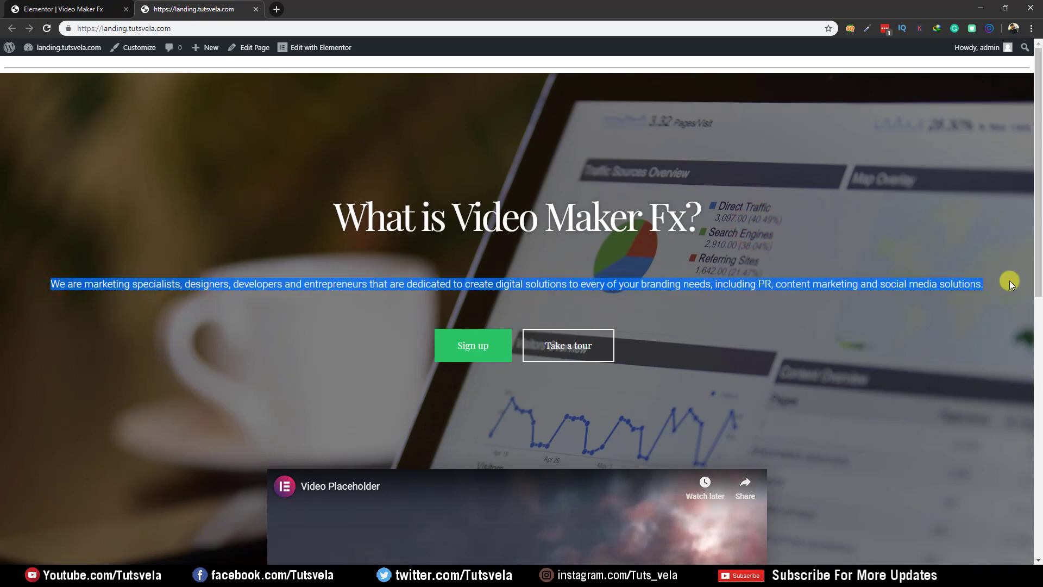
pyautogui.scroll(-2, 860, 233)
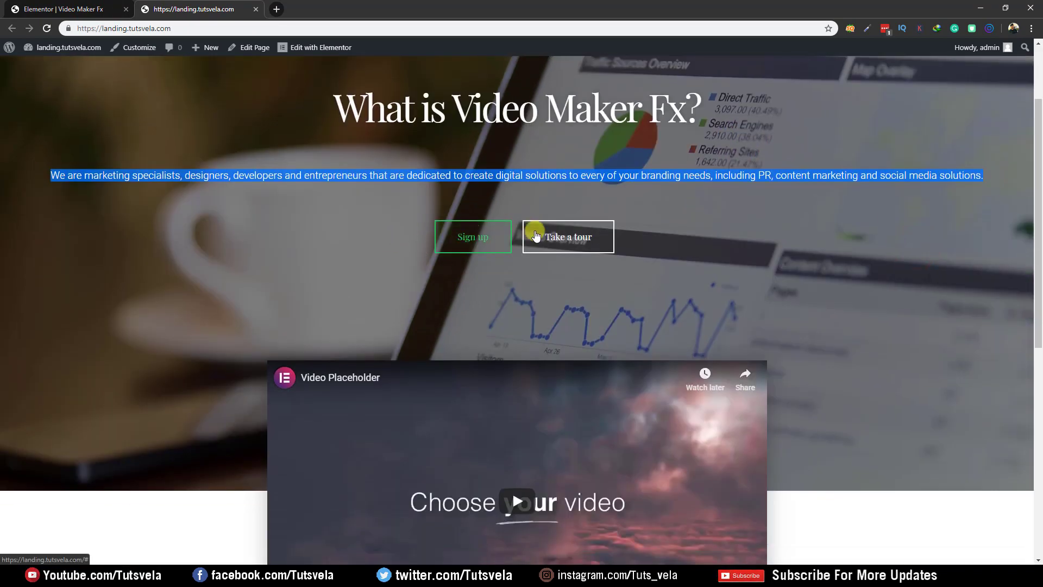
pyautogui.click(6, 3)
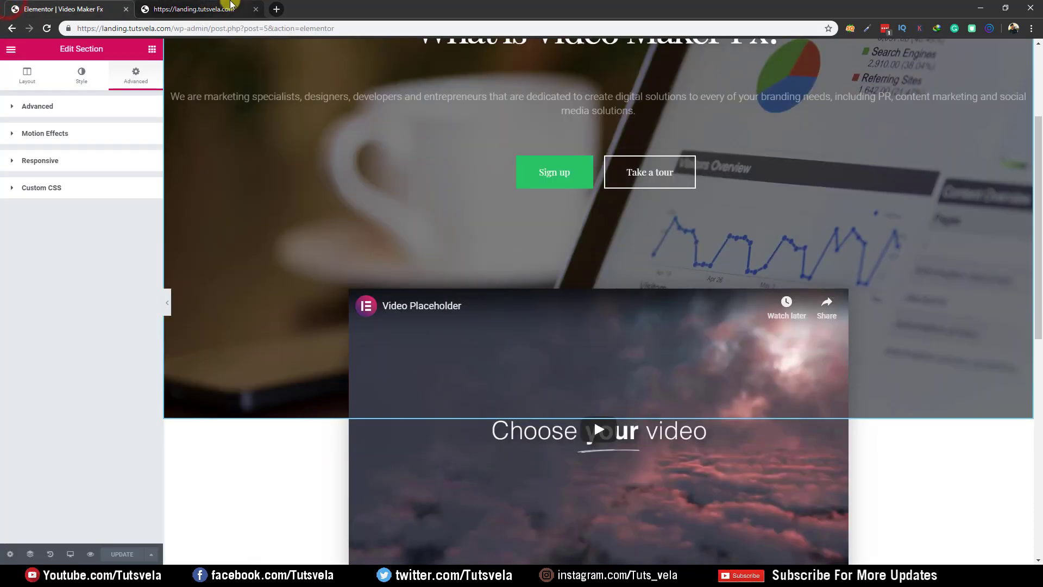
pyautogui.scroll(3, 268, 149)
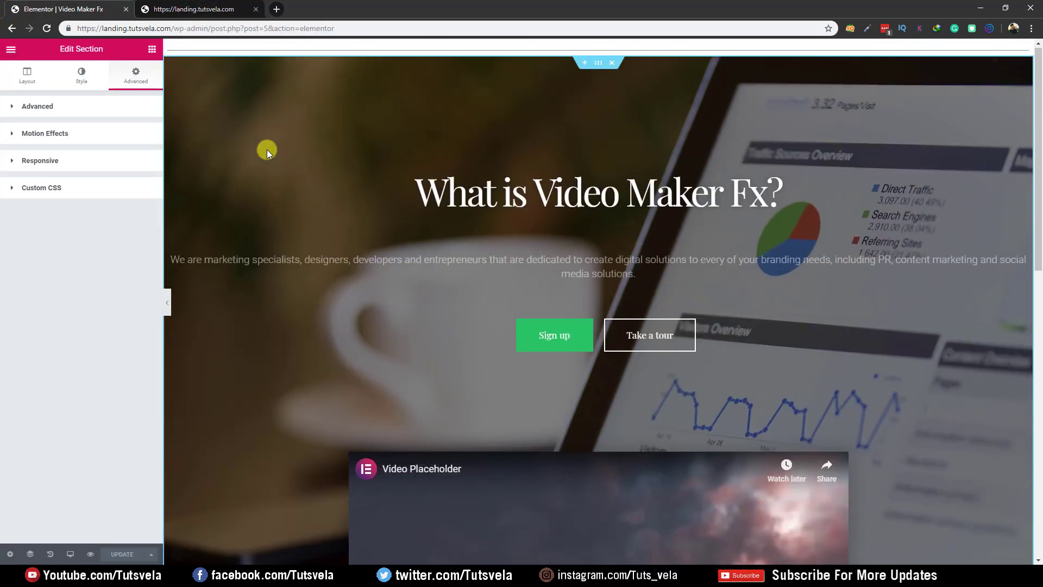
pyautogui.tripleClick(263, 267)
pyautogui.click(59, 269)
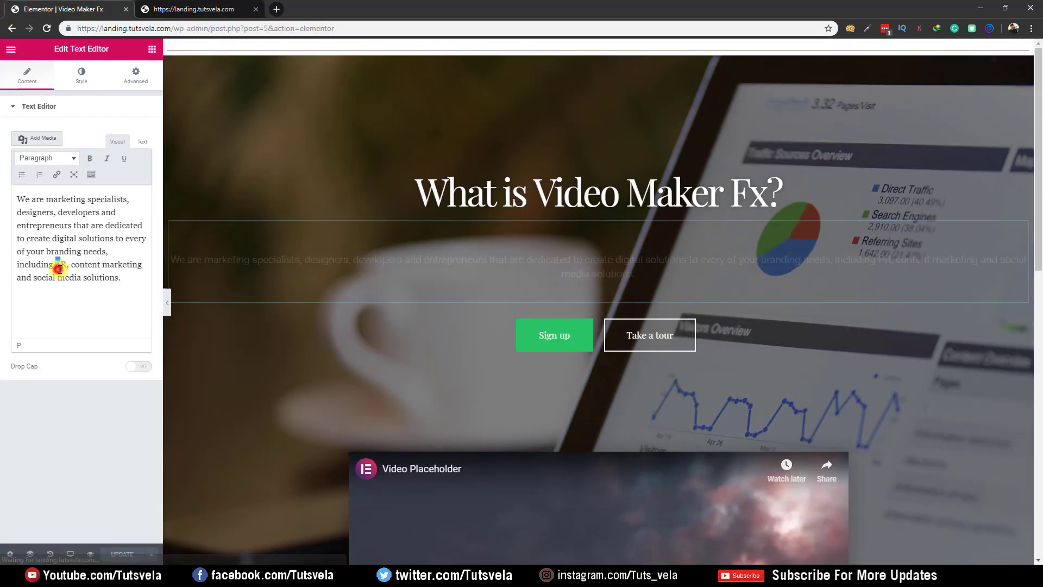
pyautogui.moveTo(59, 270); pyautogui.dragTo(1, 197)
pyautogui.click(115, 262)
# Step: Change the Sign up button's text to "Get Your Copy Of Software + Bonuses From Here"
pyautogui.click(563, 337)
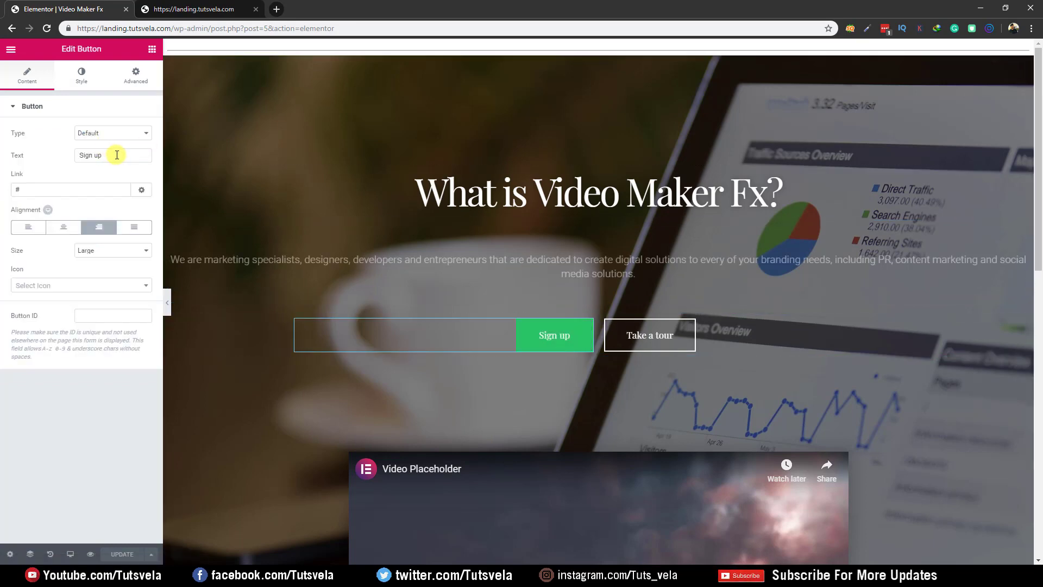
pyautogui.moveTo(116, 155); pyautogui.dragTo(54, 159)
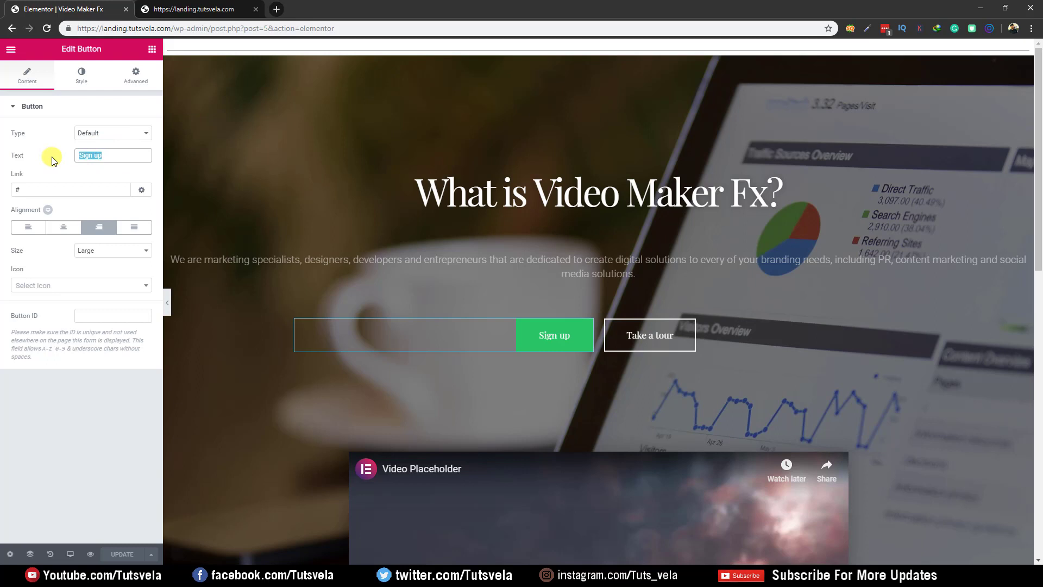
pyautogui.write('et Your')
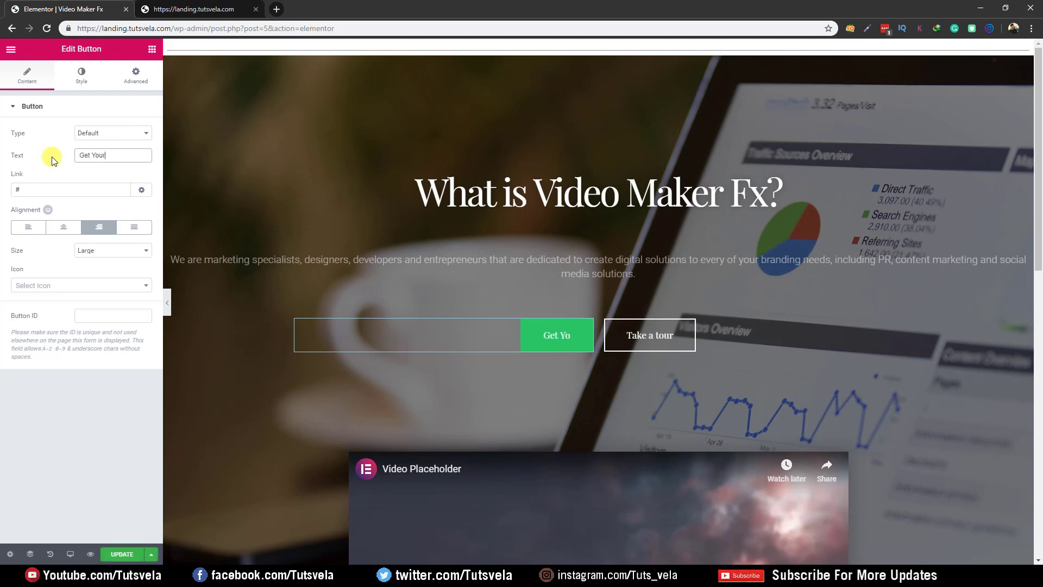
pyautogui.write(' Cop')
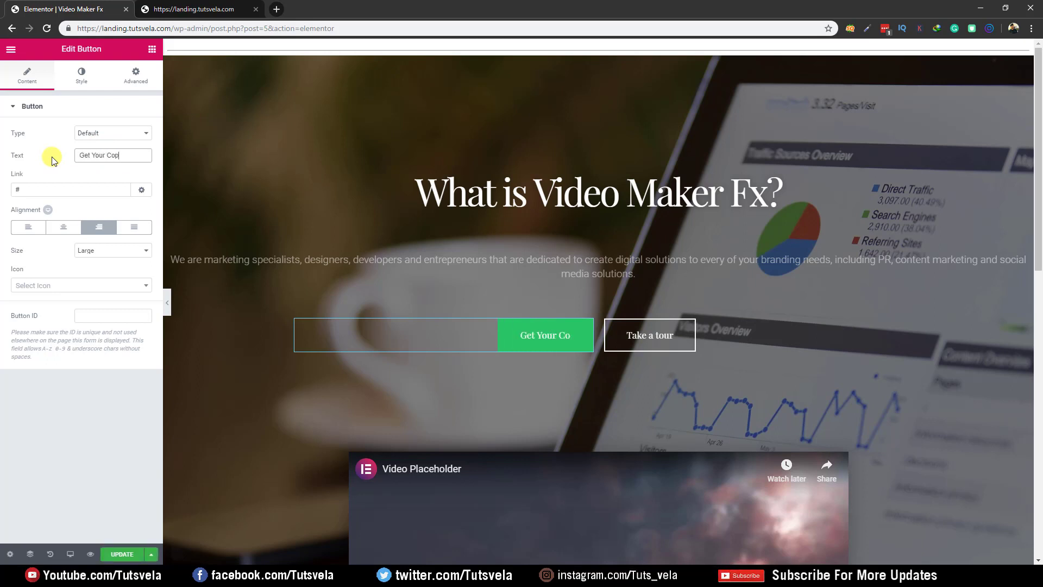
pyautogui.write('y Of Software')
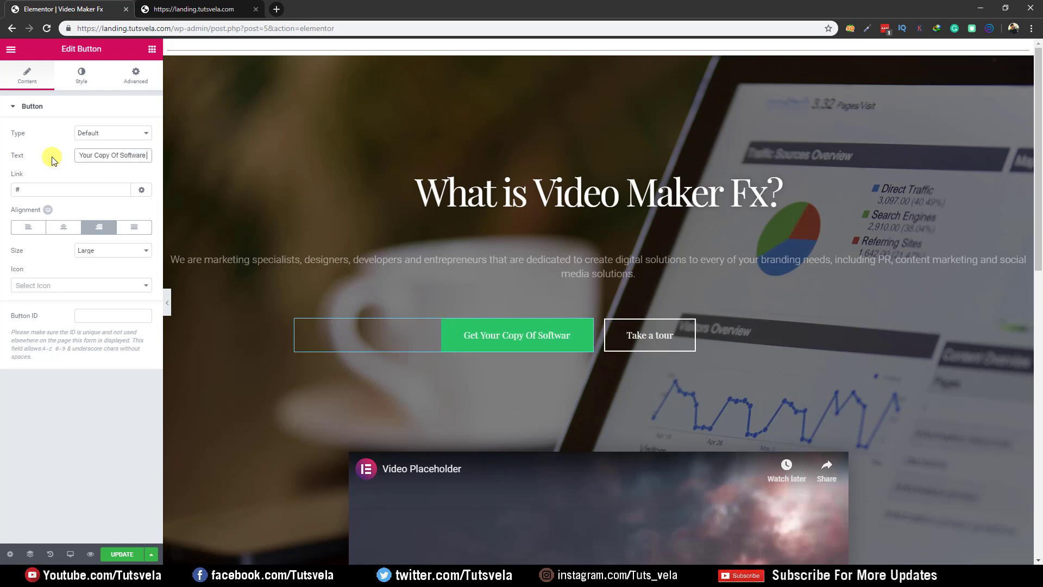
pyautogui.write(' + Bonu')
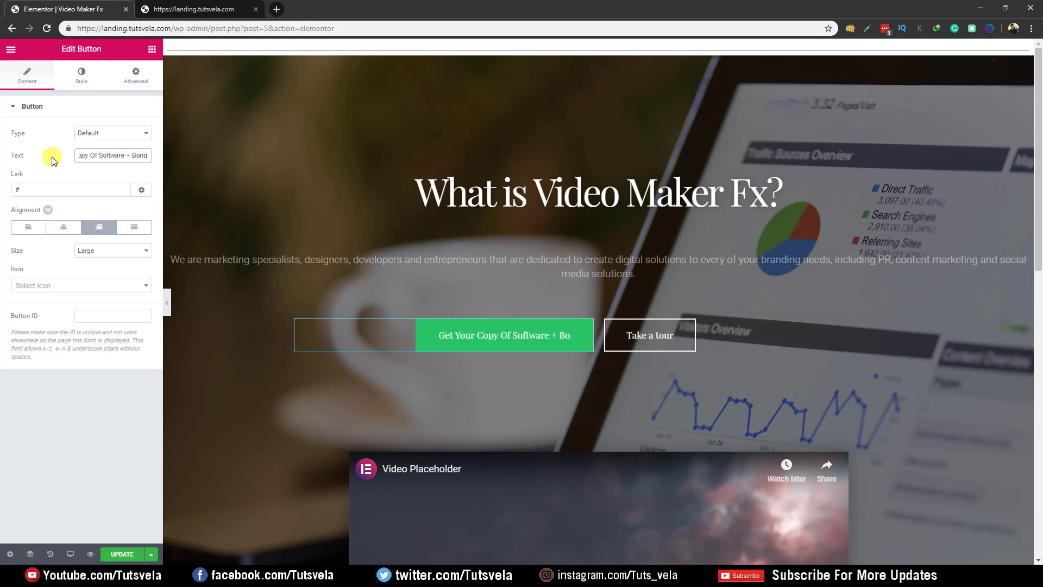
pyautogui.write('ses From Here')
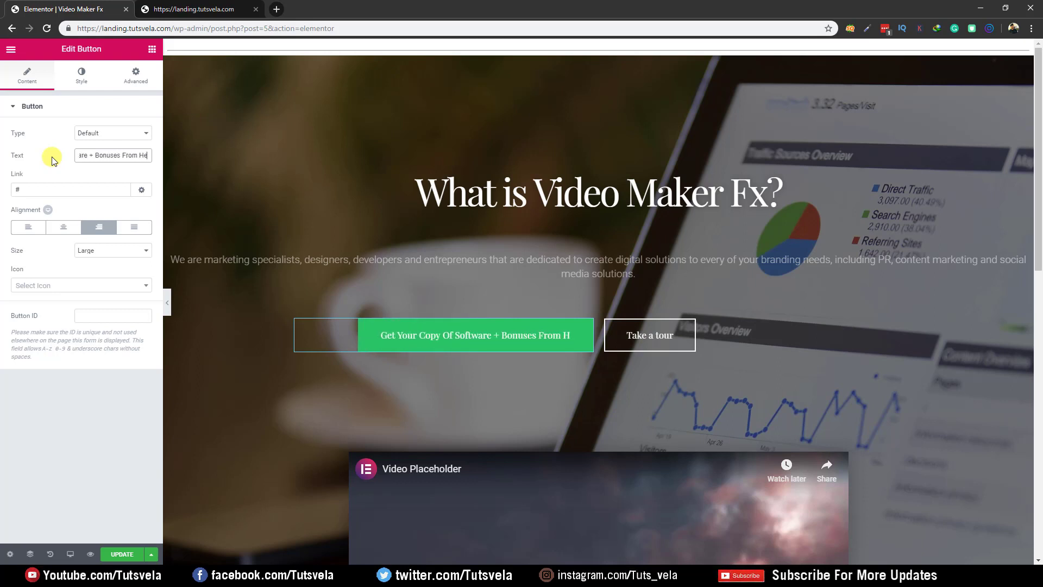
# Step: Delete the Take a tour button and the inner section that holds the hero buttons
pyautogui.click(685, 335)
pyautogui.press('Delete')
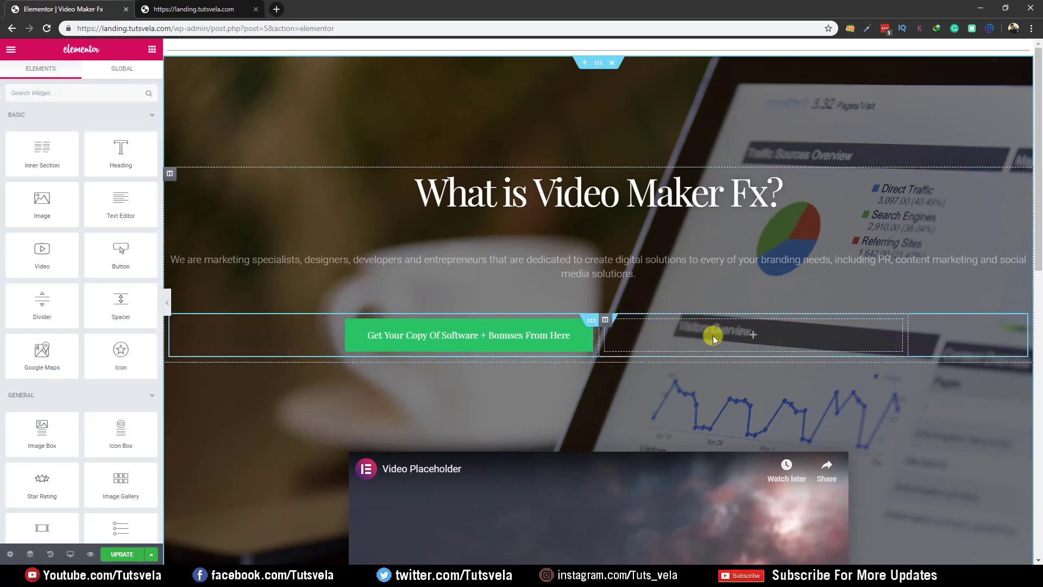
pyautogui.click(714, 337)
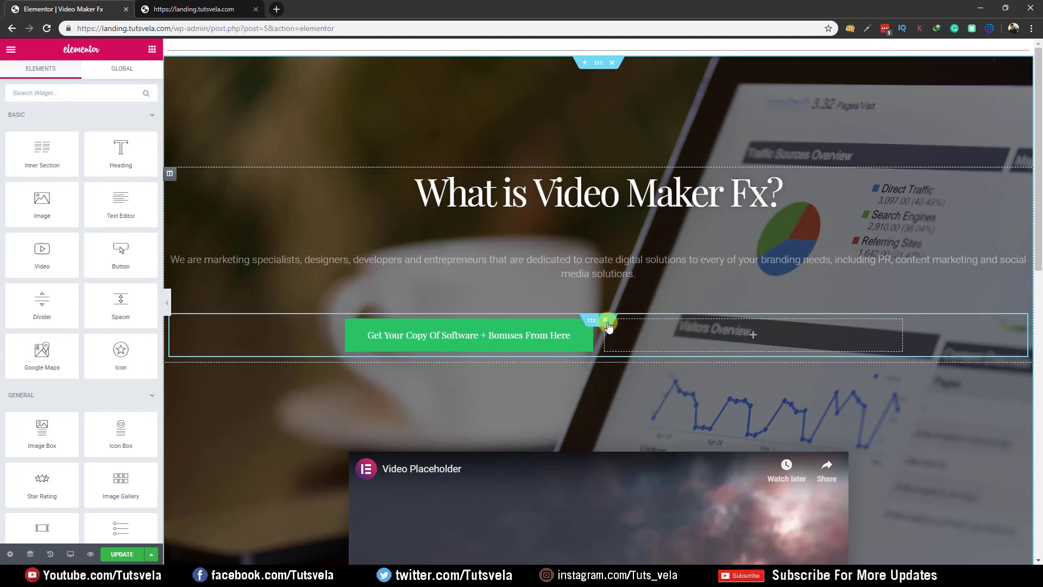
pyautogui.click(608, 323)
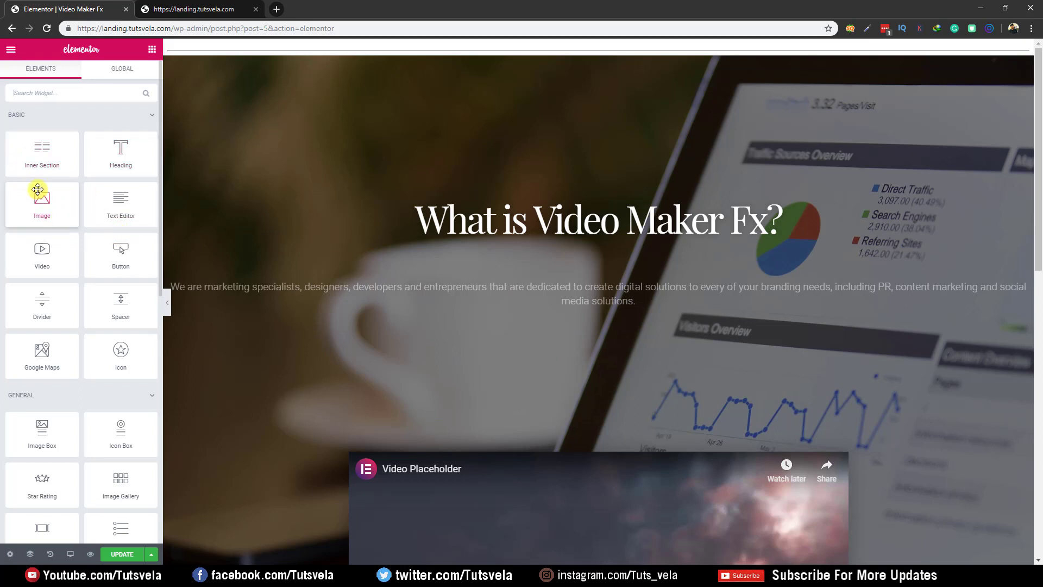
# Step: Add a Button widget directly below the hero description and select its label text
pyautogui.moveTo(125, 259); pyautogui.dragTo(623, 326)
pyautogui.click(210, 338)
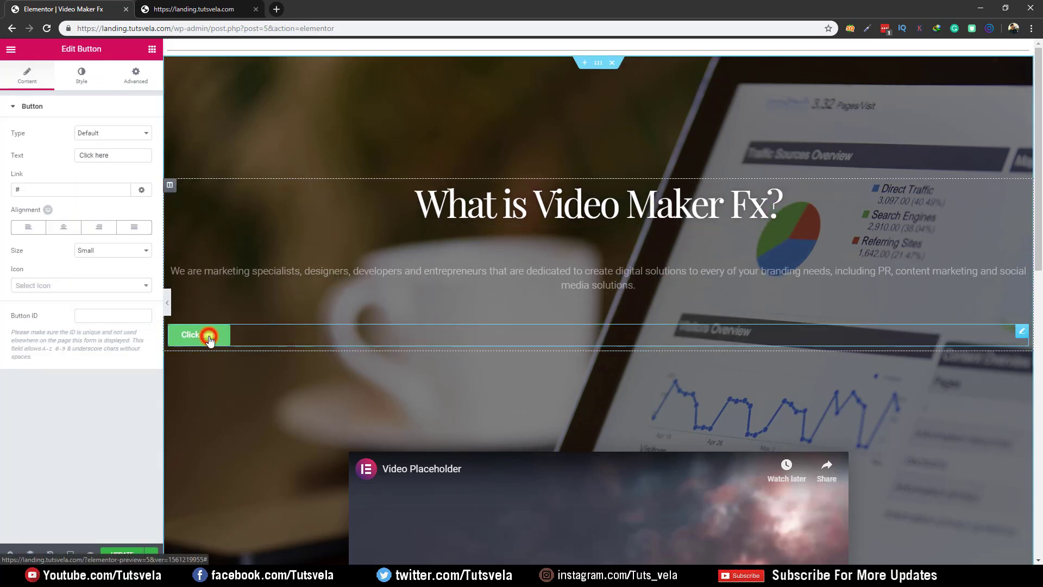
pyautogui.tripleClick(117, 155)
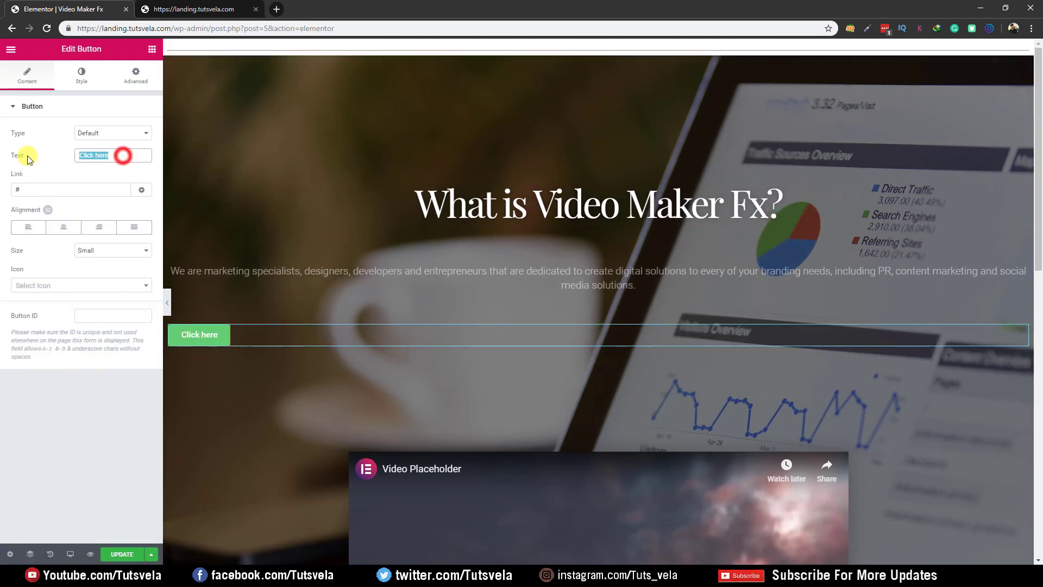
# Step: Try the Info, Success and Danger types on the new button, and set the type to Default
pyautogui.click(91, 133)
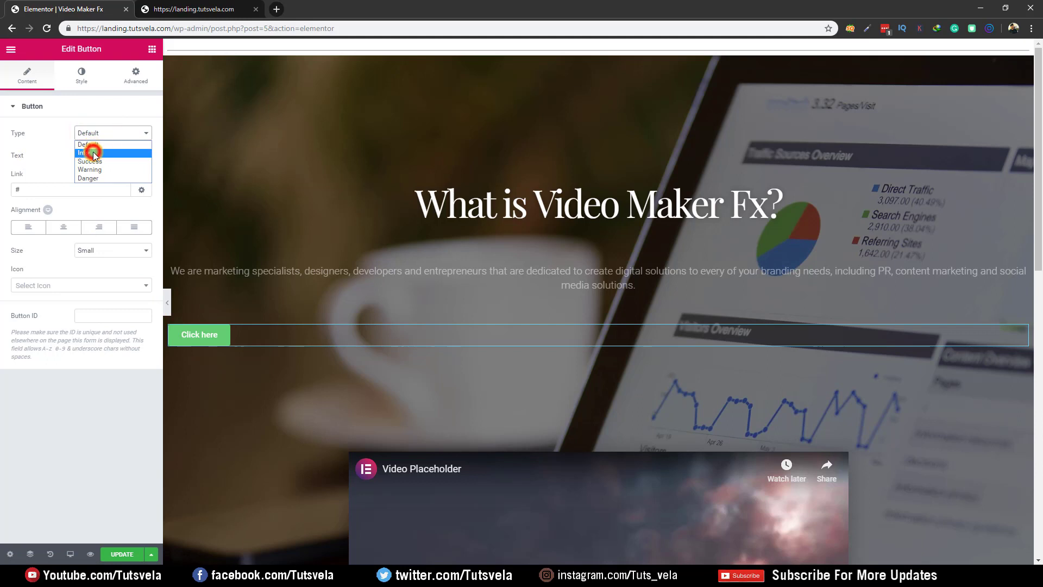
pyautogui.click(93, 152)
pyautogui.click(98, 132)
pyautogui.click(100, 161)
pyautogui.click(108, 136)
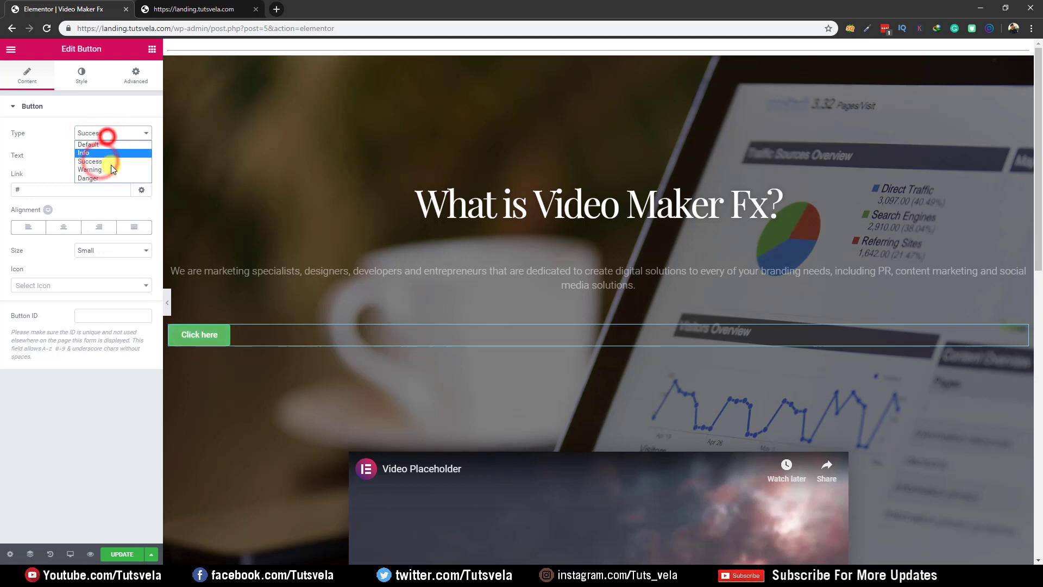
pyautogui.click(112, 179)
pyautogui.click(110, 135)
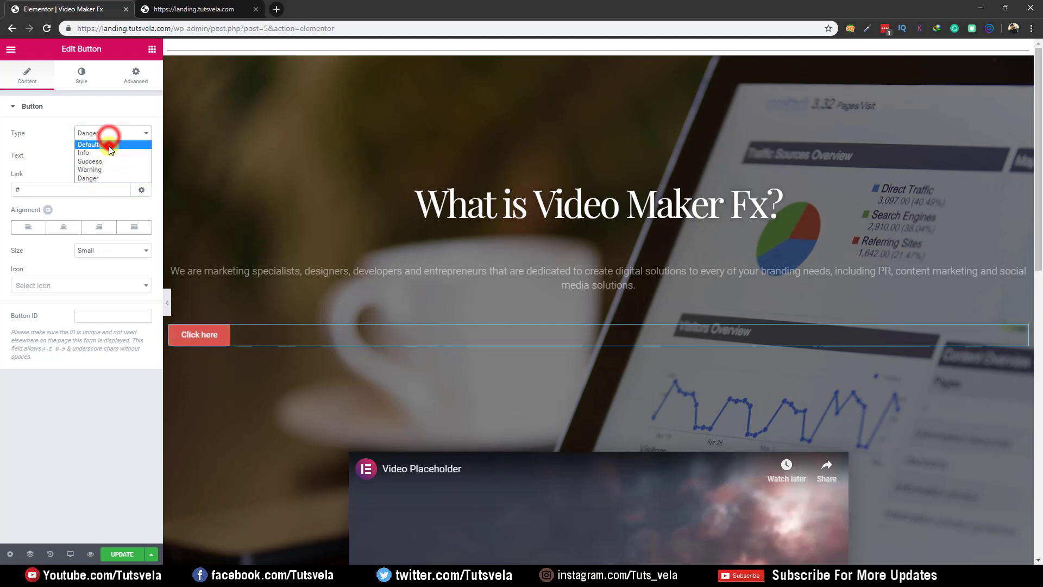
pyautogui.click(106, 143)
# Step: Label the new button "Get Your Copy Of Software + Free Bonuses From Here" and centre it
pyautogui.moveTo(122, 158); pyautogui.dragTo(70, 159)
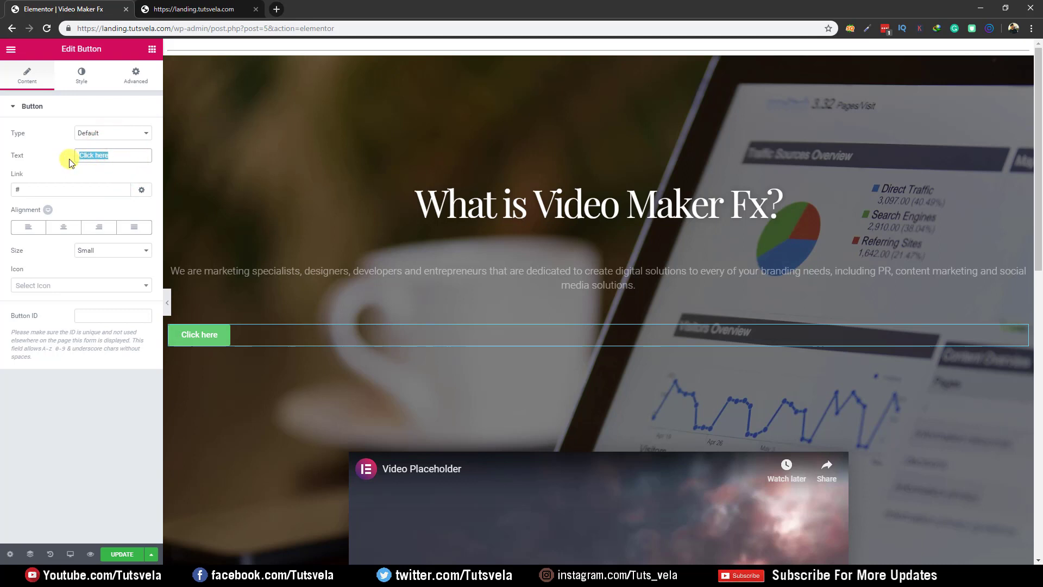
pyautogui.write('Get Your Copy')
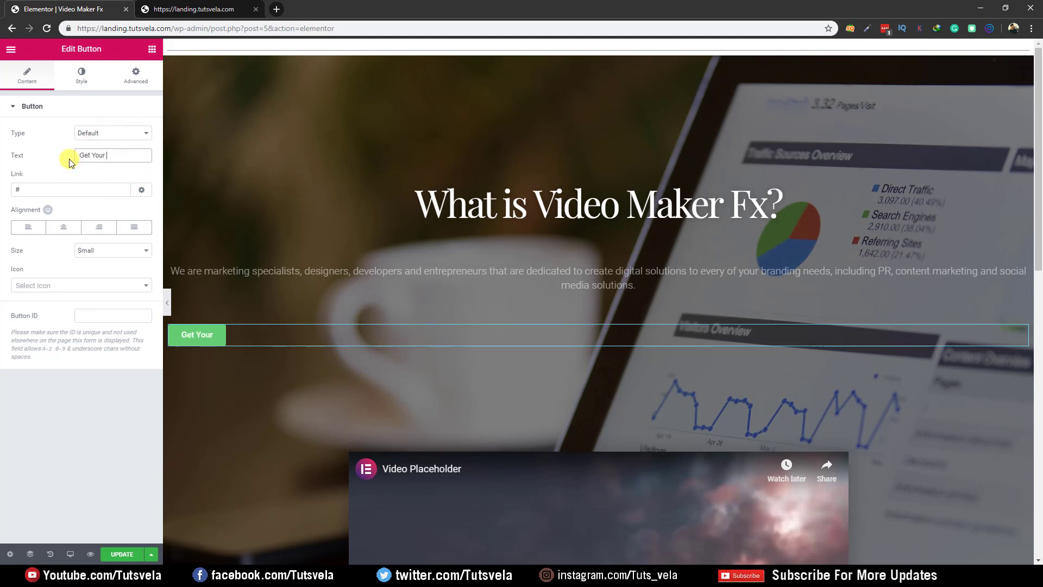
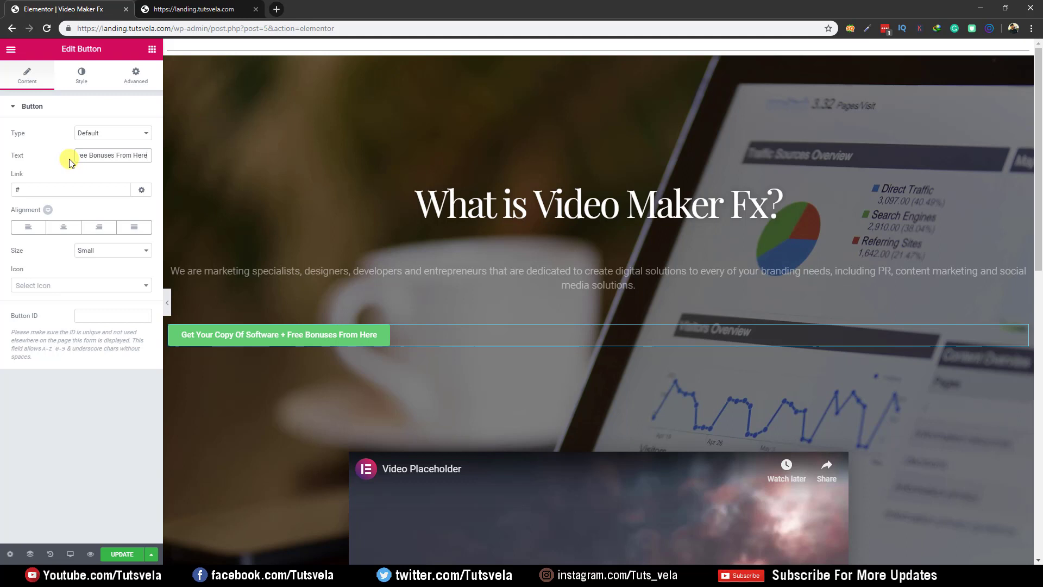
pyautogui.click(64, 227)
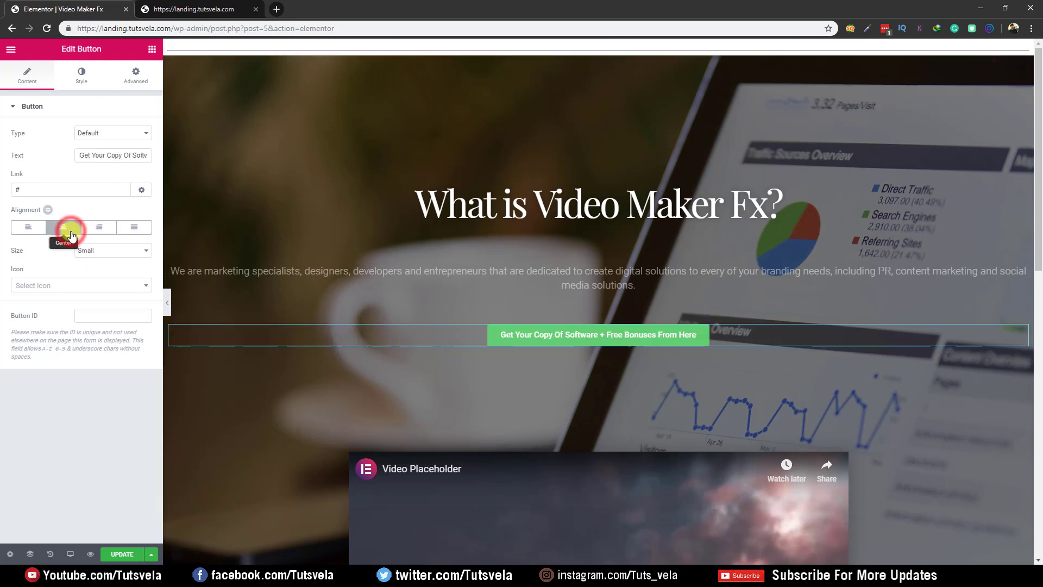
# Step: Set the button's size to Extra Large and leave its icon unselected
pyautogui.click(104, 248)
pyautogui.click(108, 288)
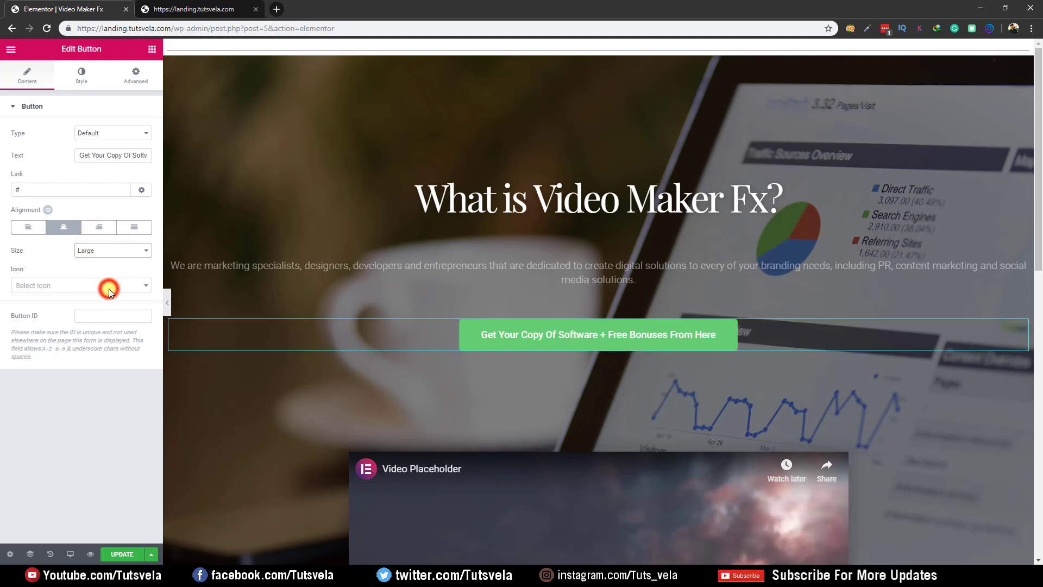
pyautogui.click(105, 250)
pyautogui.click(104, 296)
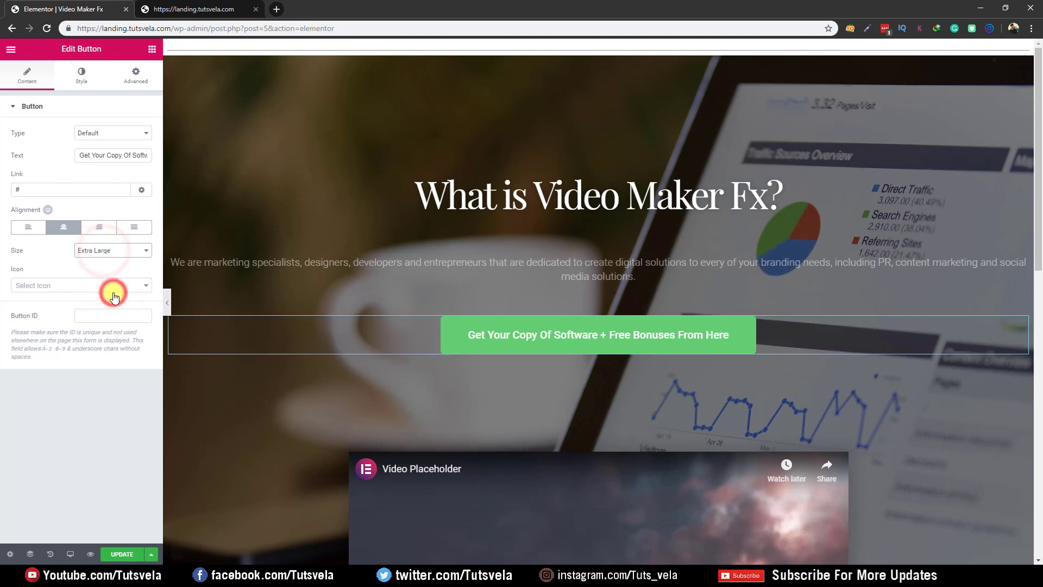
pyautogui.click(63, 289)
pyautogui.click(66, 290)
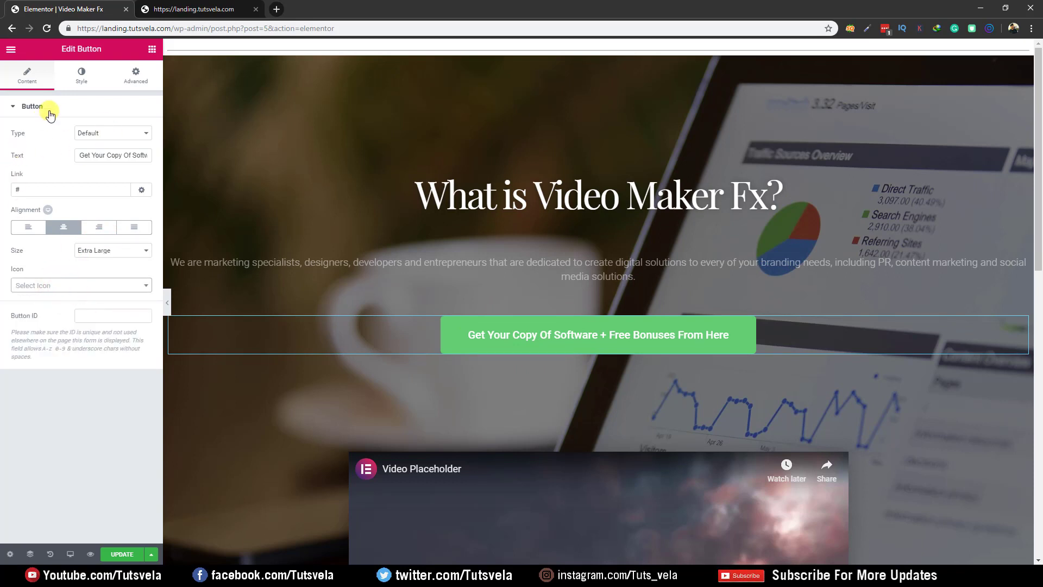
# Step: Clear the placeholder from the button's link
pyautogui.click(36, 199)
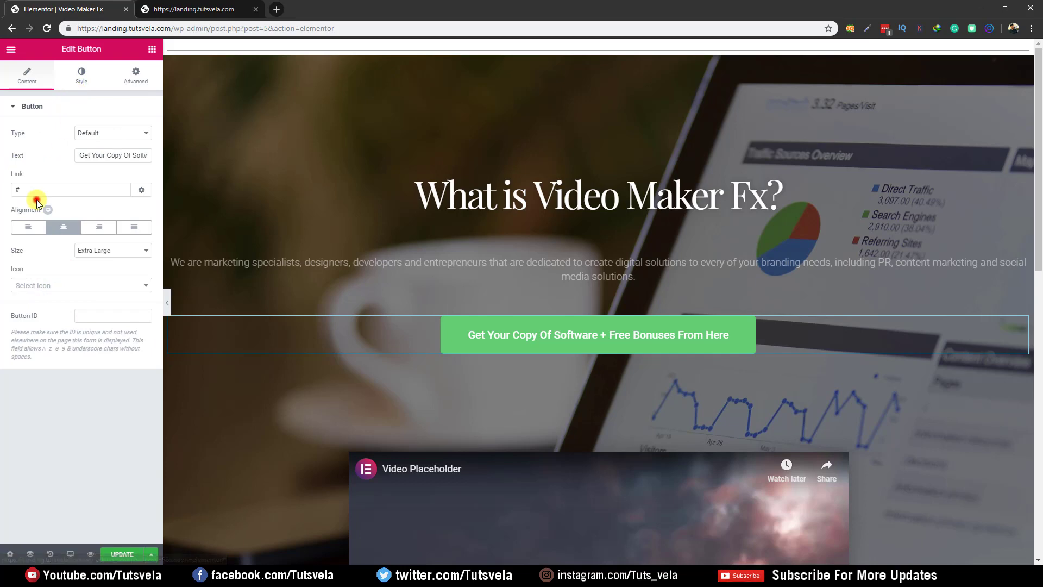
pyautogui.click(137, 191)
pyautogui.click(62, 192)
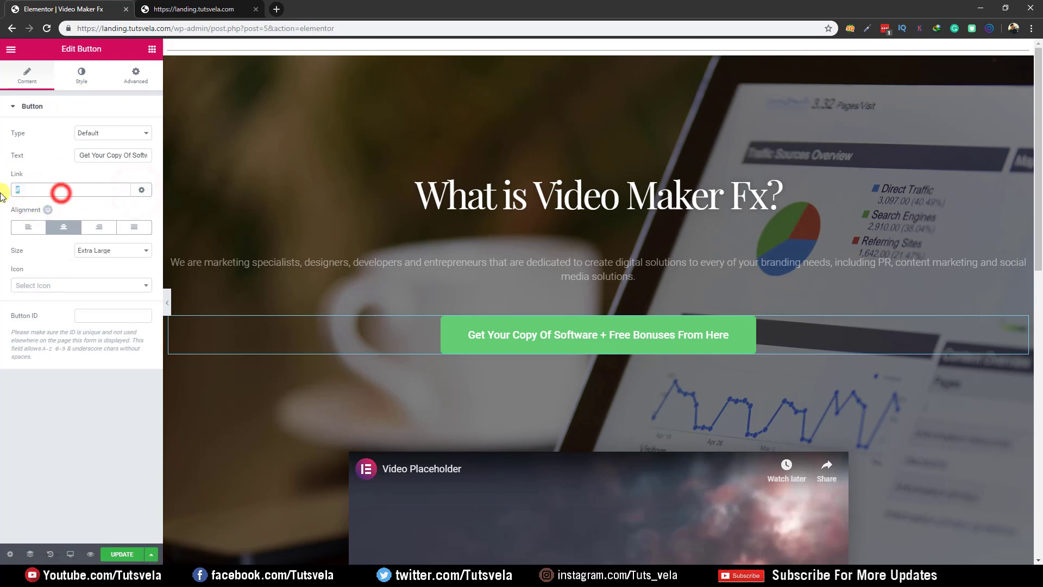
pyautogui.press('BackSpace')
# Step: Open the existing Videomakerfx Wix site in a new browser tab
pyautogui.click(276, 9)
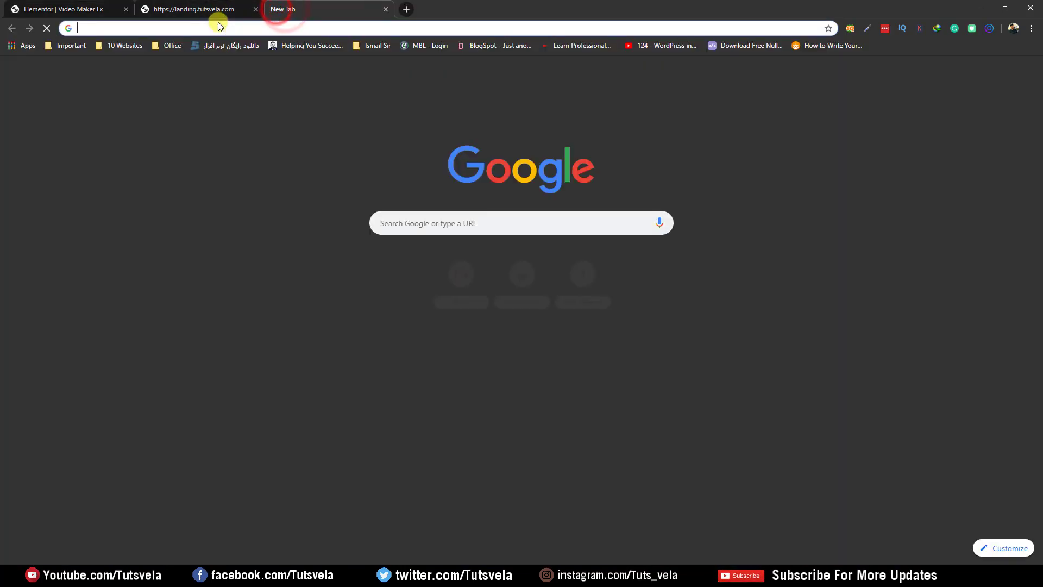
pyautogui.write('princesalma')
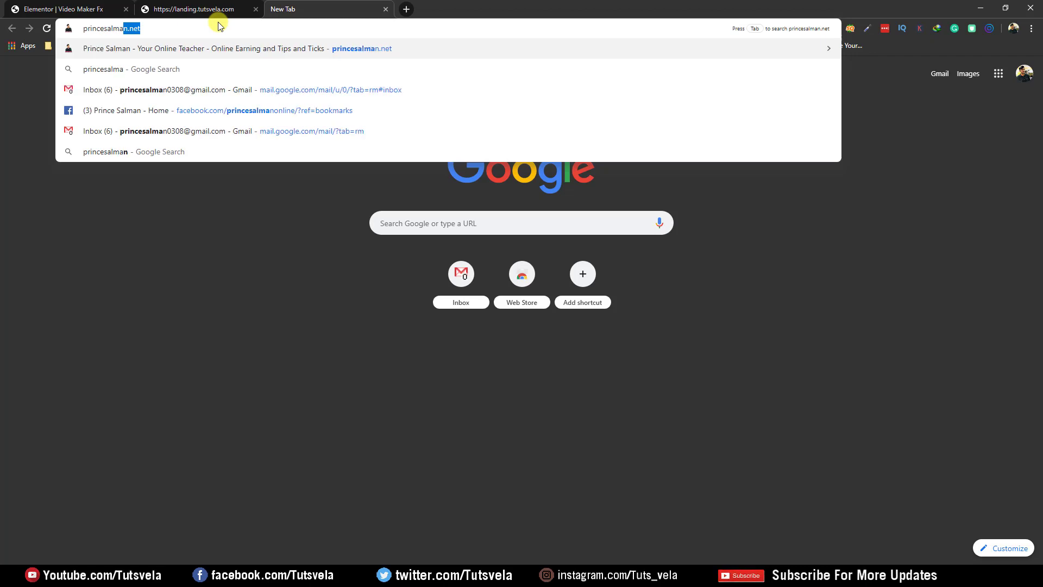
pyautogui.write('n030')
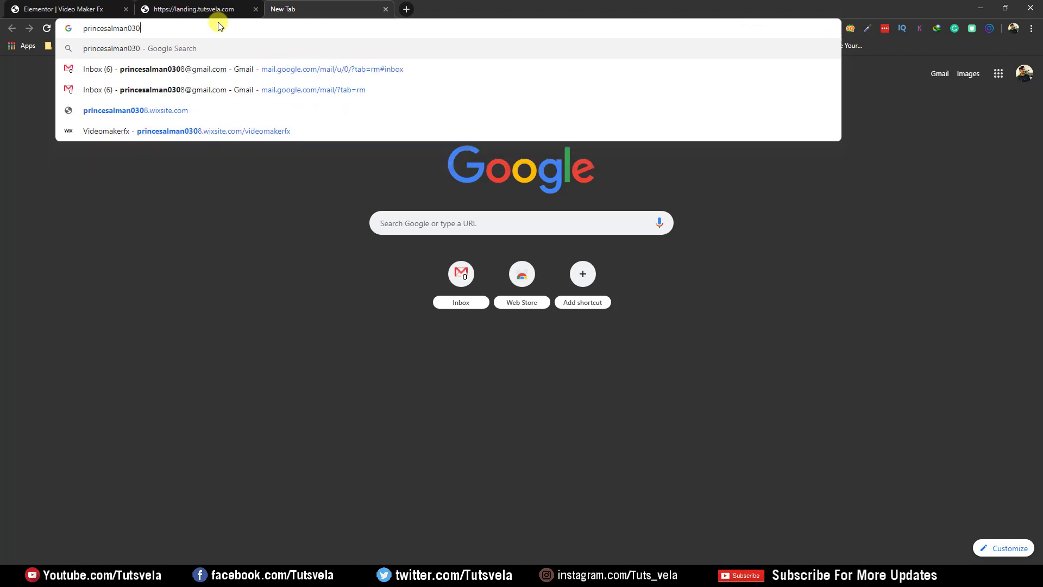
pyautogui.write('8.wi')
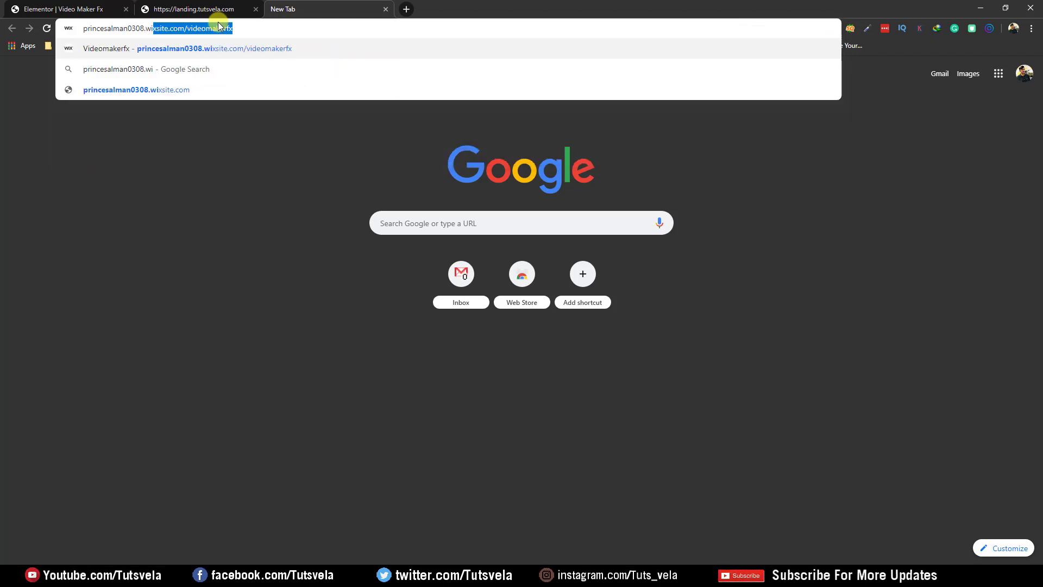
pyautogui.write('xsite.com')
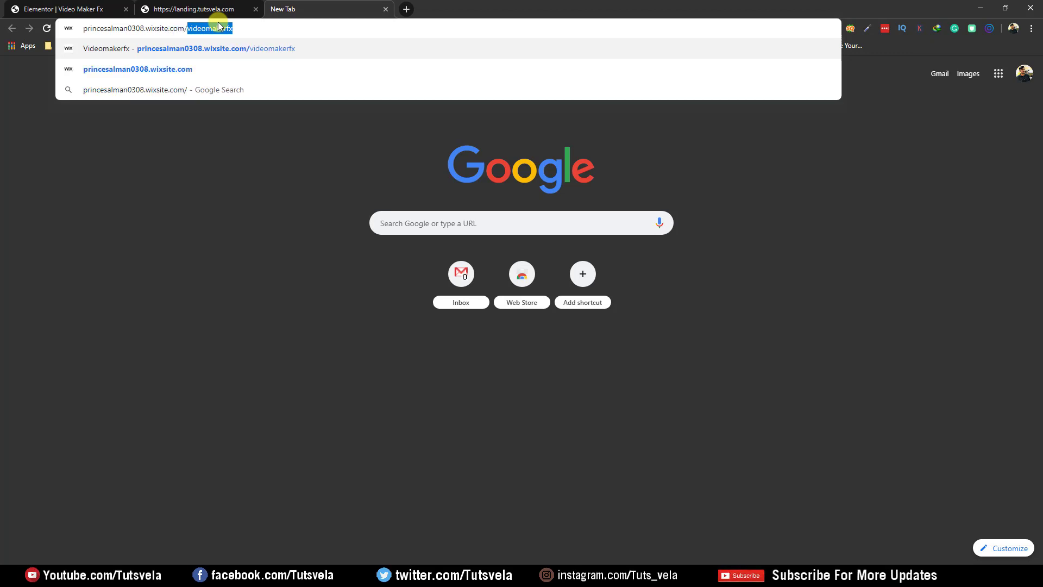
pyautogui.write('/videomakerfx')
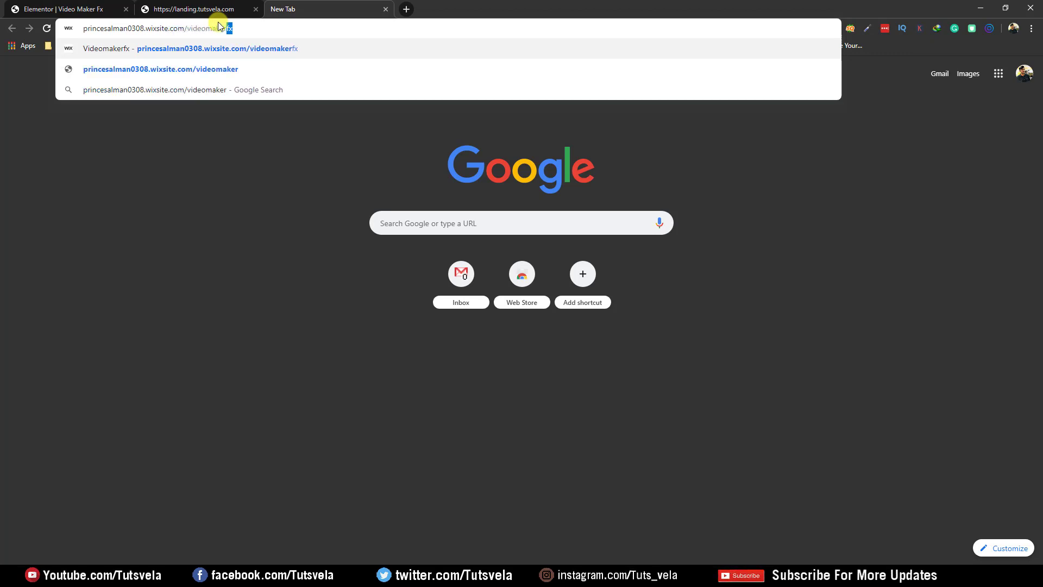
pyautogui.press('Return')
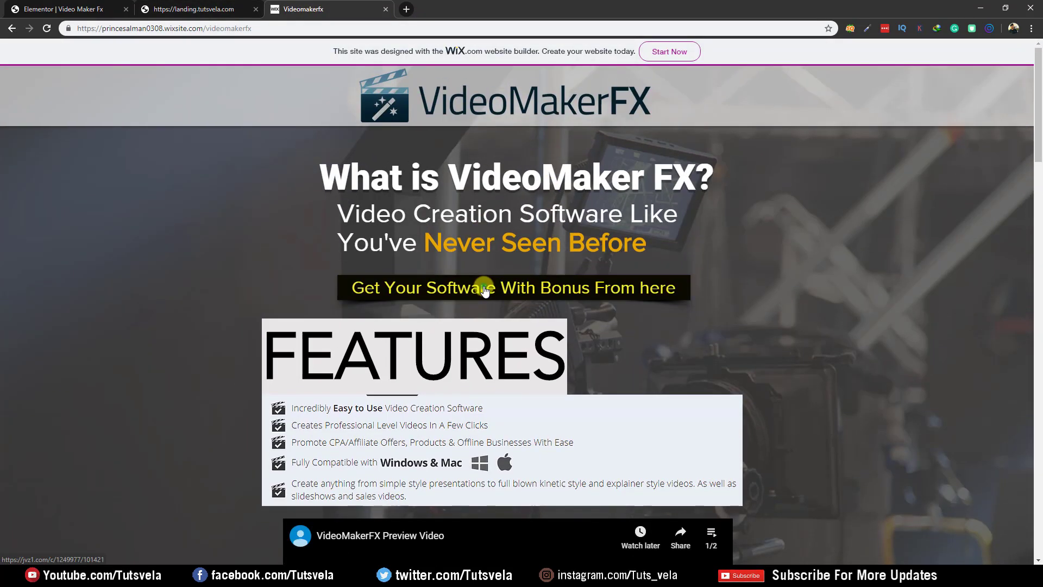
# Step: Copy the link address of the site's "Get Your Software With Bonus From here" button and set it as the Elementor button's link
pyautogui.rightClick(484, 287)
pyautogui.click(541, 352)
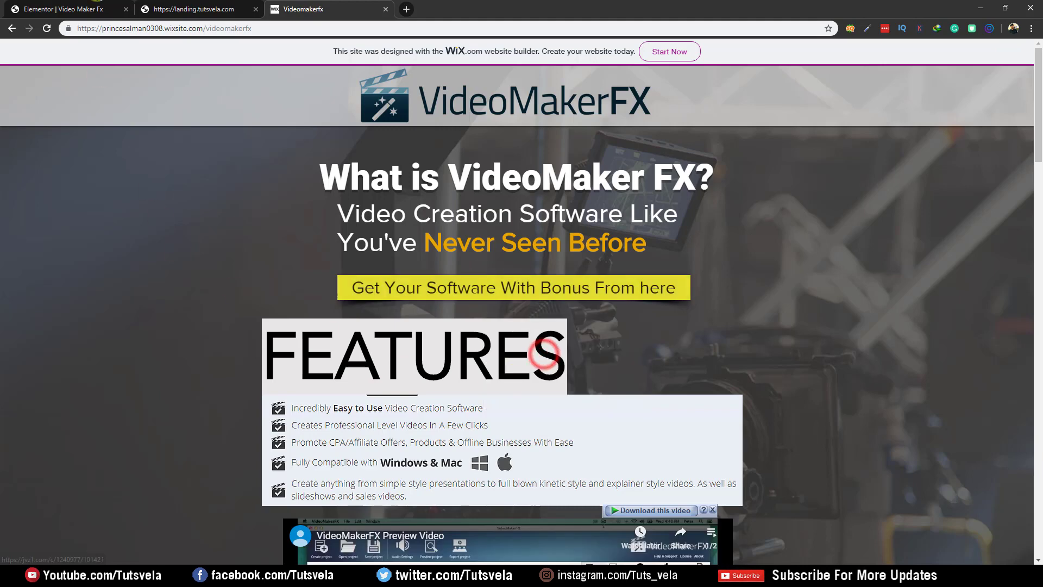
pyautogui.click(100, 5)
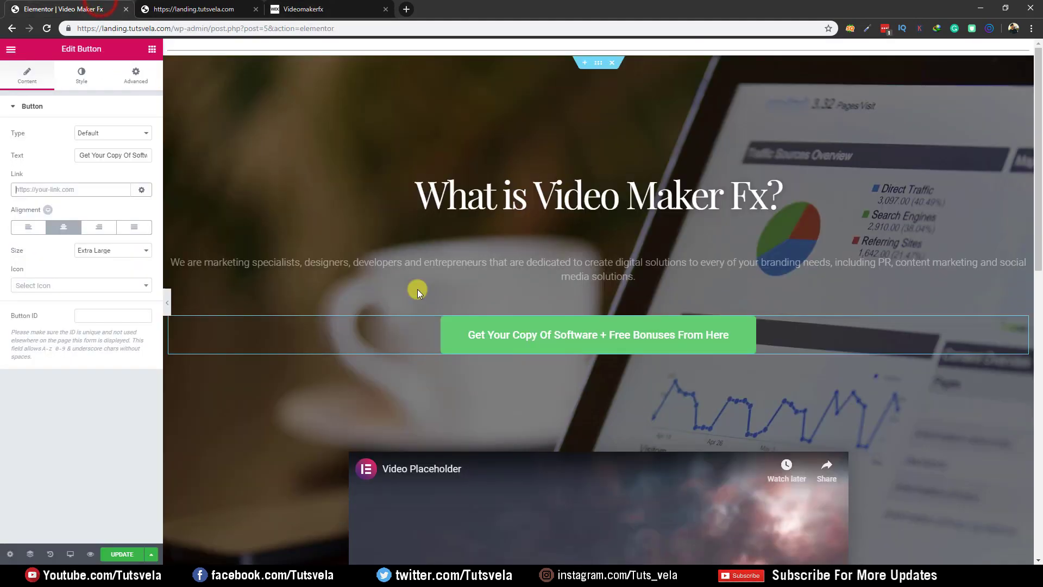
pyautogui.hotkey('ctrl', 'v')
pyautogui.tripleClick(121, 190)
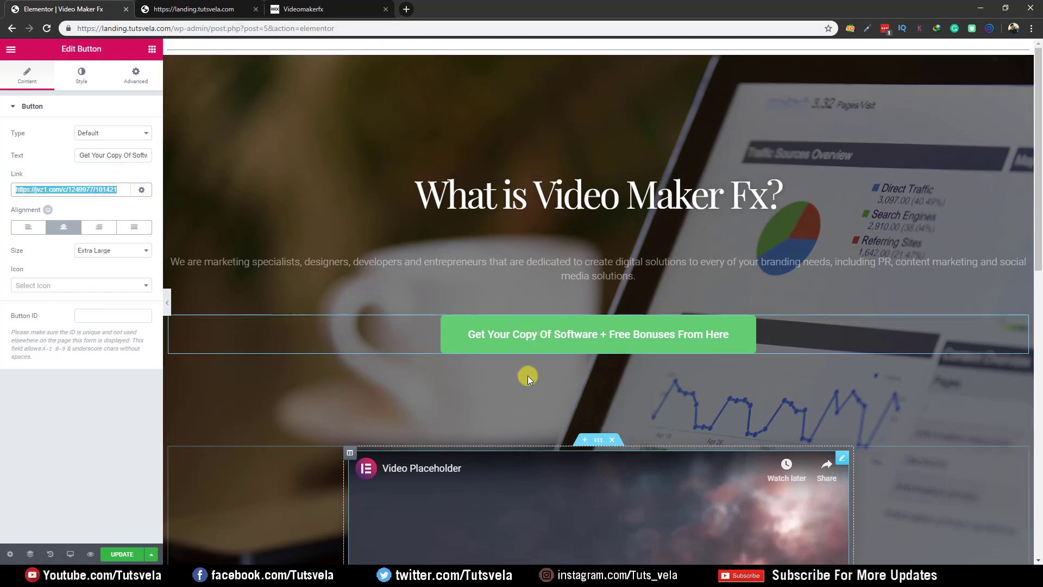
# Step: Open the placeholder video widget below the call-to-action button for editing
pyautogui.scroll(-1, 483, 279)
pyautogui.scroll(1, 484, 279)
pyautogui.scroll(-3, 466, 383)
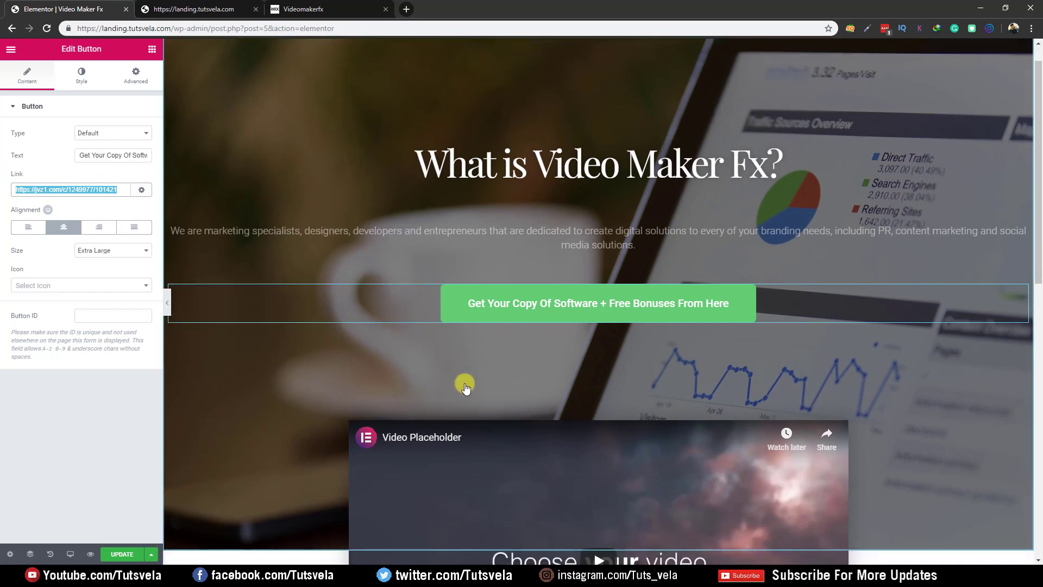
pyautogui.scroll(-6, 474, 302)
pyautogui.scroll(5, 565, 287)
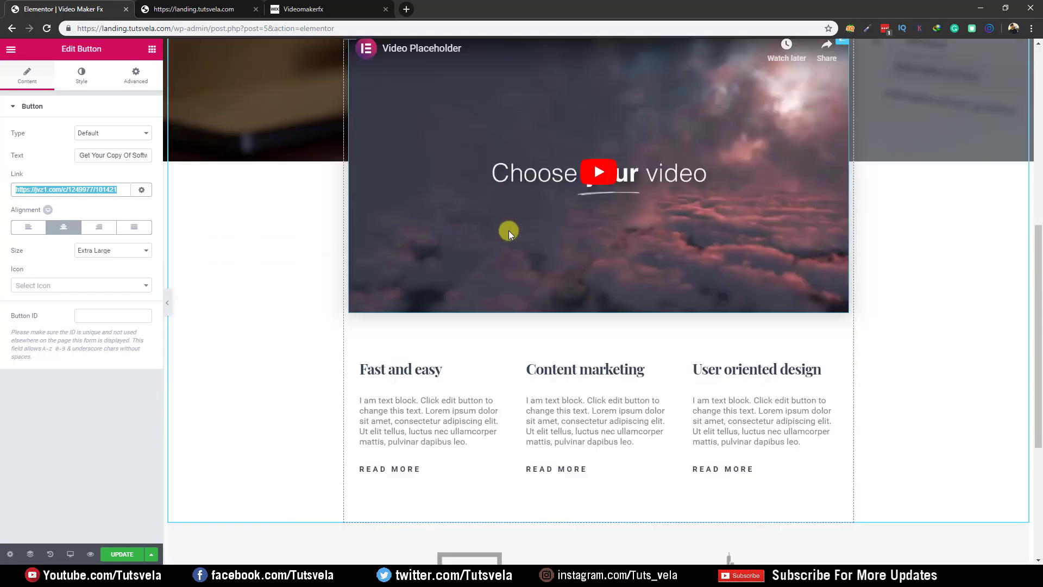
pyautogui.click(603, 248)
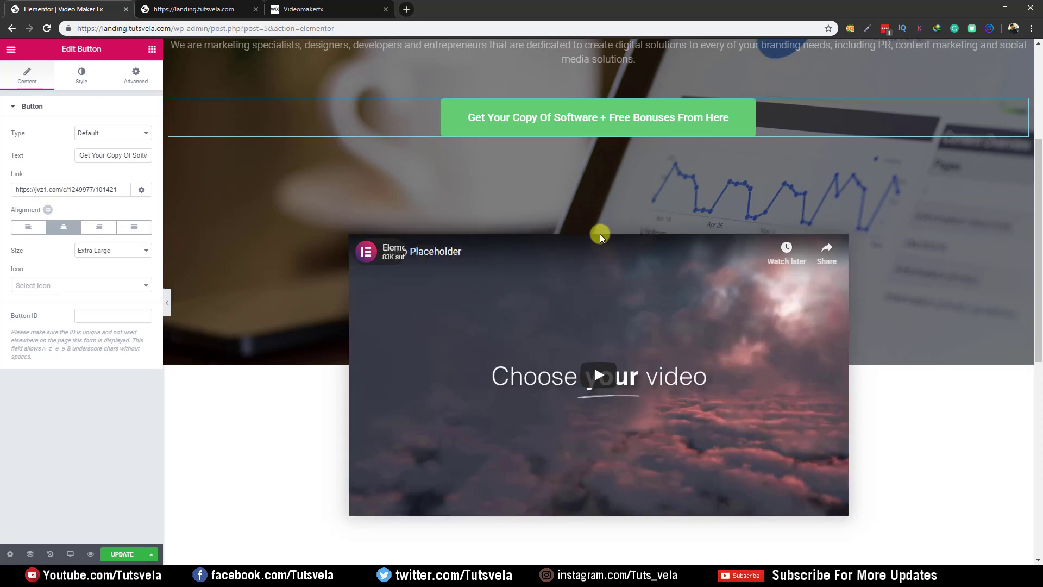
pyautogui.click(728, 268)
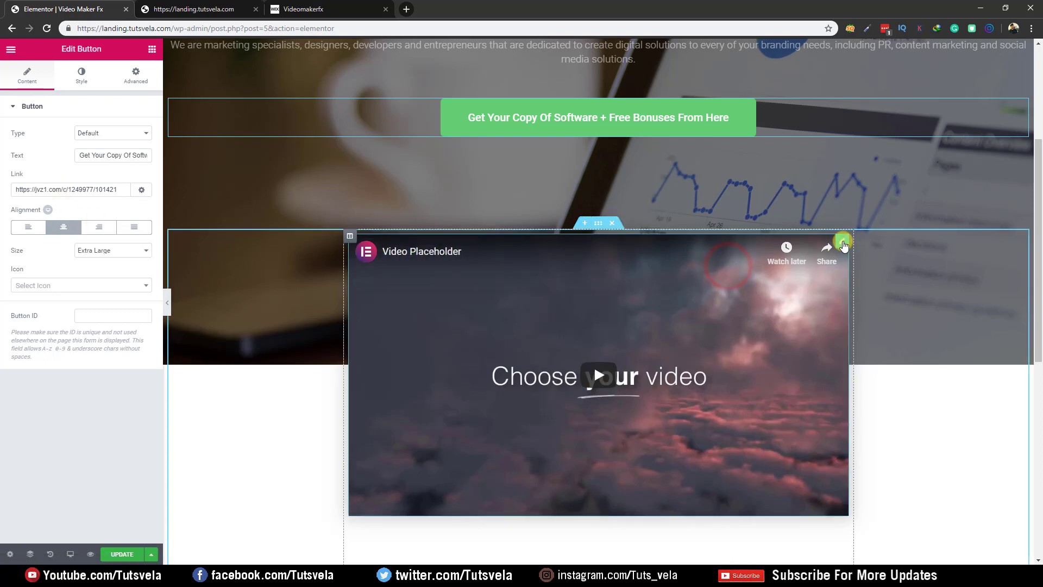
pyautogui.click(843, 243)
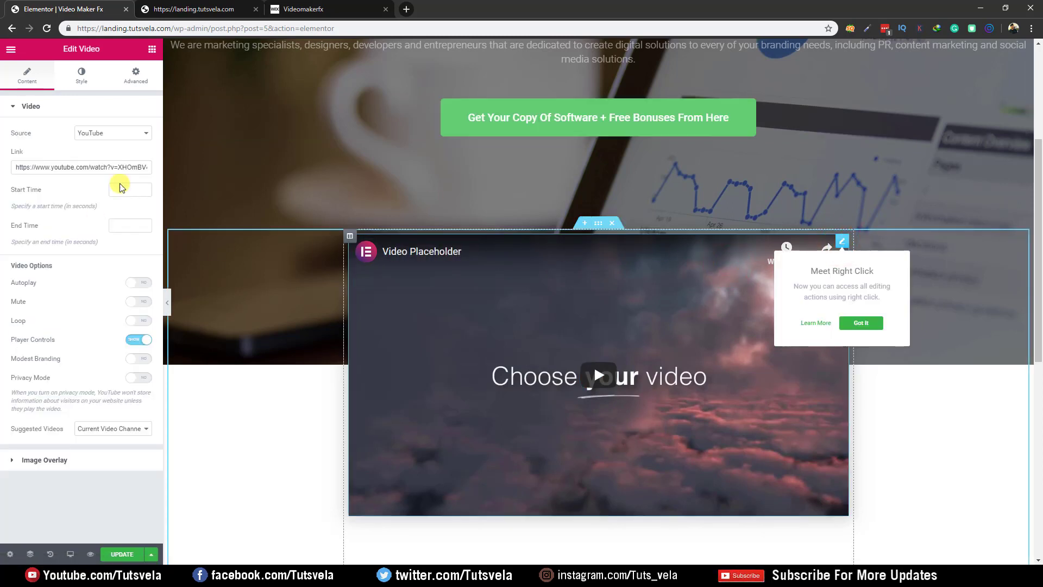
pyautogui.click(88, 167)
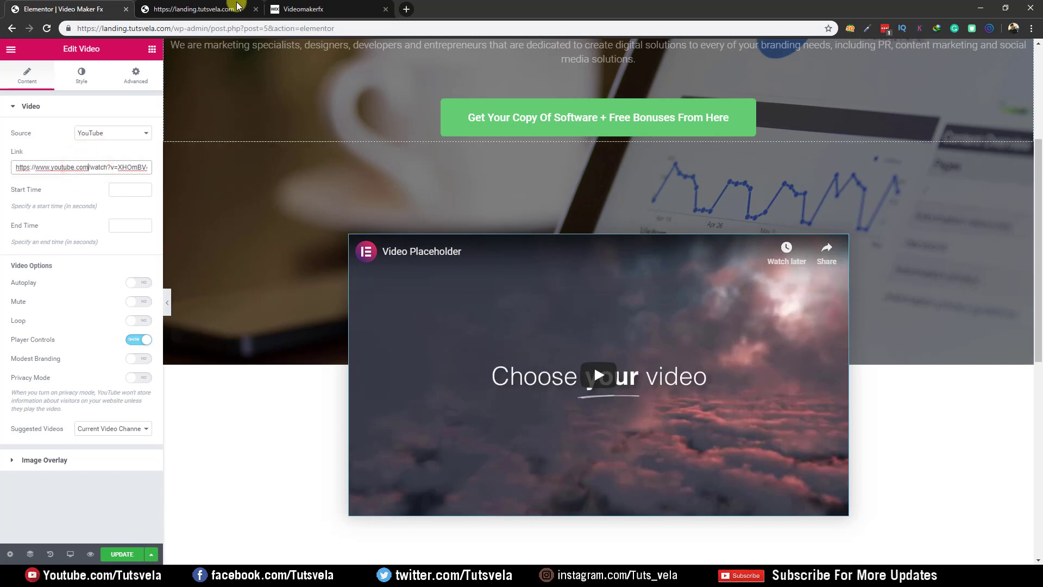
pyautogui.hotkey('ctrl', 'a')
pyautogui.click(325, 8)
pyautogui.scroll(-4, 510, 379)
pyautogui.rightClick(458, 354)
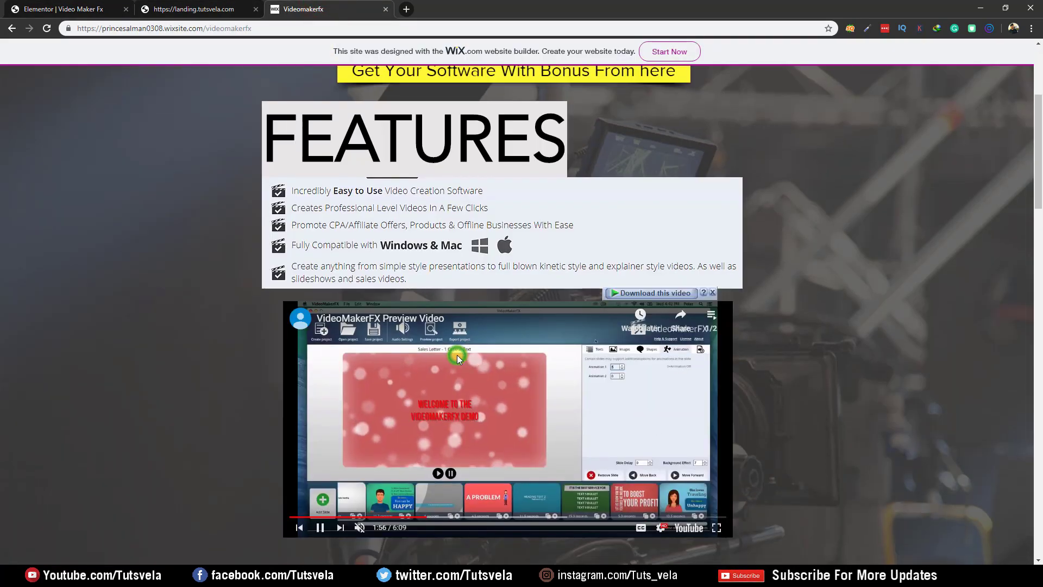
pyautogui.click(474, 360)
pyautogui.click(20, 4)
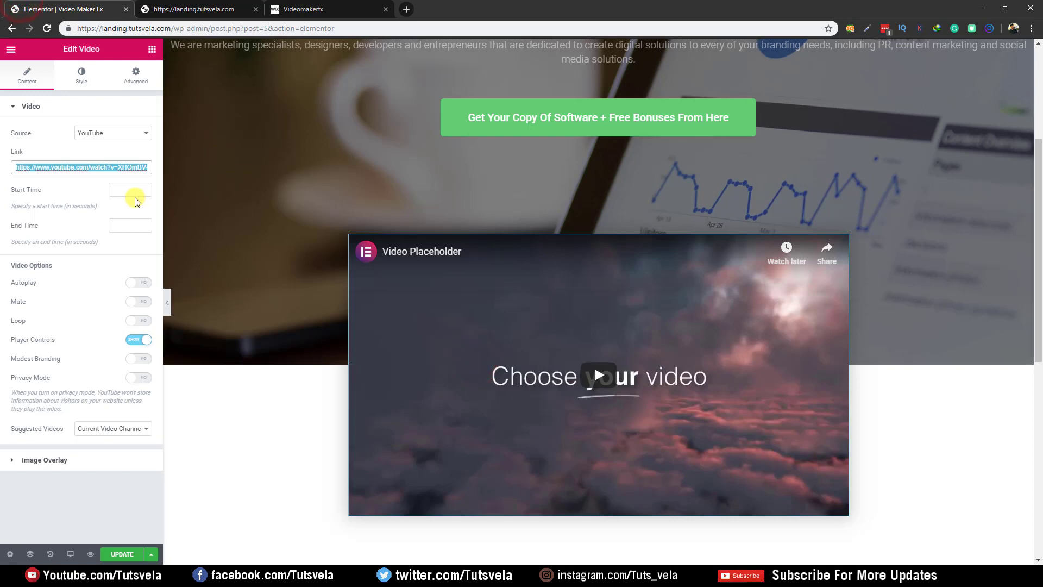
pyautogui.hotkey('ctrl', 'v')
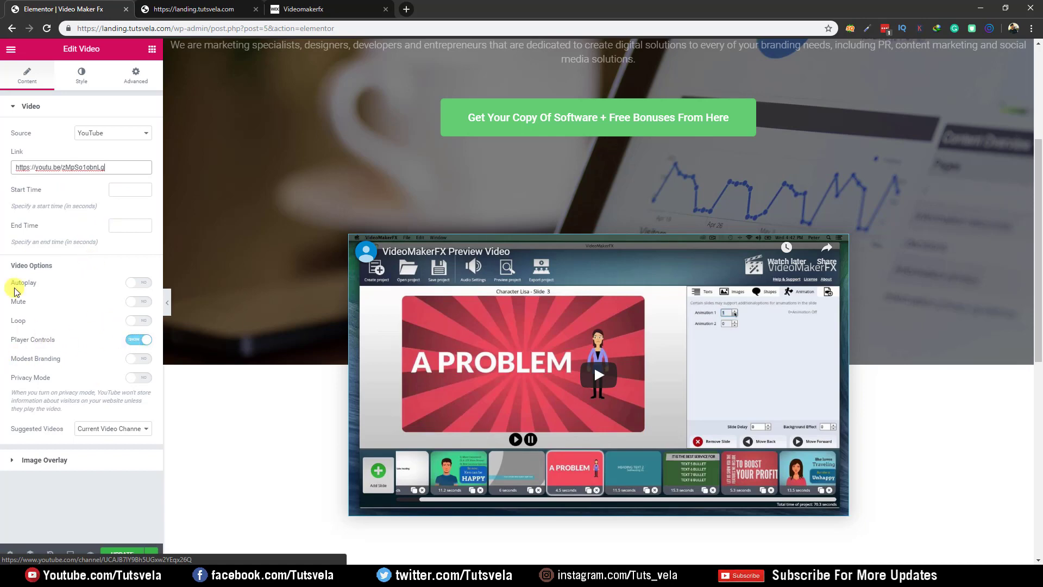
# Step: Try Modest Branding on the video, leave it off, enable Privacy Mode and keep Suggested Videos at Current Video Channel
pyautogui.click(139, 360)
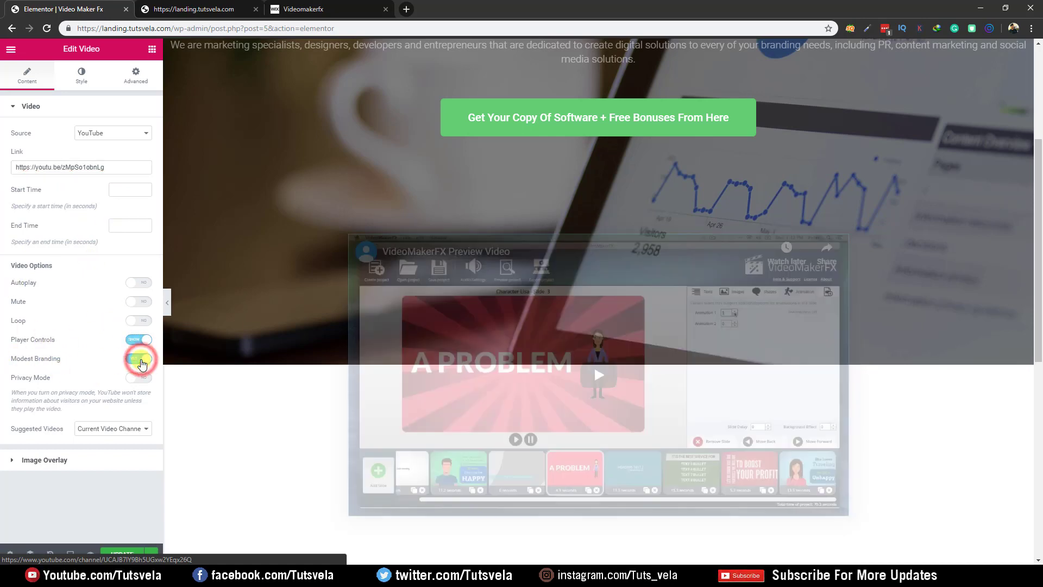
pyautogui.click(140, 360)
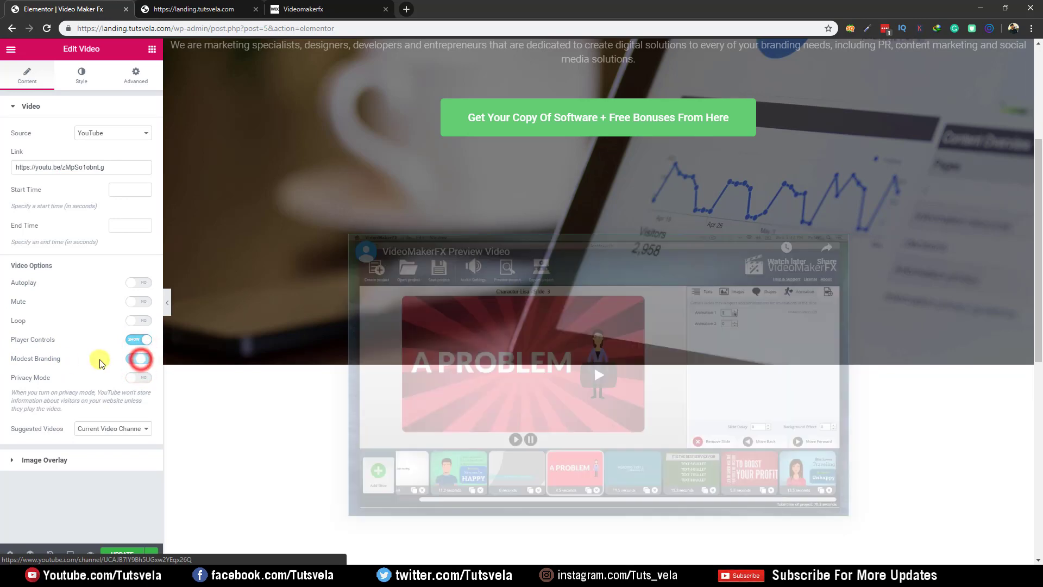
pyautogui.click(134, 377)
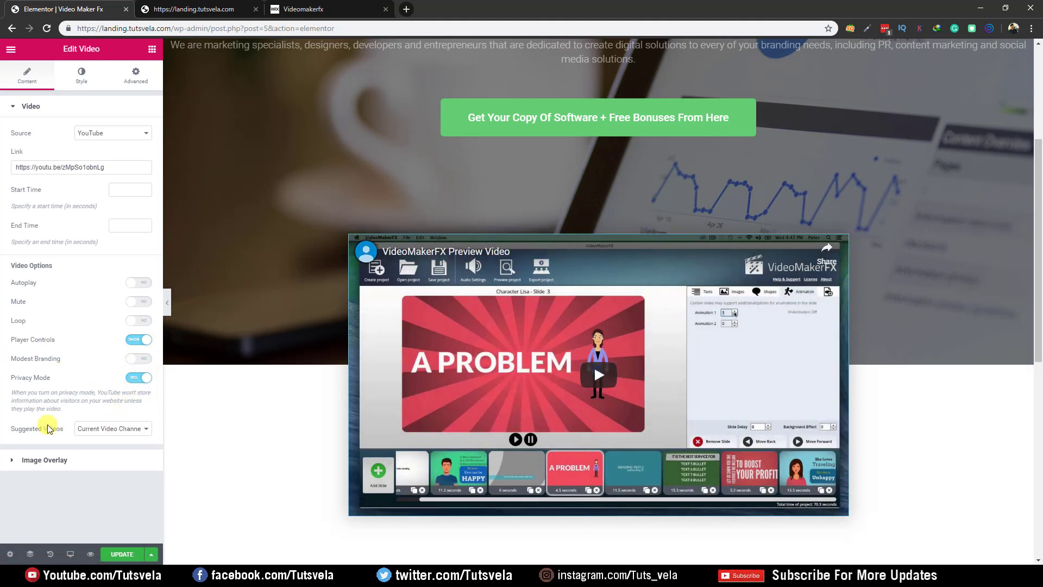
pyautogui.click(129, 429)
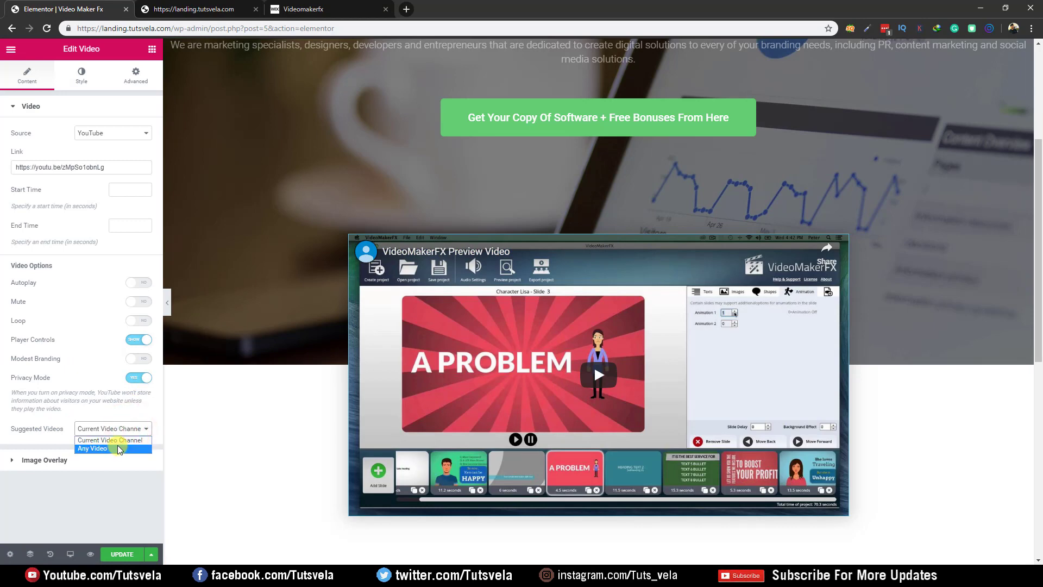
pyautogui.click(117, 440)
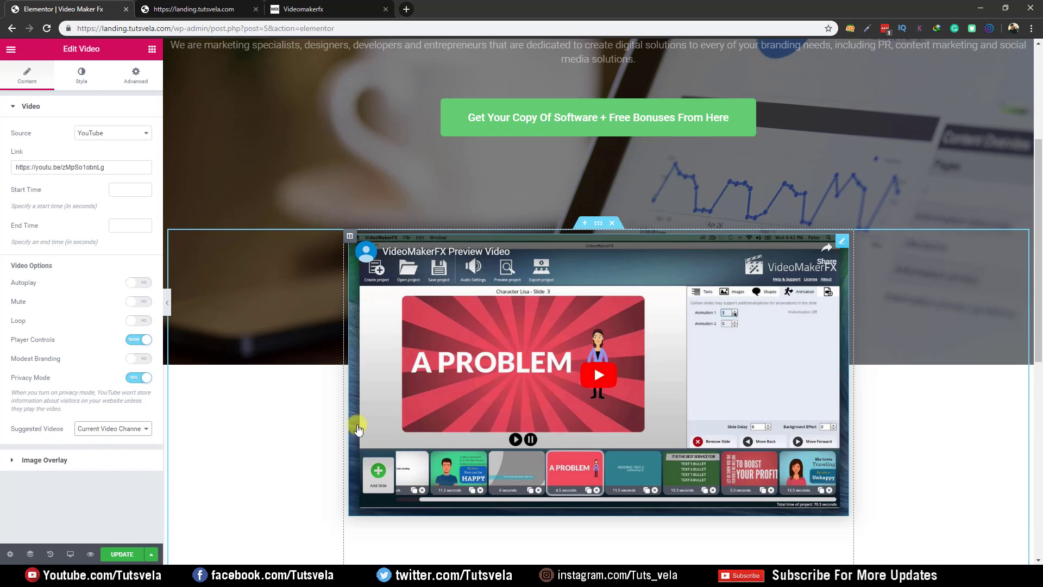
# Step: Review the video's image overlay setting and its available aspect ratios, keeping 16:9
pyautogui.click(12, 462)
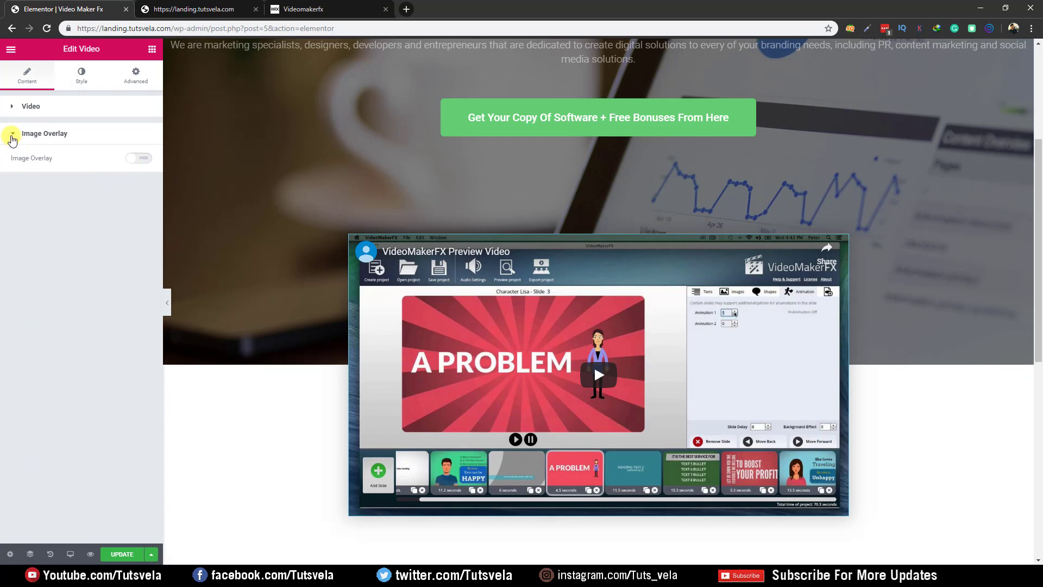
pyautogui.click(12, 139)
pyautogui.click(24, 107)
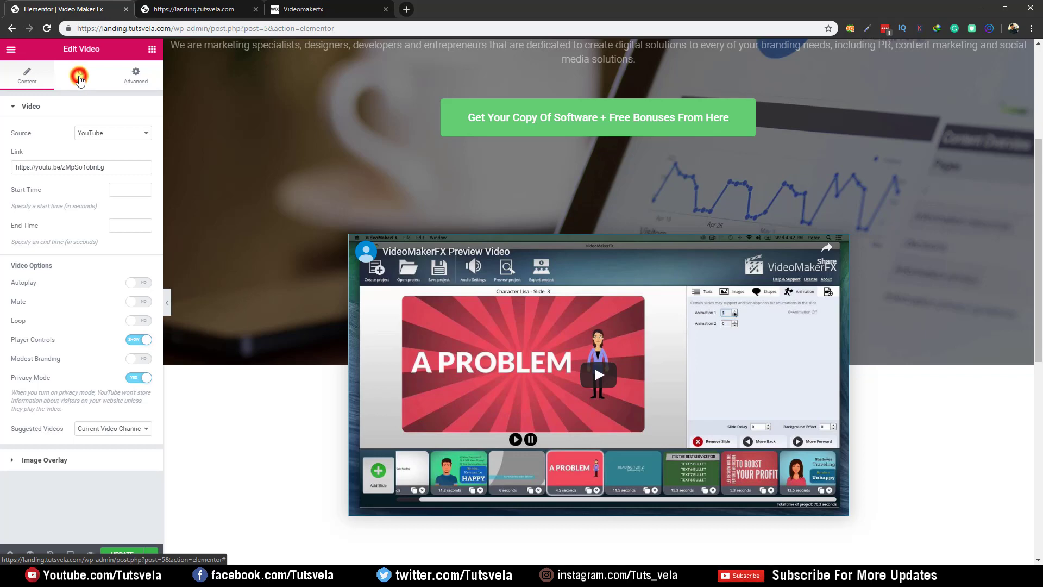
pyautogui.click(79, 78)
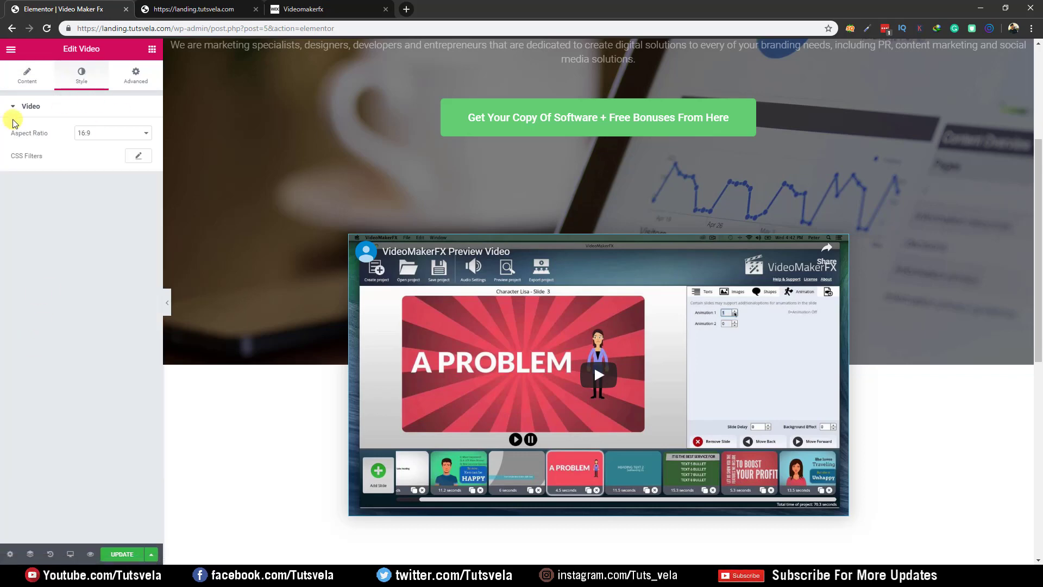
pyautogui.click(134, 137)
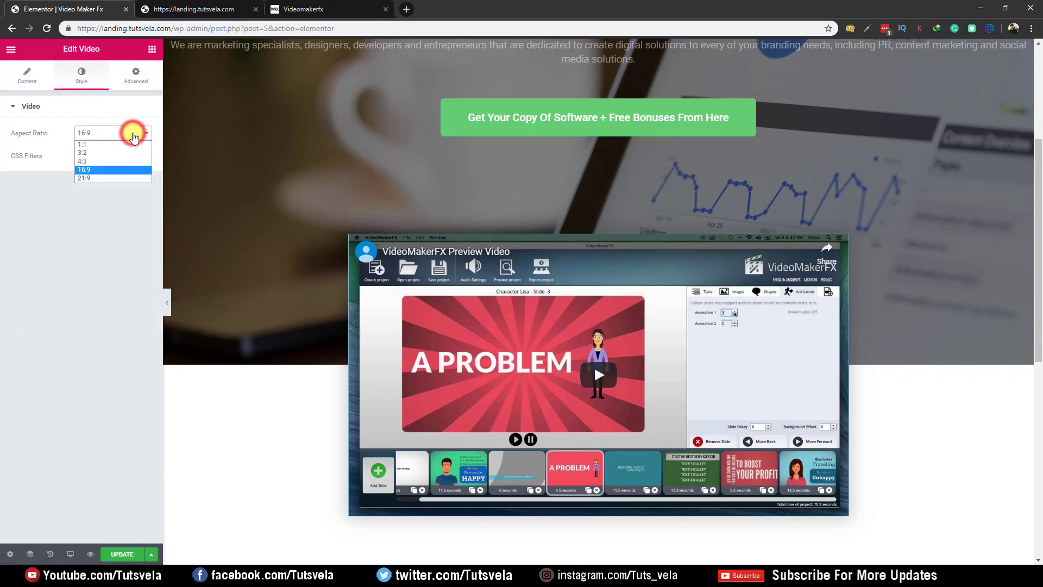
pyautogui.click(133, 134)
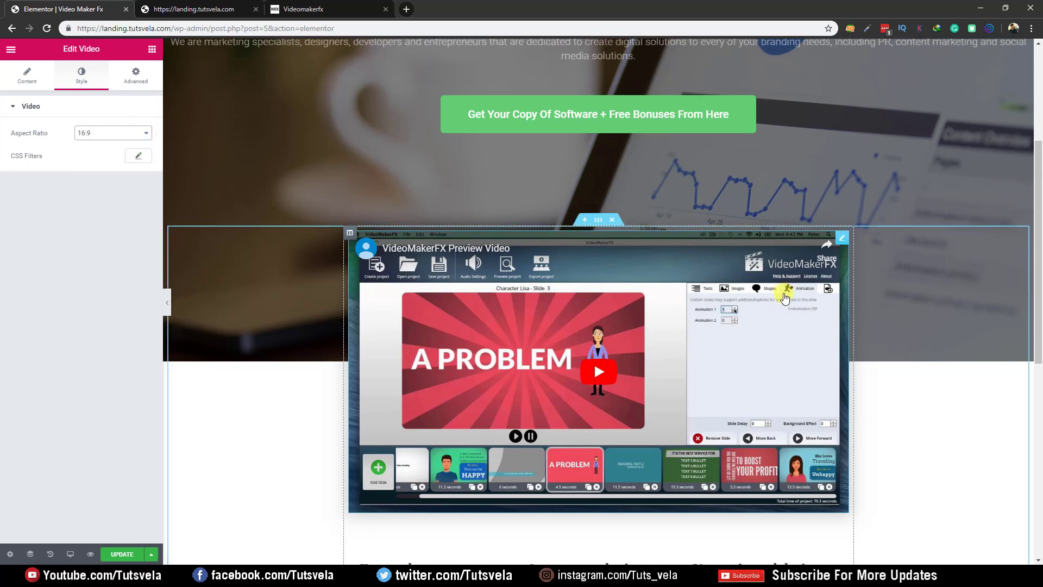
# Step: Delete the three-column text section below the video and the logo section beneath it
pyautogui.scroll(-4, 619, 318)
pyautogui.click(611, 303)
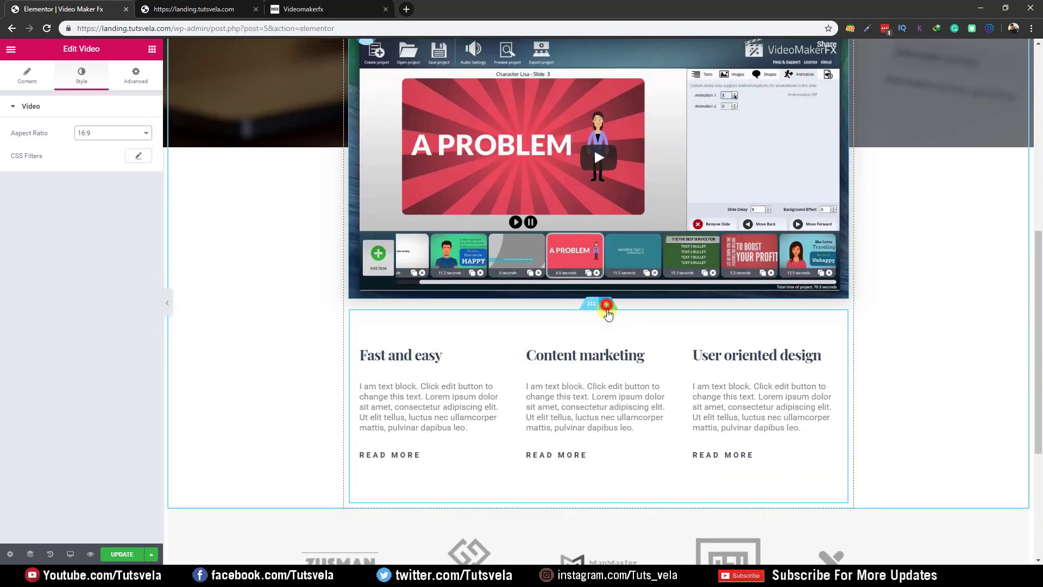
pyautogui.click(610, 300)
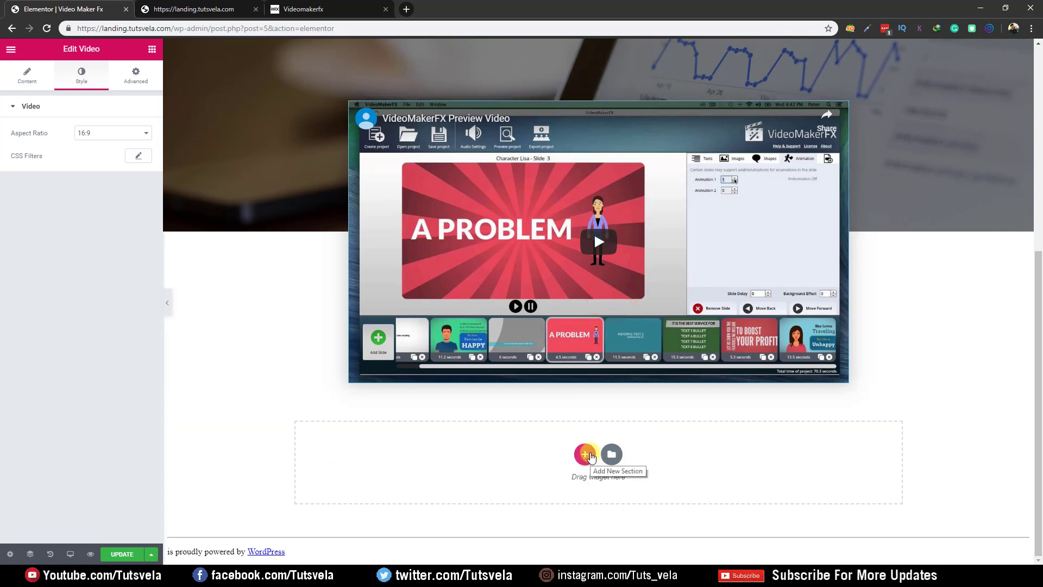
# Step: Display the column structures available for a new section below the video
pyautogui.click(590, 454)
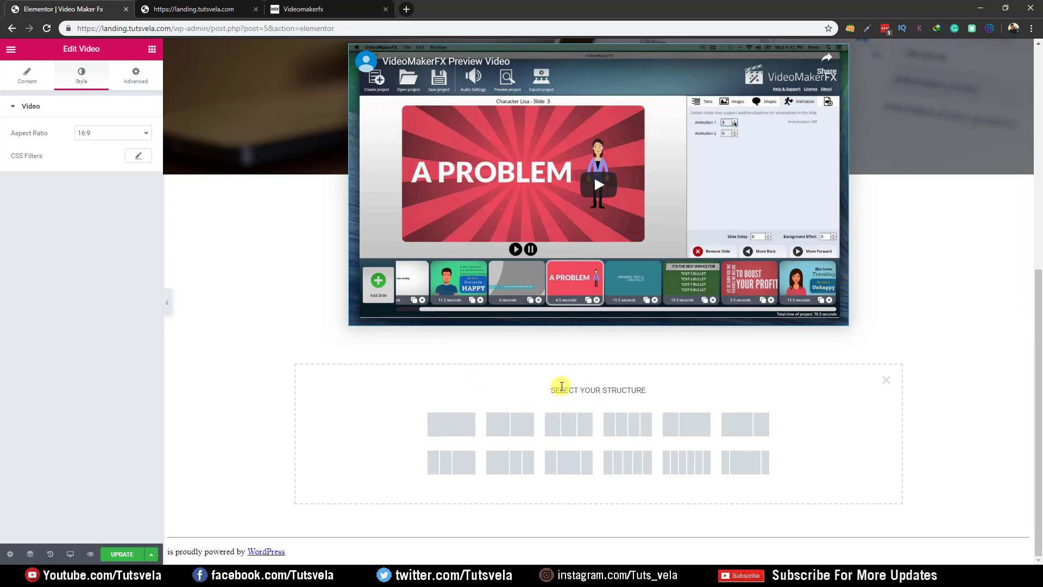
pyautogui.moveTo(649, 387); pyautogui.dragTo(647, 393)
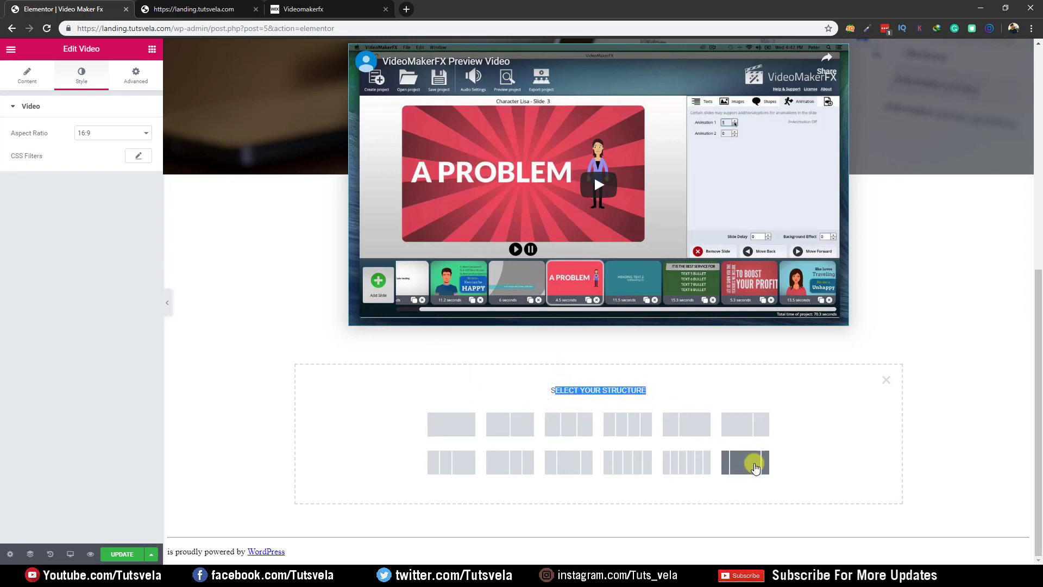
pyautogui.click(912, 331)
# Step: Open the Navigator with the page's section list and save the page changes
pyautogui.click(27, 76)
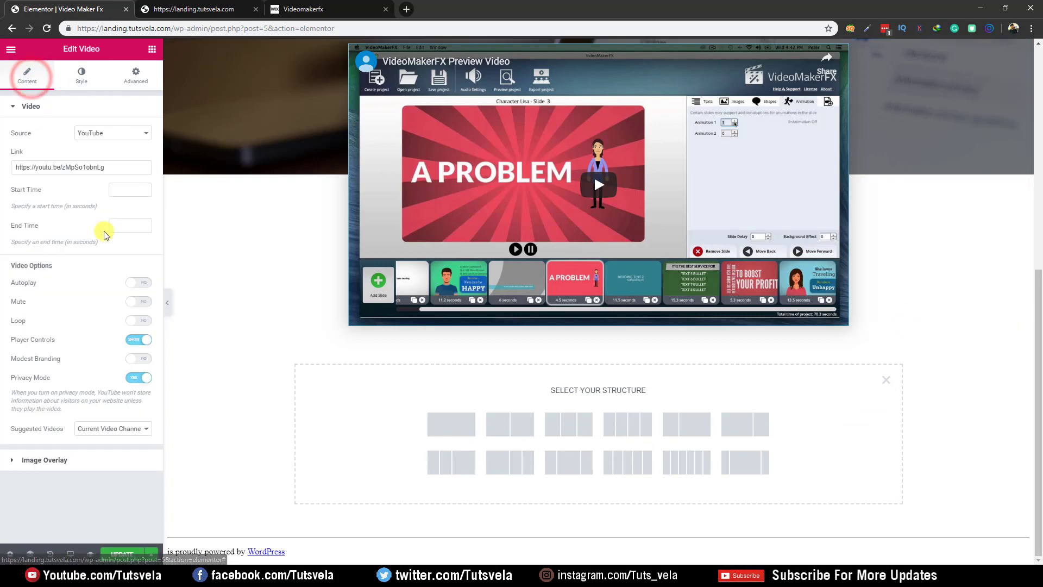
pyautogui.click(9, 49)
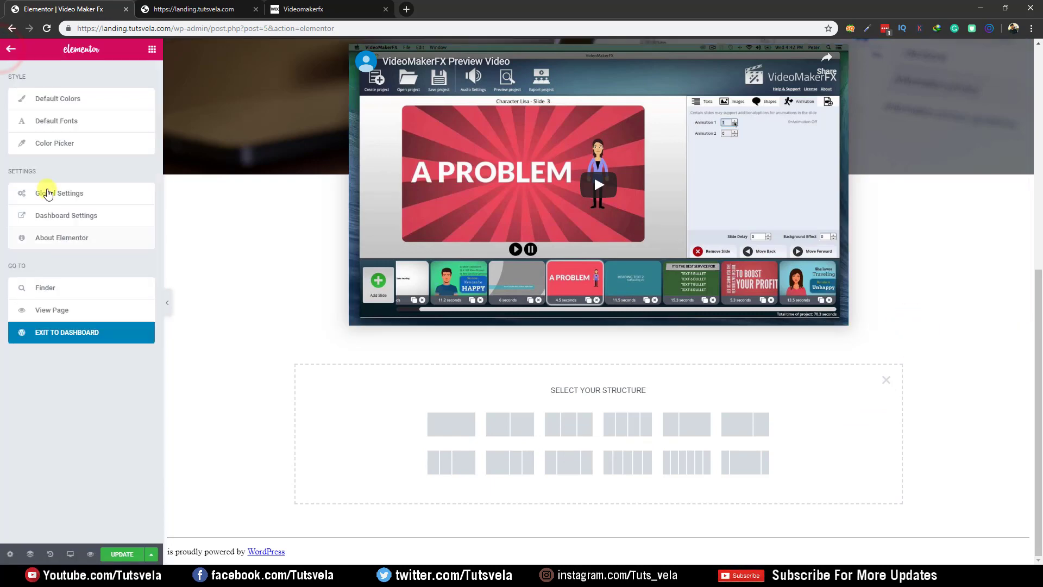
pyautogui.click(28, 554)
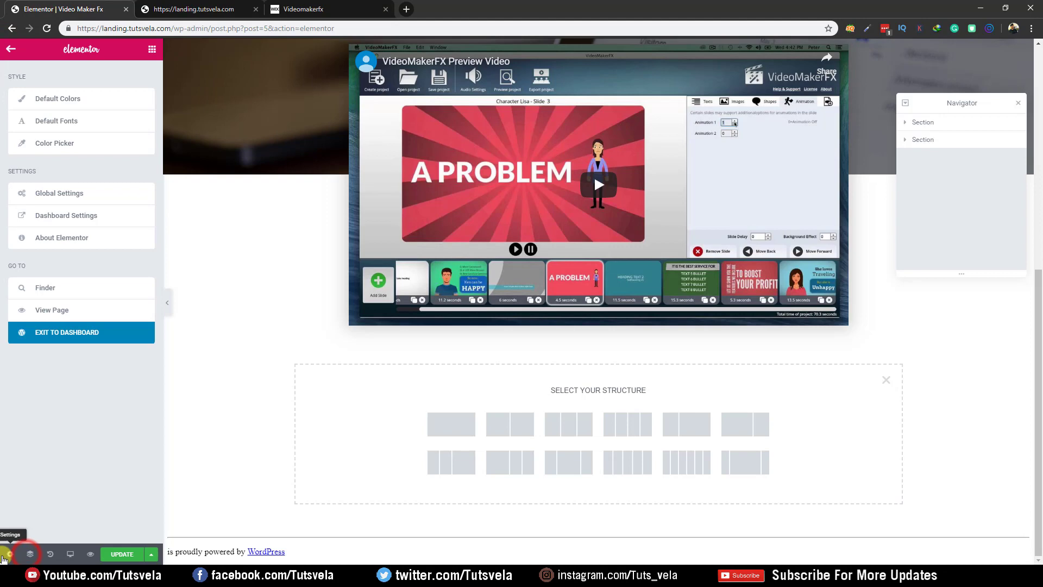
pyautogui.click(251, 368)
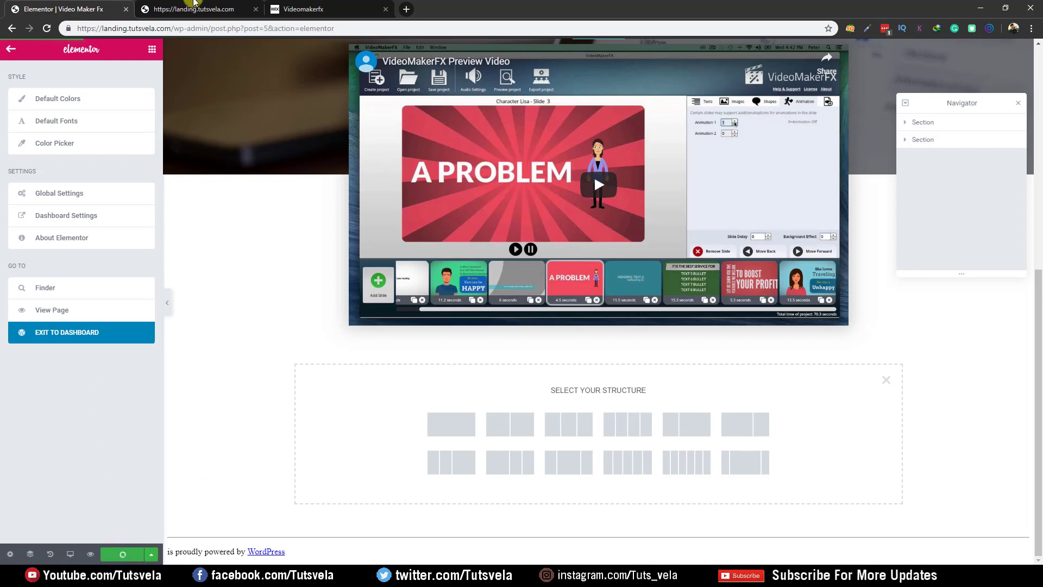
# Step: Reload the published landing page at landing.tutsvela.com to load the saved changes
pyautogui.click(194, 8)
pyautogui.scroll(-5, 163, 116)
pyautogui.scroll(-5, 149, 136)
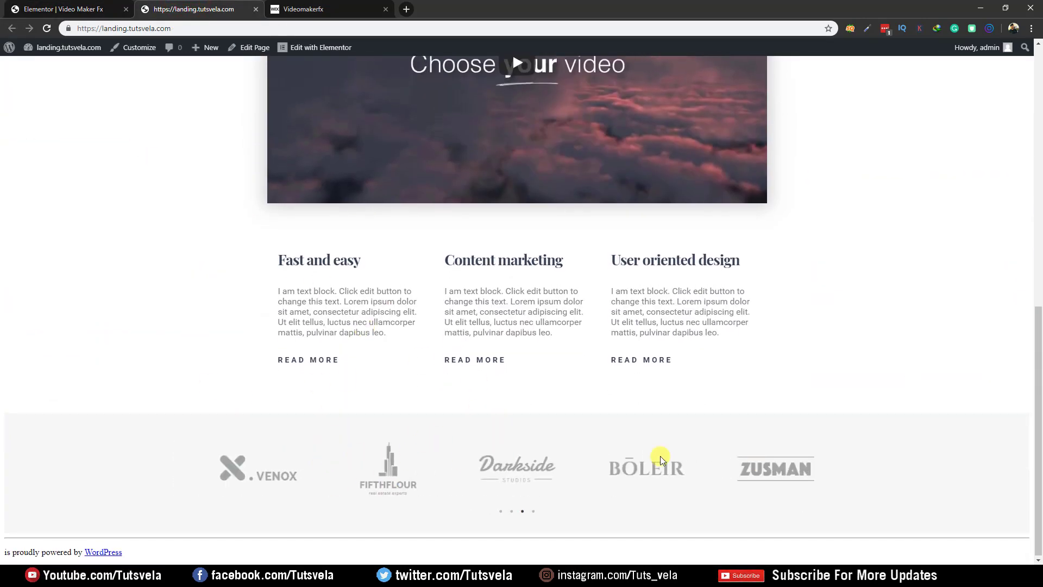
pyautogui.scroll(4, 68, 52)
pyautogui.click(48, 28)
pyautogui.click(61, 8)
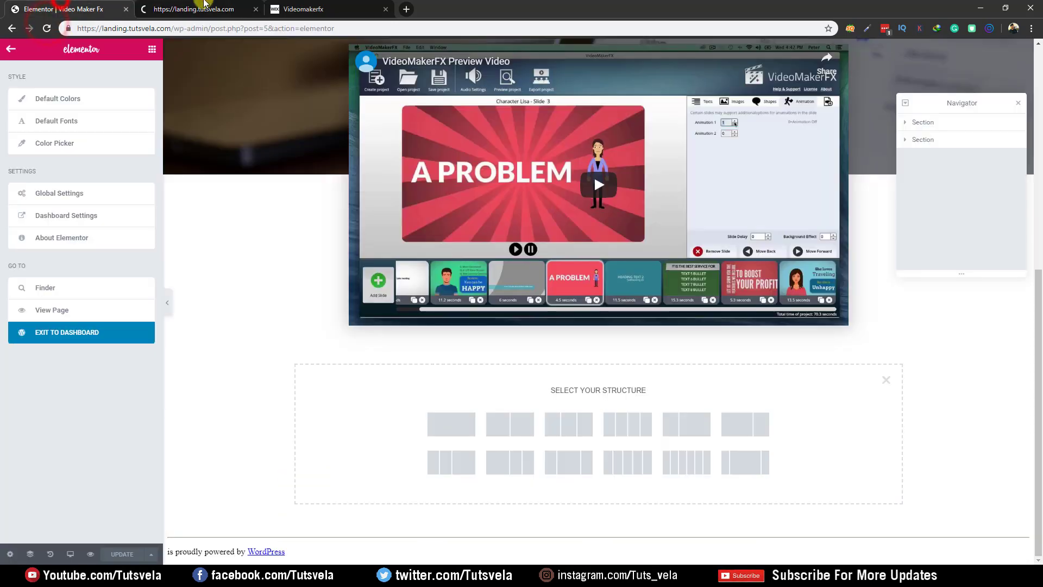
pyautogui.click(201, 8)
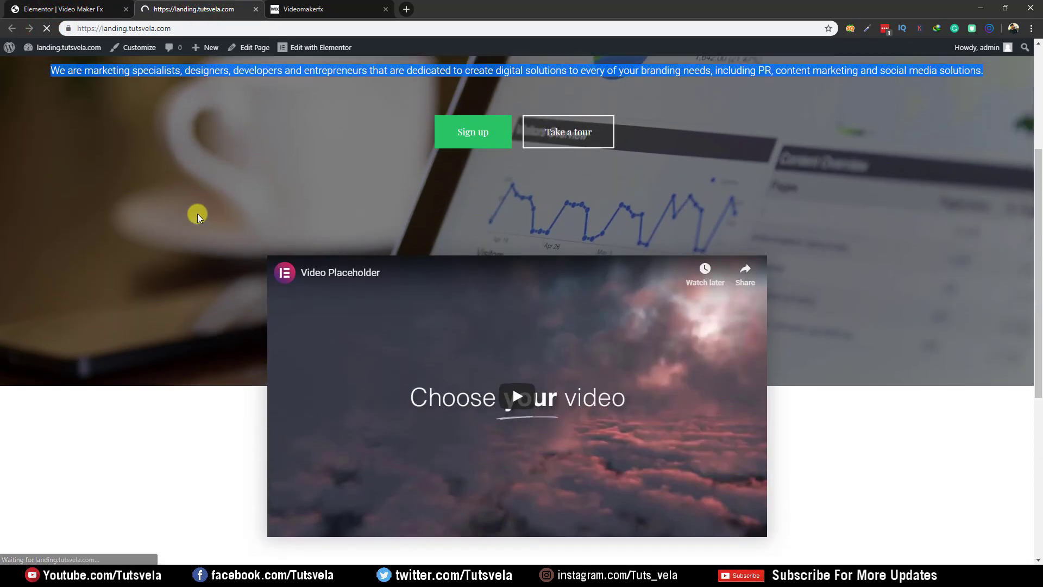
# Step: Review the published page's heading, description, call-to-action button and preview video
pyautogui.scroll(-4, 343, 215)
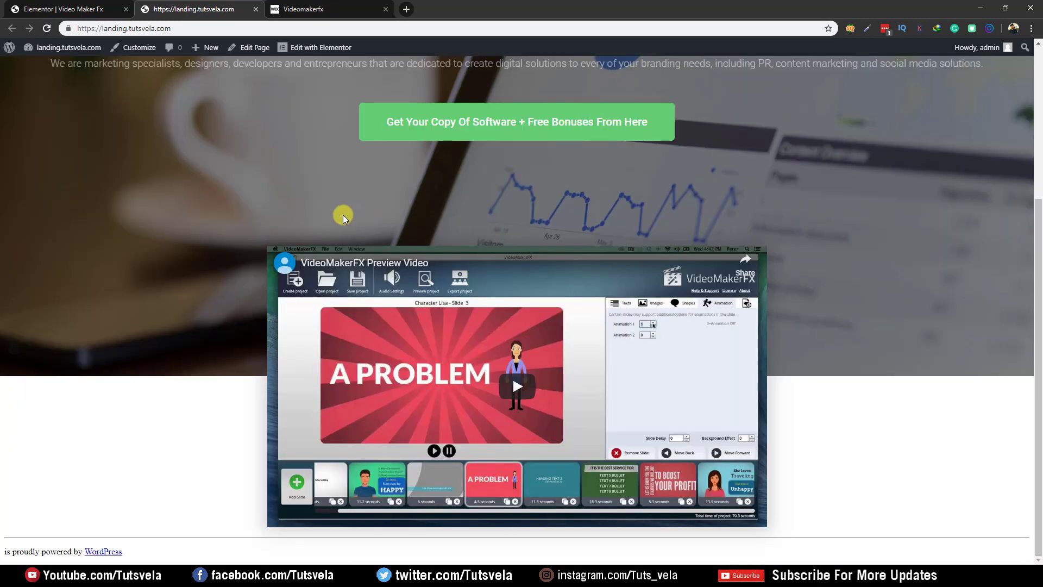
pyautogui.scroll(4, 370, 182)
pyautogui.moveTo(334, 211); pyautogui.dragTo(803, 207)
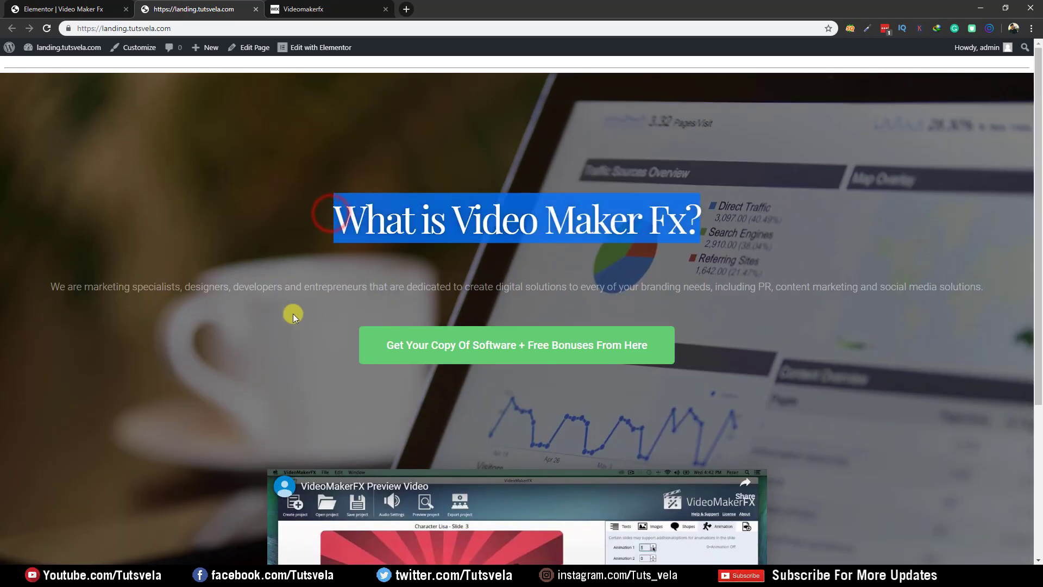
pyautogui.moveTo(51, 286); pyautogui.dragTo(925, 341)
pyautogui.click(925, 340)
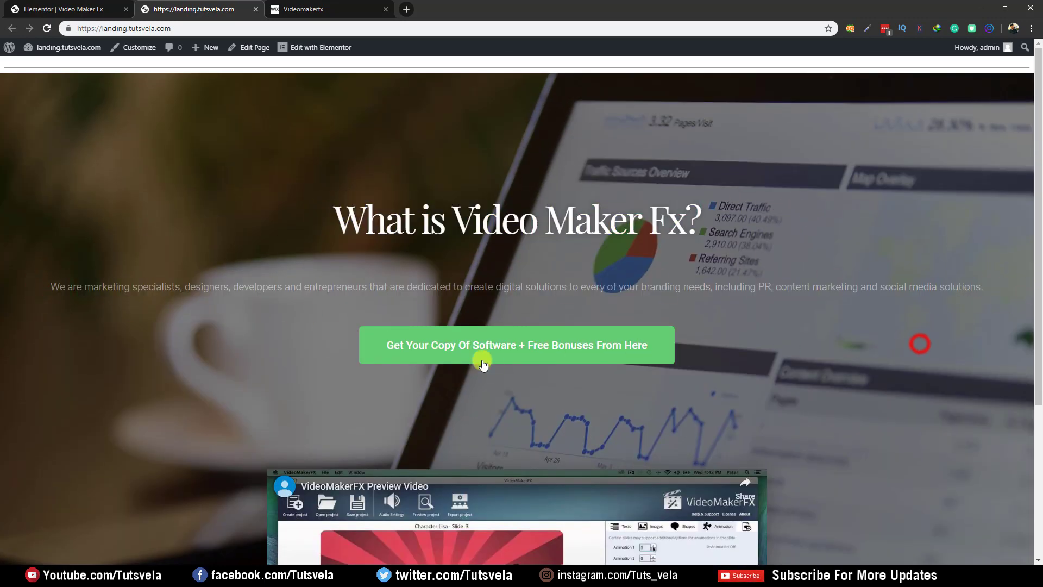
pyautogui.scroll(-2, 533, 344)
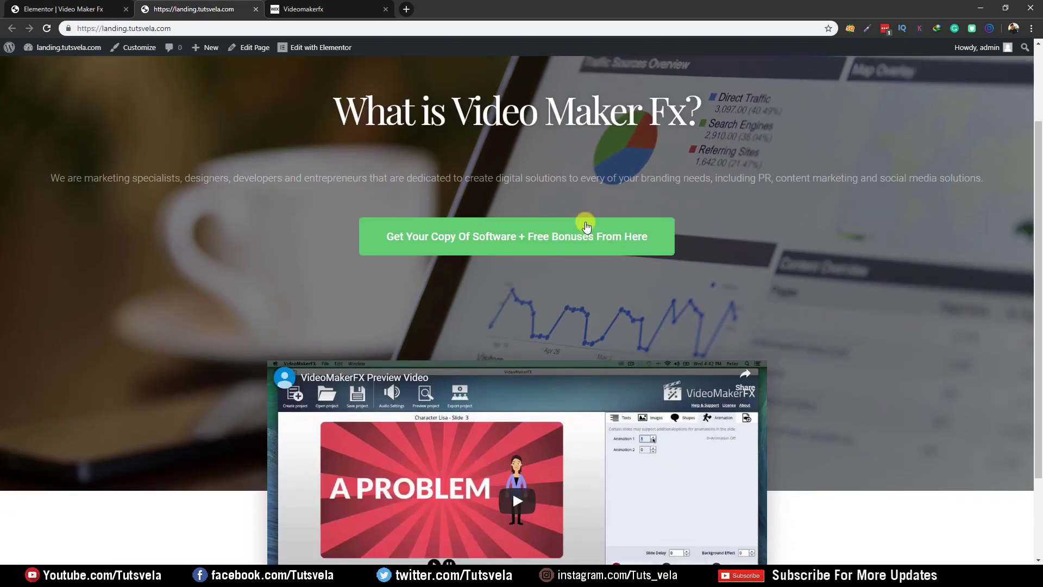
pyautogui.scroll(-2, 503, 296)
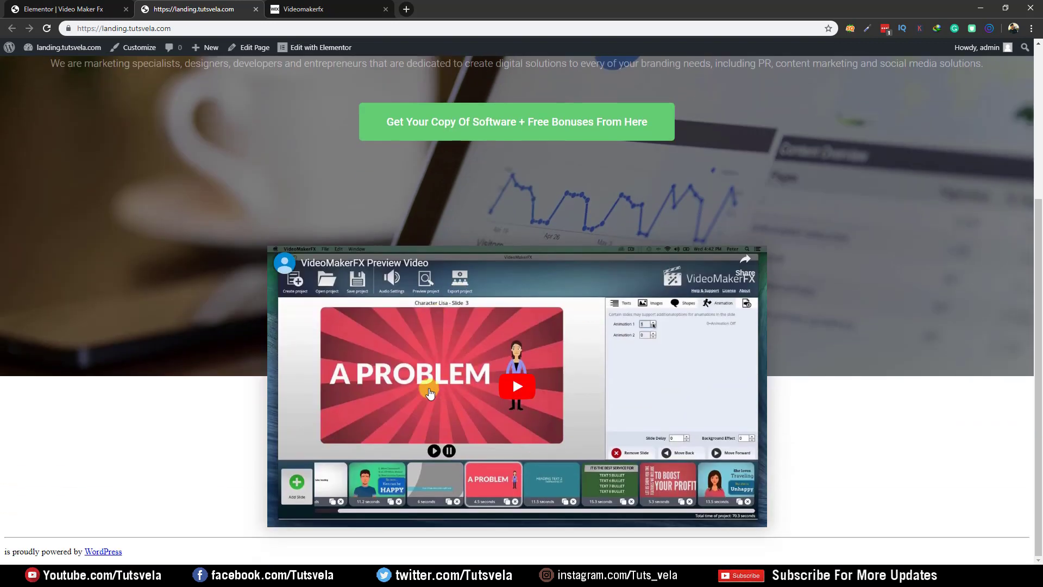
# Step: Return to the Elementor editor, try to move the video's section higher in the hero area and close the Navigator
pyautogui.click(54, 9)
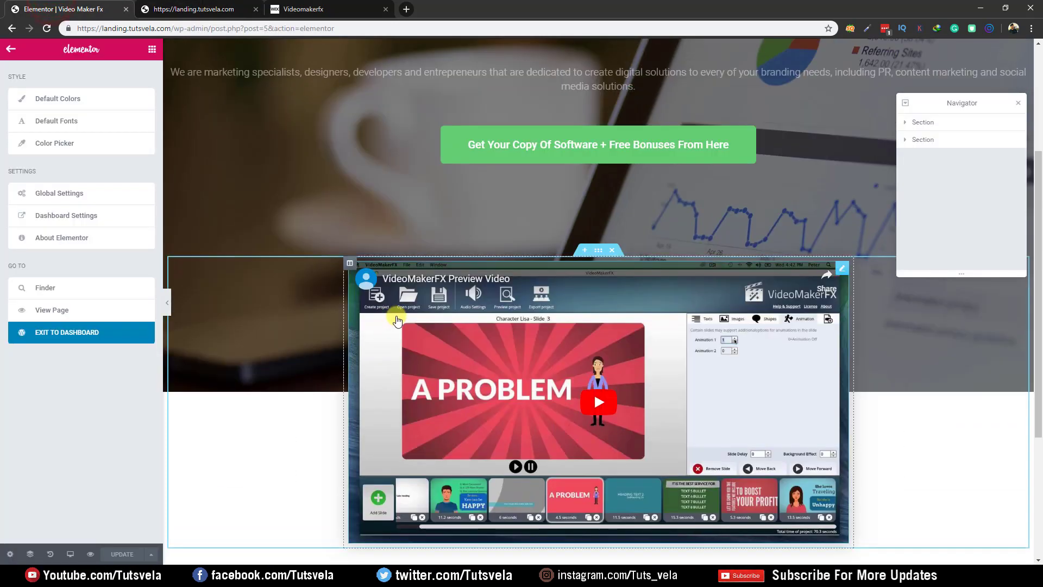
pyautogui.moveTo(598, 253); pyautogui.dragTo(588, 200)
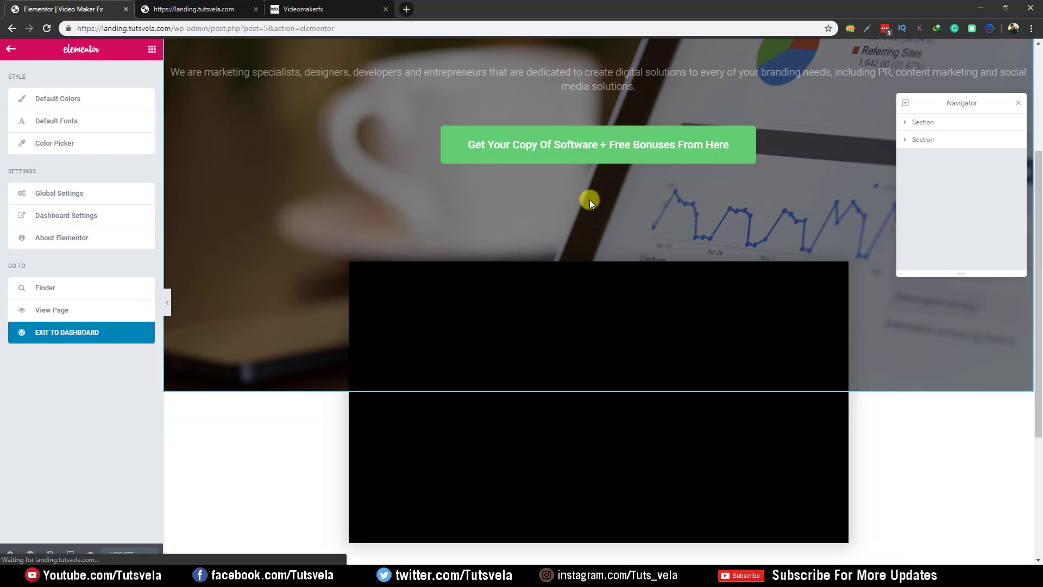
pyautogui.scroll(2, 563, 365)
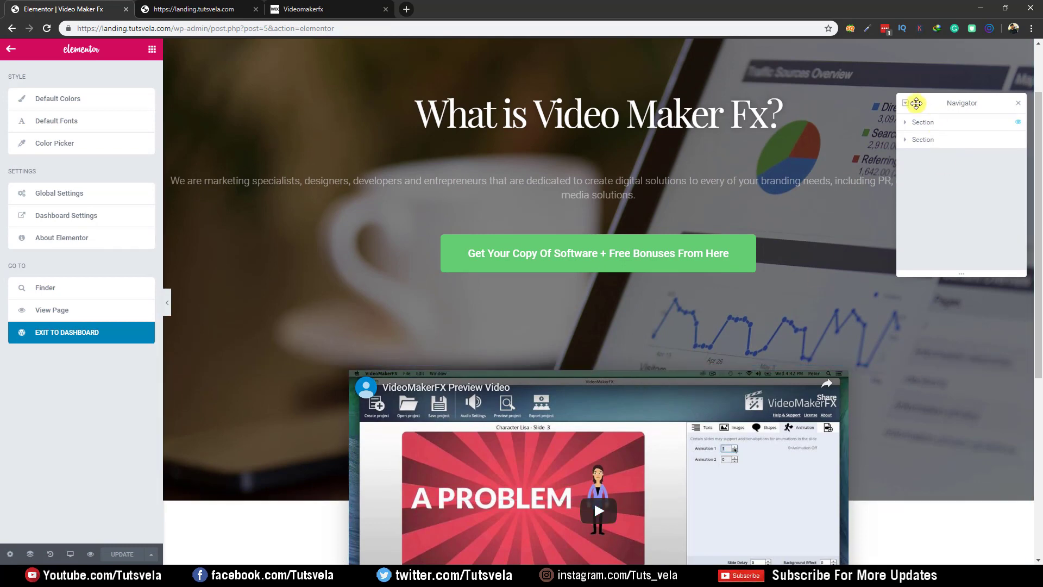
pyautogui.click(1016, 106)
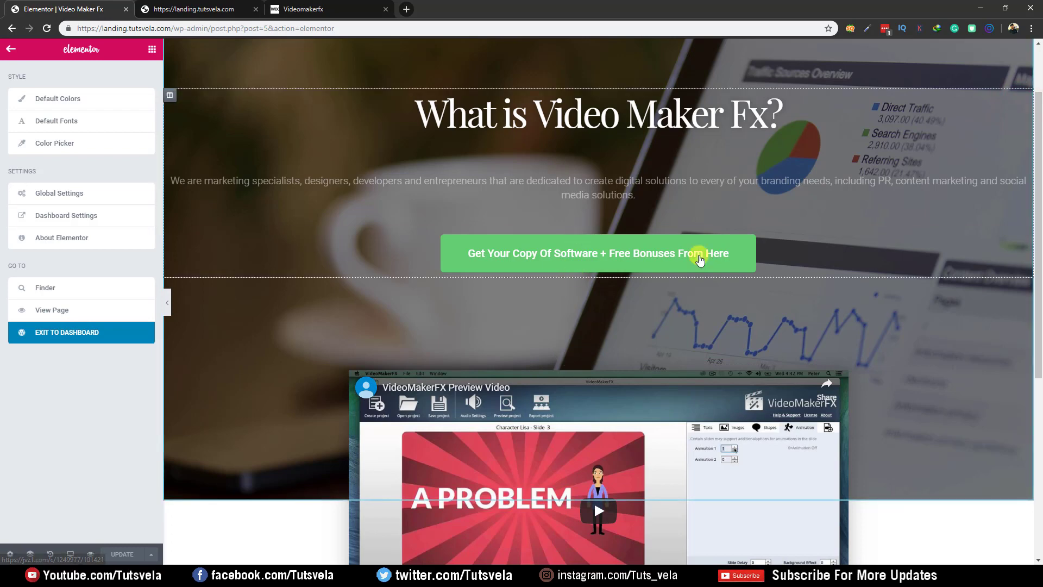
# Step: Try adding a new section above the hero section
pyautogui.scroll(2, 408, 218)
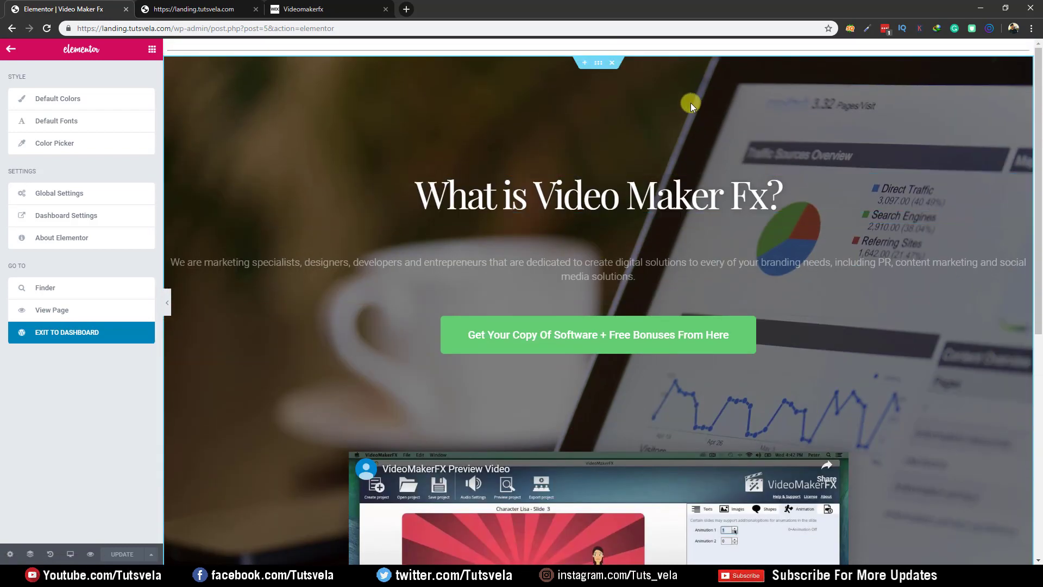
pyautogui.click(585, 63)
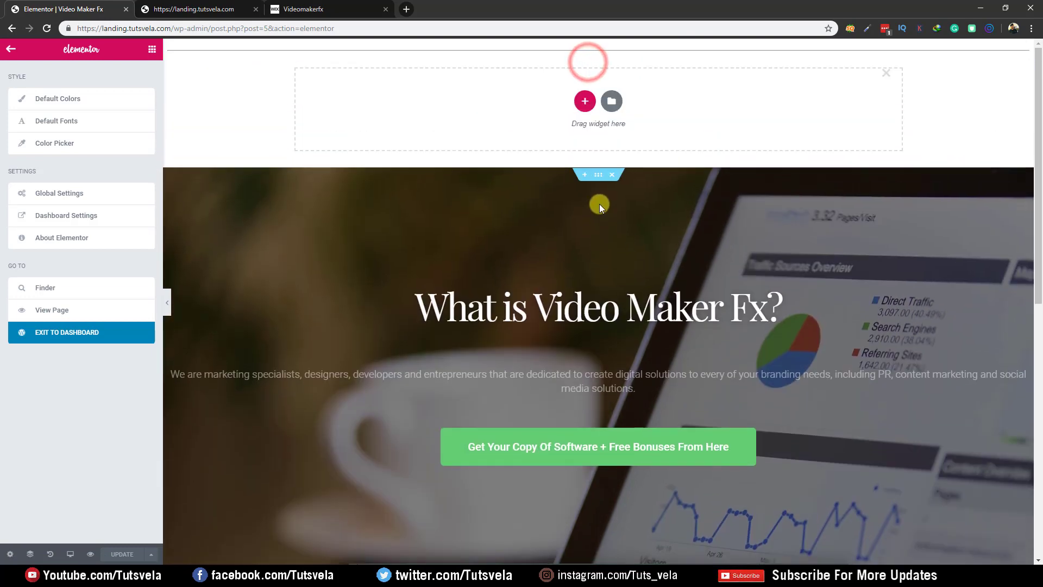
pyautogui.click(887, 78)
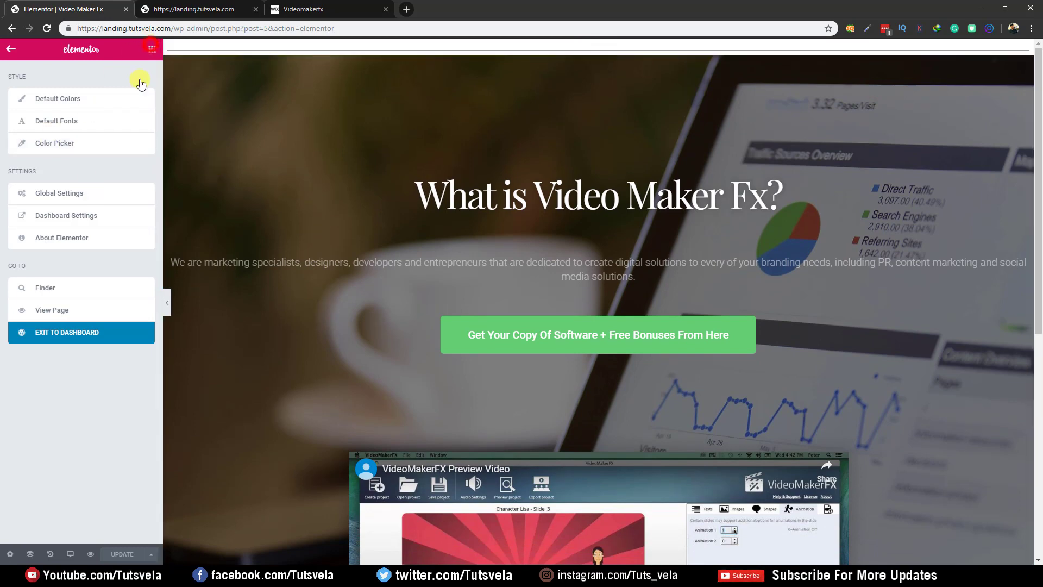
# Step: Add a Shortcode widget from the General widgets directly below the call-to-action button
pyautogui.click(152, 49)
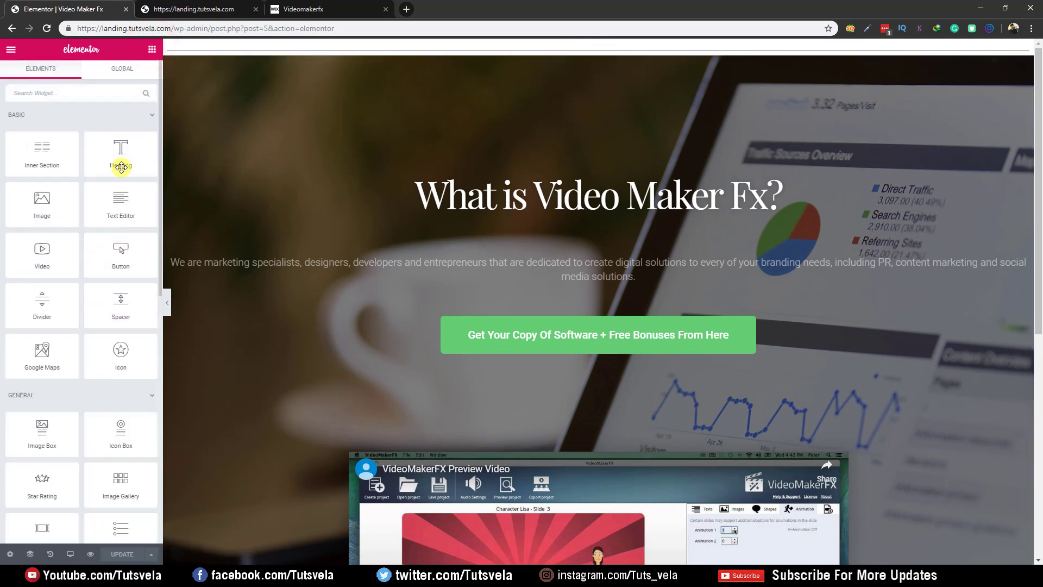
pyautogui.scroll(-3, 29, 328)
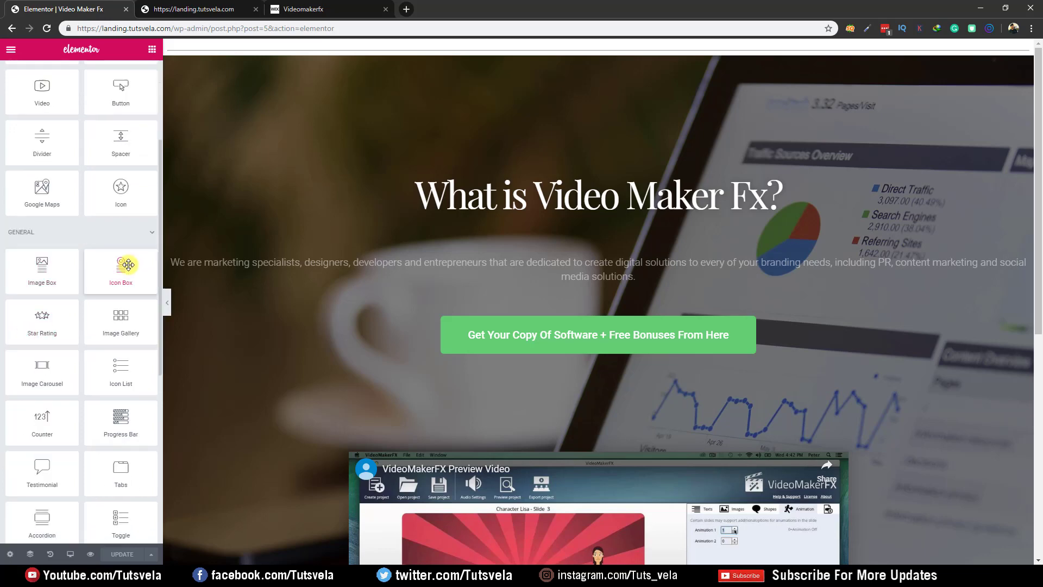
pyautogui.scroll(-1, 29, 300)
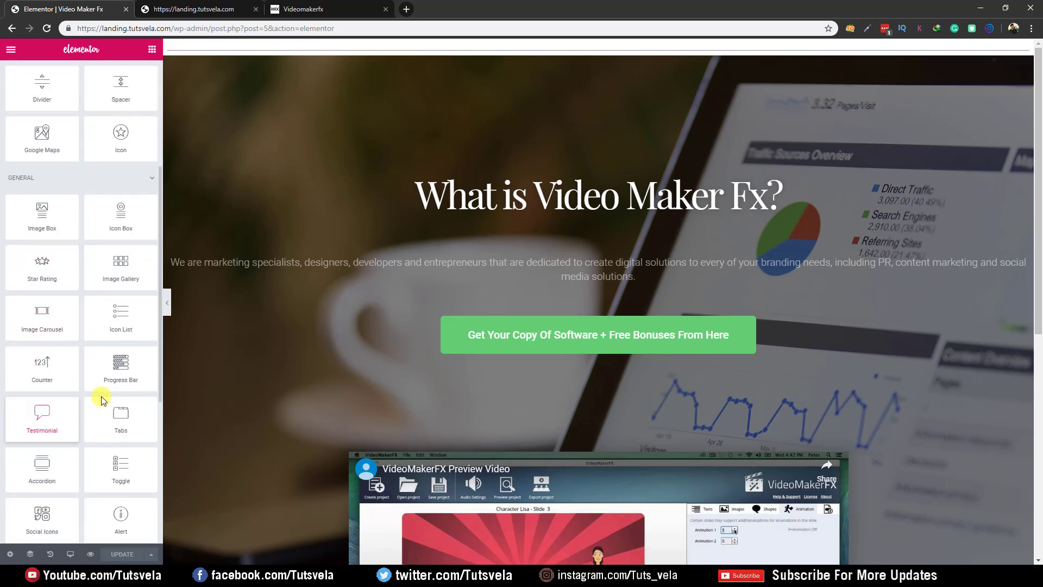
pyautogui.scroll(-3, 103, 401)
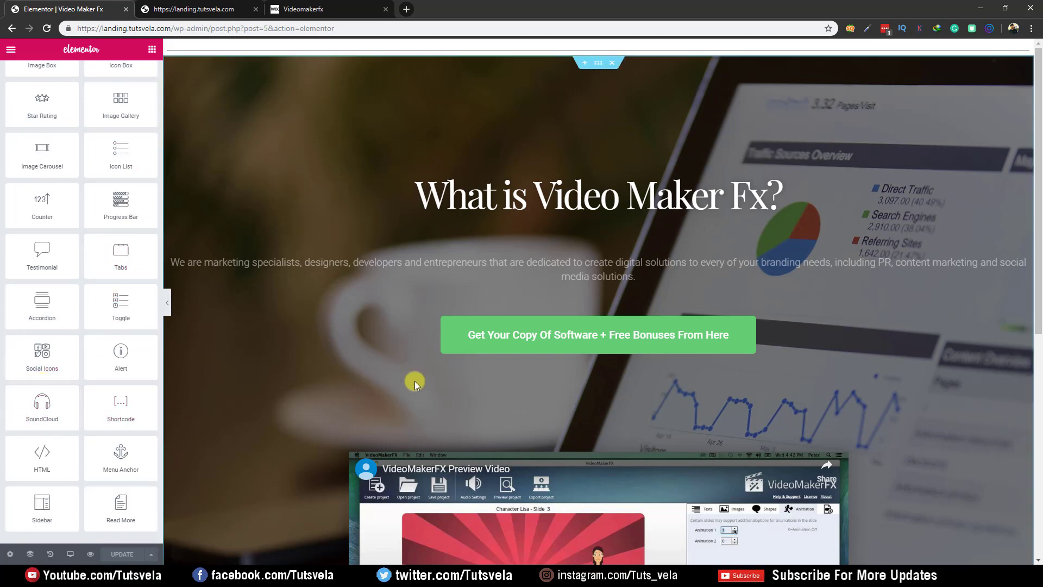
pyautogui.scroll(-2, 414, 380)
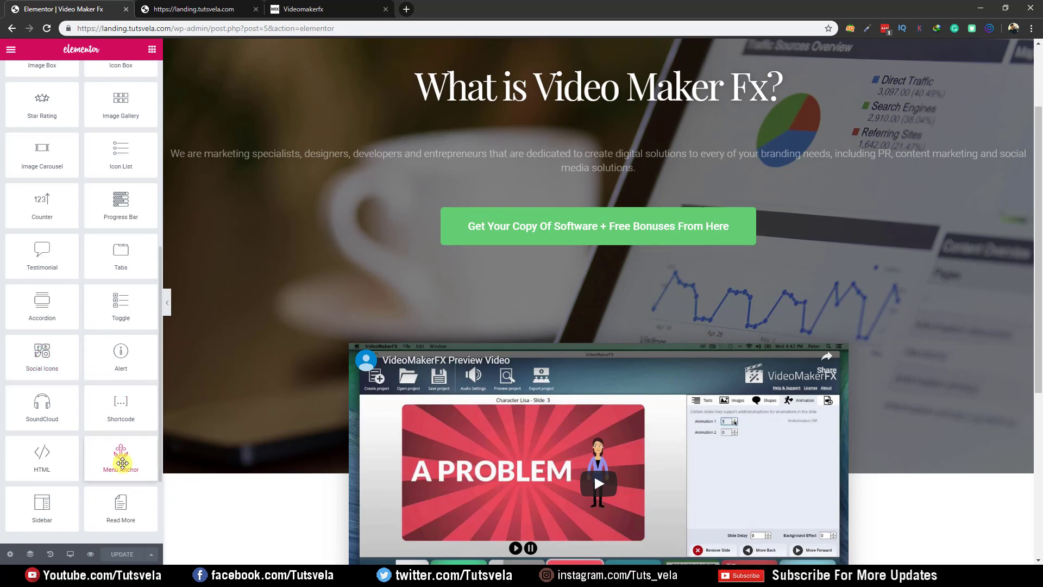
pyautogui.scroll(1, 114, 410)
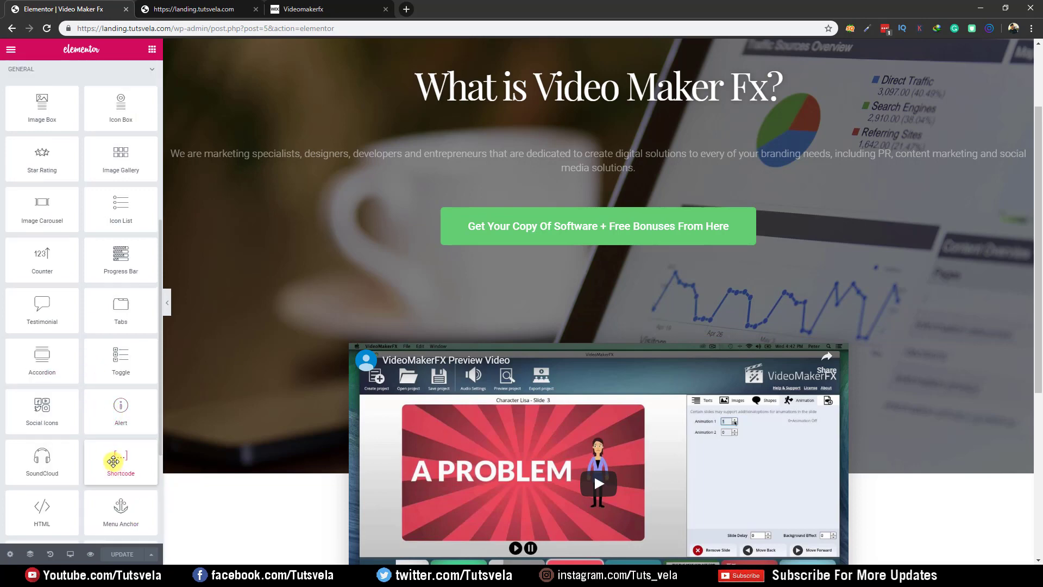
pyautogui.moveTo(111, 459); pyautogui.dragTo(531, 310)
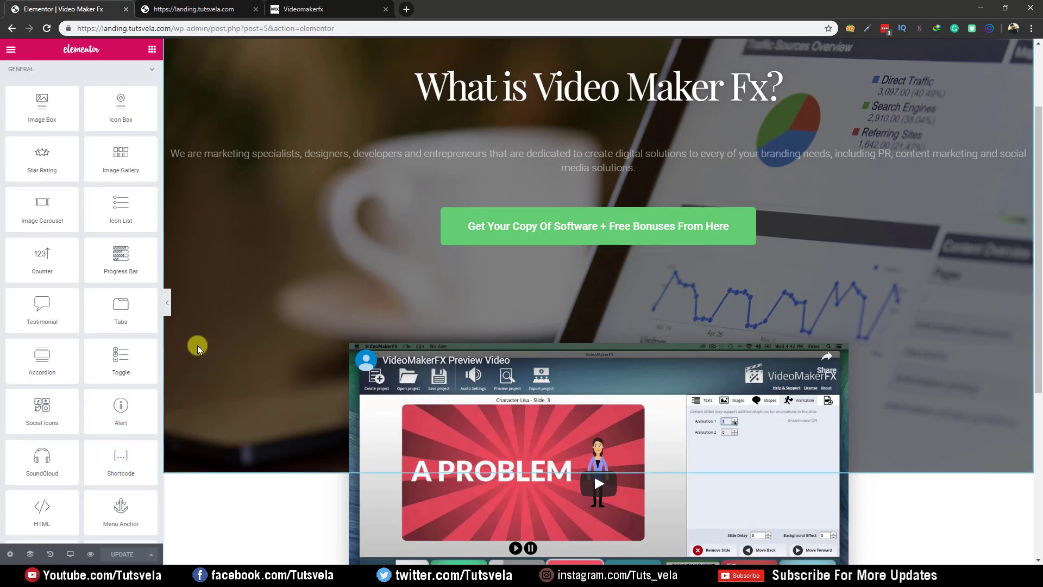
pyautogui.moveTo(119, 456); pyautogui.dragTo(545, 240)
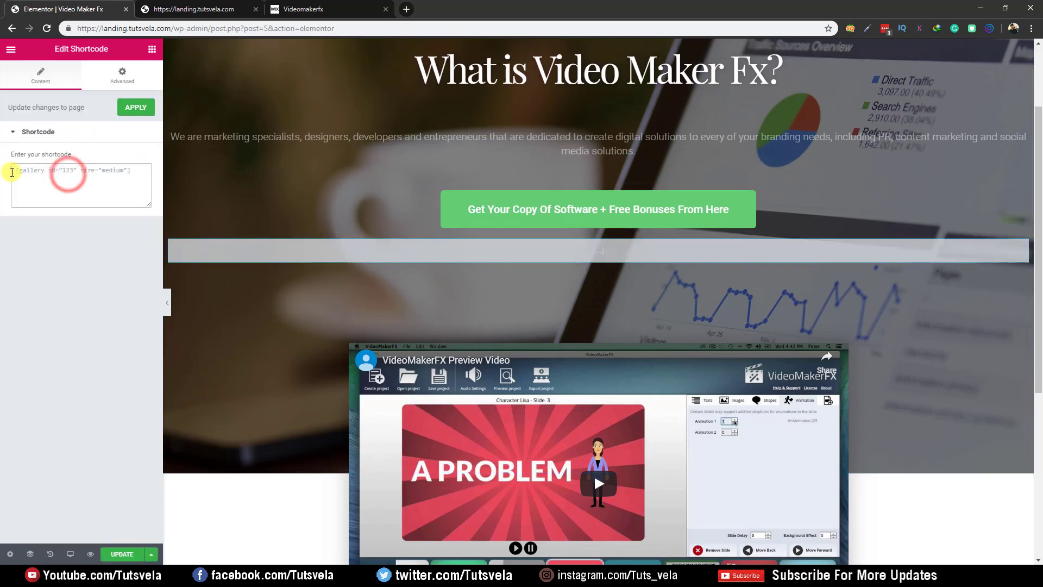
# Step: Examine the Shortcode widget's code field and its paste options, leaving the field empty
pyautogui.rightClick(32, 172)
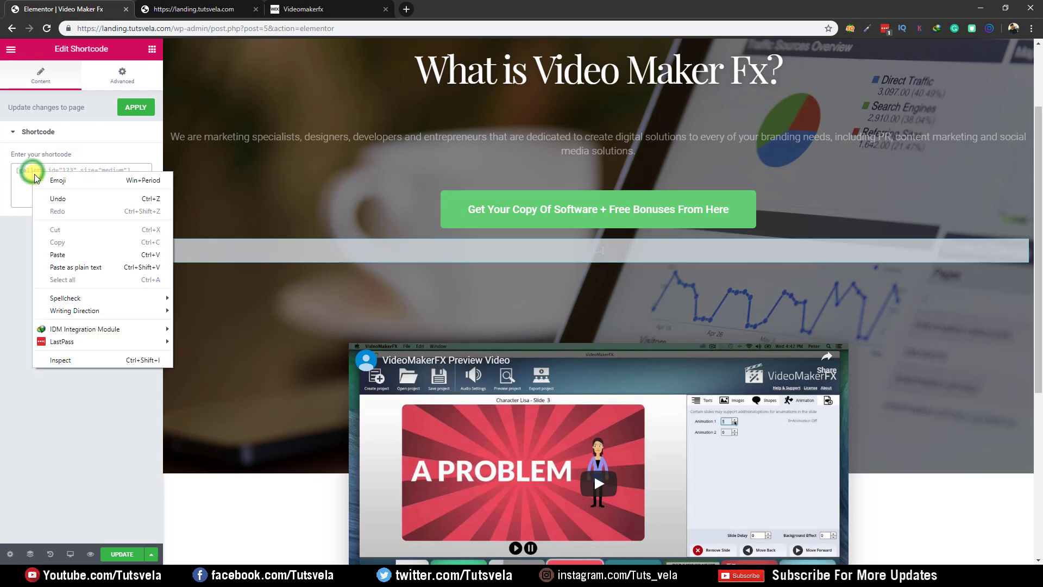
pyautogui.click(19, 167)
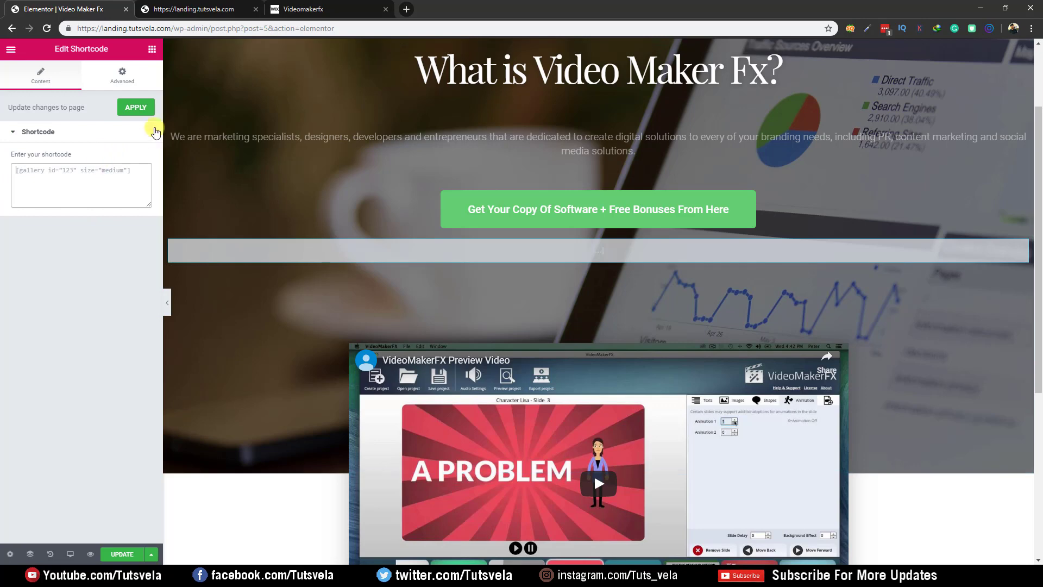
pyautogui.click(745, 253)
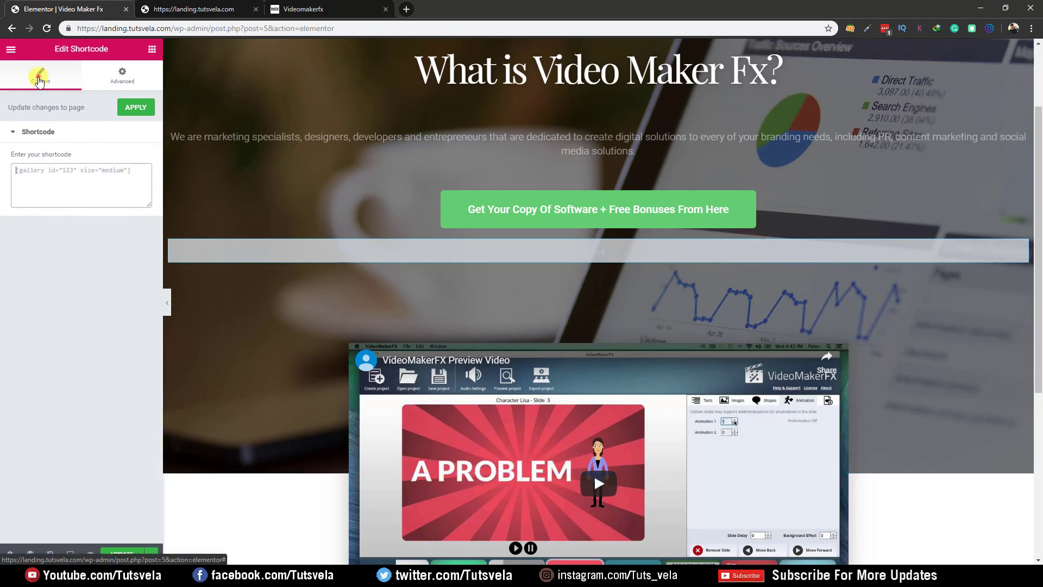
# Step: Add a Counter widget below the Shortcode widget in the hero section
pyautogui.click(151, 49)
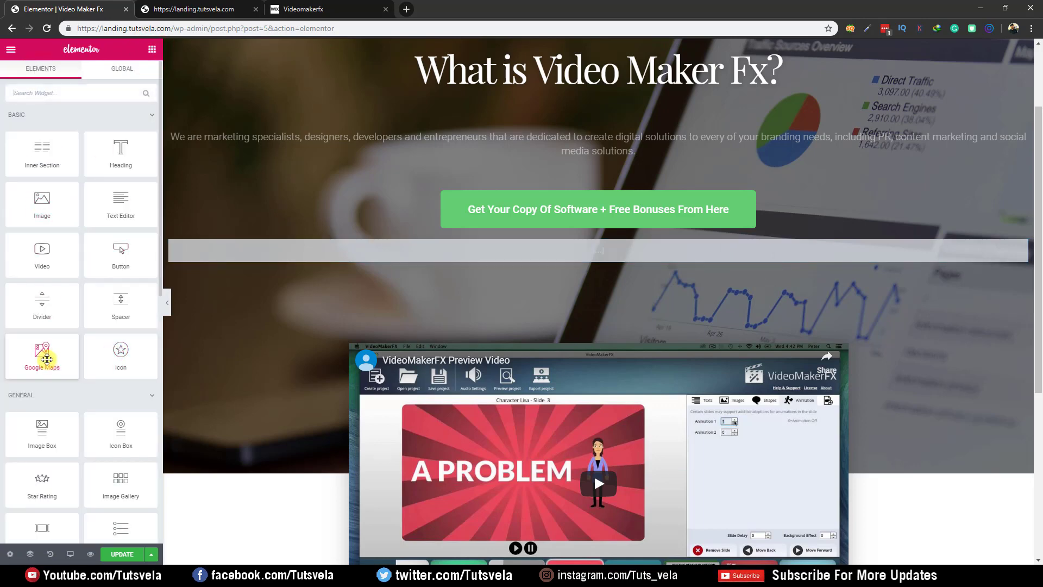
pyautogui.scroll(-3, 44, 419)
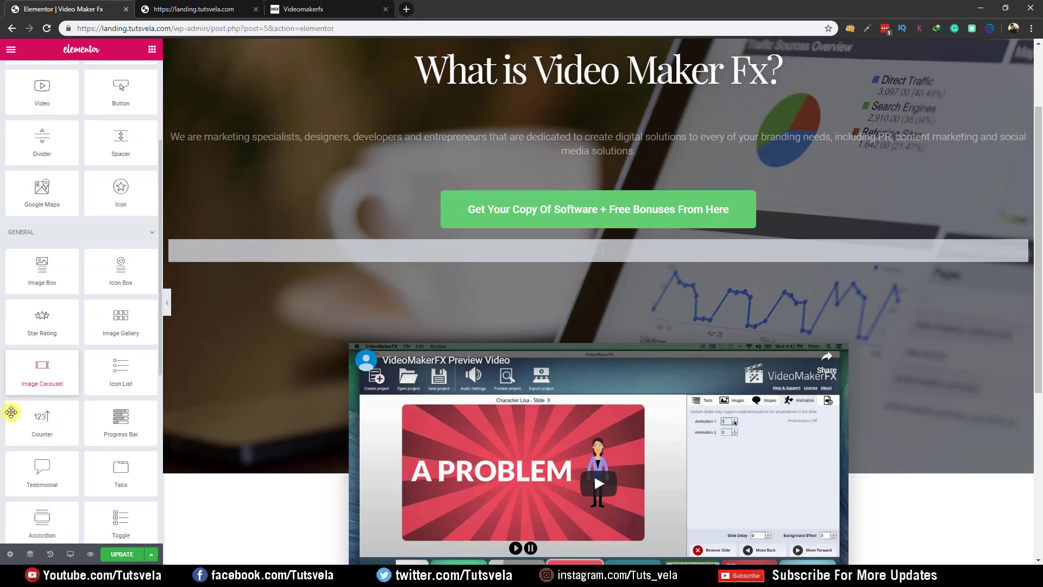
pyautogui.moveTo(34, 421); pyautogui.dragTo(613, 269)
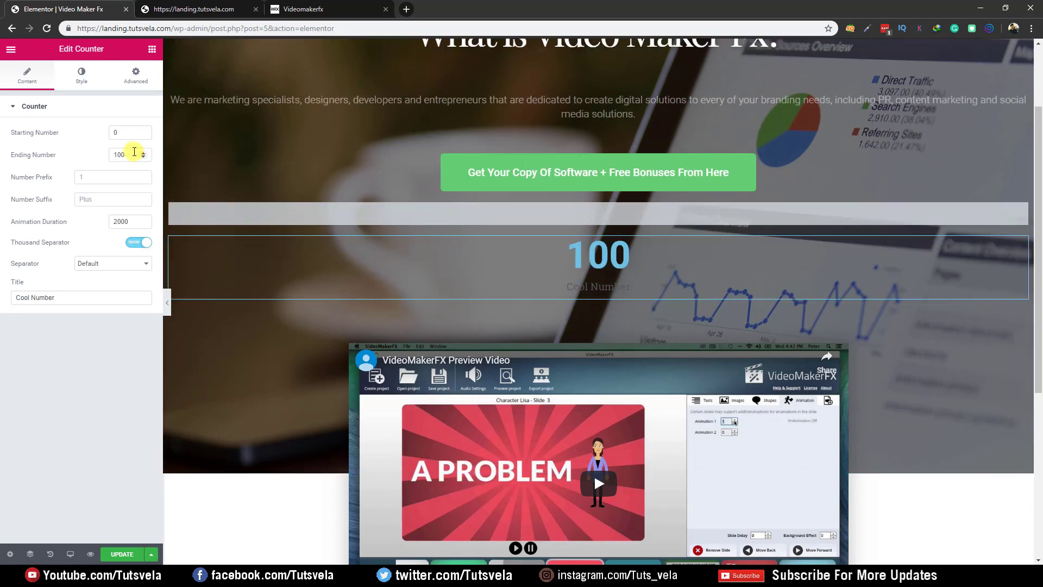
# Step: Set the Counter widget's thousand separator to Dot
pyautogui.click(112, 267)
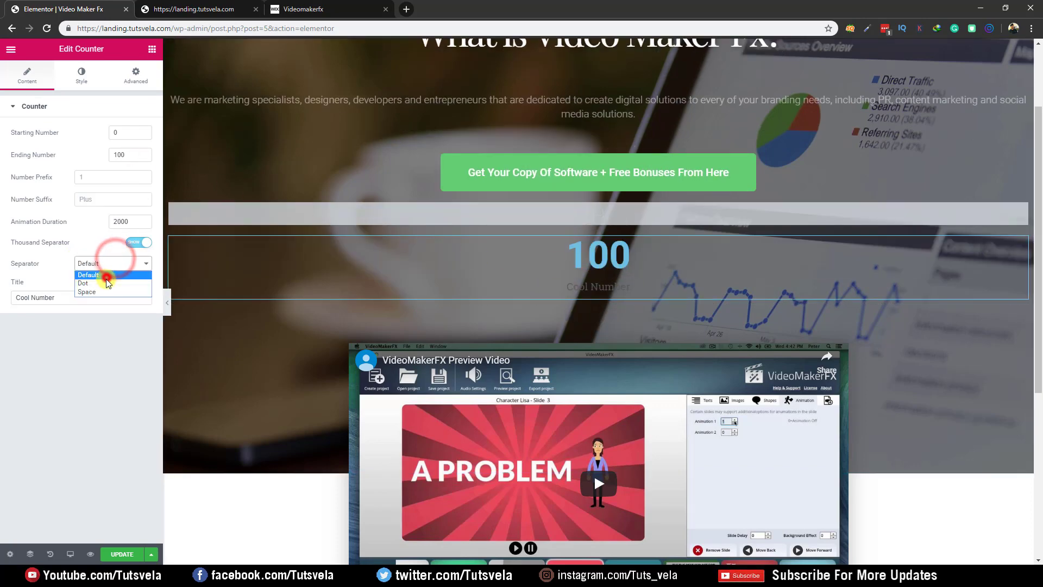
pyautogui.click(102, 276)
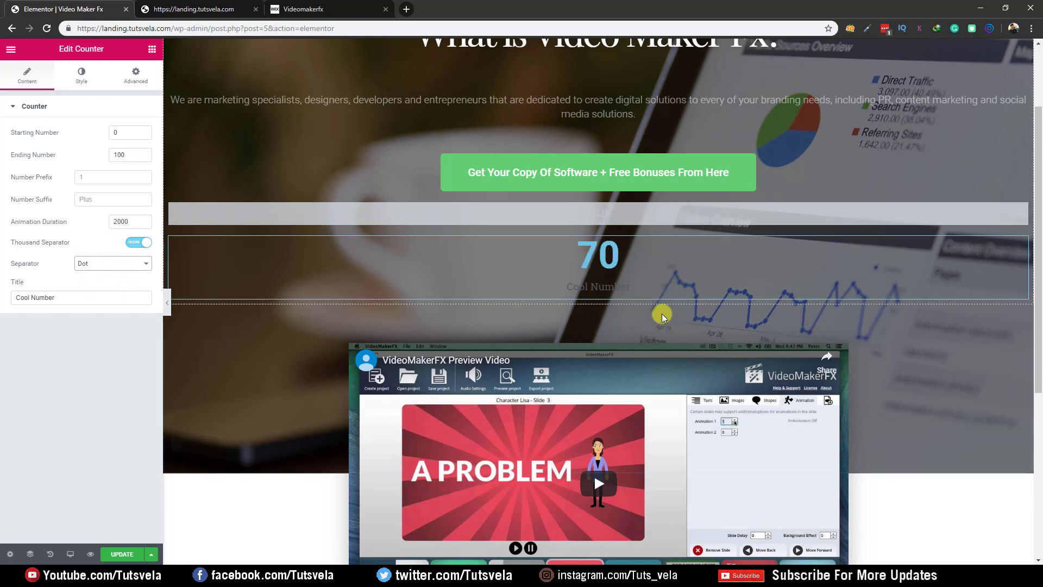
# Step: Check the bonus heading on the Videomakerfx reference page and add a single-column section below the preview video in Elementor
pyautogui.click(343, 6)
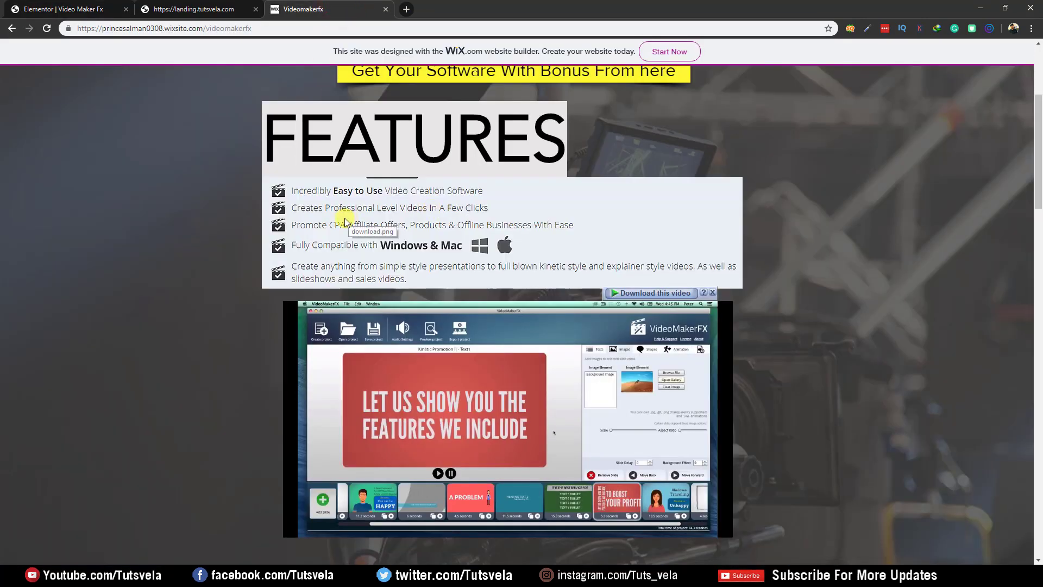
pyautogui.scroll(-9, 270, 207)
pyautogui.moveTo(270, 93); pyautogui.dragTo(731, 110)
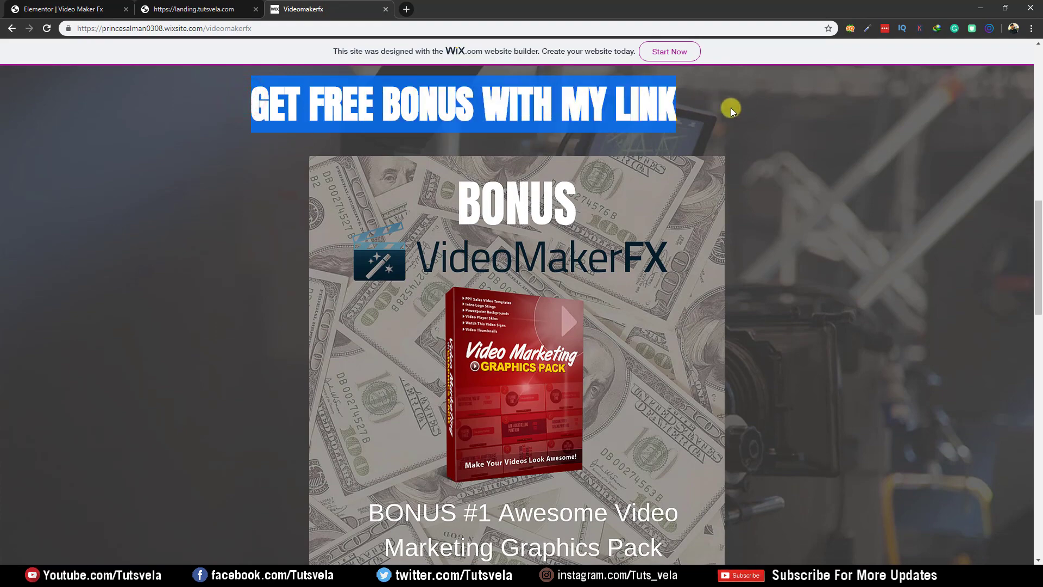
pyautogui.click(760, 112)
pyautogui.click(97, 5)
pyautogui.scroll(-5, 405, 209)
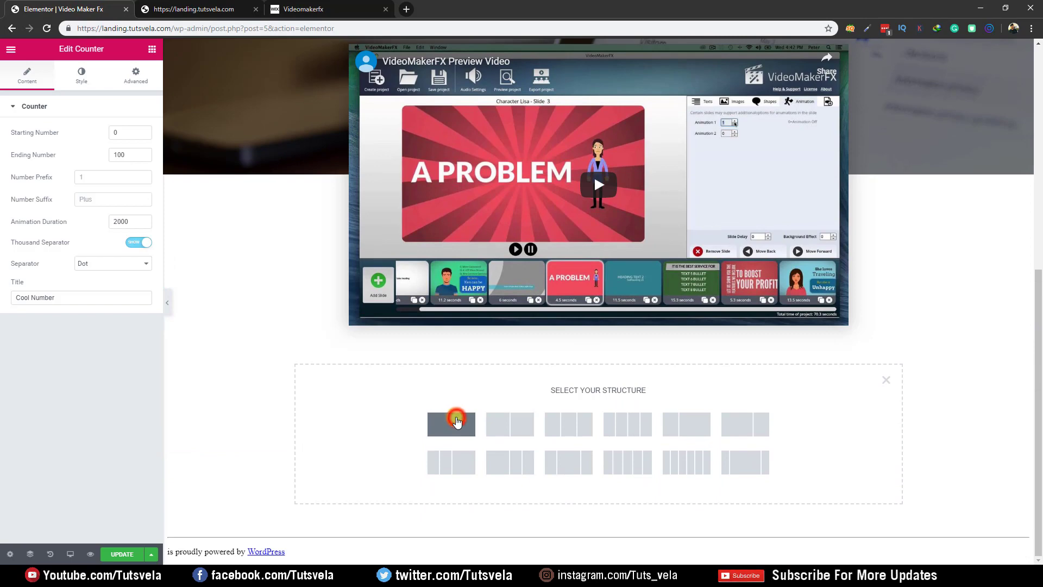
pyautogui.click(456, 421)
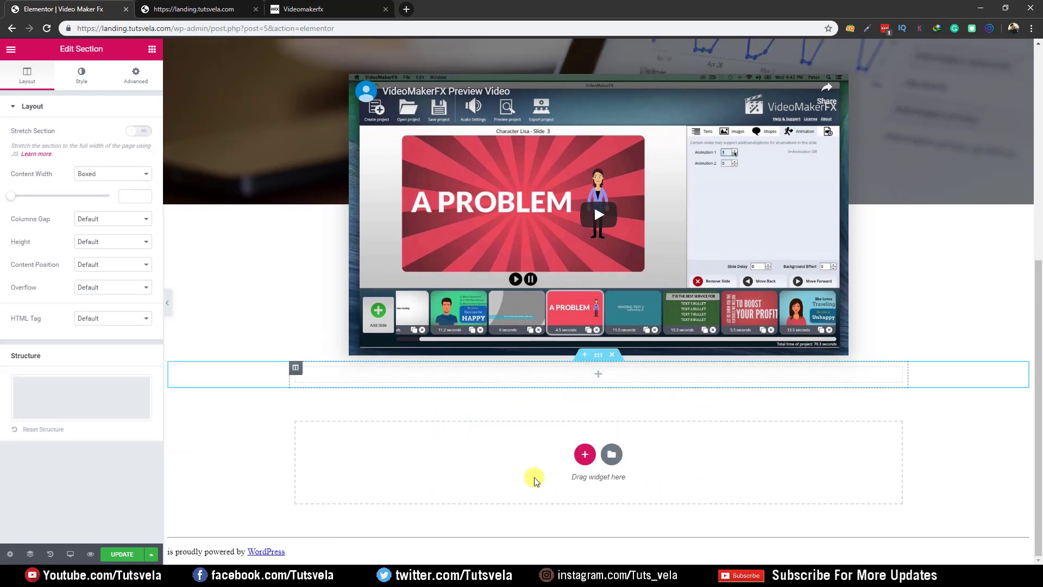
# Step: Add a Heading widget below the new empty section reading "GET FREE BONUSES WITH MY LINK" at size XXL
pyautogui.click(152, 49)
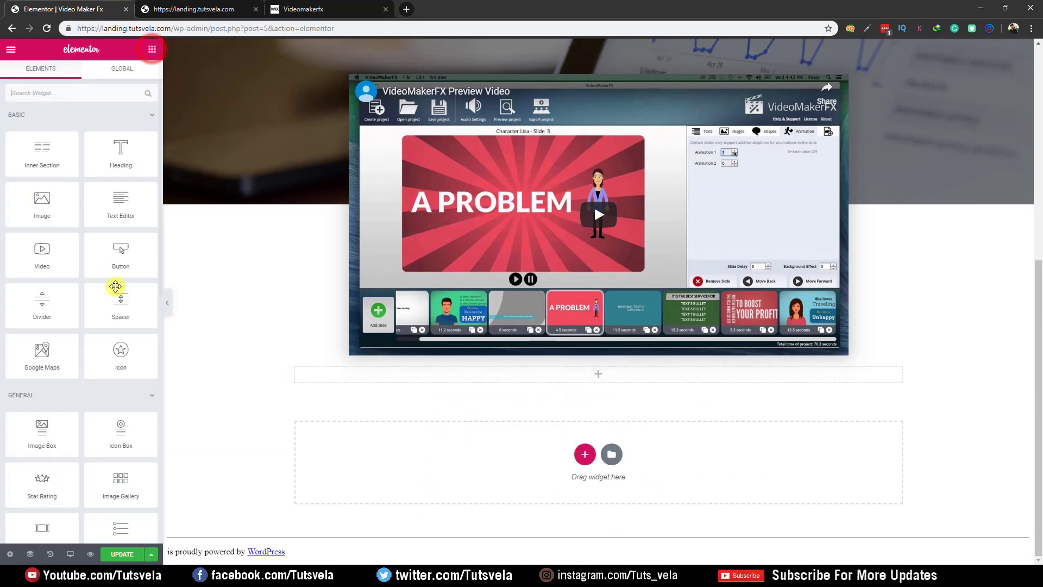
pyautogui.moveTo(107, 161); pyautogui.dragTo(616, 451)
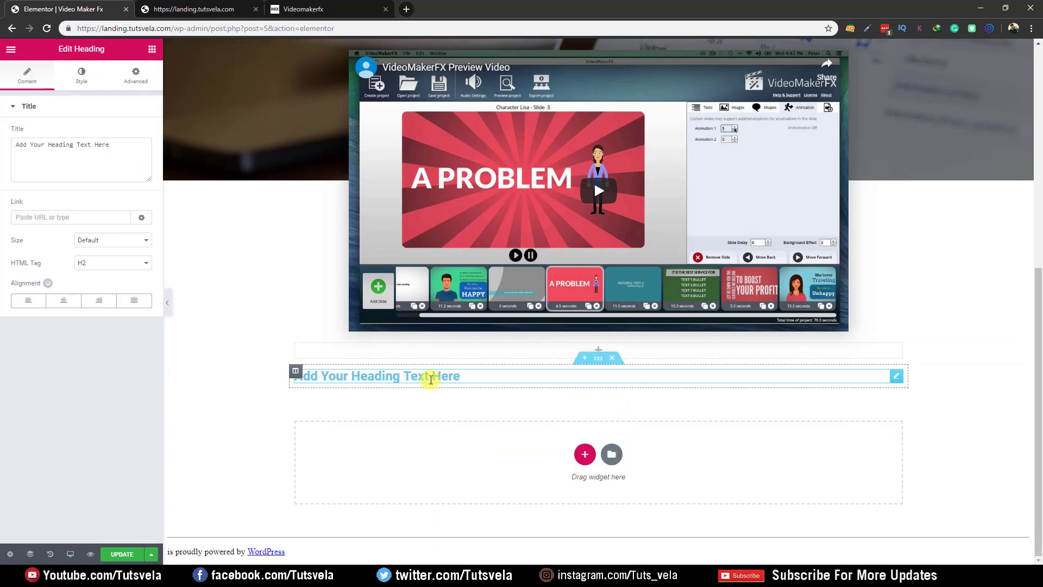
pyautogui.click(429, 379)
pyautogui.moveTo(473, 382); pyautogui.dragTo(293, 375)
pyautogui.write('GET FREE BONUSES WITH MY LINK')
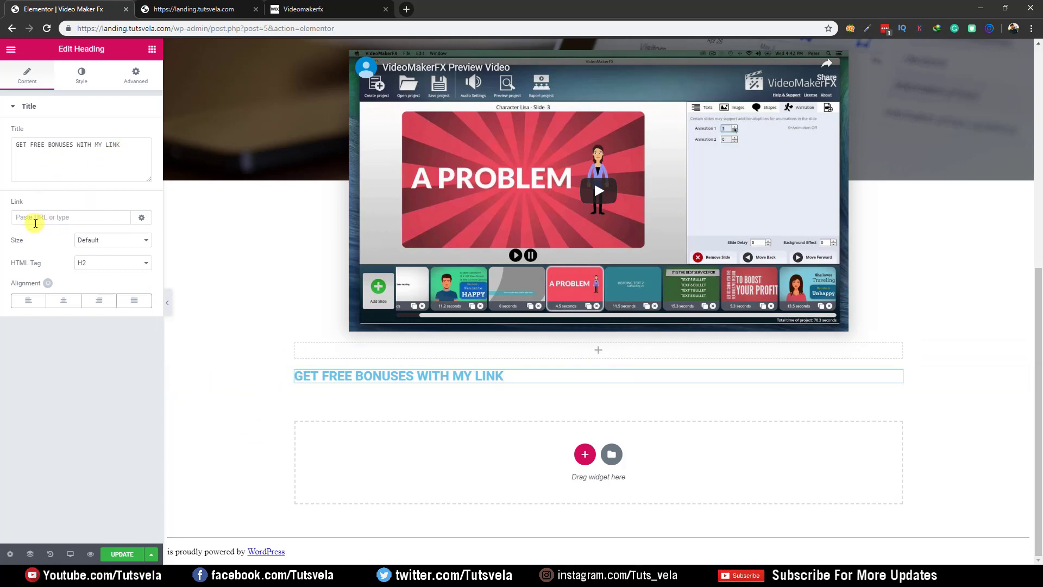
pyautogui.click(108, 243)
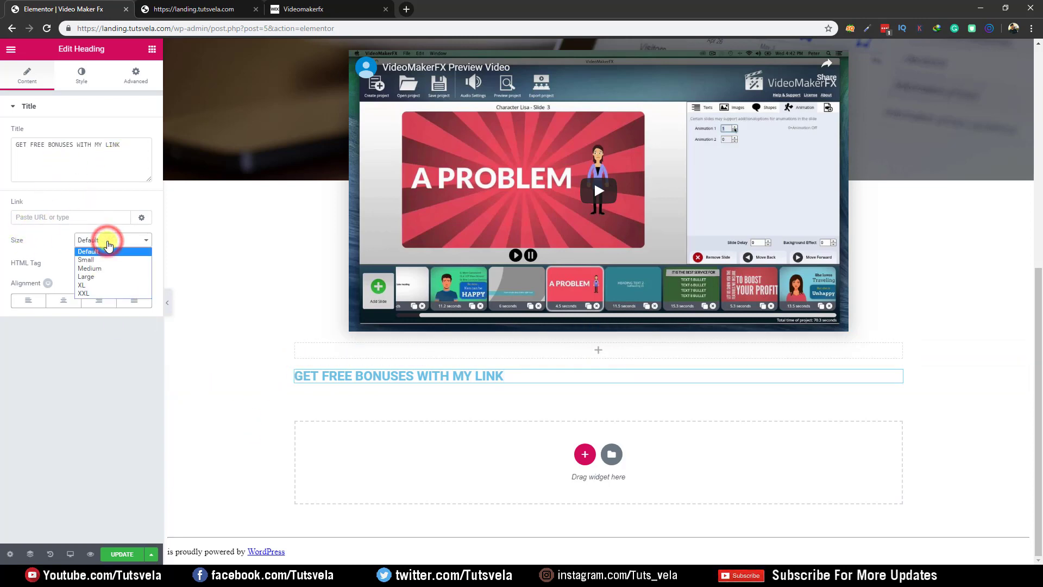
pyautogui.click(105, 293)
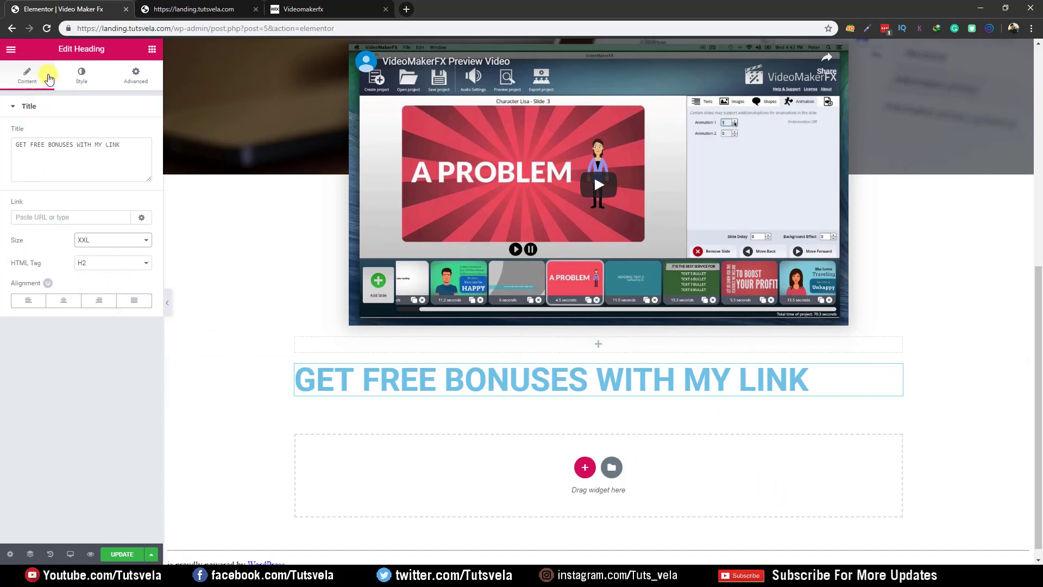
# Step: Give the bonus heading a text shadow with a blur of 4 and a horizontal offset of -3
pyautogui.click(75, 75)
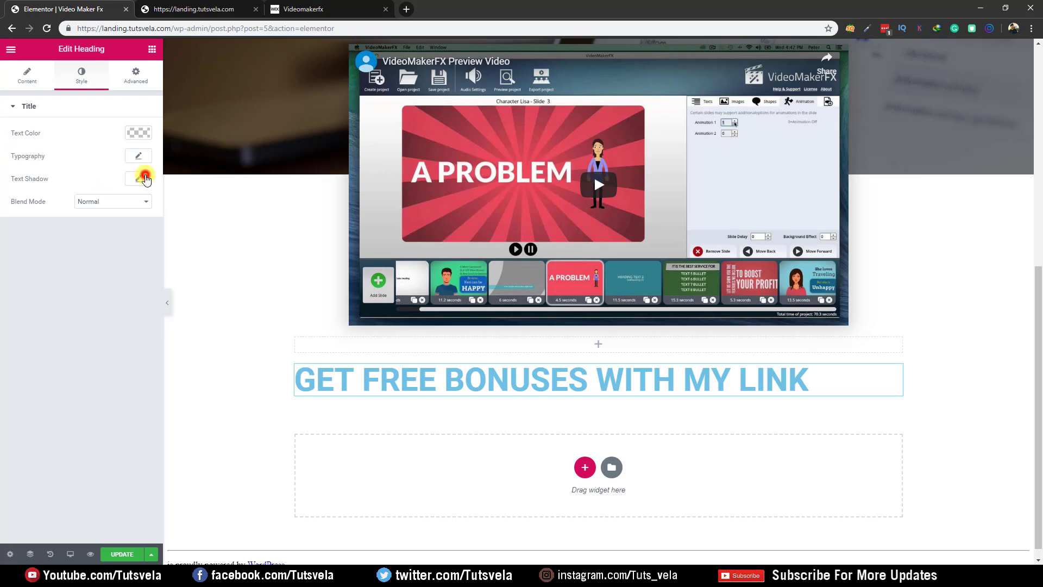
pyautogui.click(145, 179)
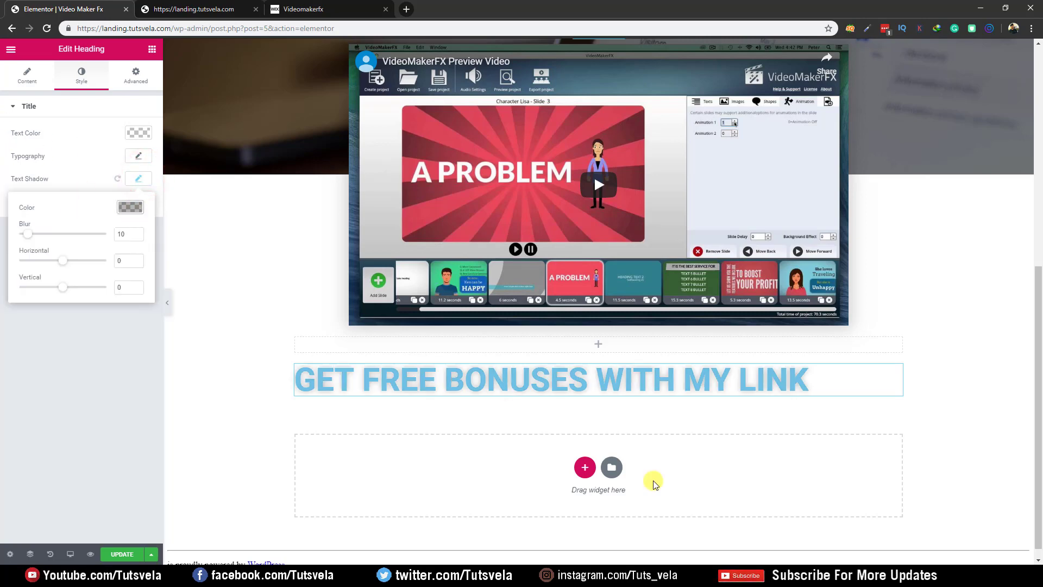
pyautogui.click(978, 411)
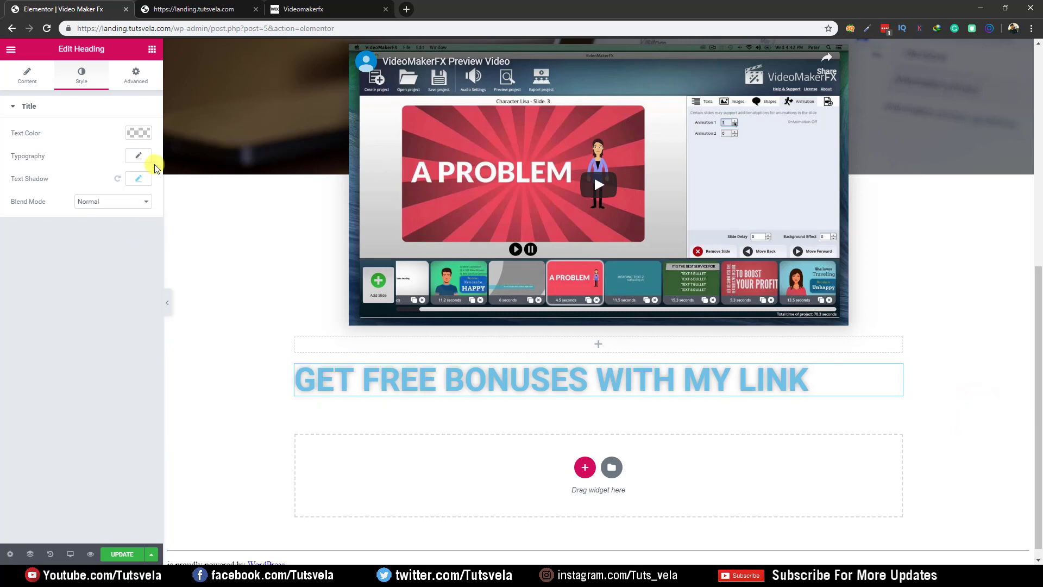
pyautogui.click(139, 158)
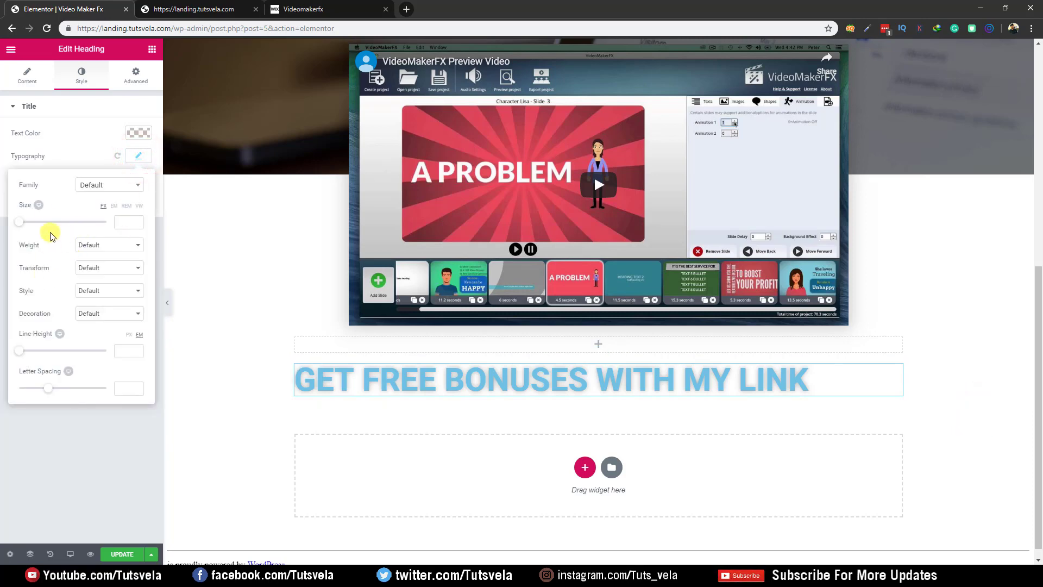
pyautogui.click(52, 146)
pyautogui.click(138, 179)
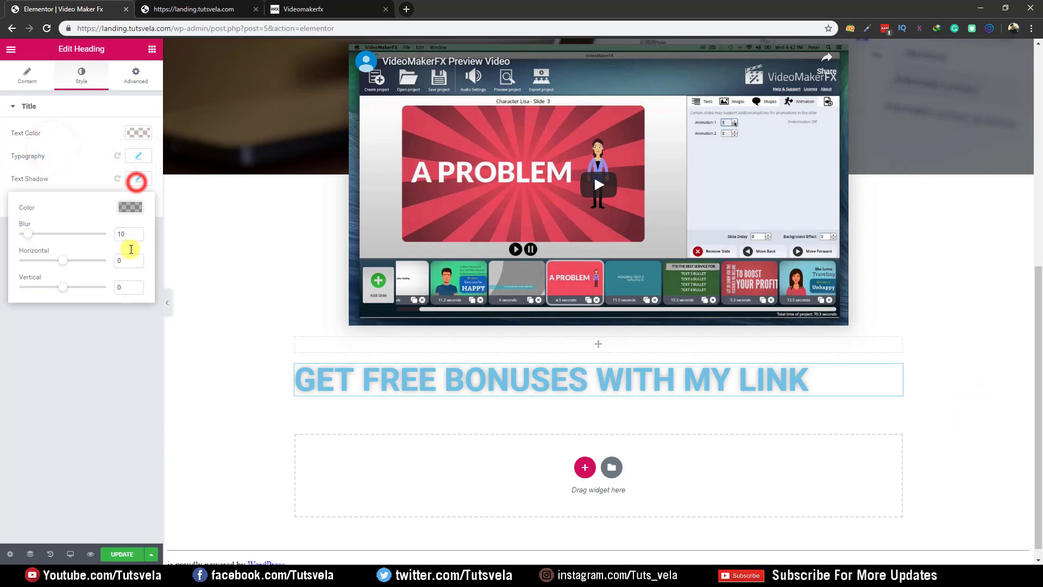
pyautogui.moveTo(63, 261); pyautogui.dragTo(88, 260)
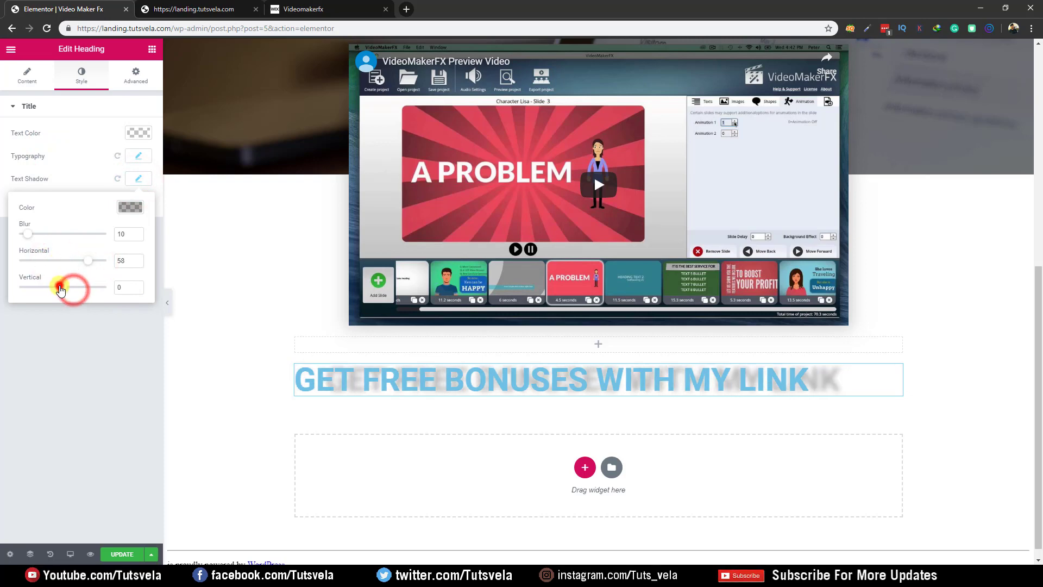
pyautogui.click(21, 234)
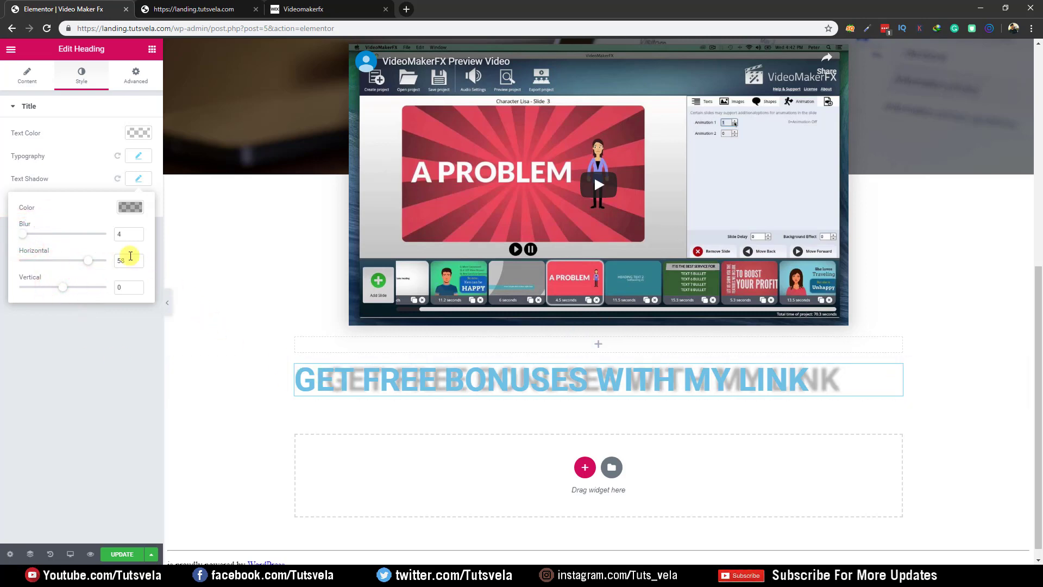
pyautogui.moveTo(74, 265); pyautogui.dragTo(64, 260)
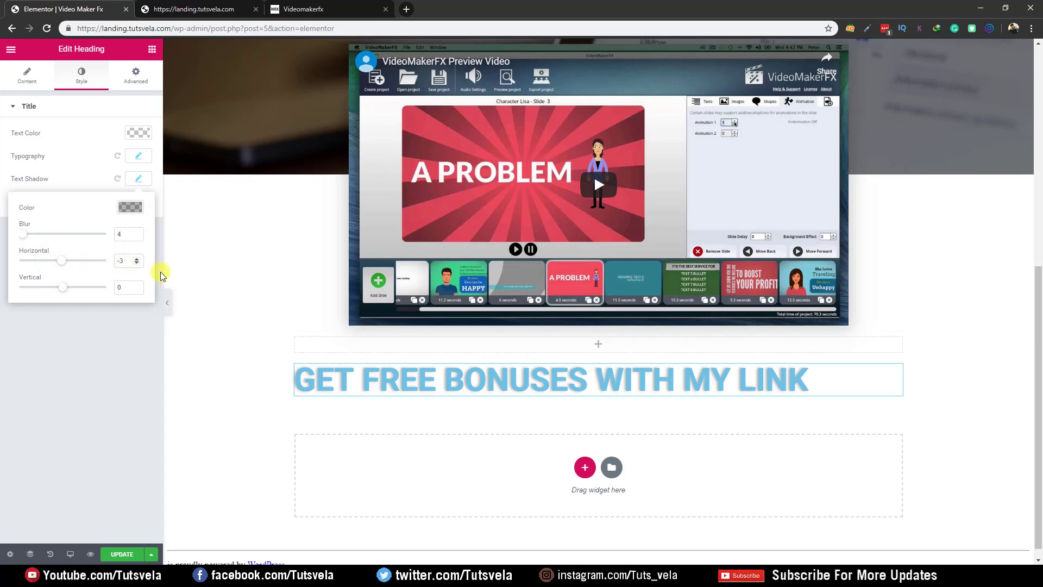
pyautogui.click(77, 375)
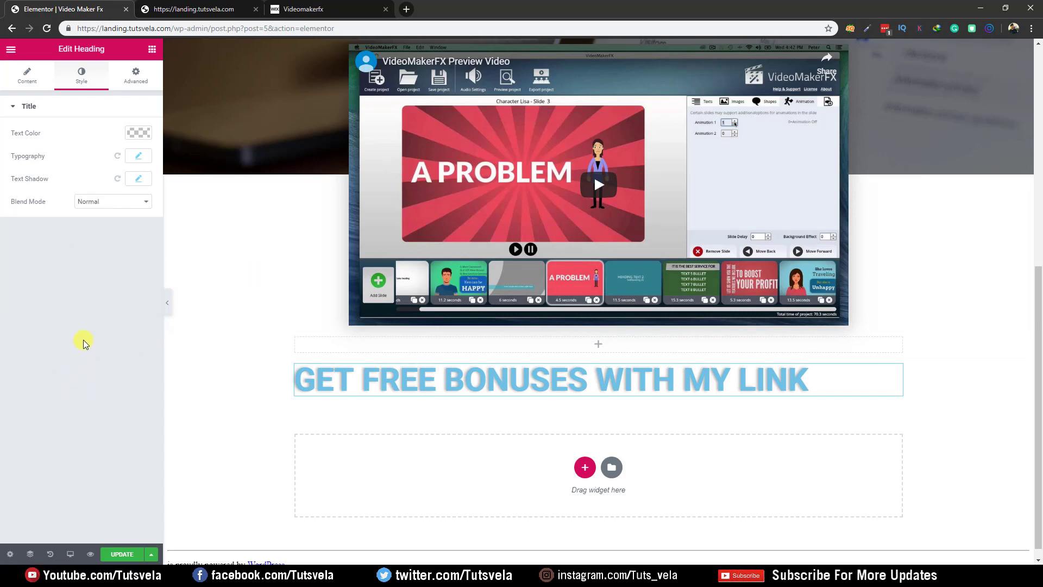
# Step: Give the bonus heading a classic background in light red after trying blue and green
pyautogui.click(135, 77)
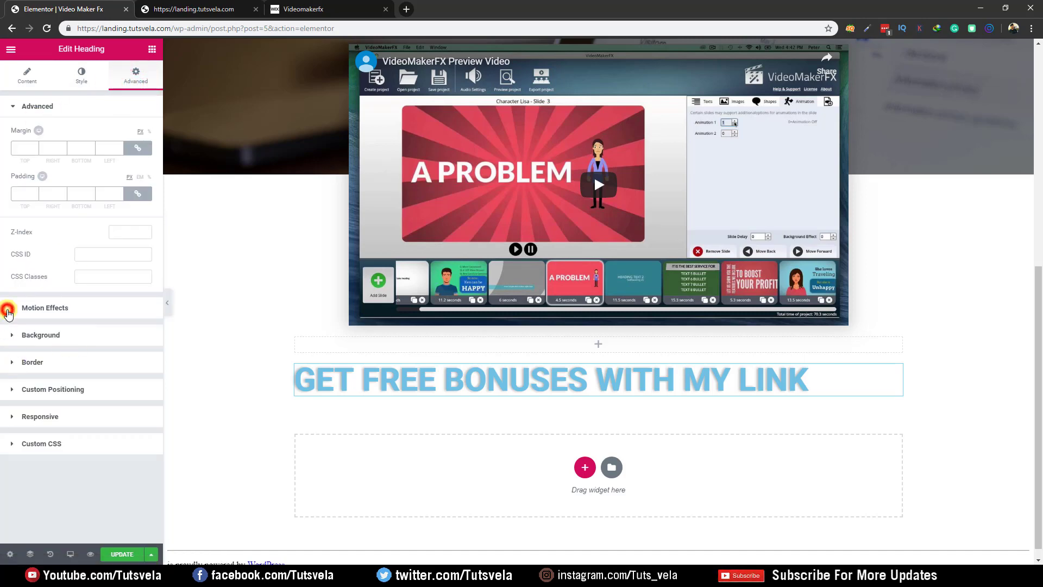
pyautogui.click(7, 313)
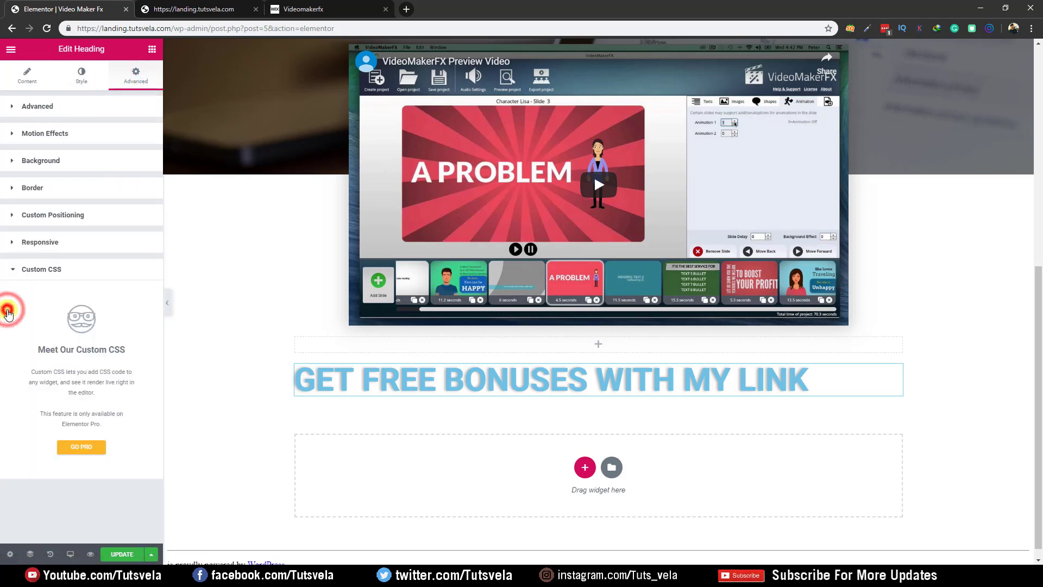
pyautogui.click(9, 163)
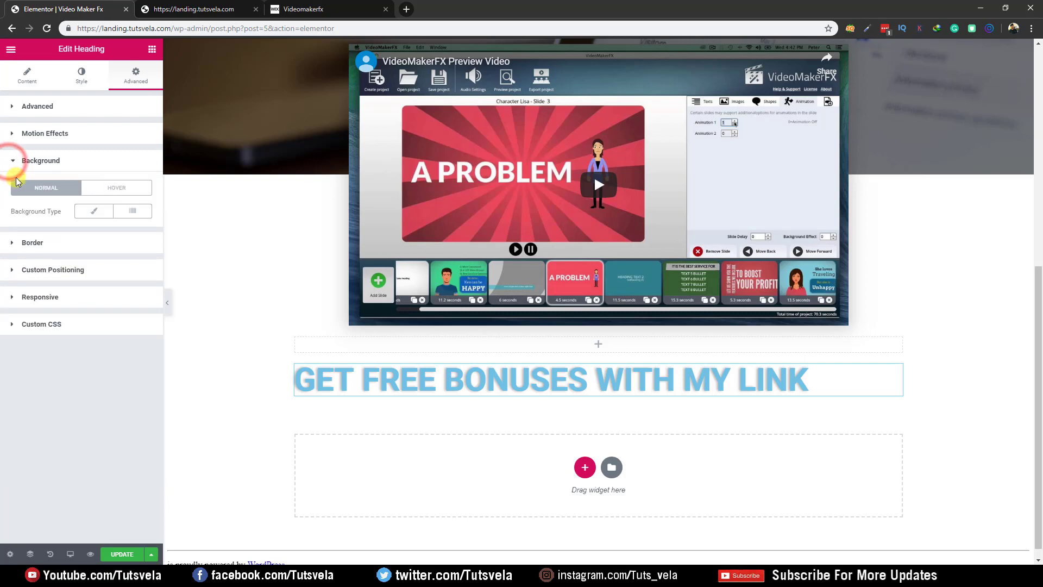
pyautogui.click(103, 212)
pyautogui.click(135, 233)
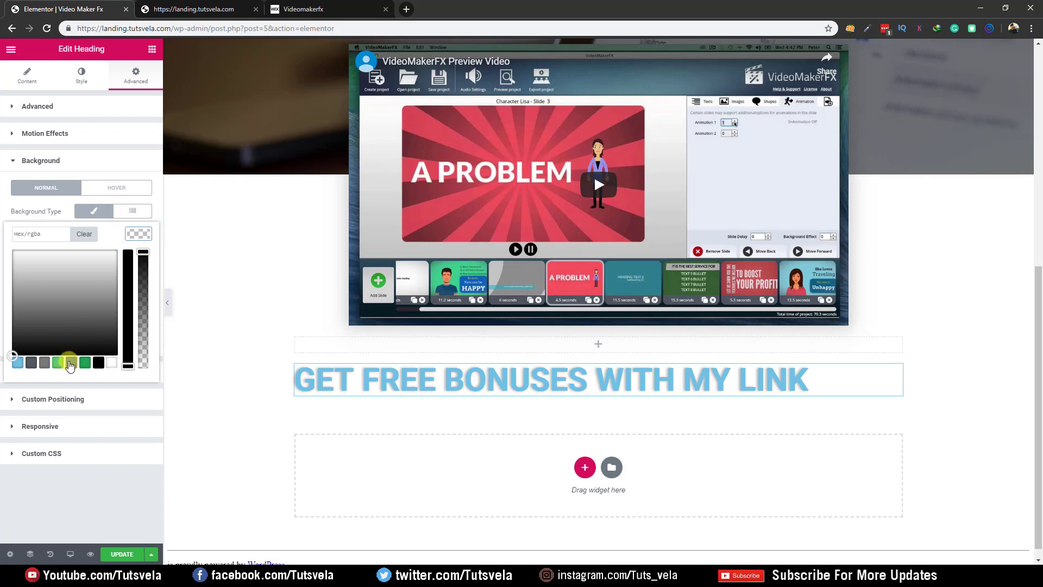
pyautogui.click(70, 363)
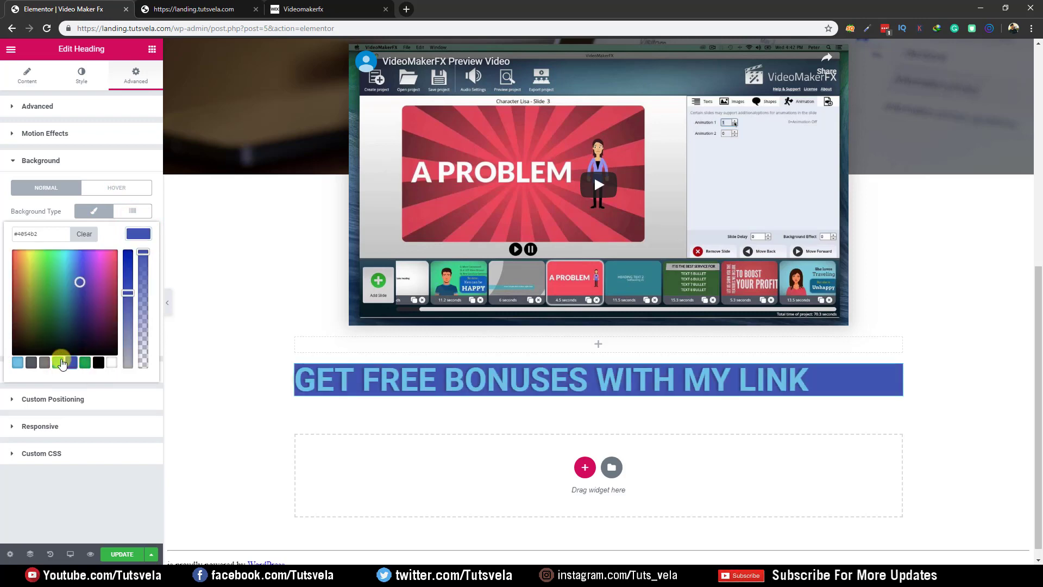
pyautogui.click(58, 363)
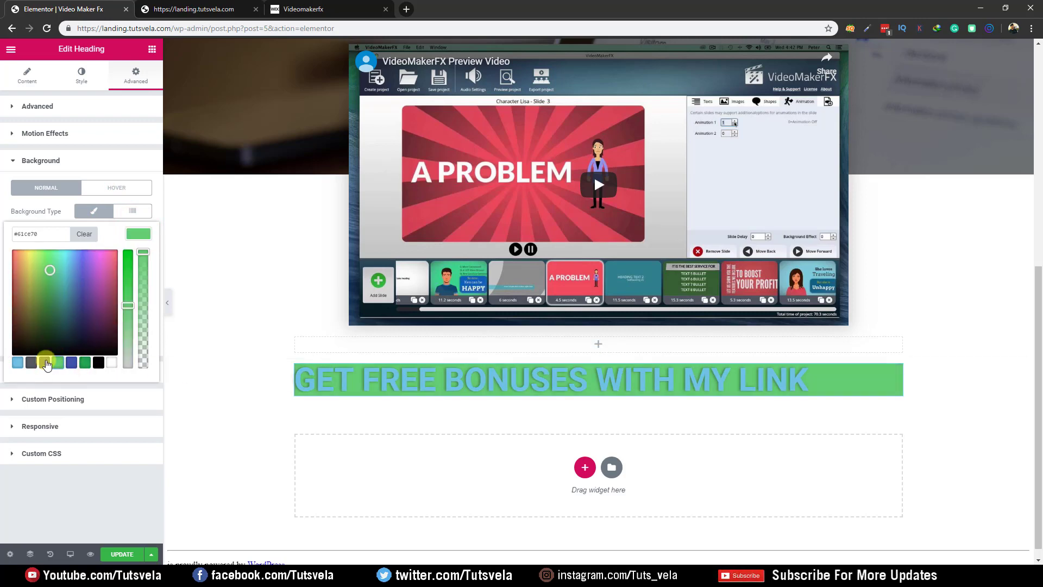
pyautogui.moveTo(61, 281); pyautogui.dragTo(2, 233)
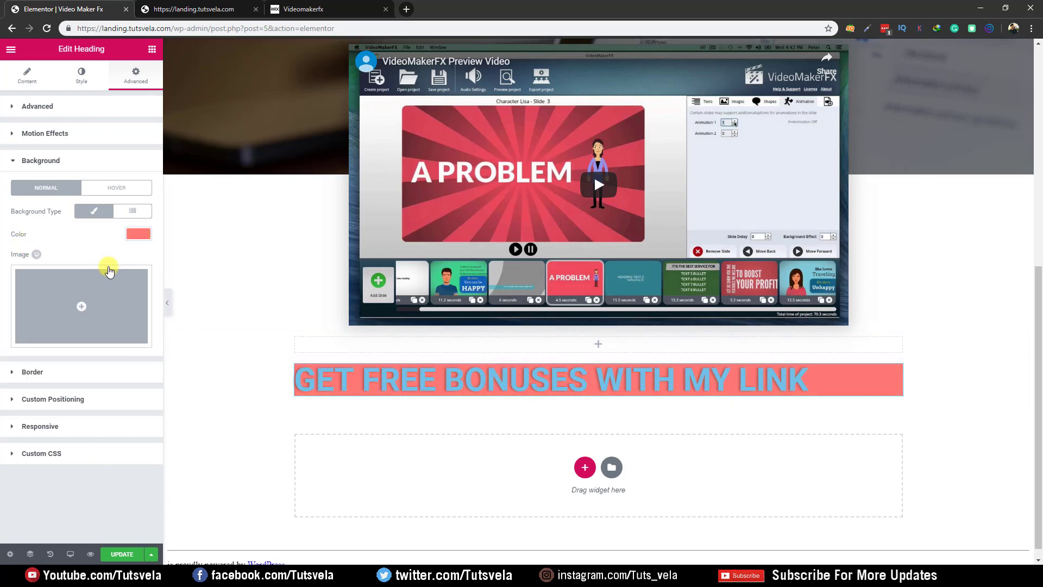
pyautogui.click(77, 240)
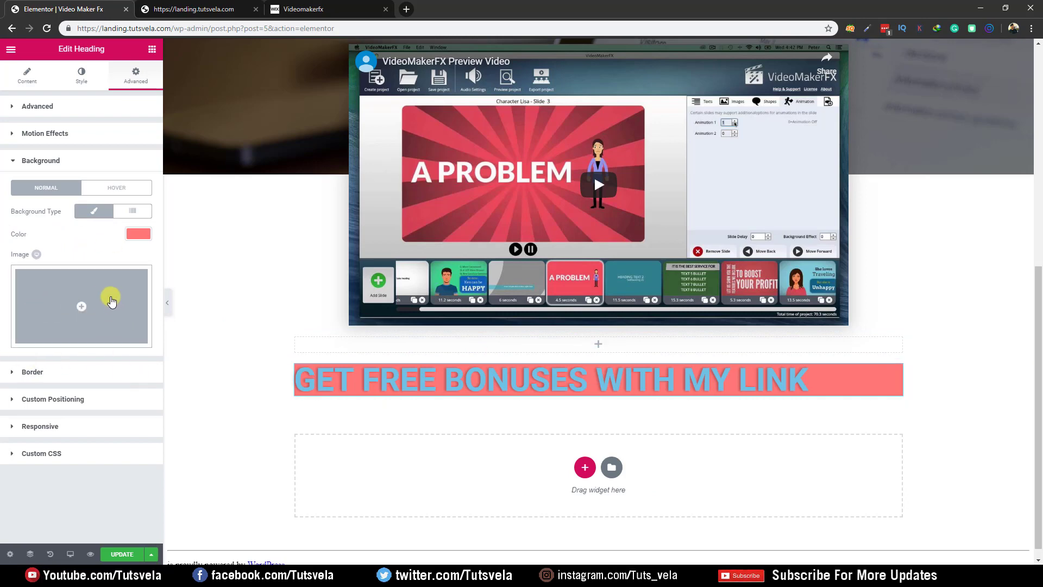
pyautogui.click(244, 413)
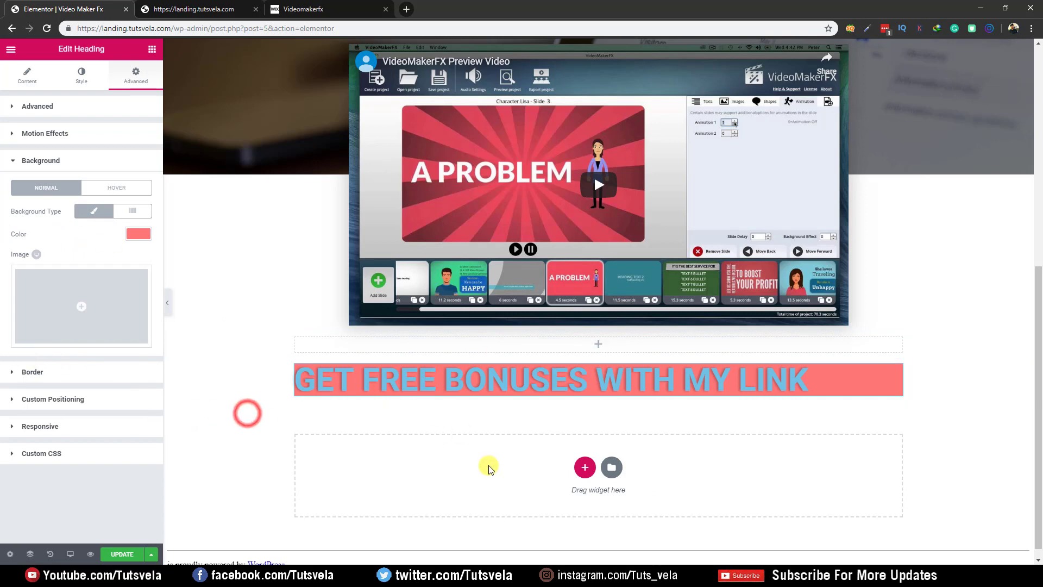
# Step: Add an Image widget below the bonus heading and upload "Add a heading.png" from the Downloads folder to the media library
pyautogui.click(147, 51)
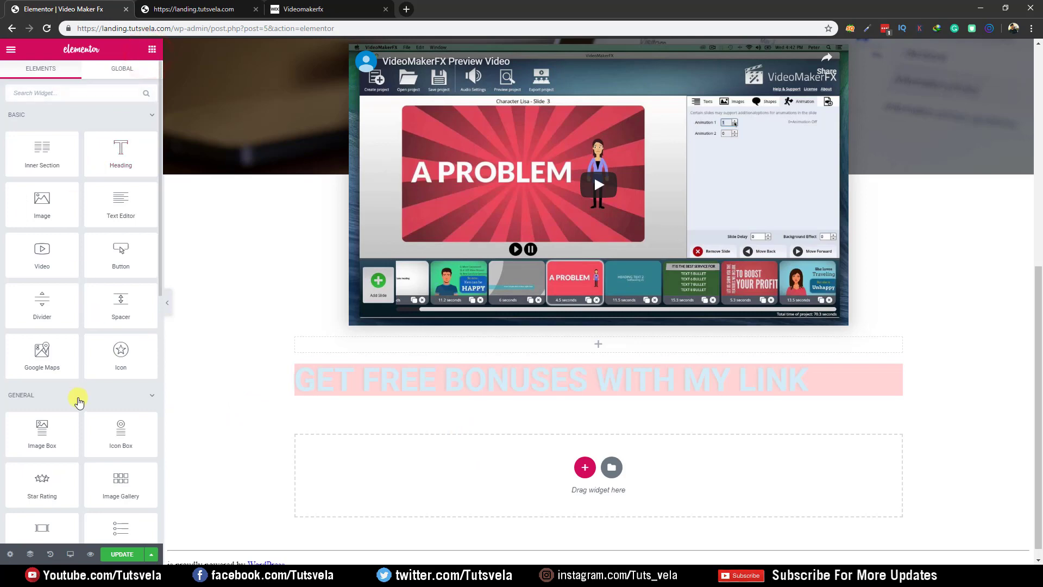
pyautogui.moveTo(37, 207); pyautogui.dragTo(582, 459)
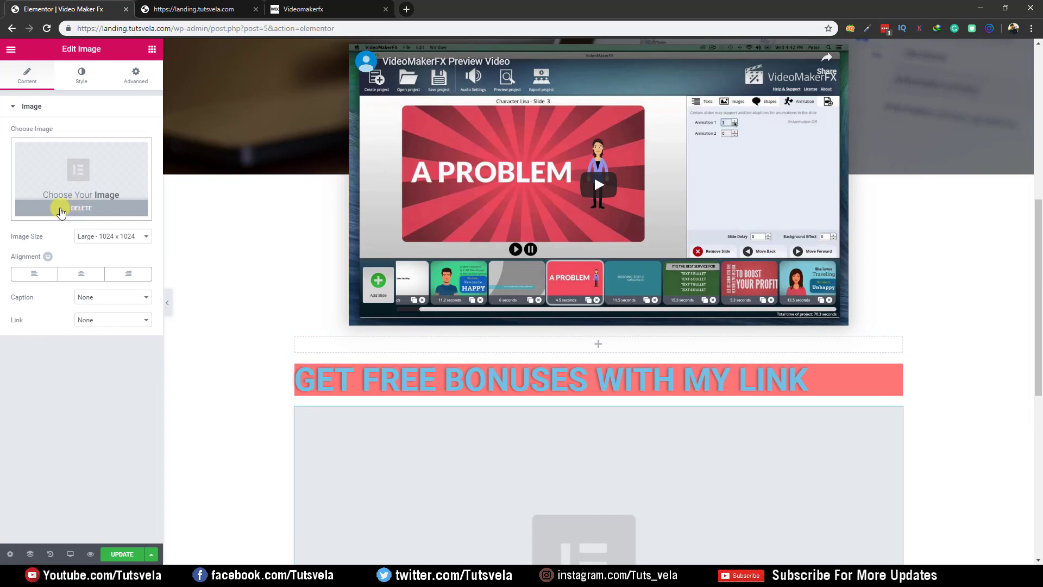
pyautogui.click(69, 193)
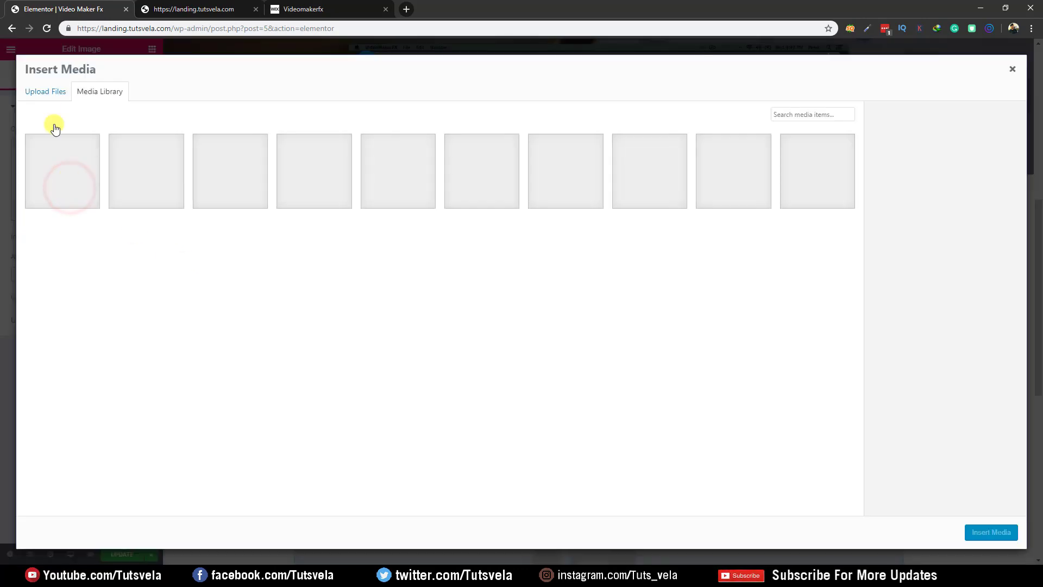
pyautogui.click(43, 96)
pyautogui.click(520, 281)
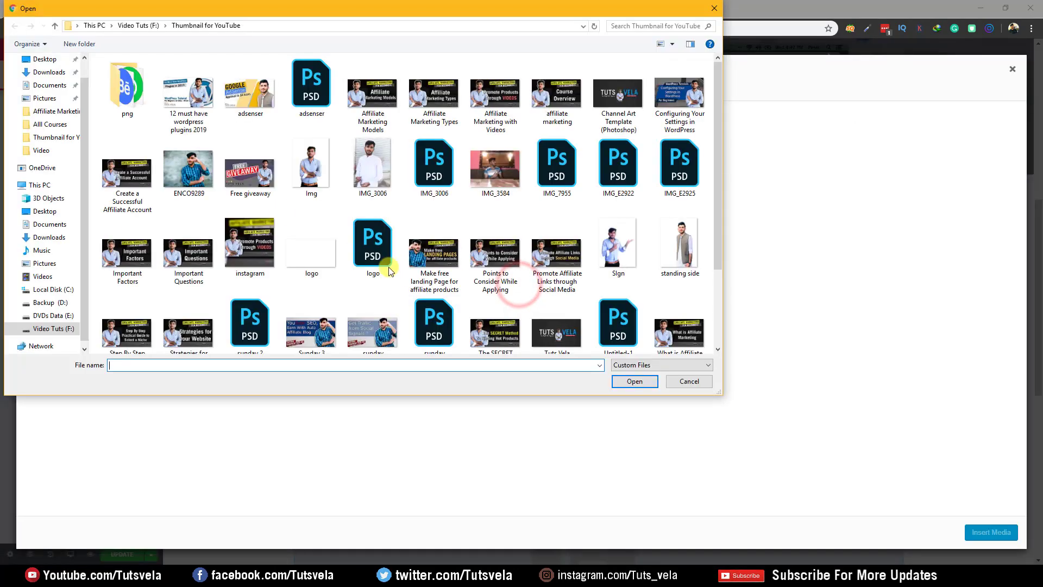
pyautogui.click(675, 385)
pyautogui.click(331, 577)
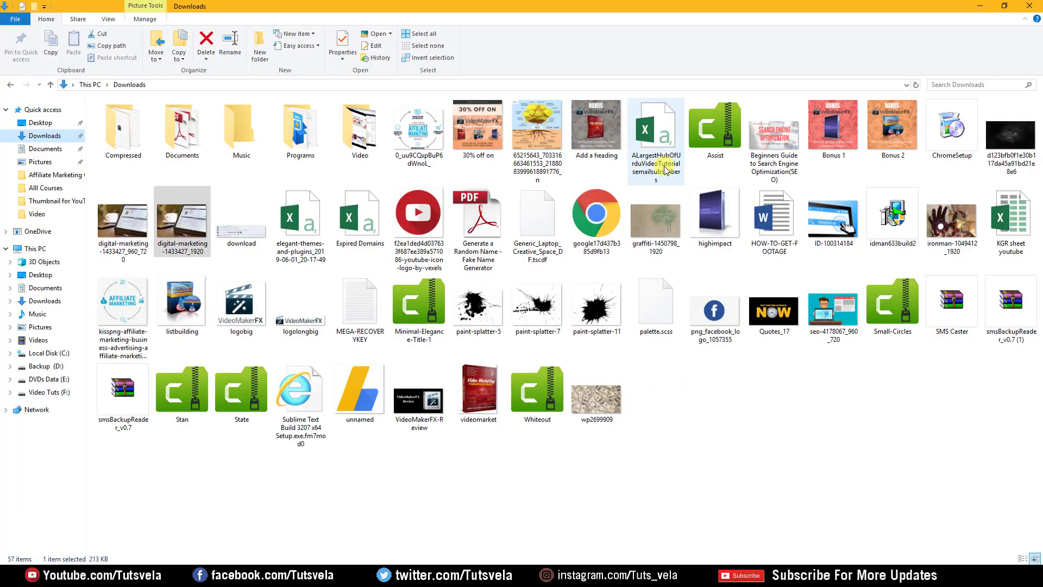
pyautogui.moveTo(605, 167); pyautogui.dragTo(487, 251)
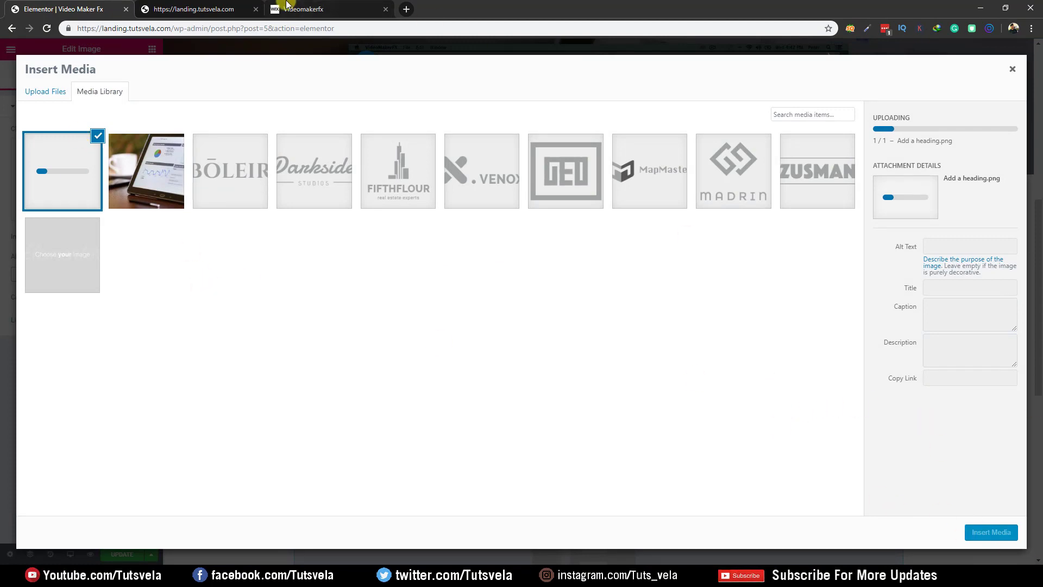
# Step: Examine the bonus heading and bonus graphics on the Videomakerfx reference page while the image uploads
pyautogui.click(305, 9)
pyautogui.click(65, 8)
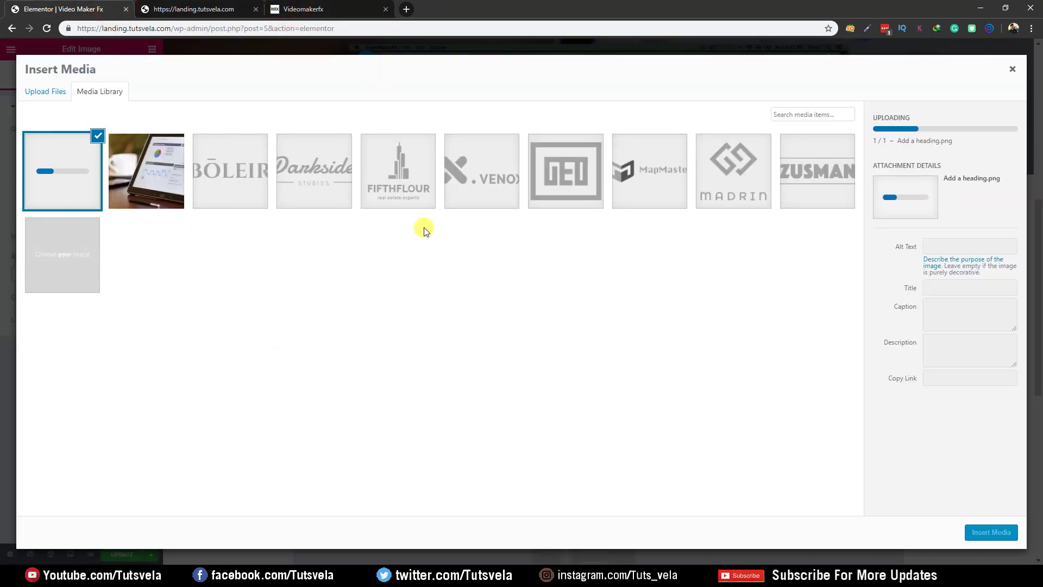
pyautogui.click(318, 10)
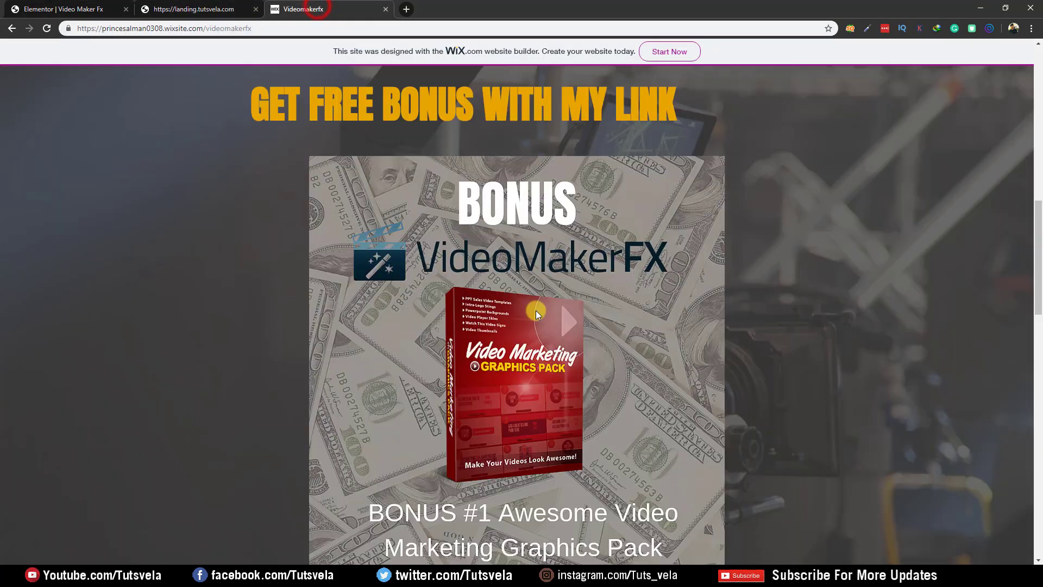
pyautogui.scroll(-7, 301, 243)
pyautogui.scroll(15, 298, 244)
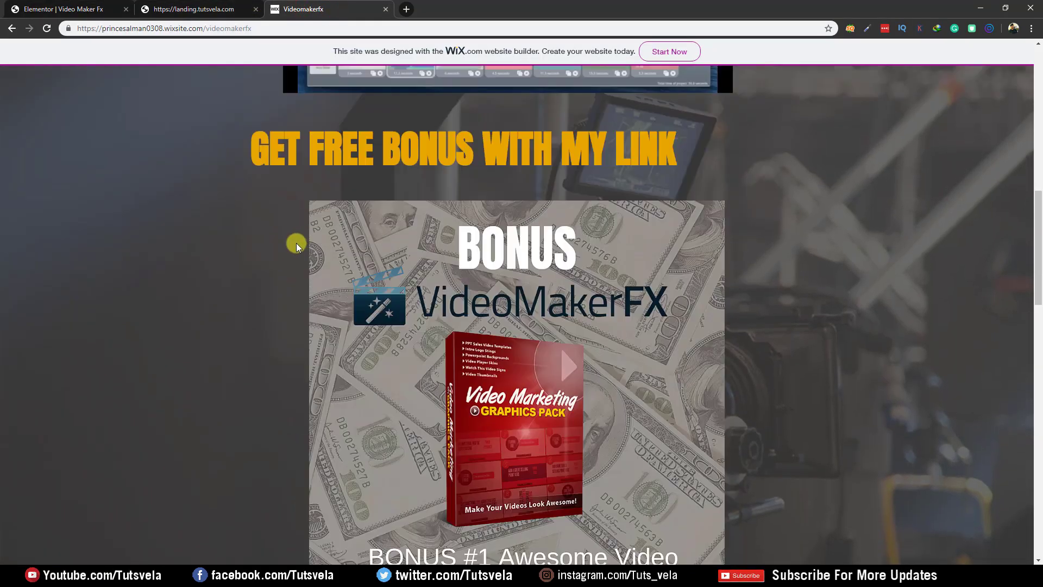
pyautogui.scroll(-10, 553, 422)
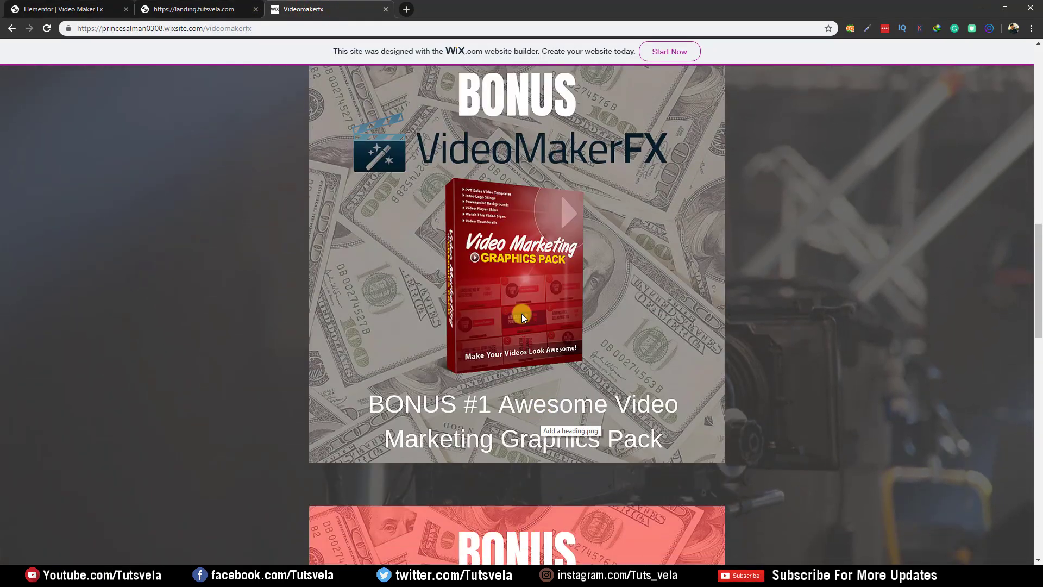
pyautogui.click(405, 9)
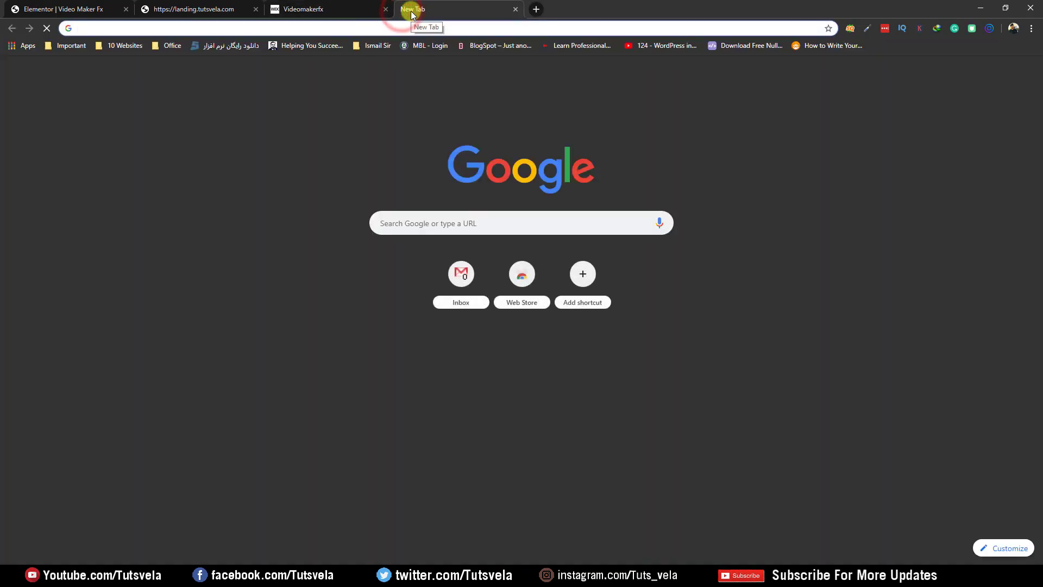
pyautogui.write('canv')
pyautogui.press('Return')
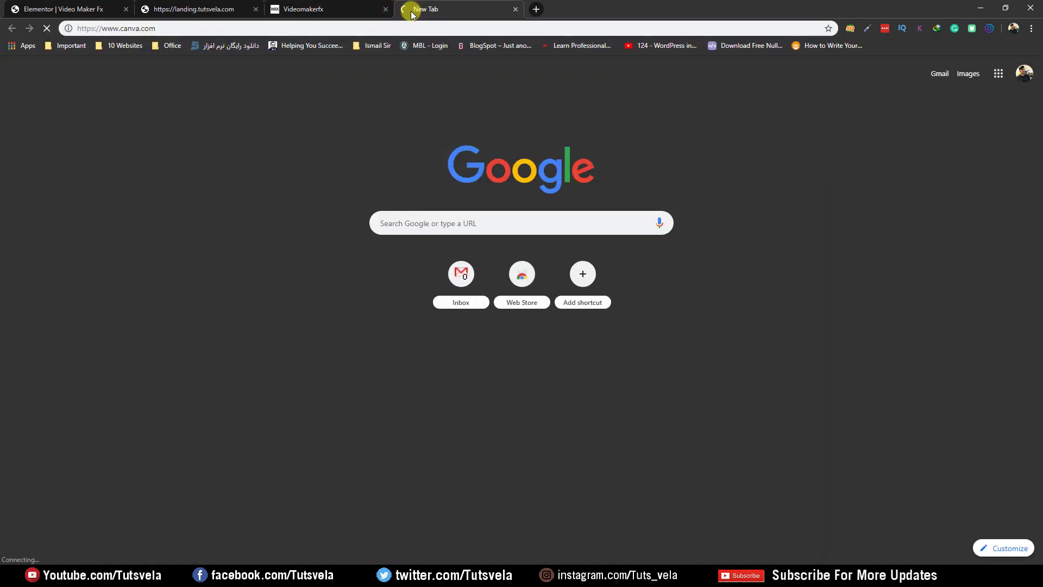
pyautogui.click(516, 9)
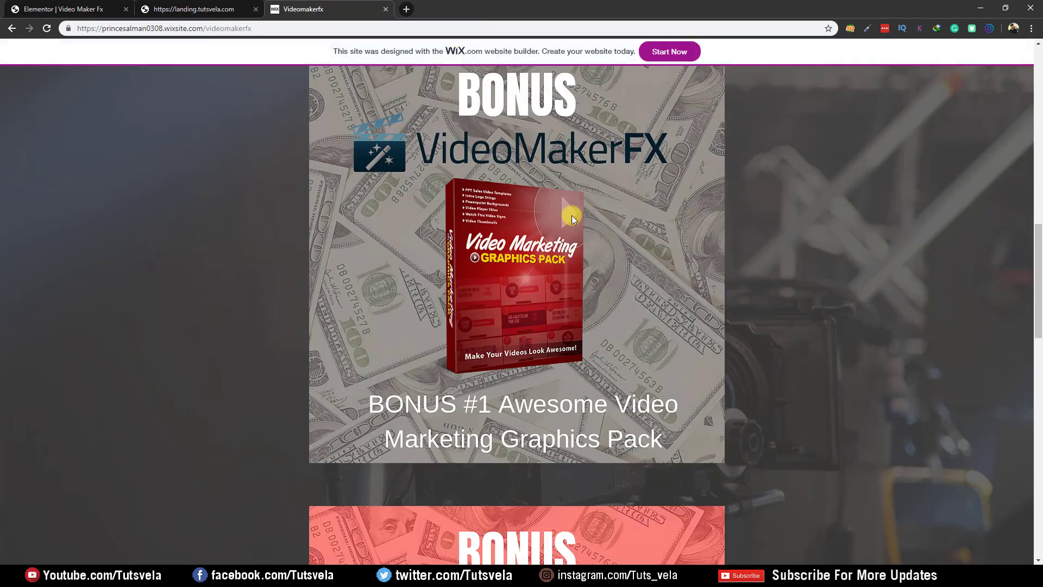
# Step: Compare the first bonus graphic on the reference page and insert the uploaded Add-a-heading.png into the Elementor Image widget
pyautogui.scroll(2, 505, 229)
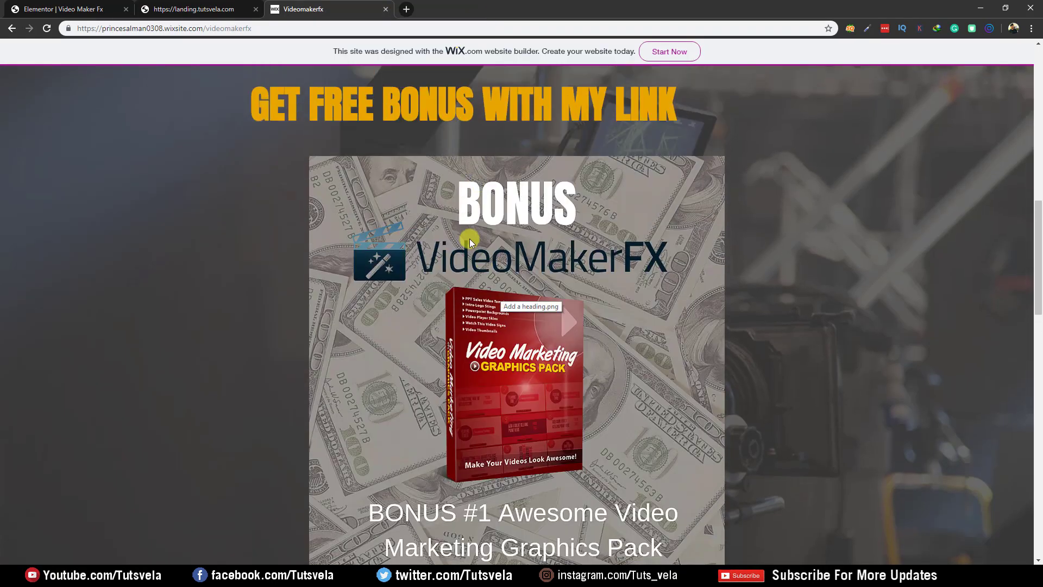
pyautogui.scroll(-4, 530, 324)
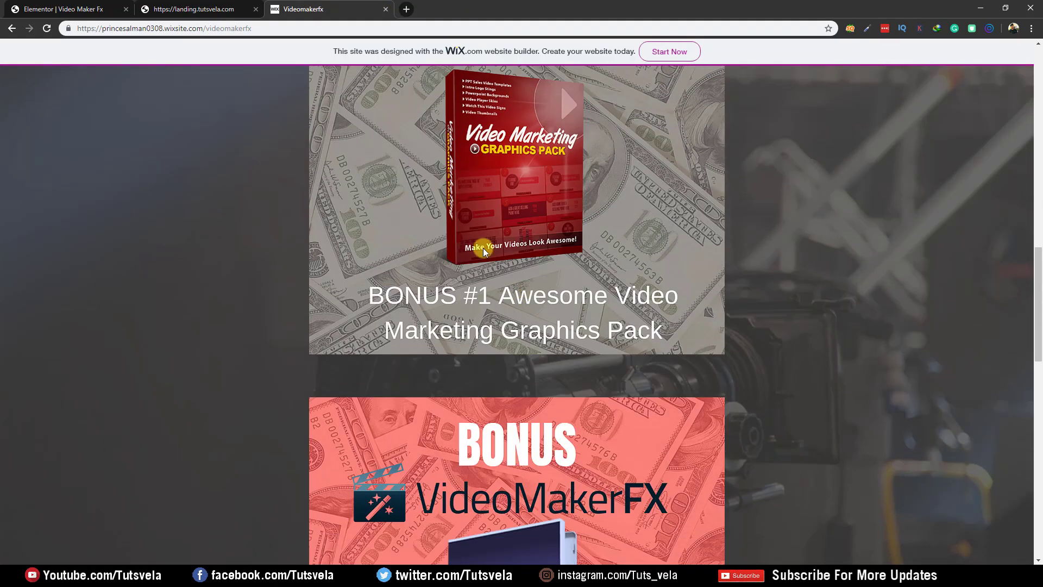
pyautogui.click(33, 8)
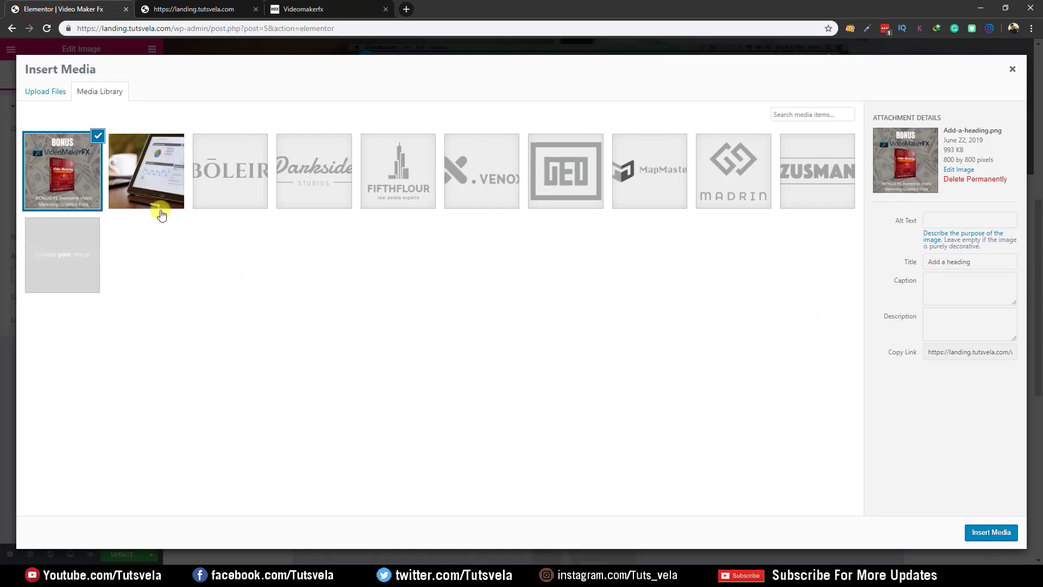
pyautogui.click(999, 533)
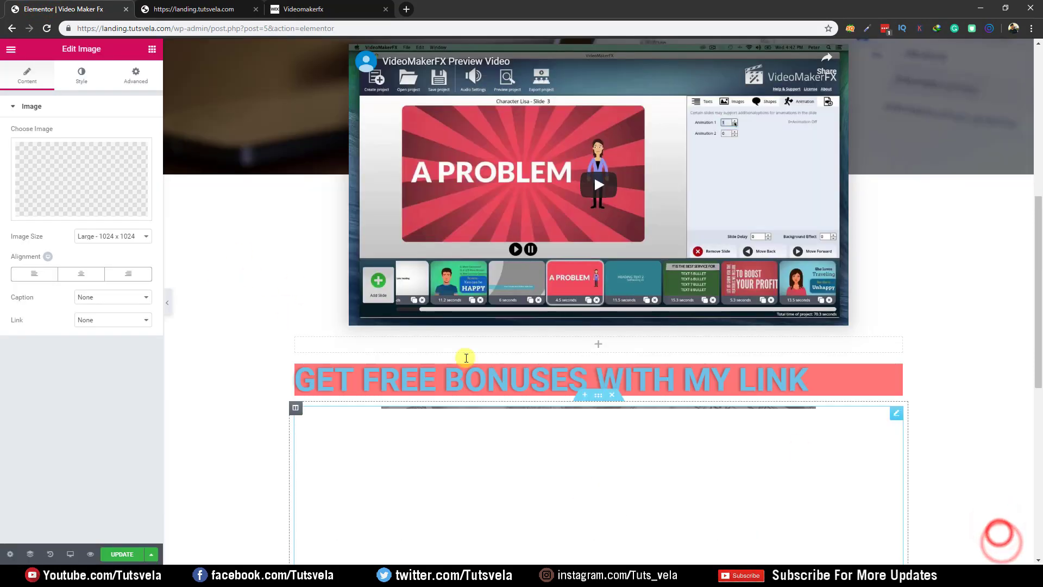
# Step: Review the landing page layout from the hero section through the preview video and bonus heading to the bonus image
pyautogui.scroll(-4, 489, 359)
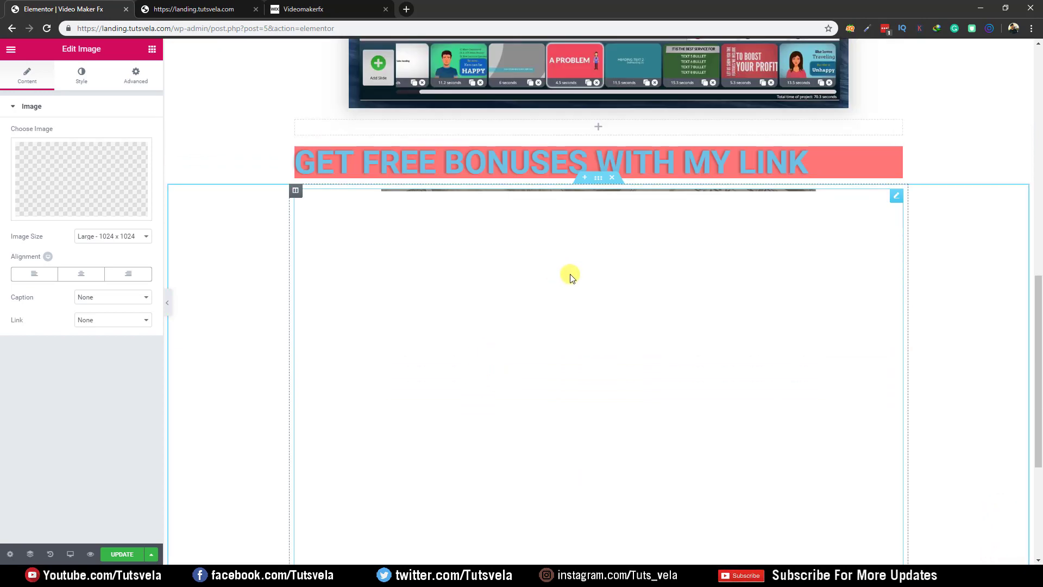
pyautogui.scroll(-5, 498, 260)
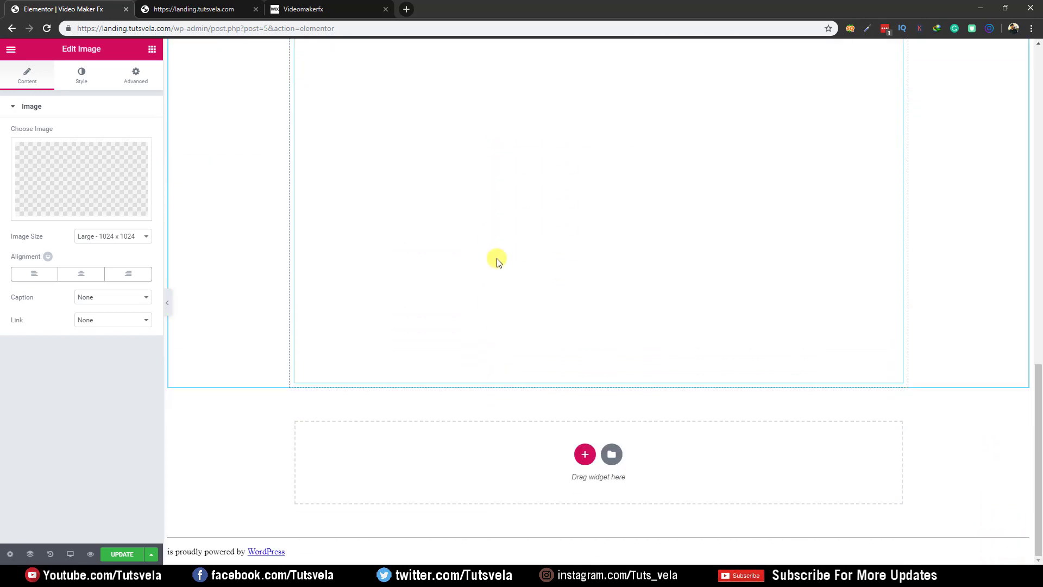
pyautogui.scroll(5, 495, 257)
pyautogui.scroll(-3, 463, 256)
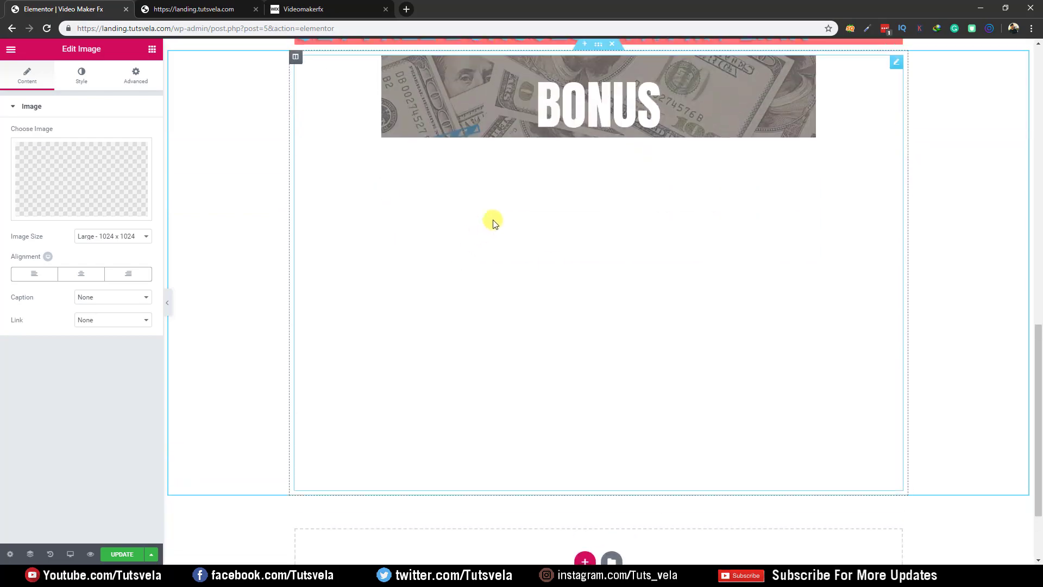
pyautogui.scroll(-2, 552, 470)
pyautogui.scroll(5, 211, 361)
pyautogui.scroll(10, 490, 305)
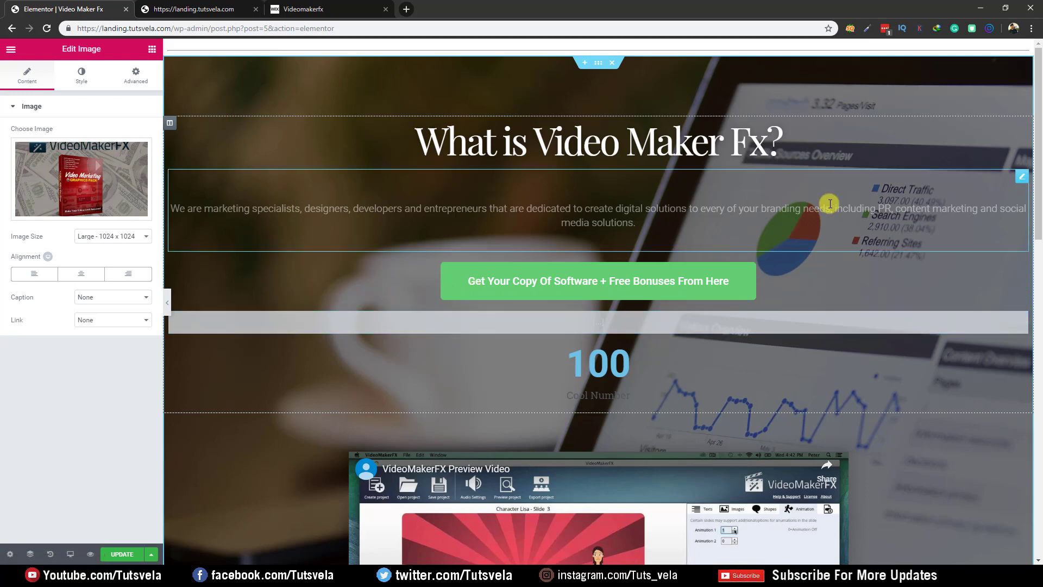
pyautogui.scroll(-5, 519, 197)
pyautogui.scroll(-10, 519, 197)
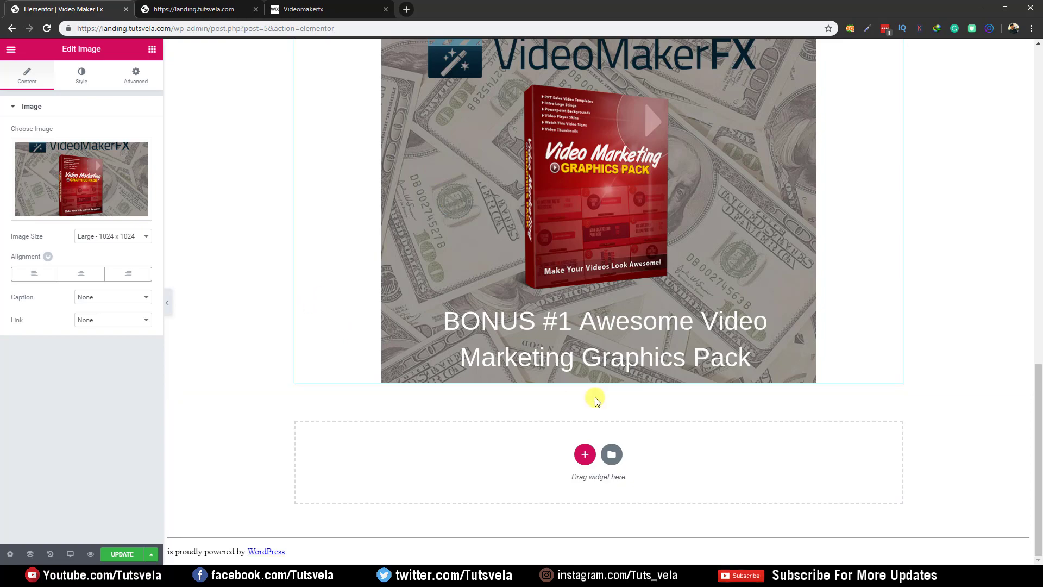
pyautogui.scroll(1, 371, 333)
pyautogui.scroll(10, 273, 326)
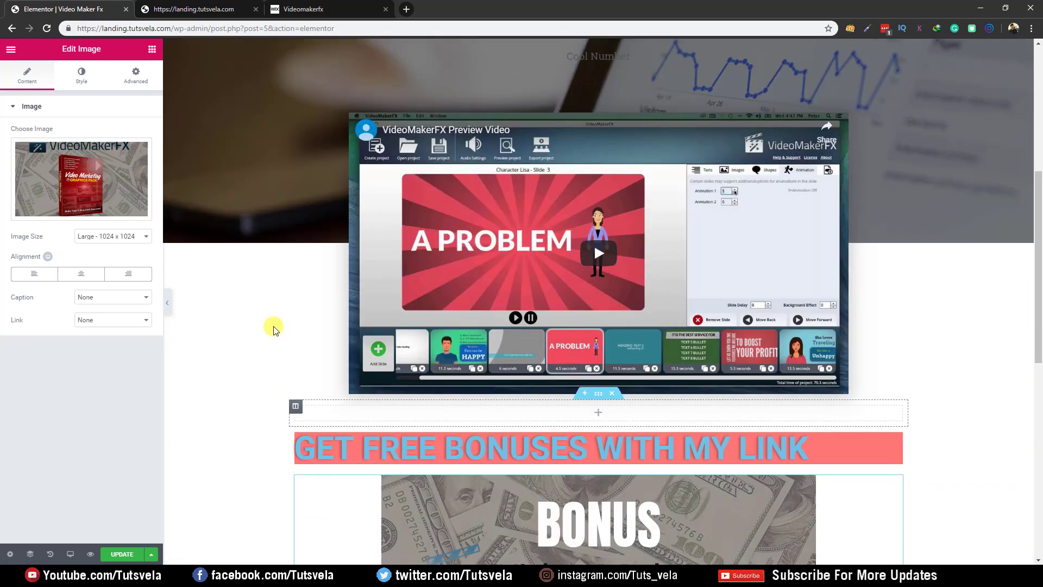